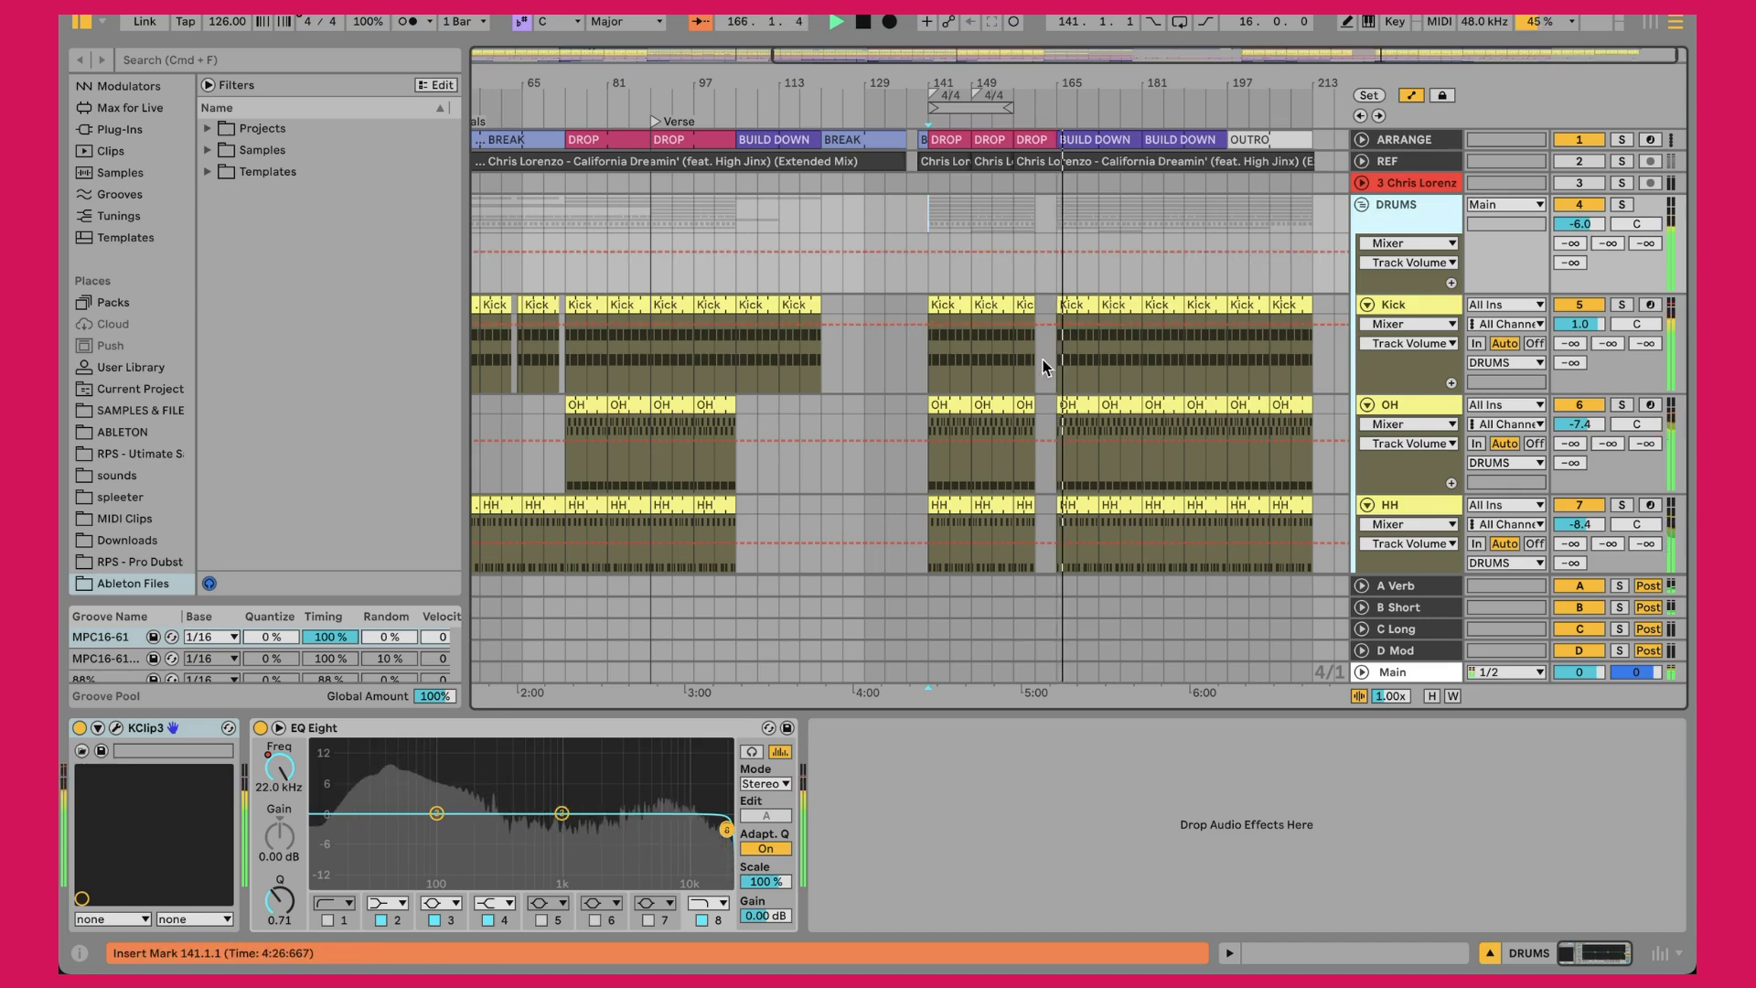
Collapse the DRUMS group so the arrangement shows only the group tracks
scroll(1155, 369, "down", 1)
scroll(1155, 368, "up", 1)
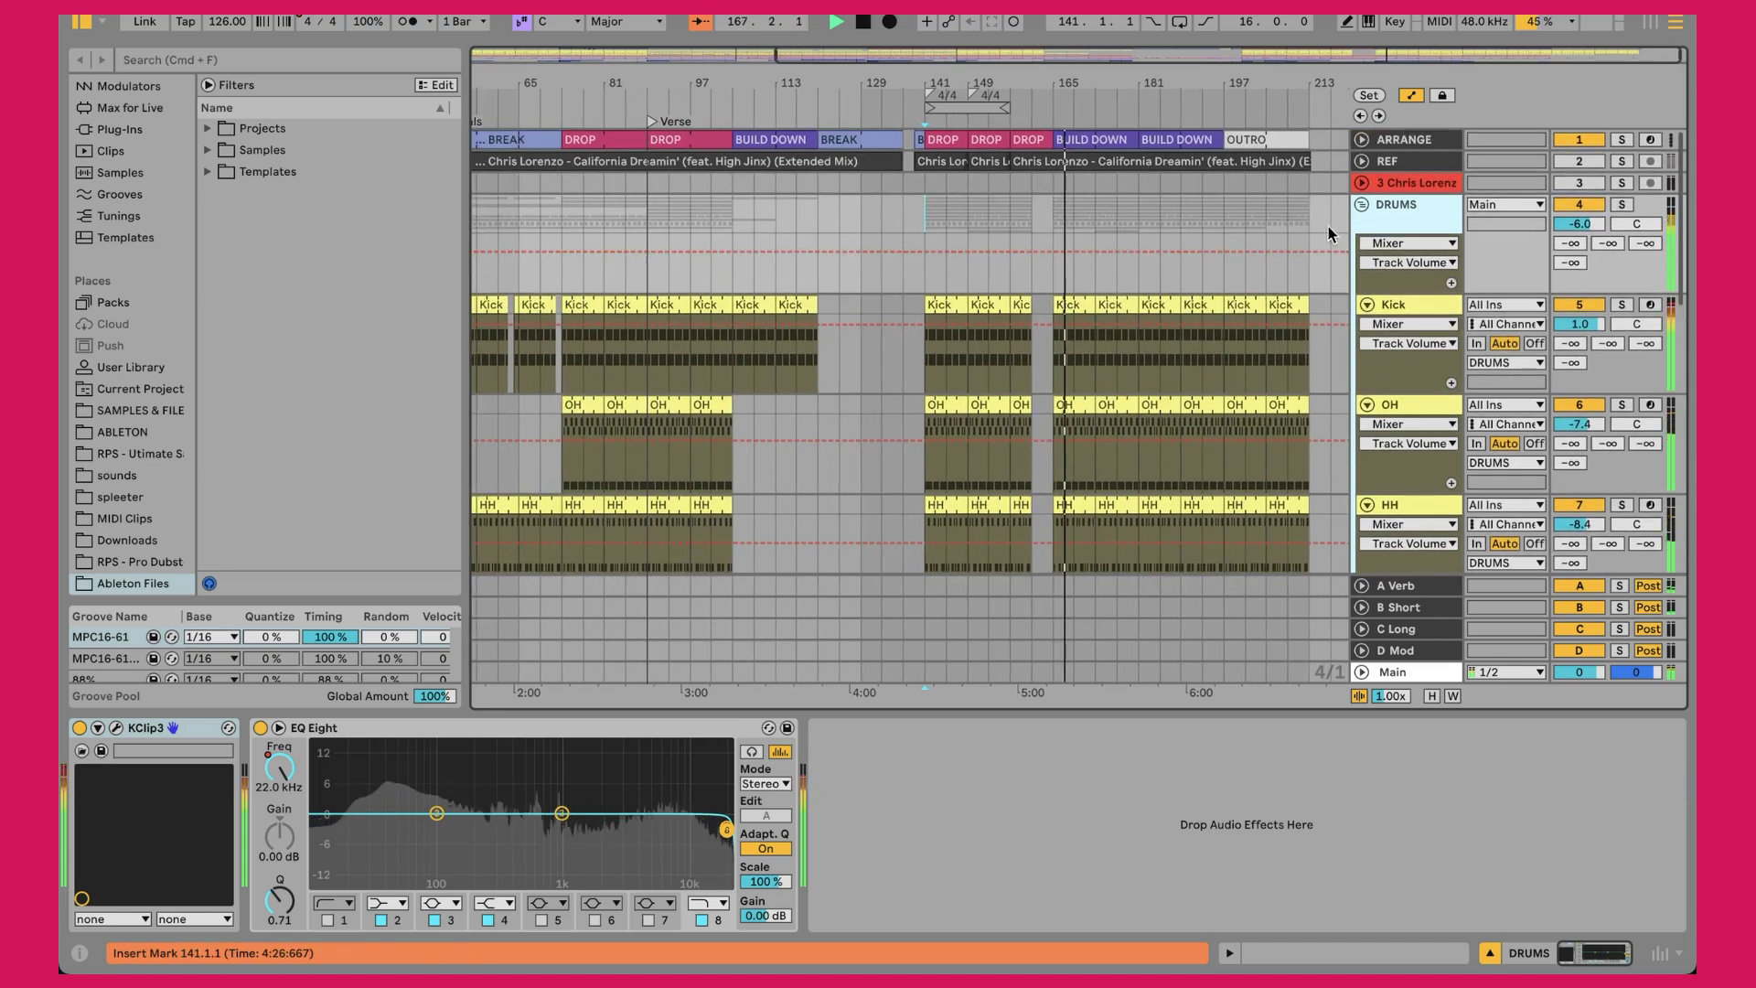
left_click(1362, 203)
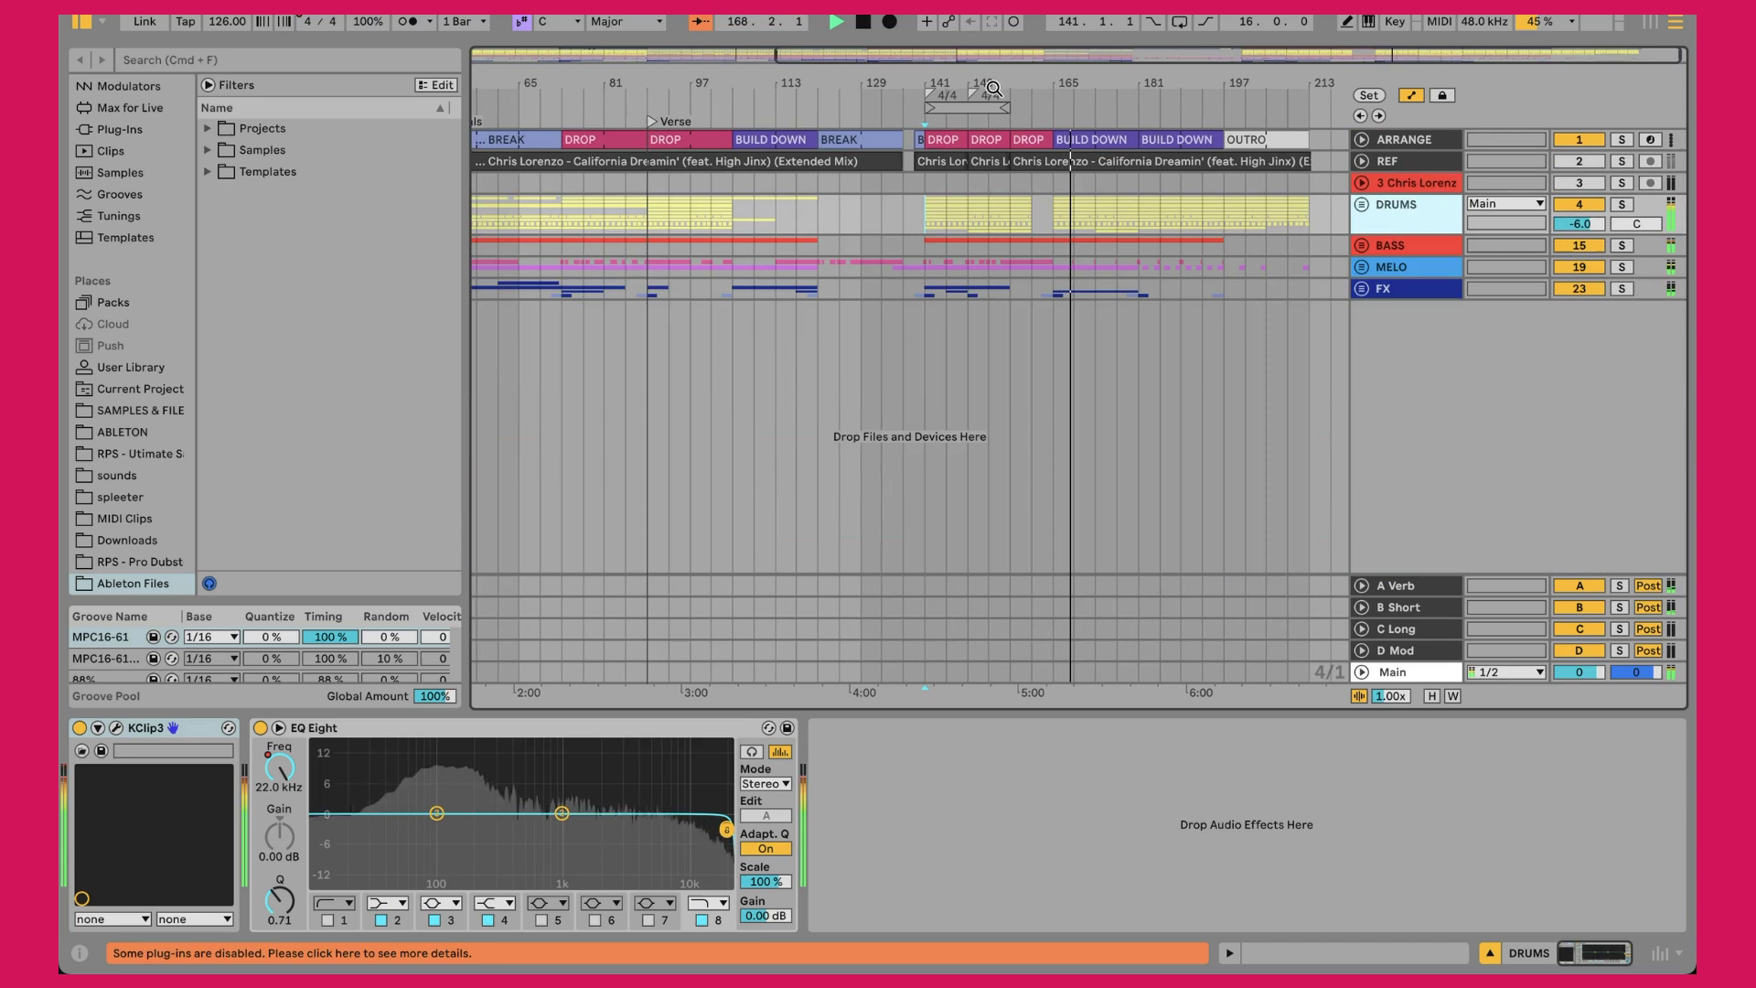
left_click_drag(995, 86, 995, 46)
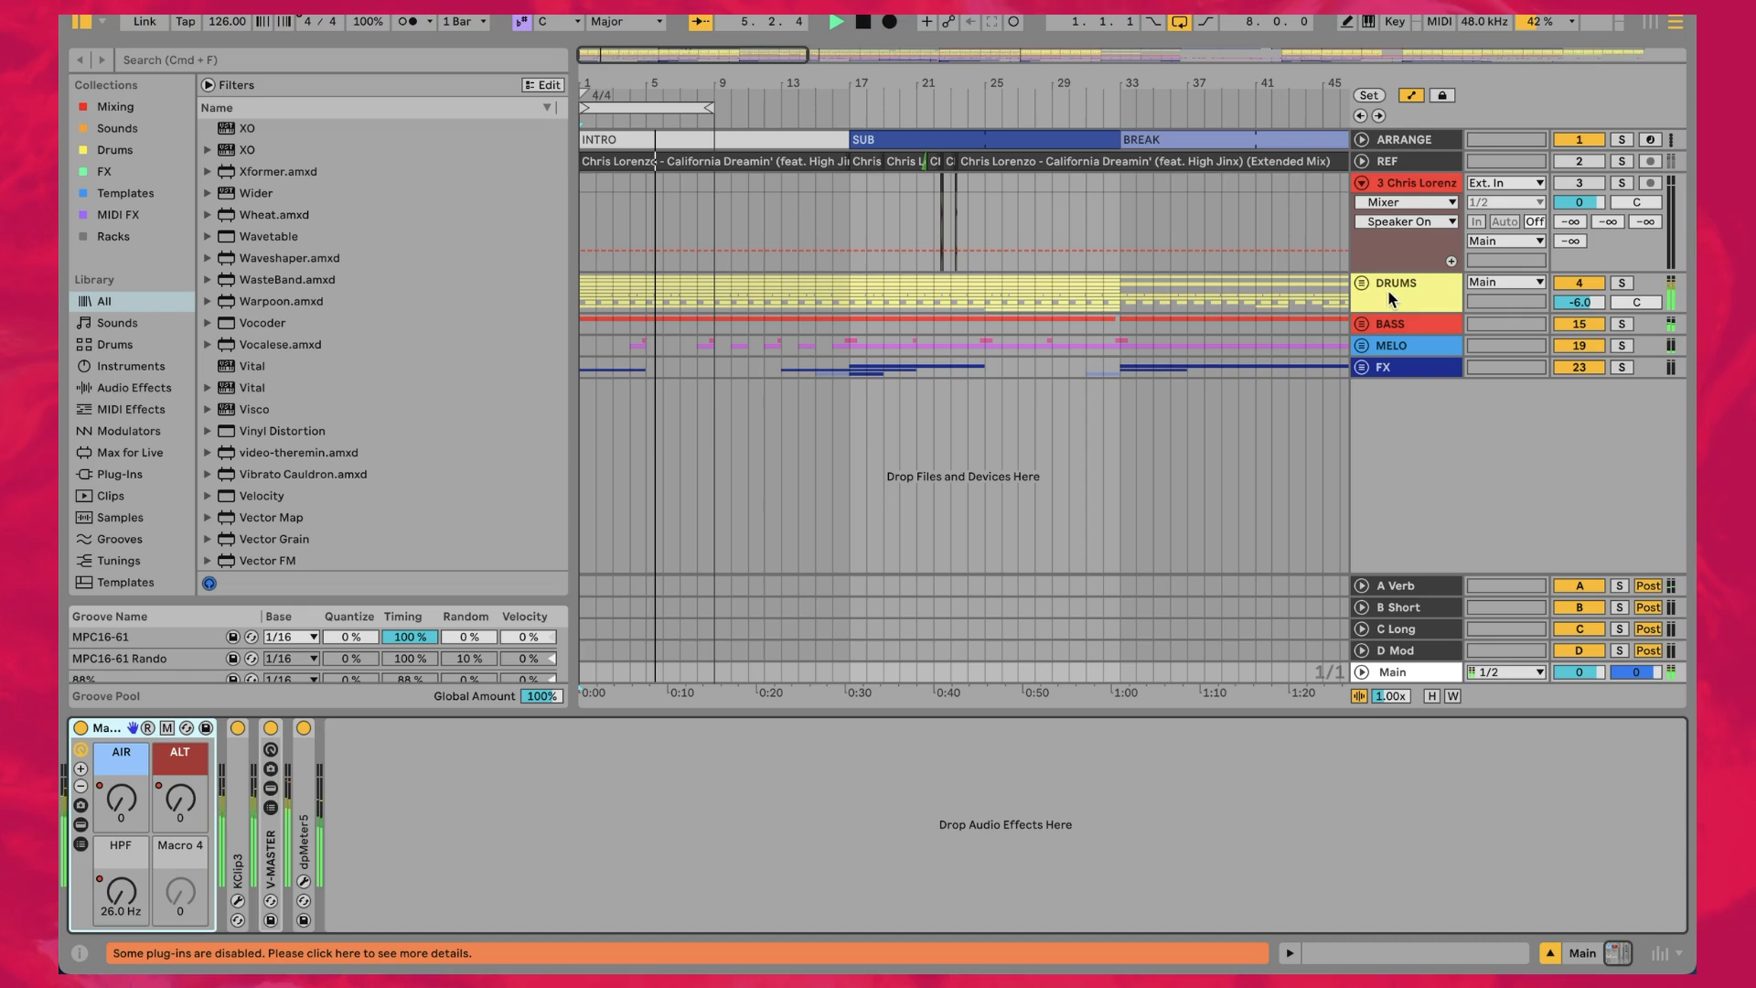
Mute the BASS, MELO and FX groups, briefly soloing DRUMS and leaving it unsoloed and selected
left_click(1619, 284)
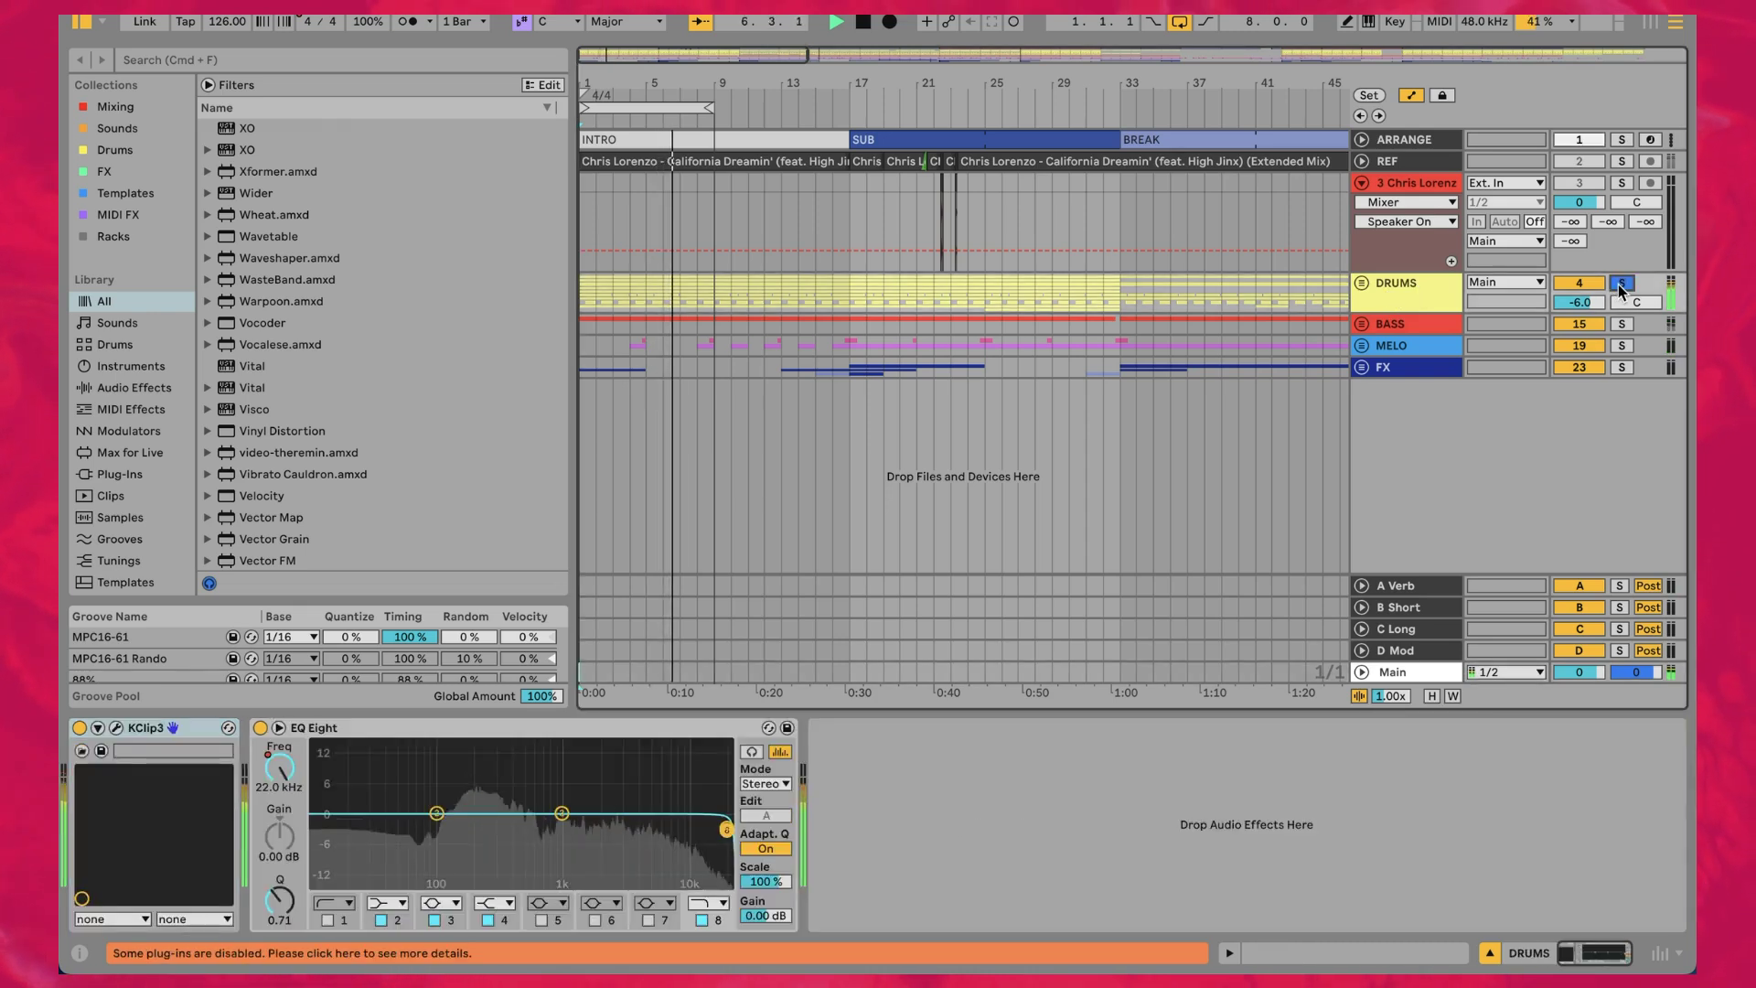
left_click(1579, 326)
left_click(1580, 347)
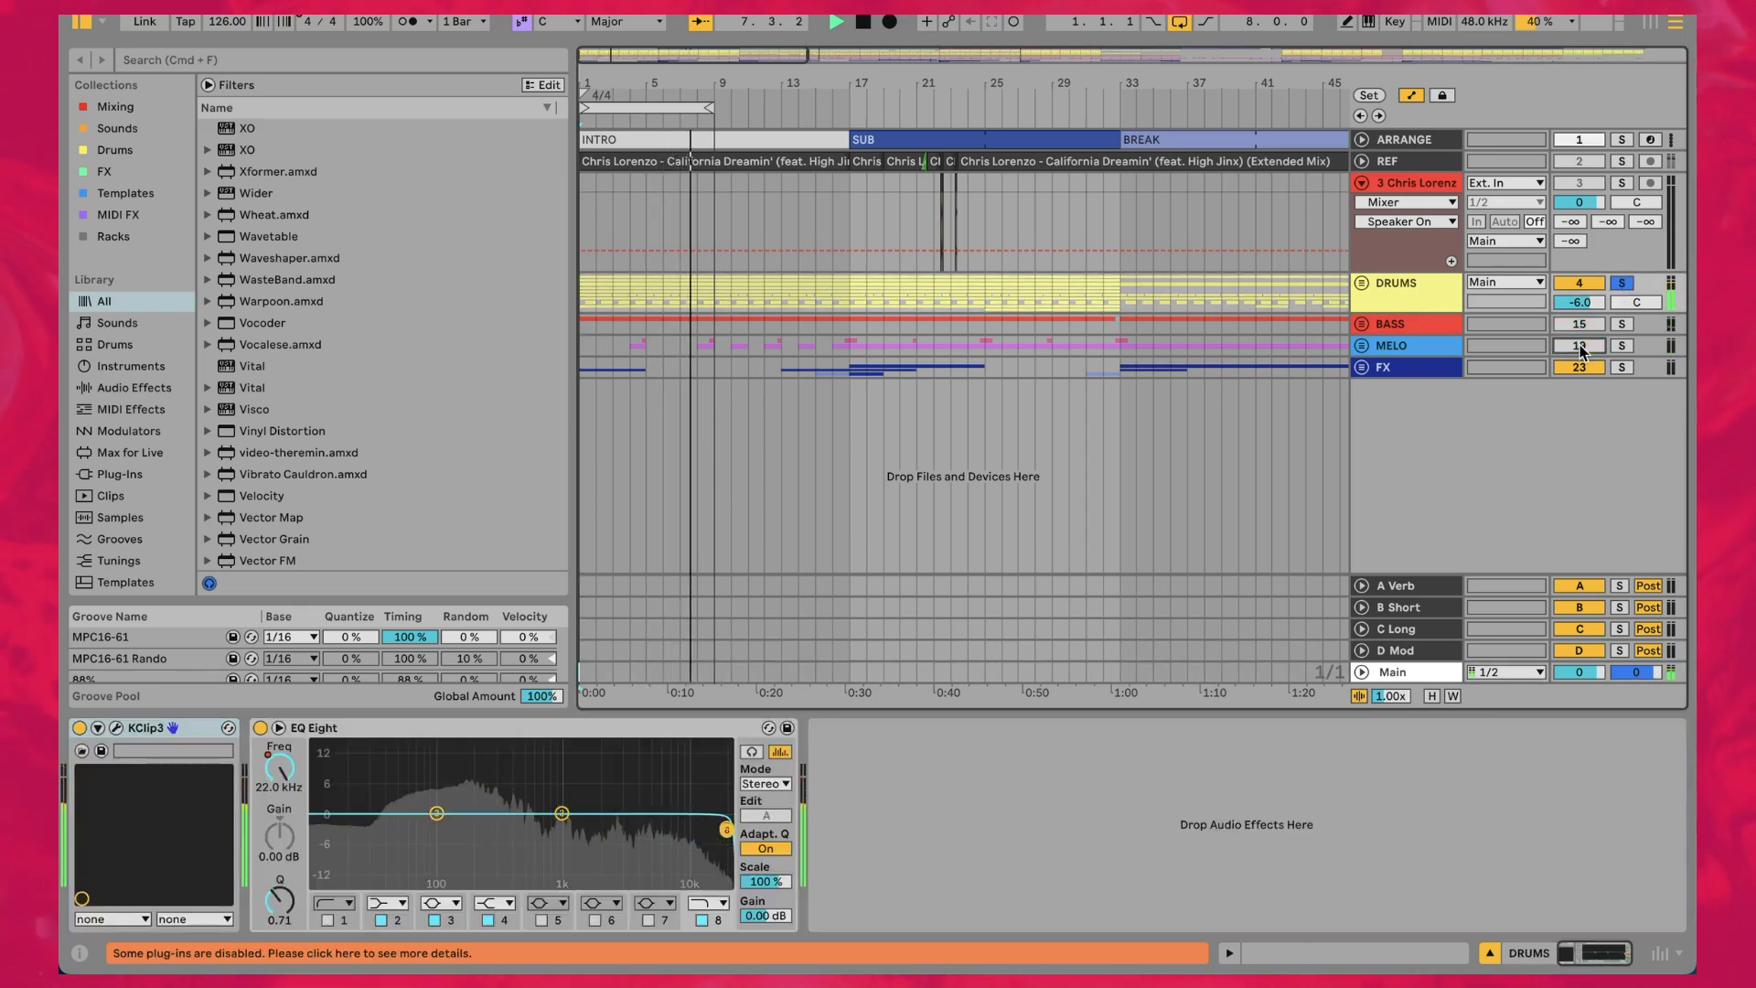
left_click(1580, 369)
left_click(1619, 283)
left_click(1431, 293)
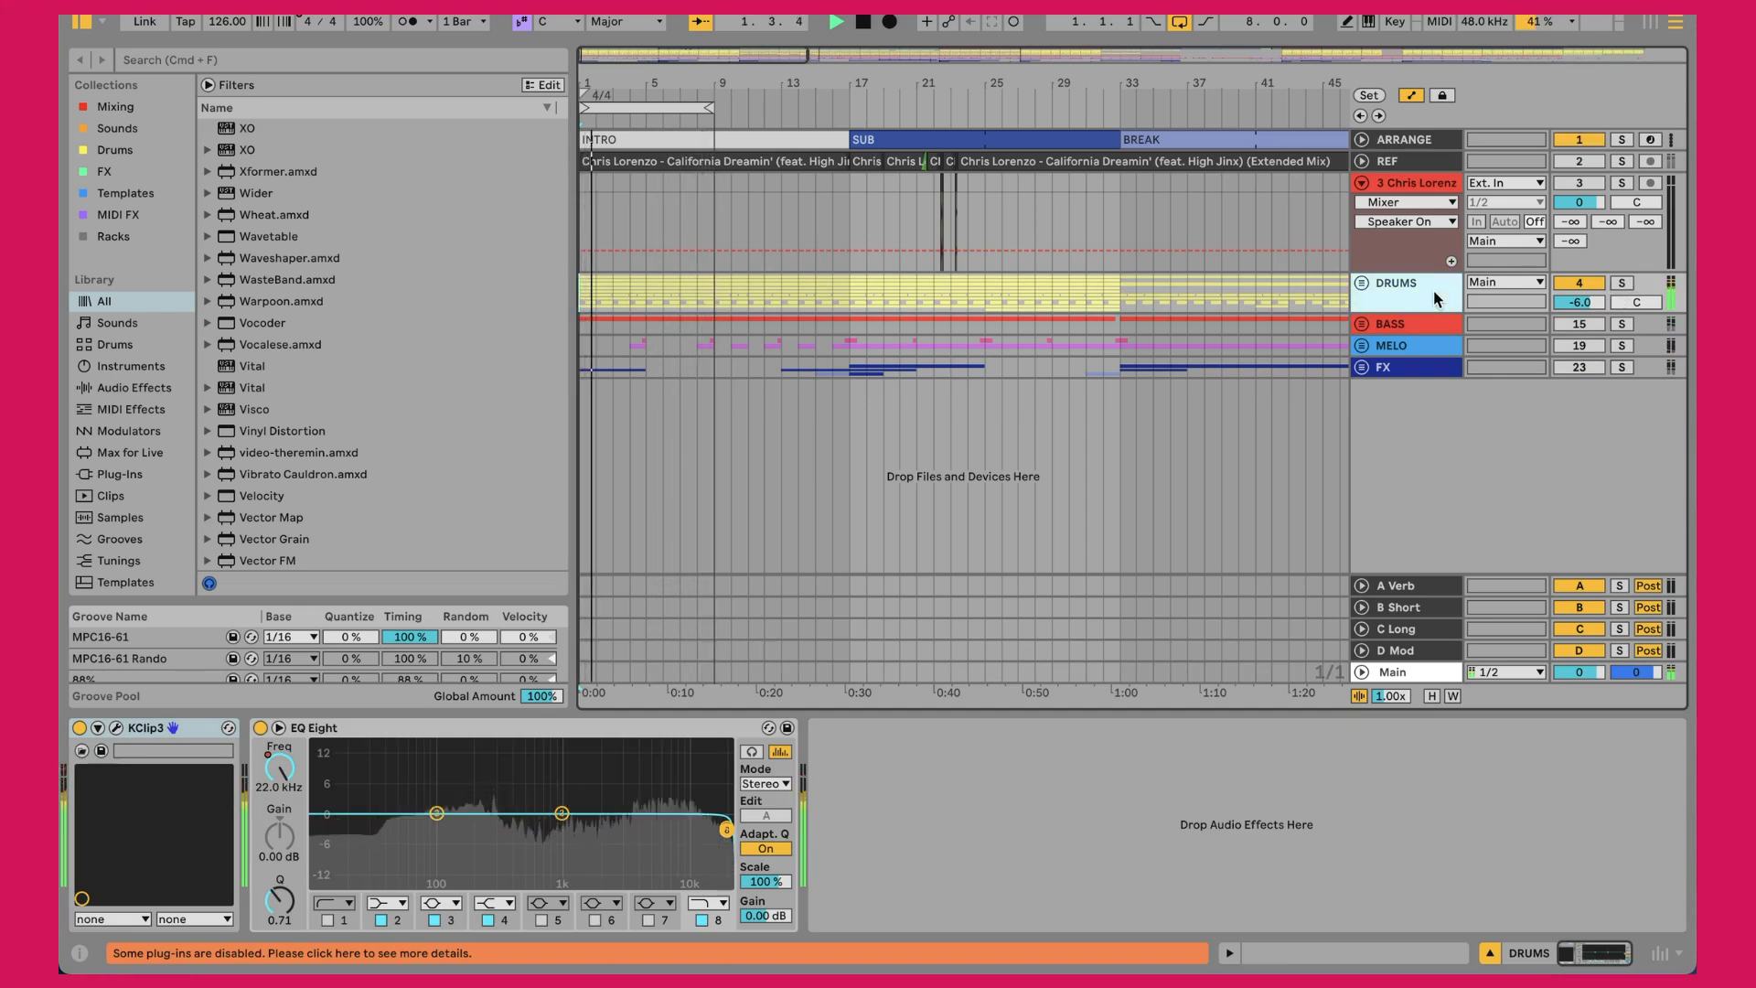
Compare the reference song with the drums during playback by toggling solo on the REF track
key("Up")
key("Up")
key("s")
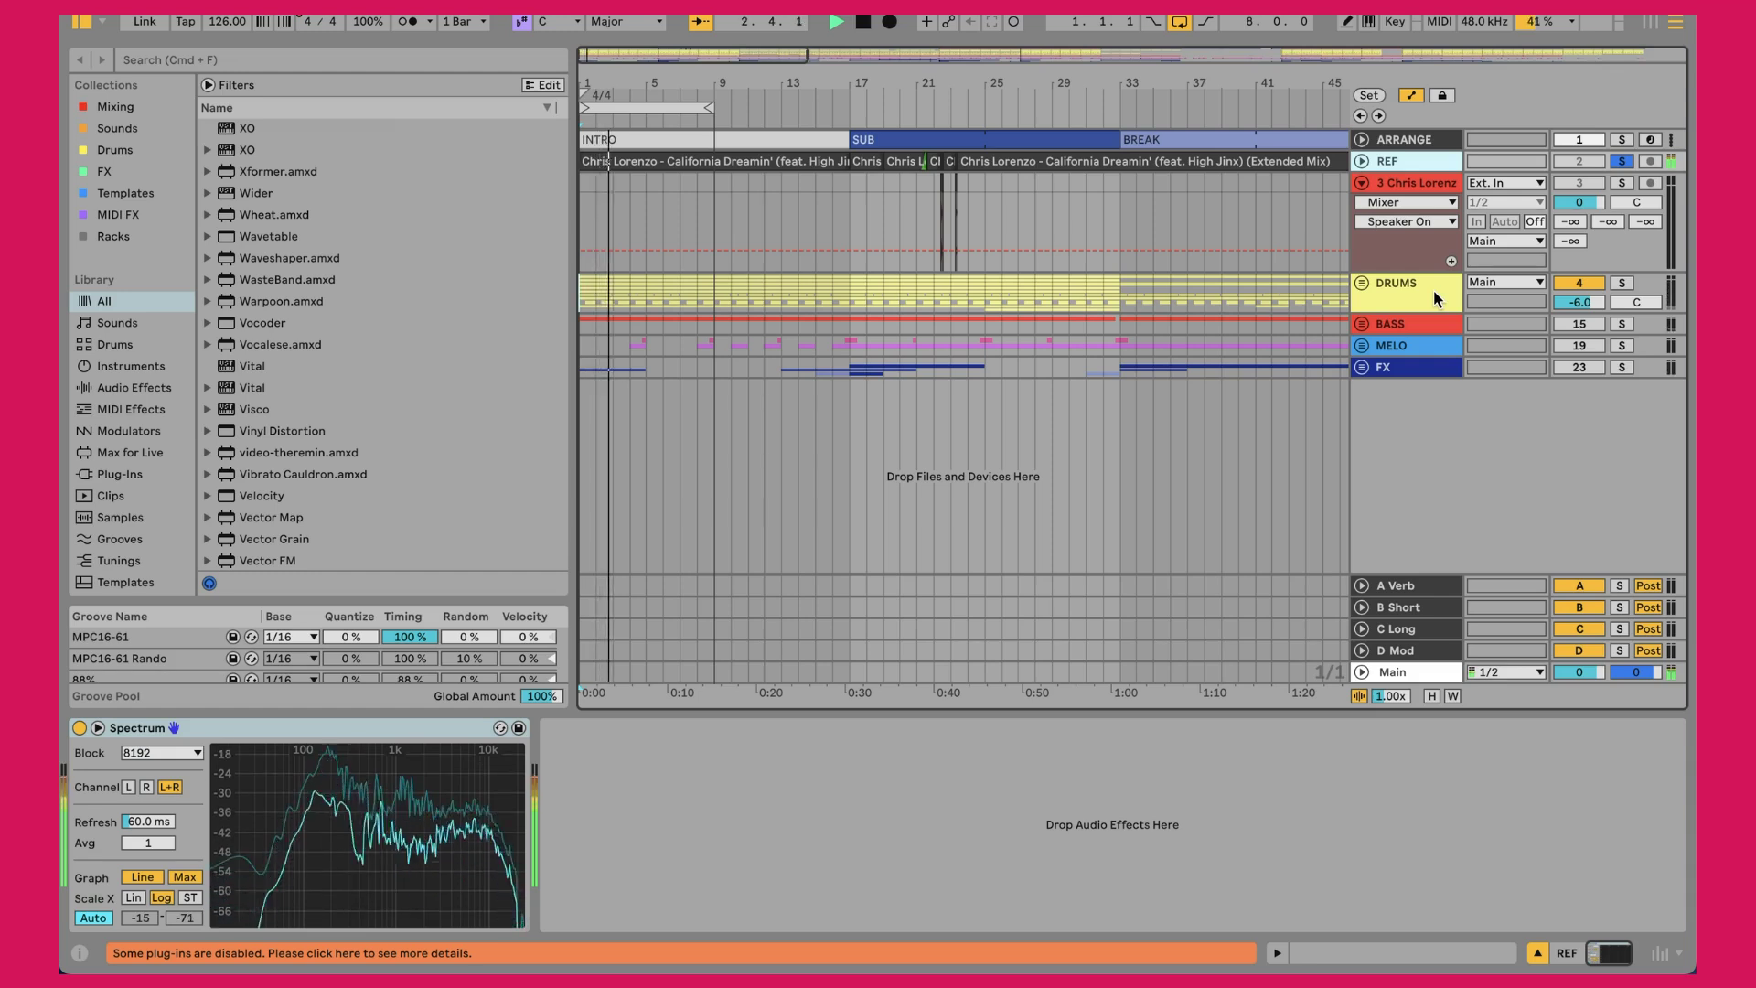
key("s")
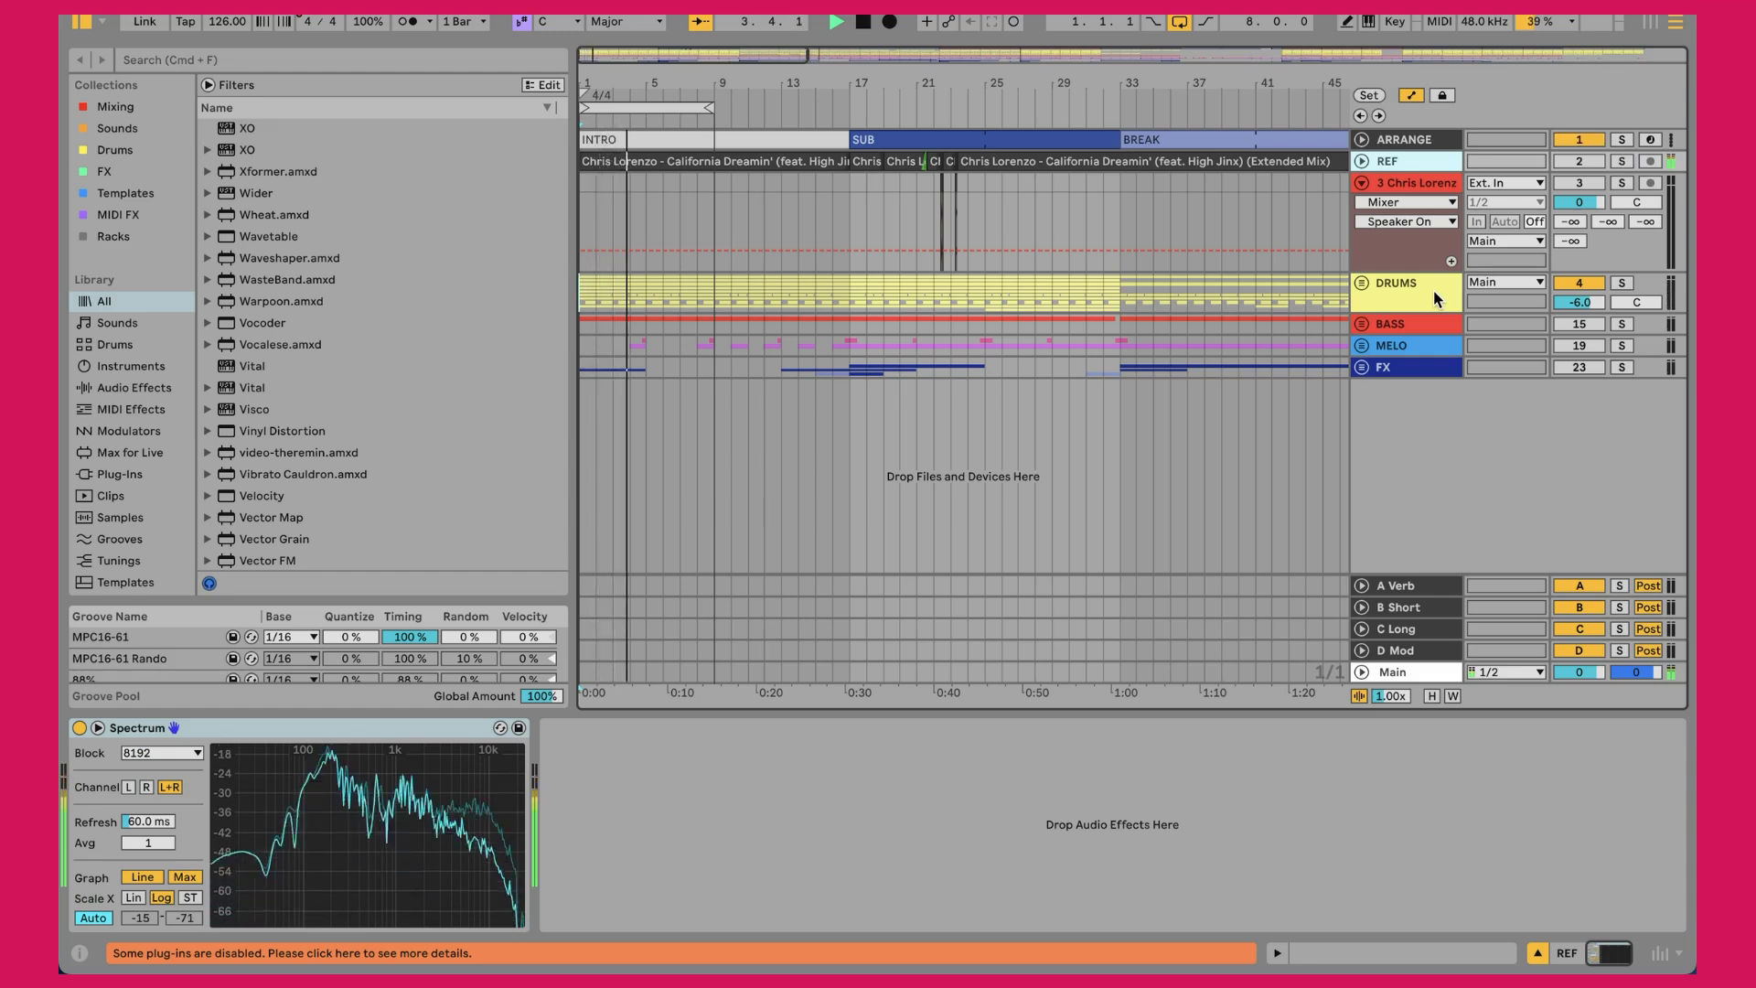
key("s")
key("s")
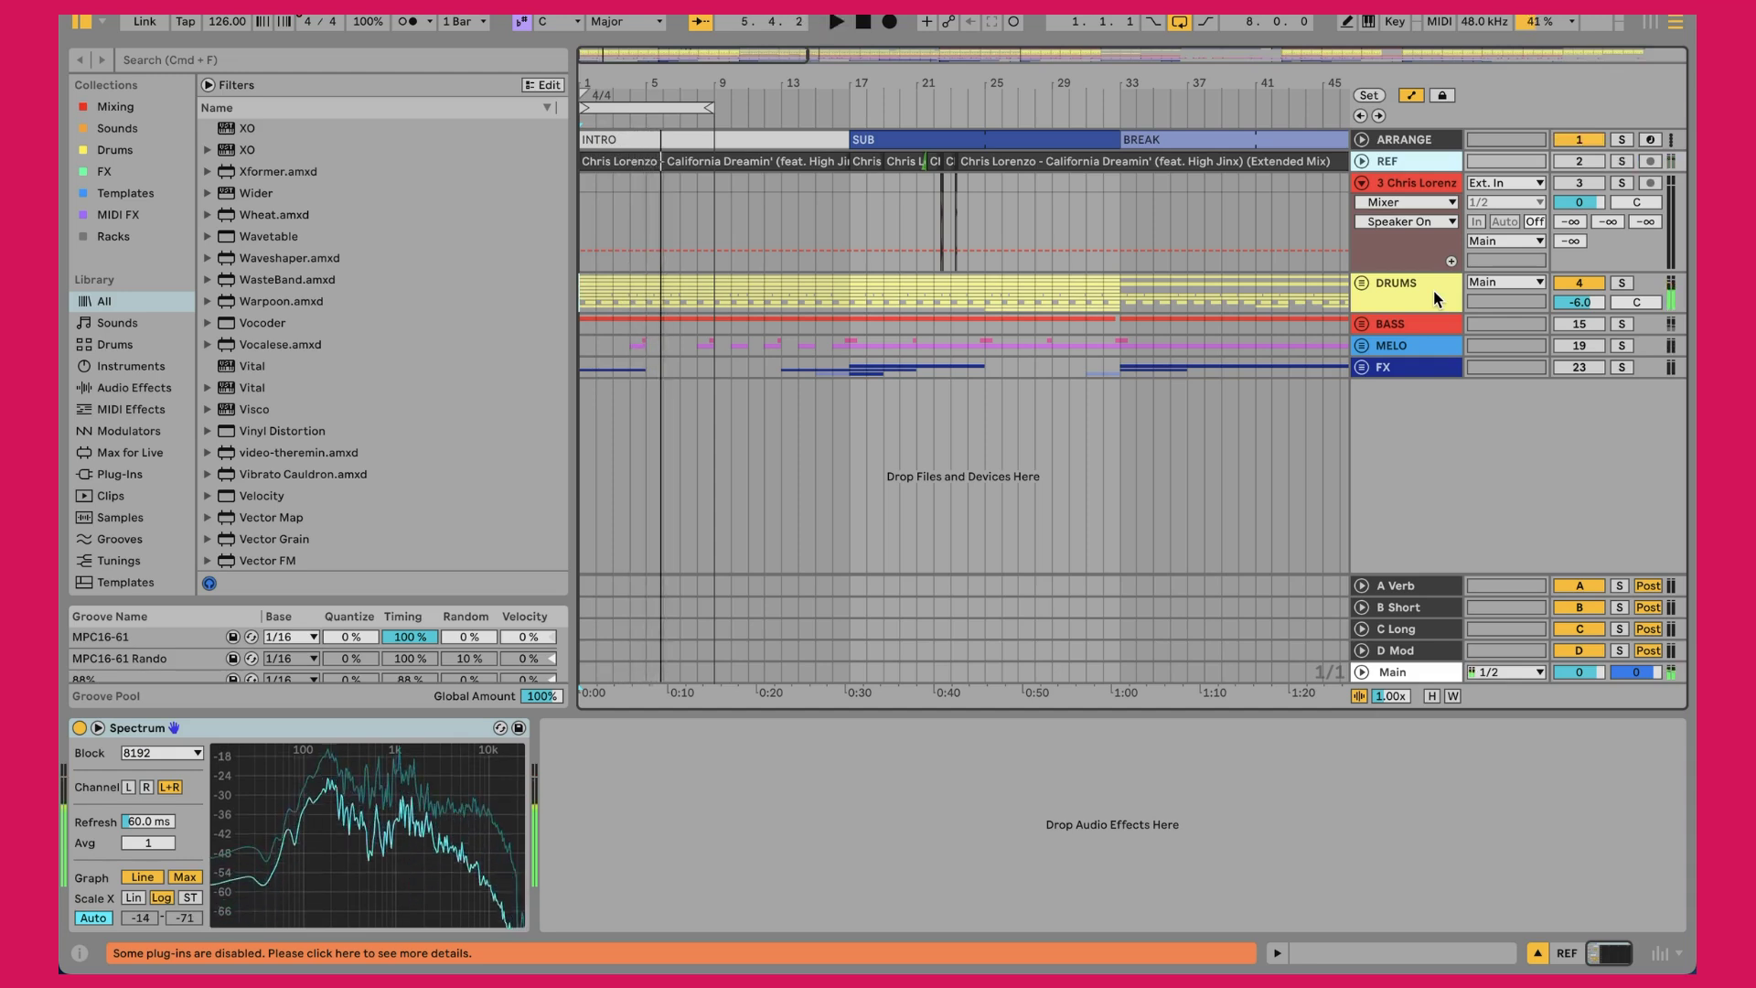
Expand the DRUMS group, inspect the devices on Kick and OH, and switch the REF track's solo on and back off
left_click(1362, 284)
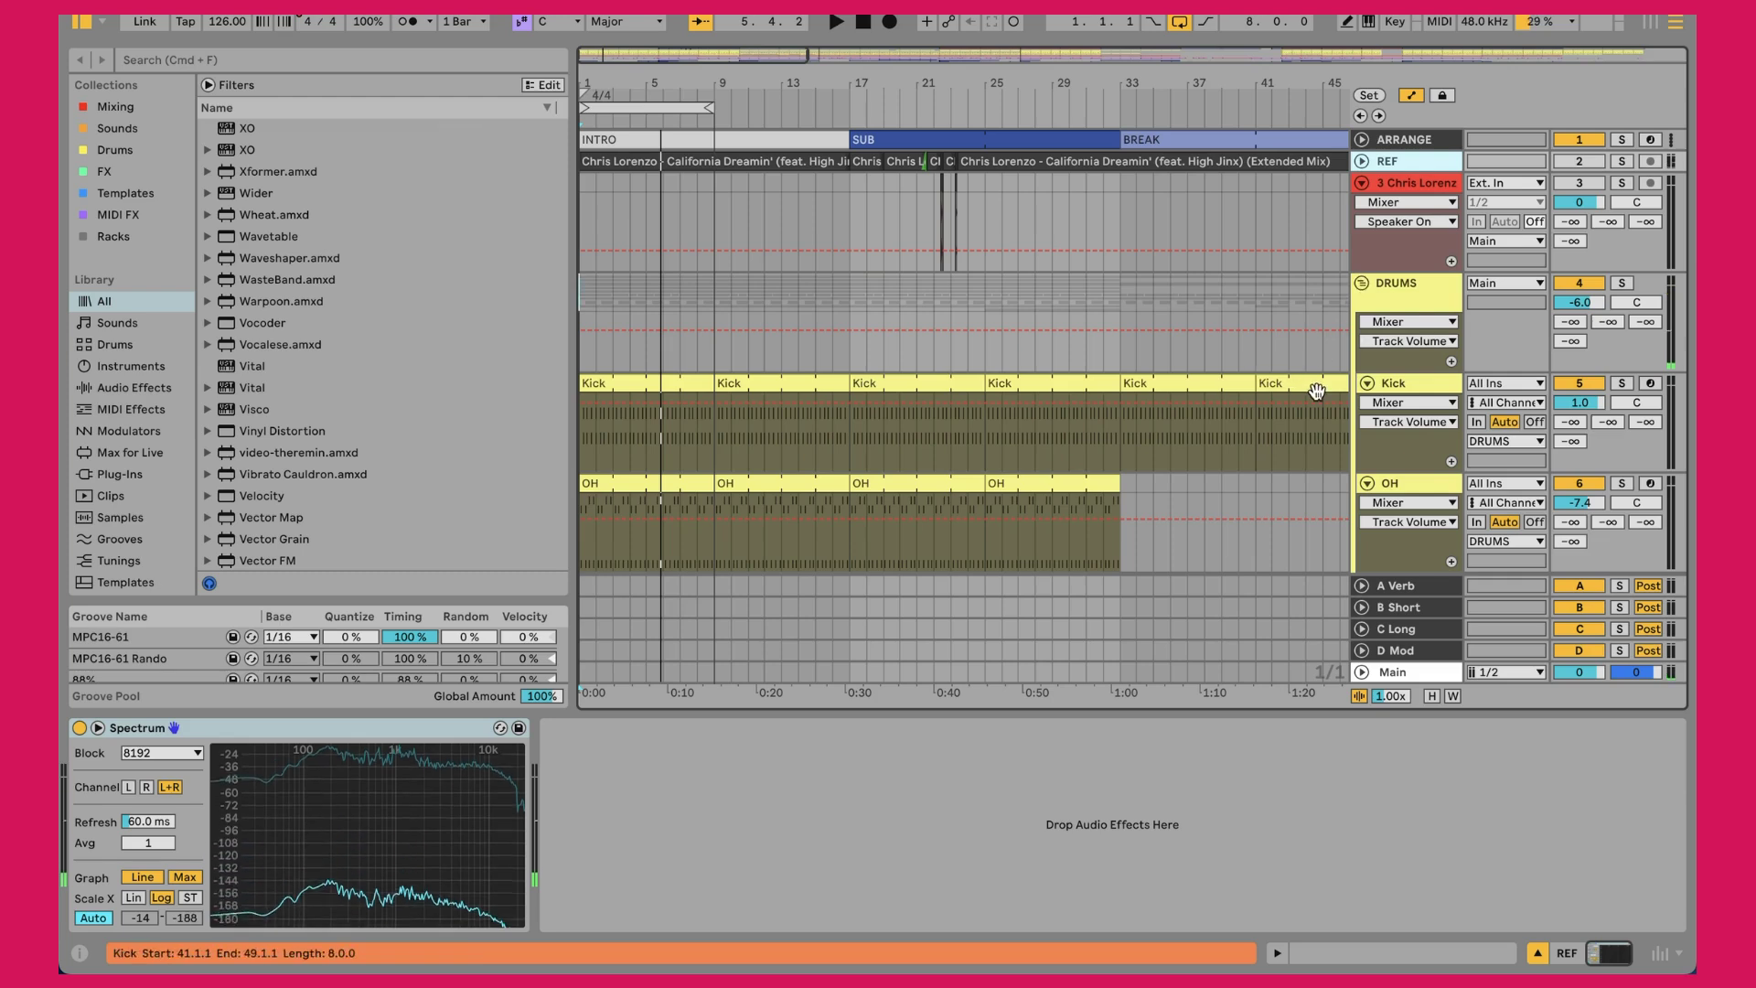
left_click(1432, 384)
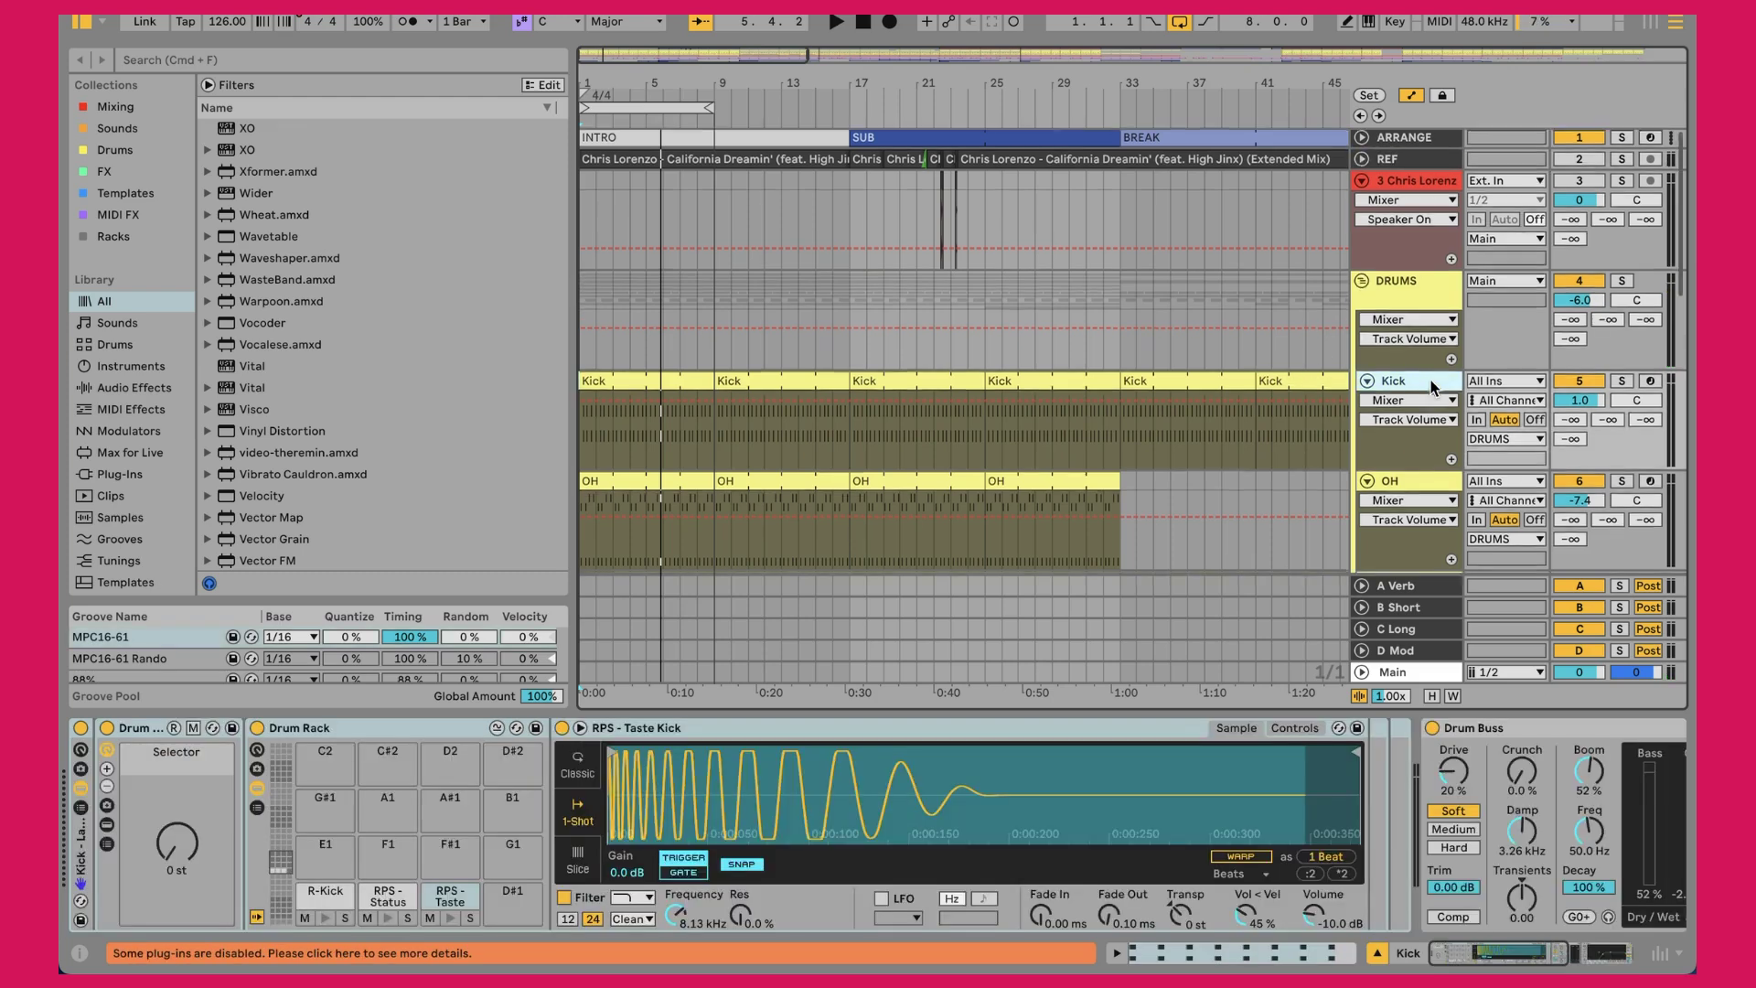
scroll(1430, 380, "down", 3)
left_click(1396, 342)
scroll(1395, 342, "down", 5)
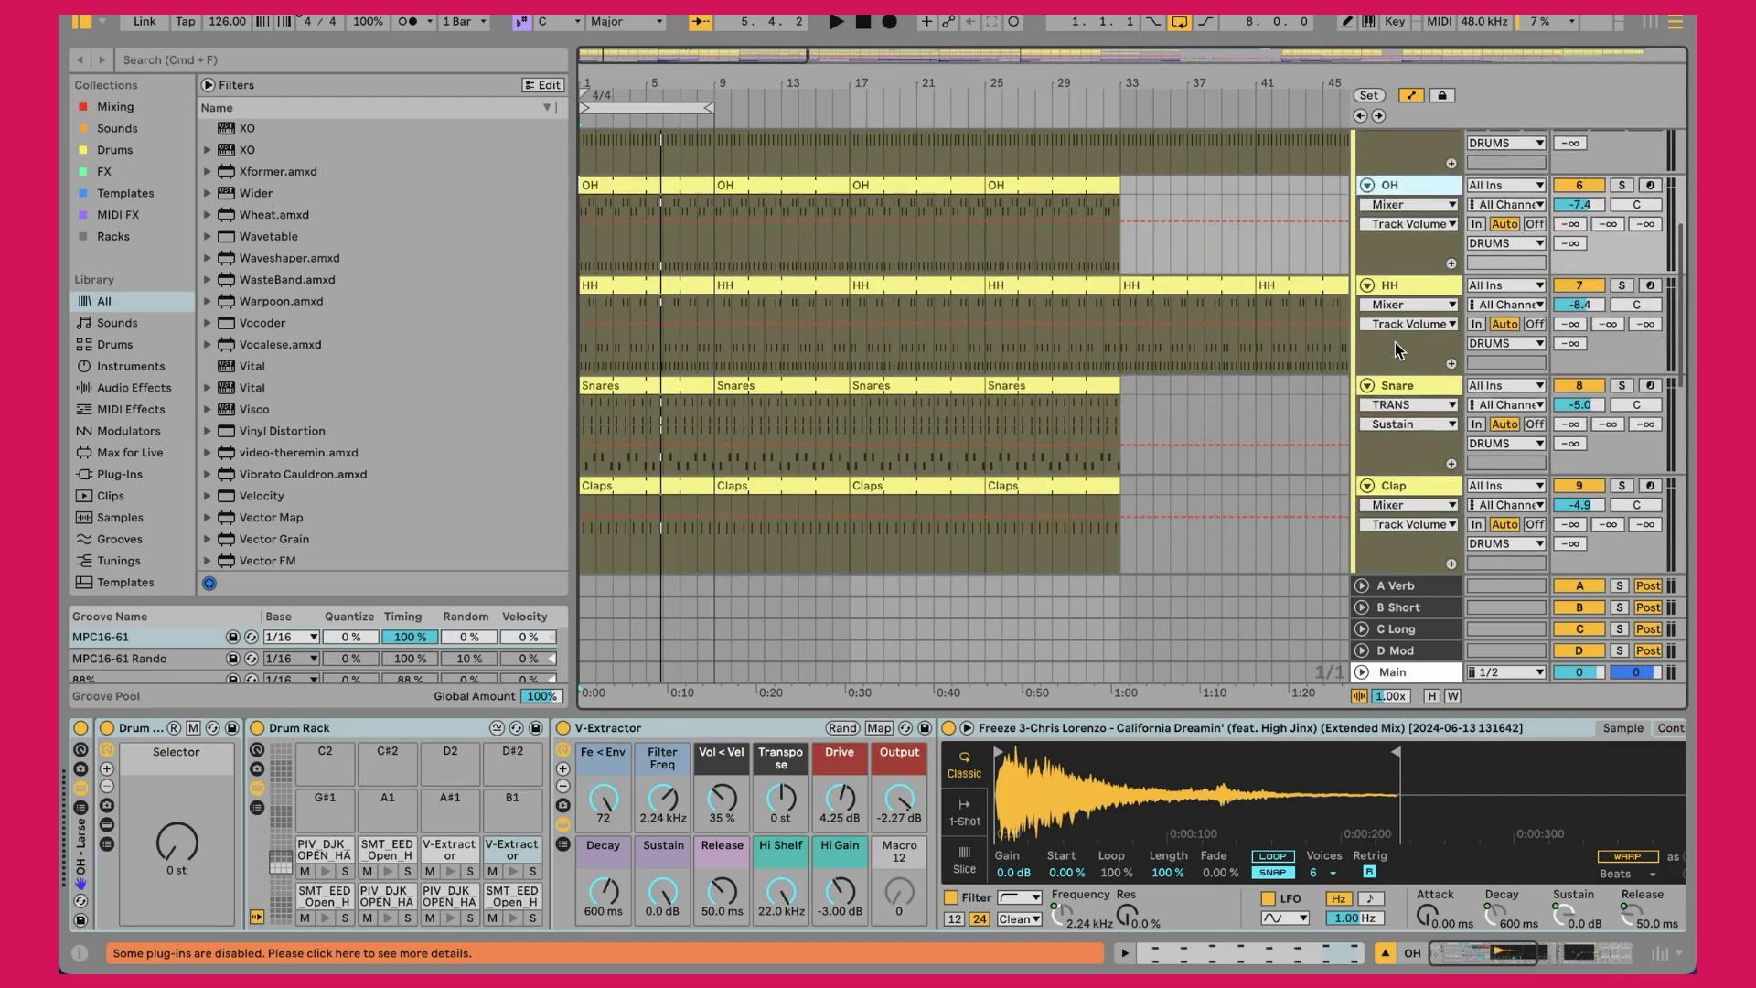
scroll(1396, 342, "up", 8)
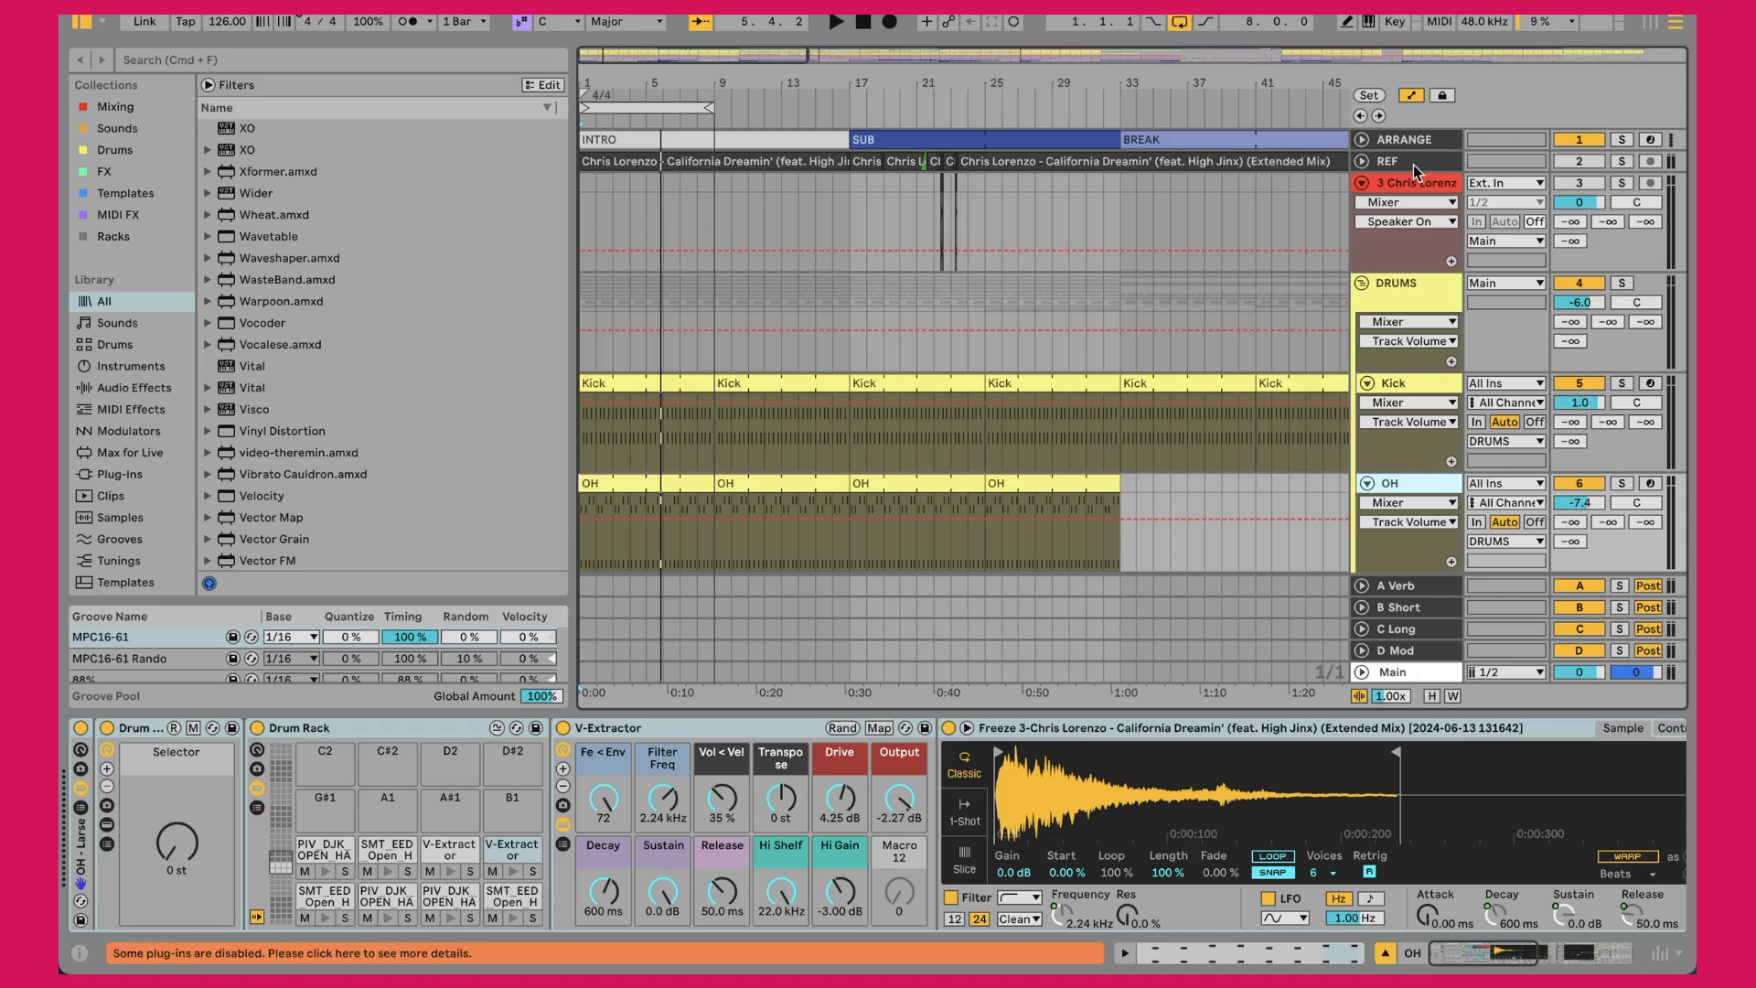
left_click(1621, 162)
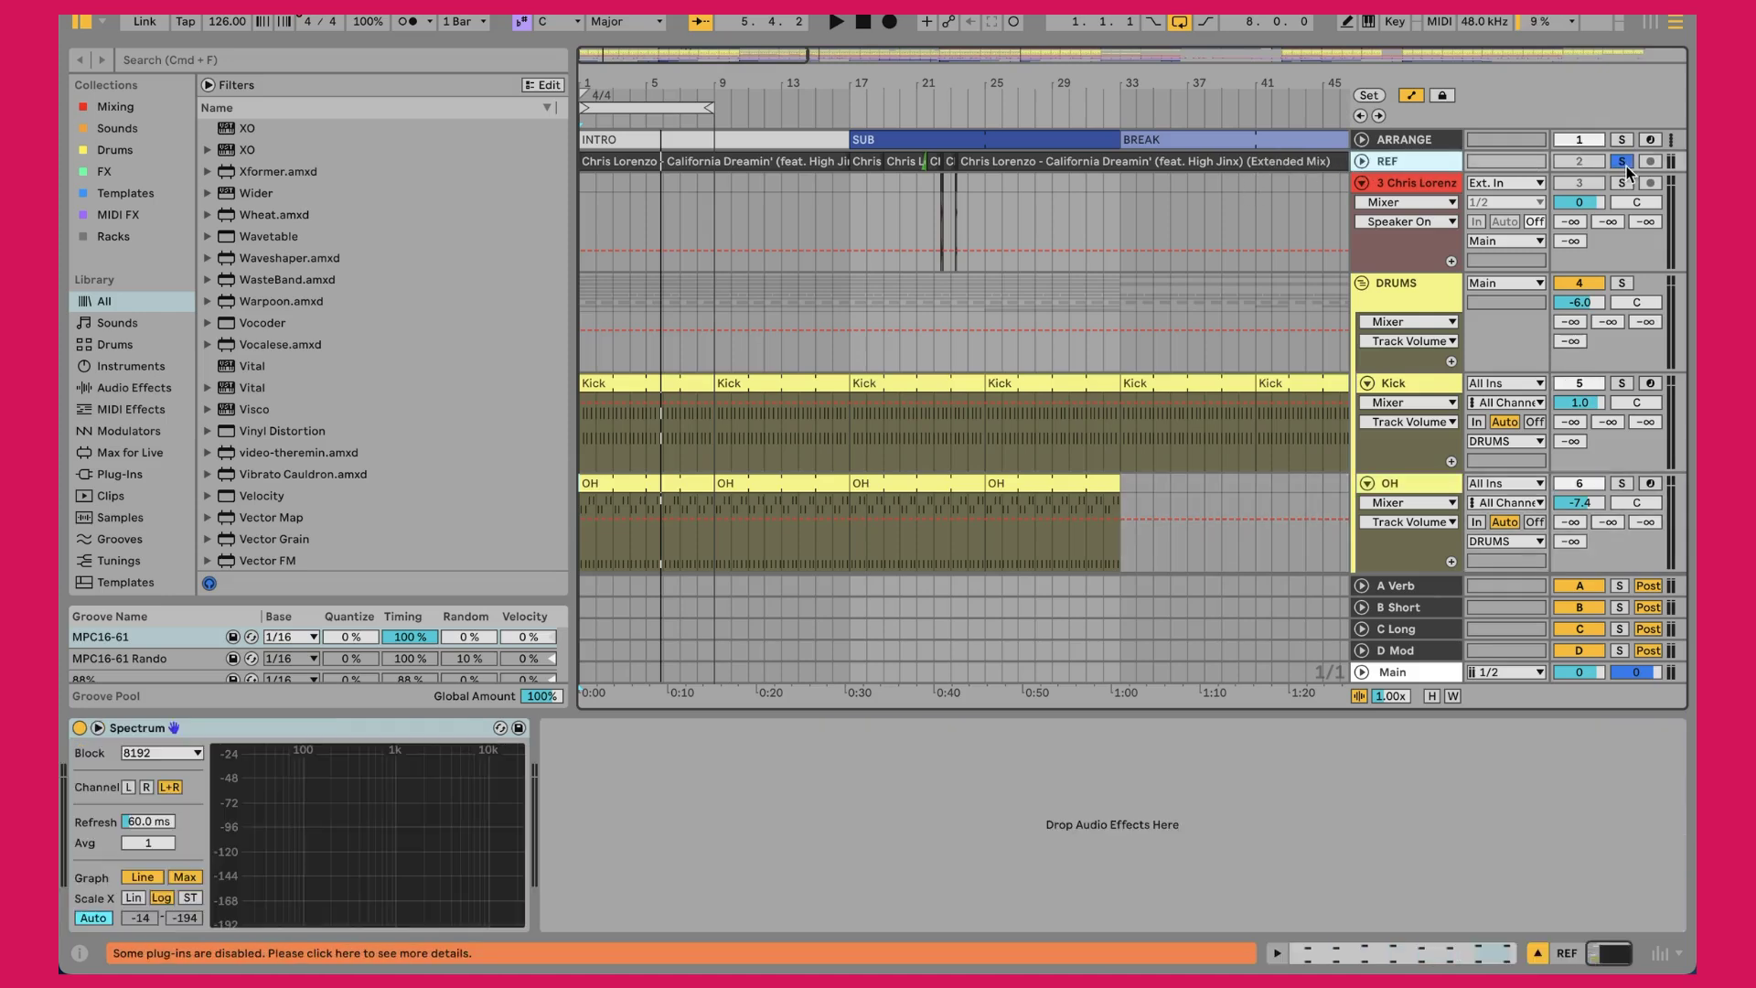
left_click(1622, 162)
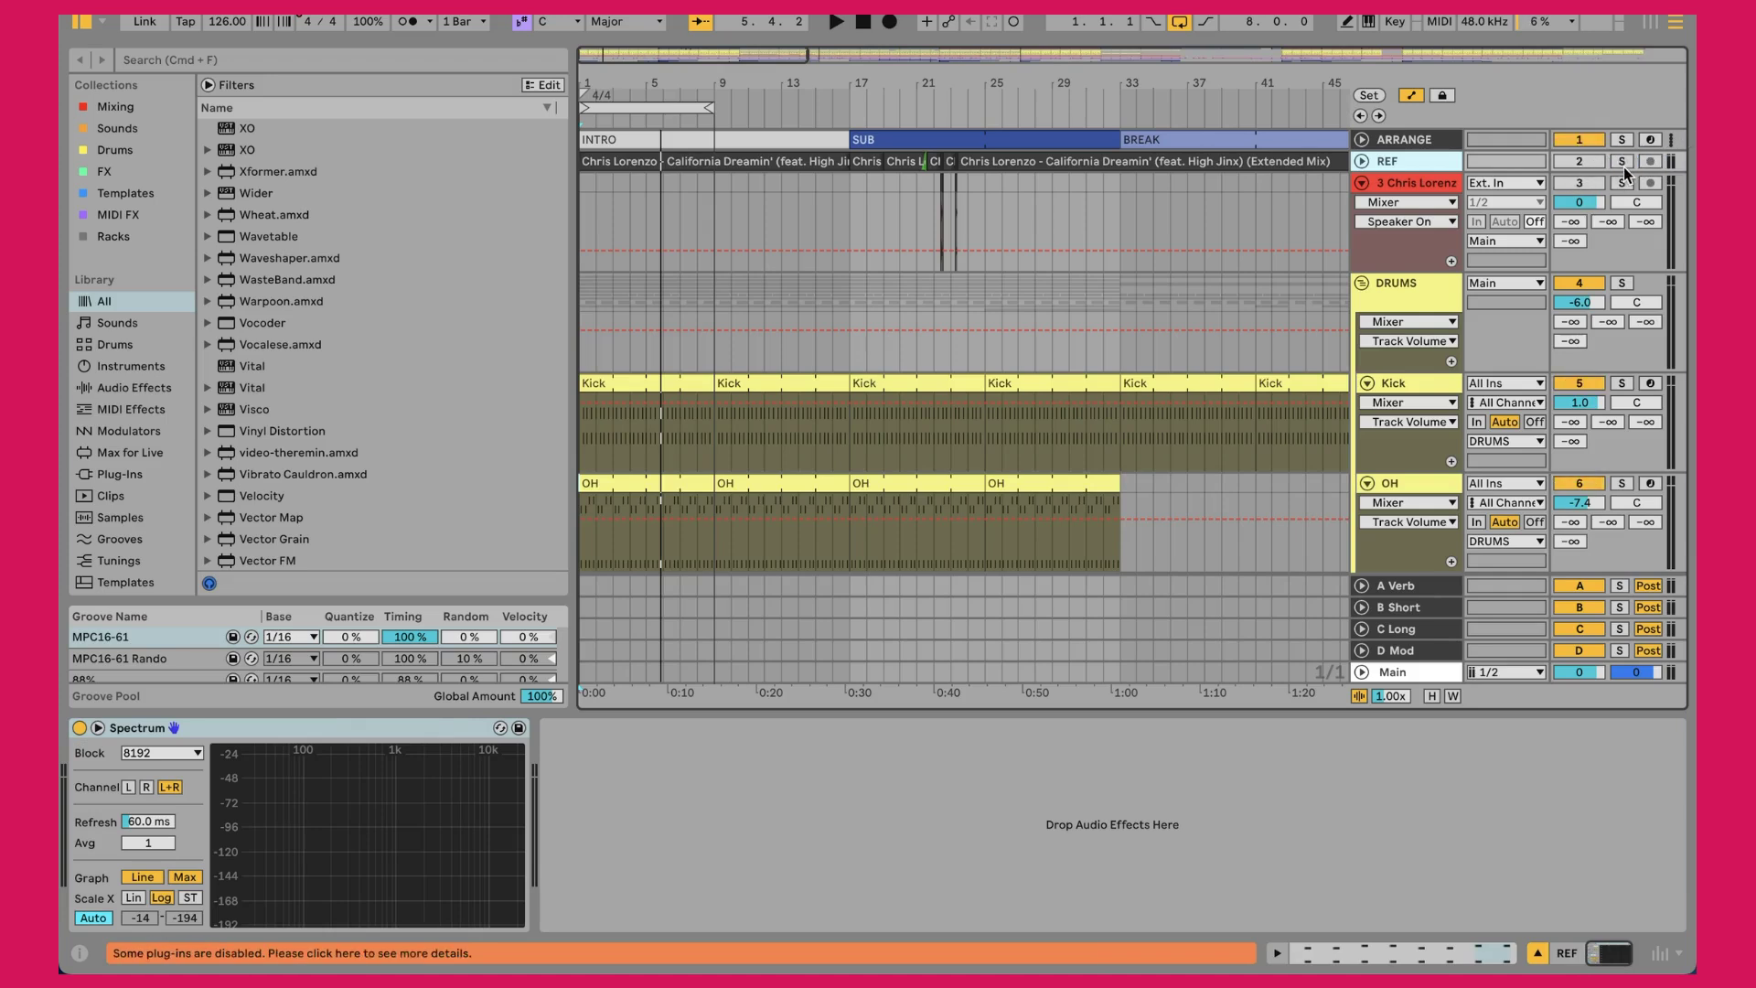
Mute all drum tracks from OH through Ride, keeping only Kick active in the DRUMS group
scroll(1497, 310, "down", 4)
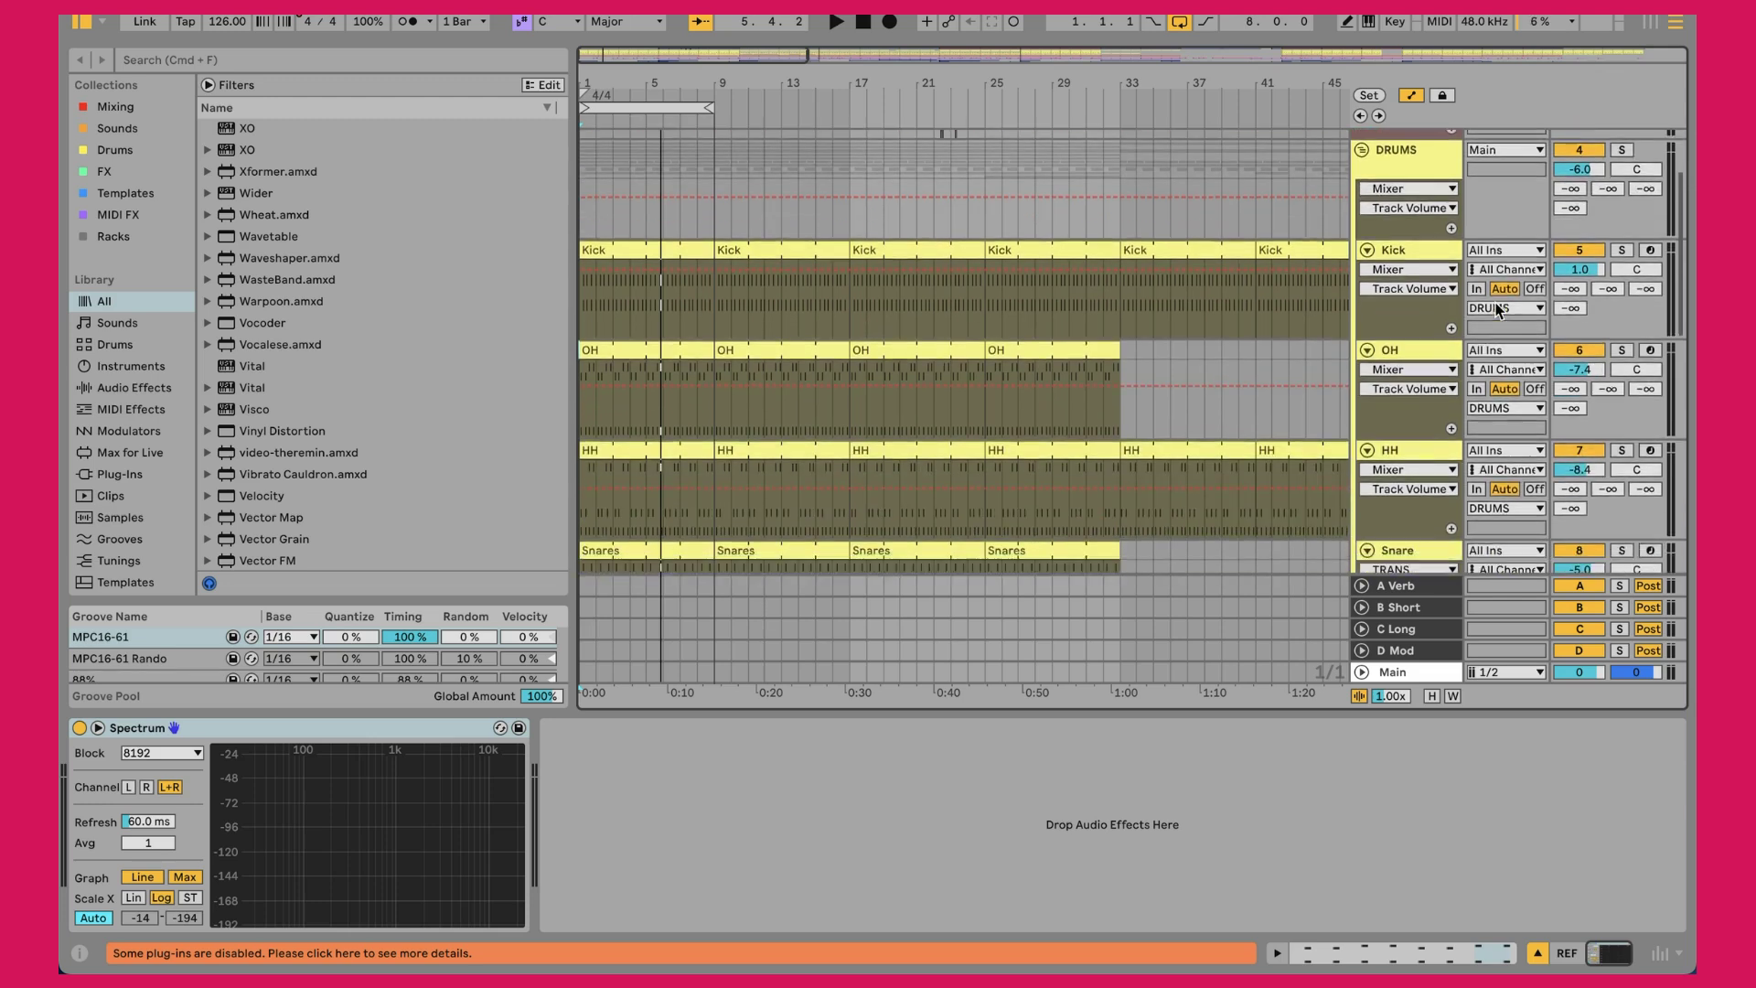
left_click(1429, 337)
scroll(1425, 339, "down", 10)
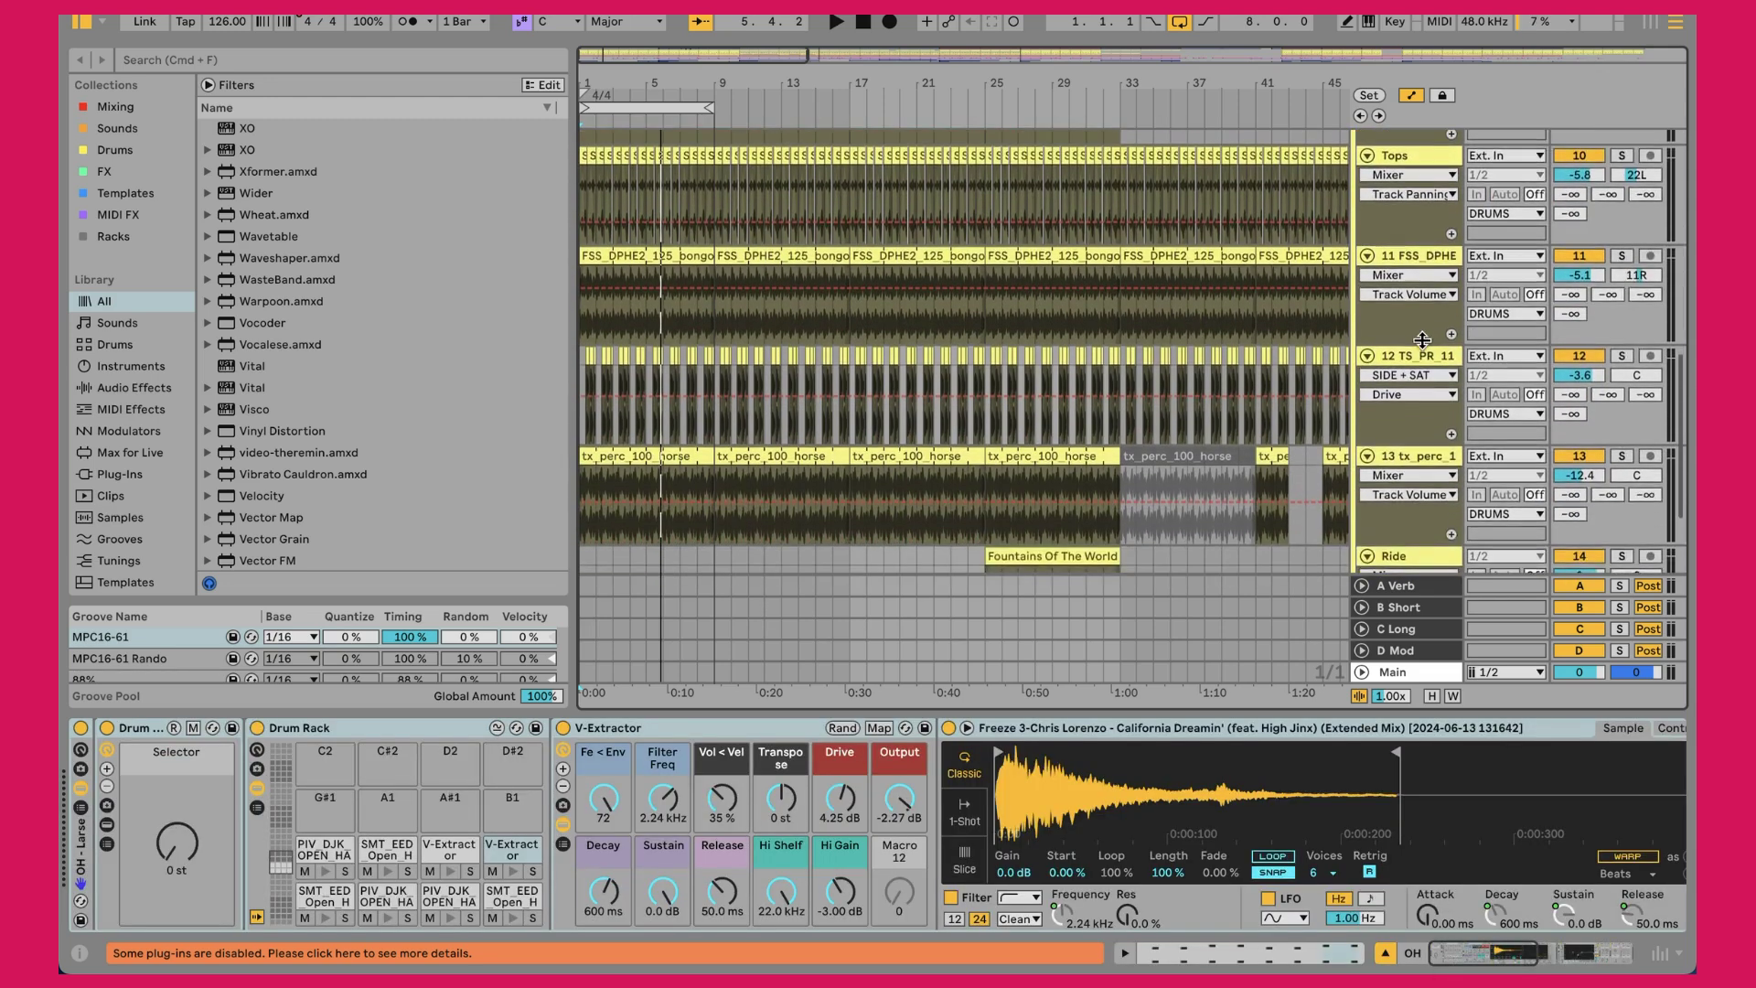
scroll(1422, 342, "down", 4)
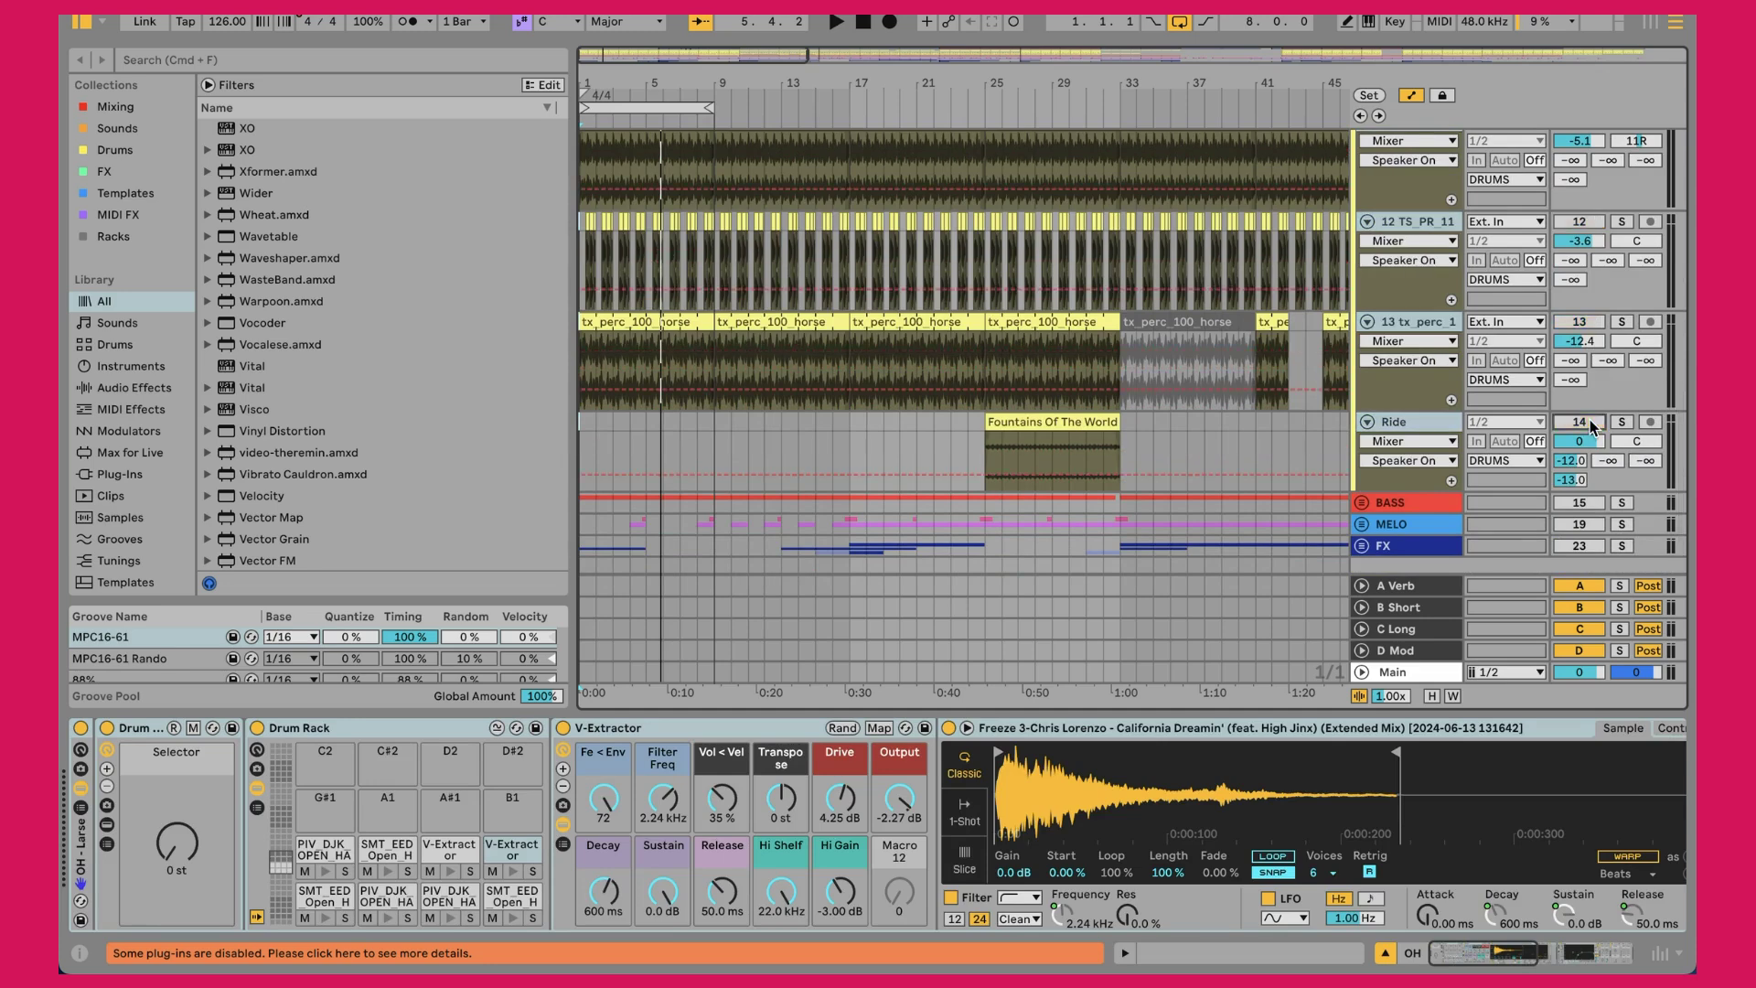
scroll(1354, 348, "up", 20)
scroll(1344, 334, "down", 1)
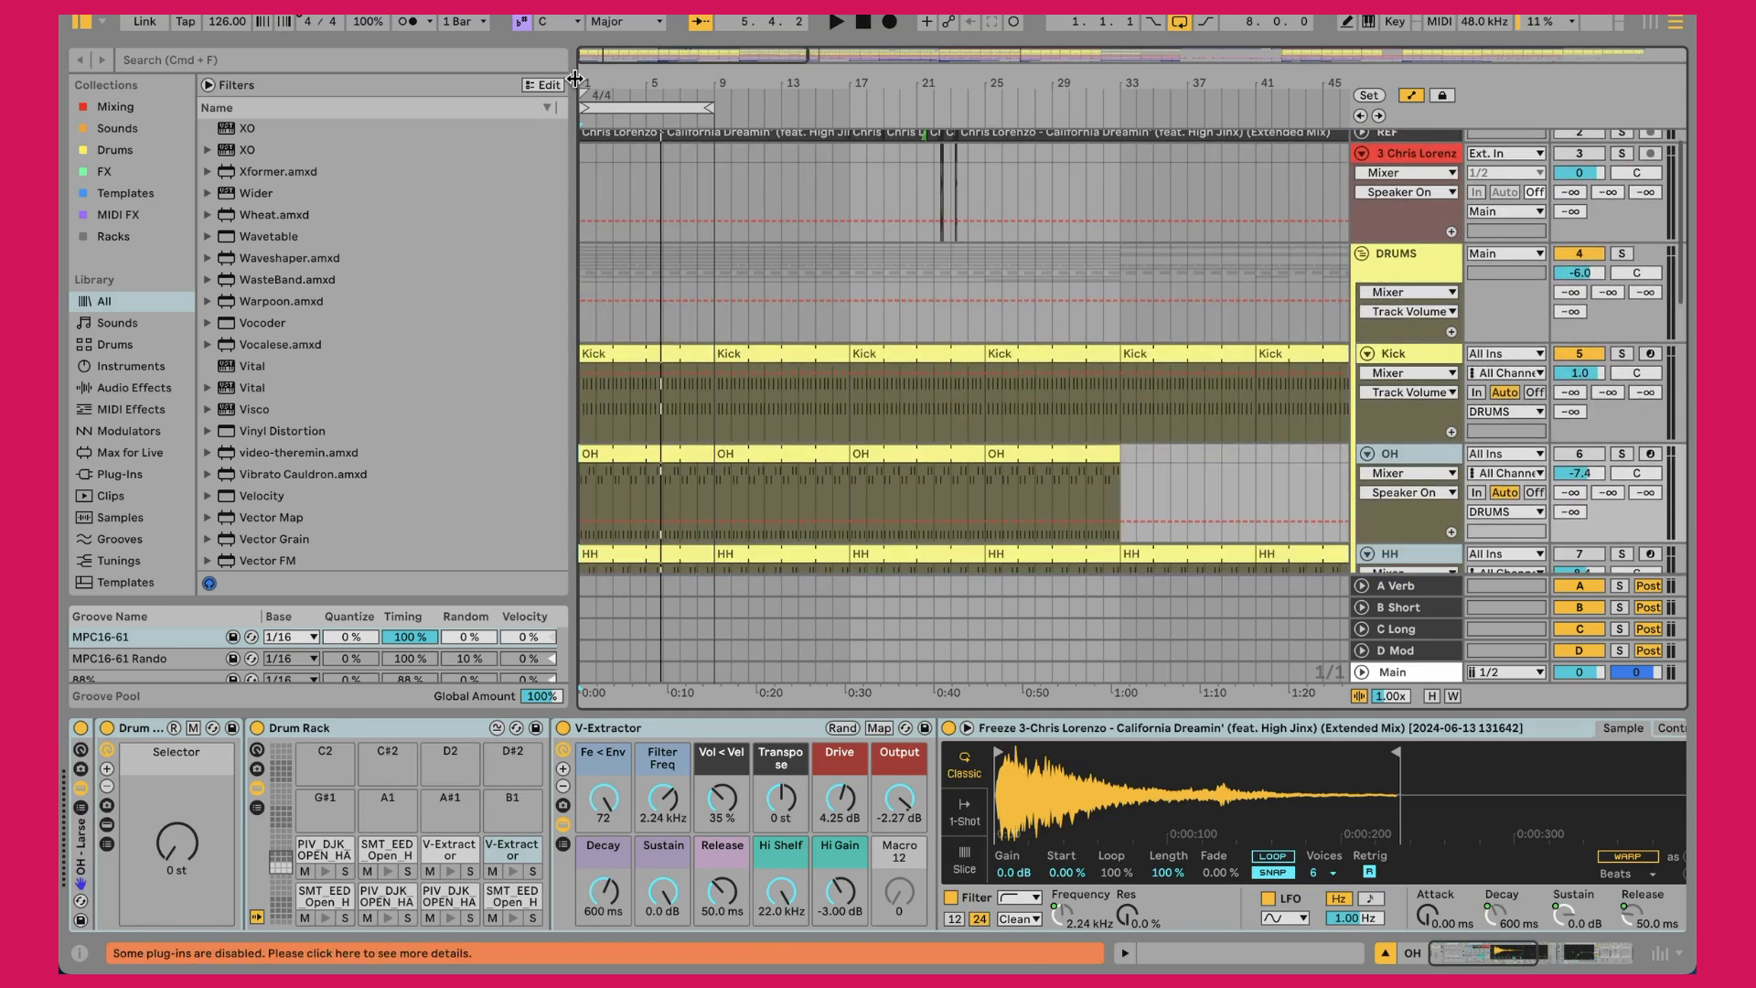
Open the first Kick clip's MIDI notes, play the loop, and enlarge the note editor
left_click_drag(590, 84, 590, 164)
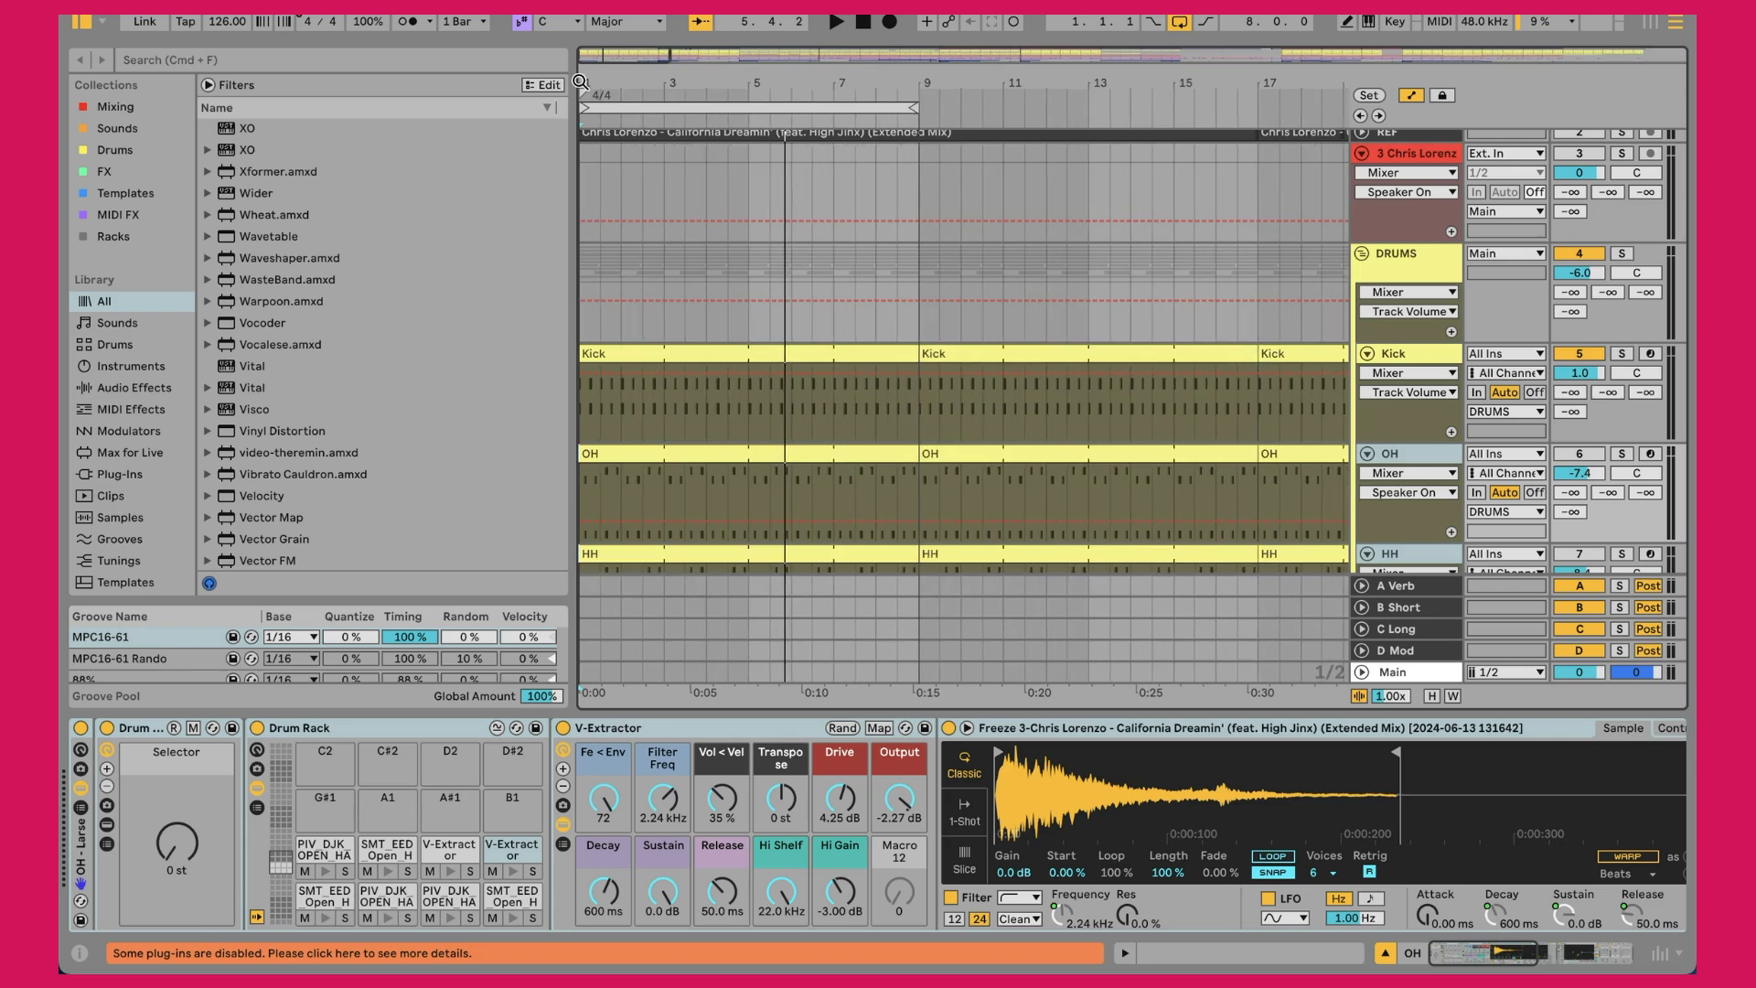
left_click(629, 350)
double_click(674, 352)
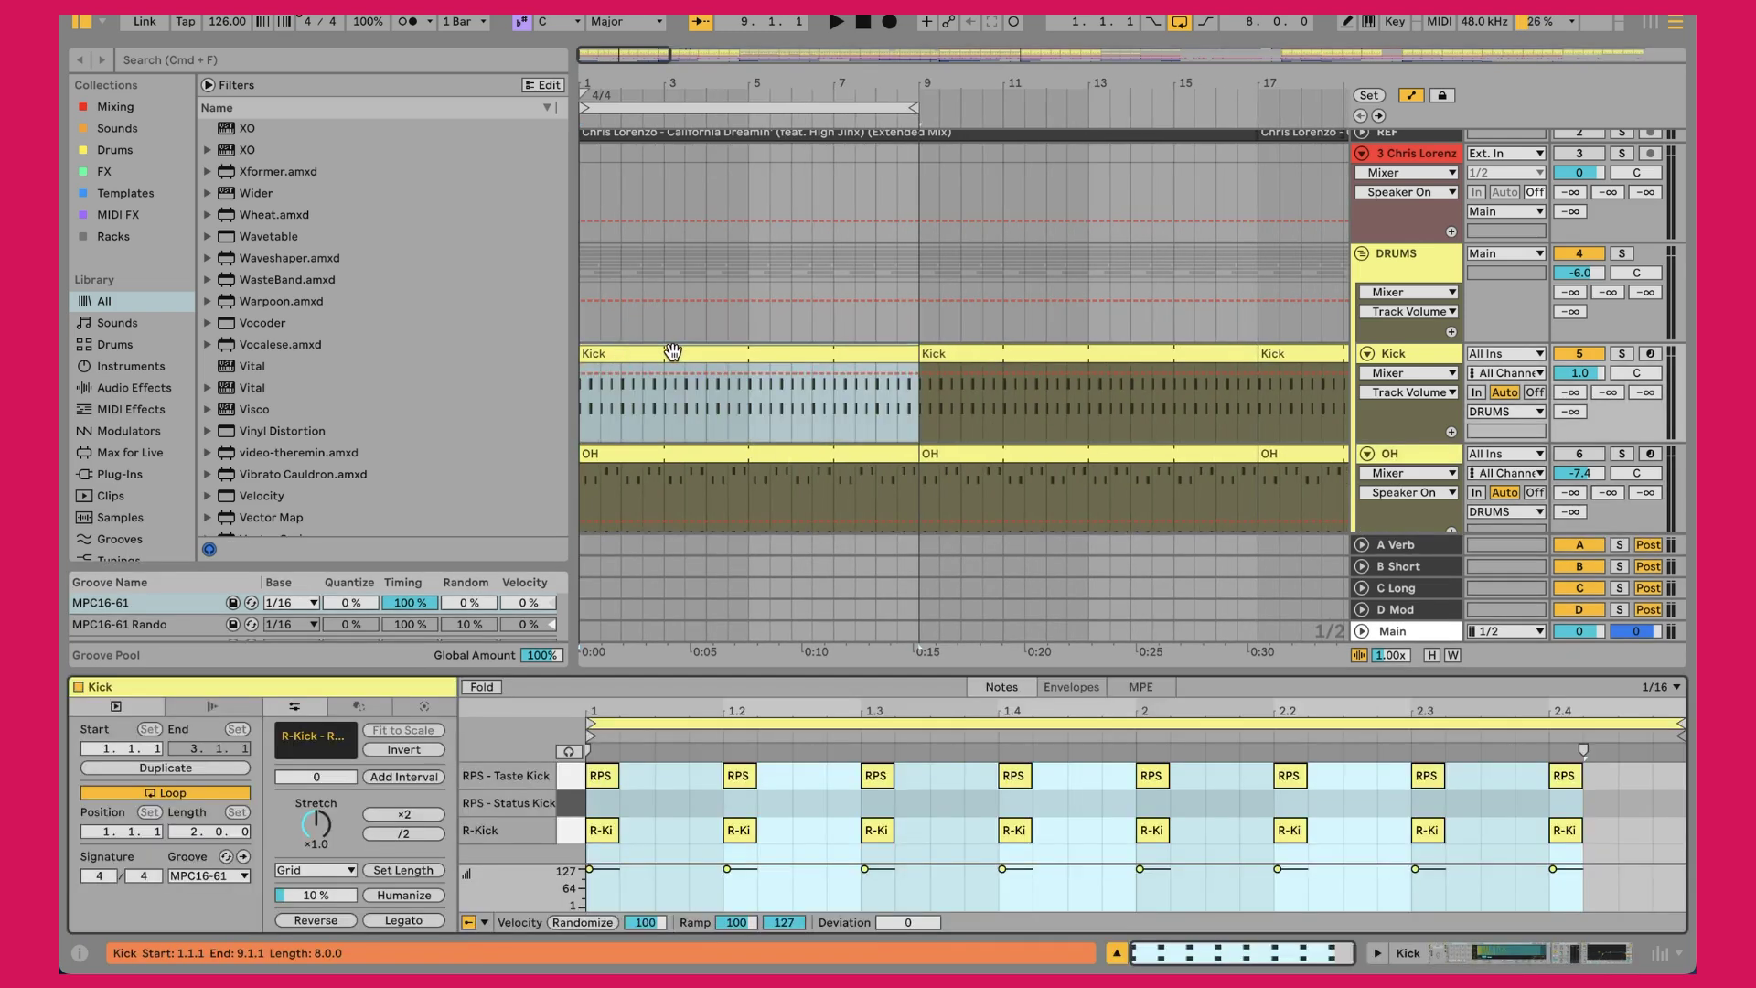
key("space")
left_click_drag(920, 673, 919, 585)
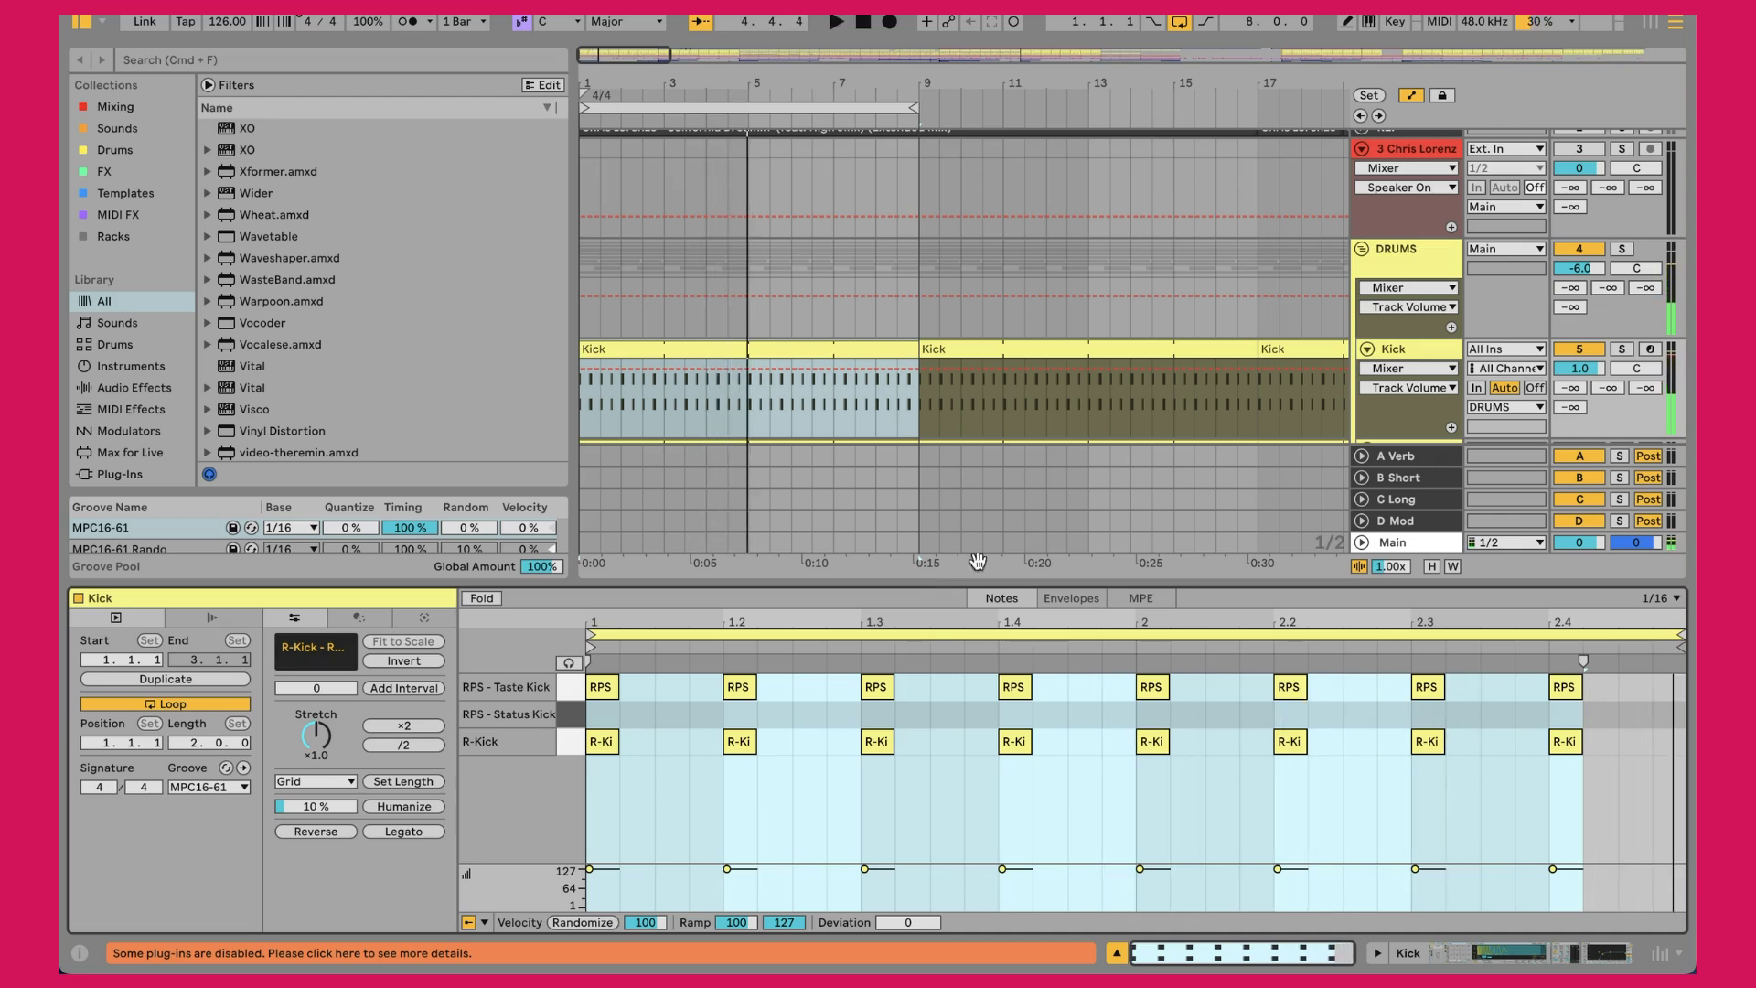
Check the DRUMS group's effects and the Kick track's devices, and return to the first Kick clip's notes
left_click(1408, 265)
left_click(1409, 265)
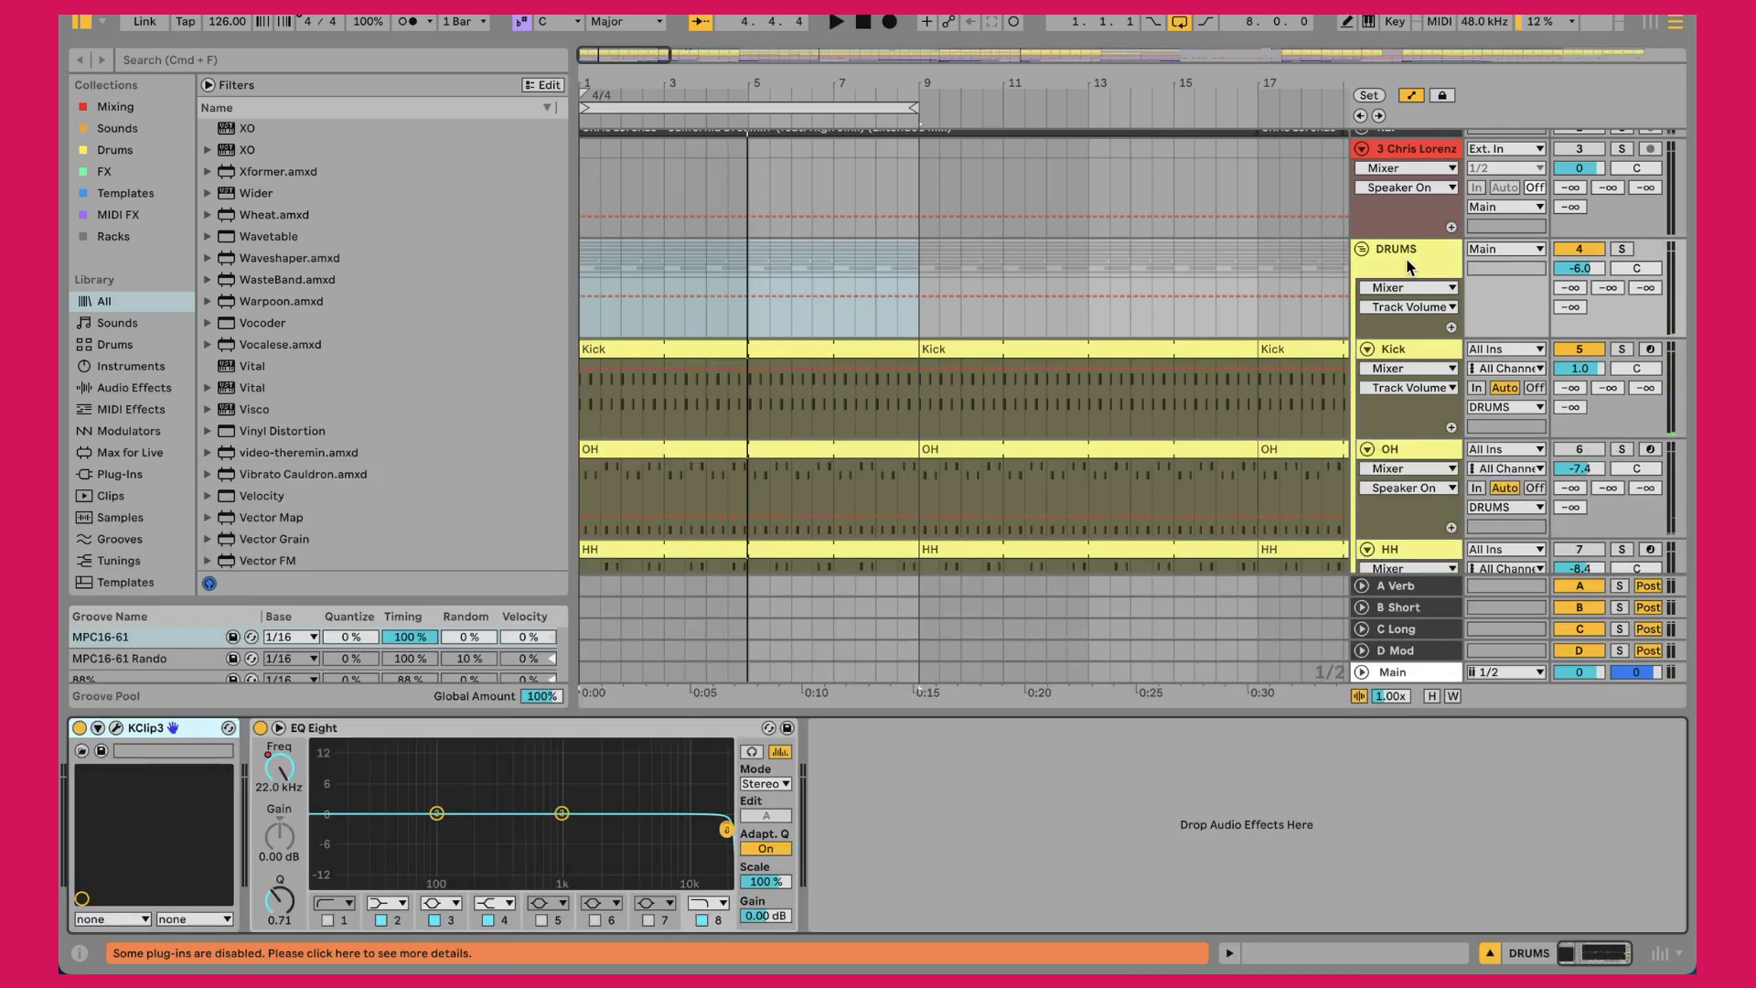
key("Down")
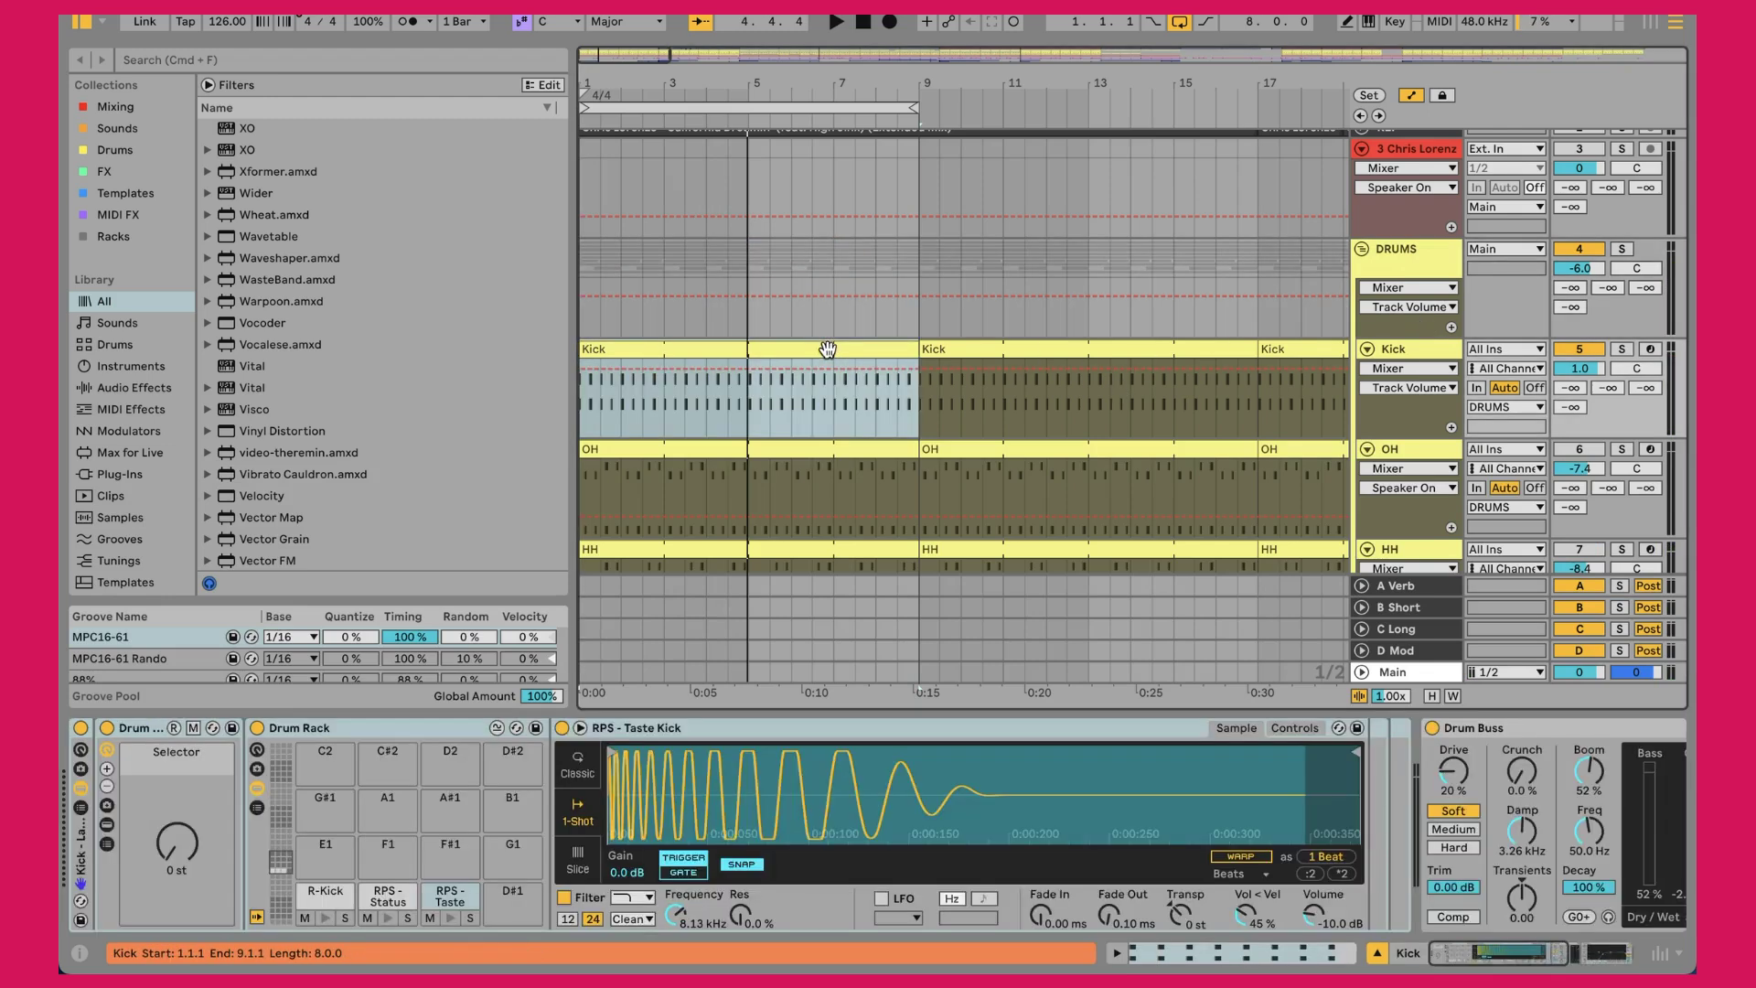
left_click(678, 368)
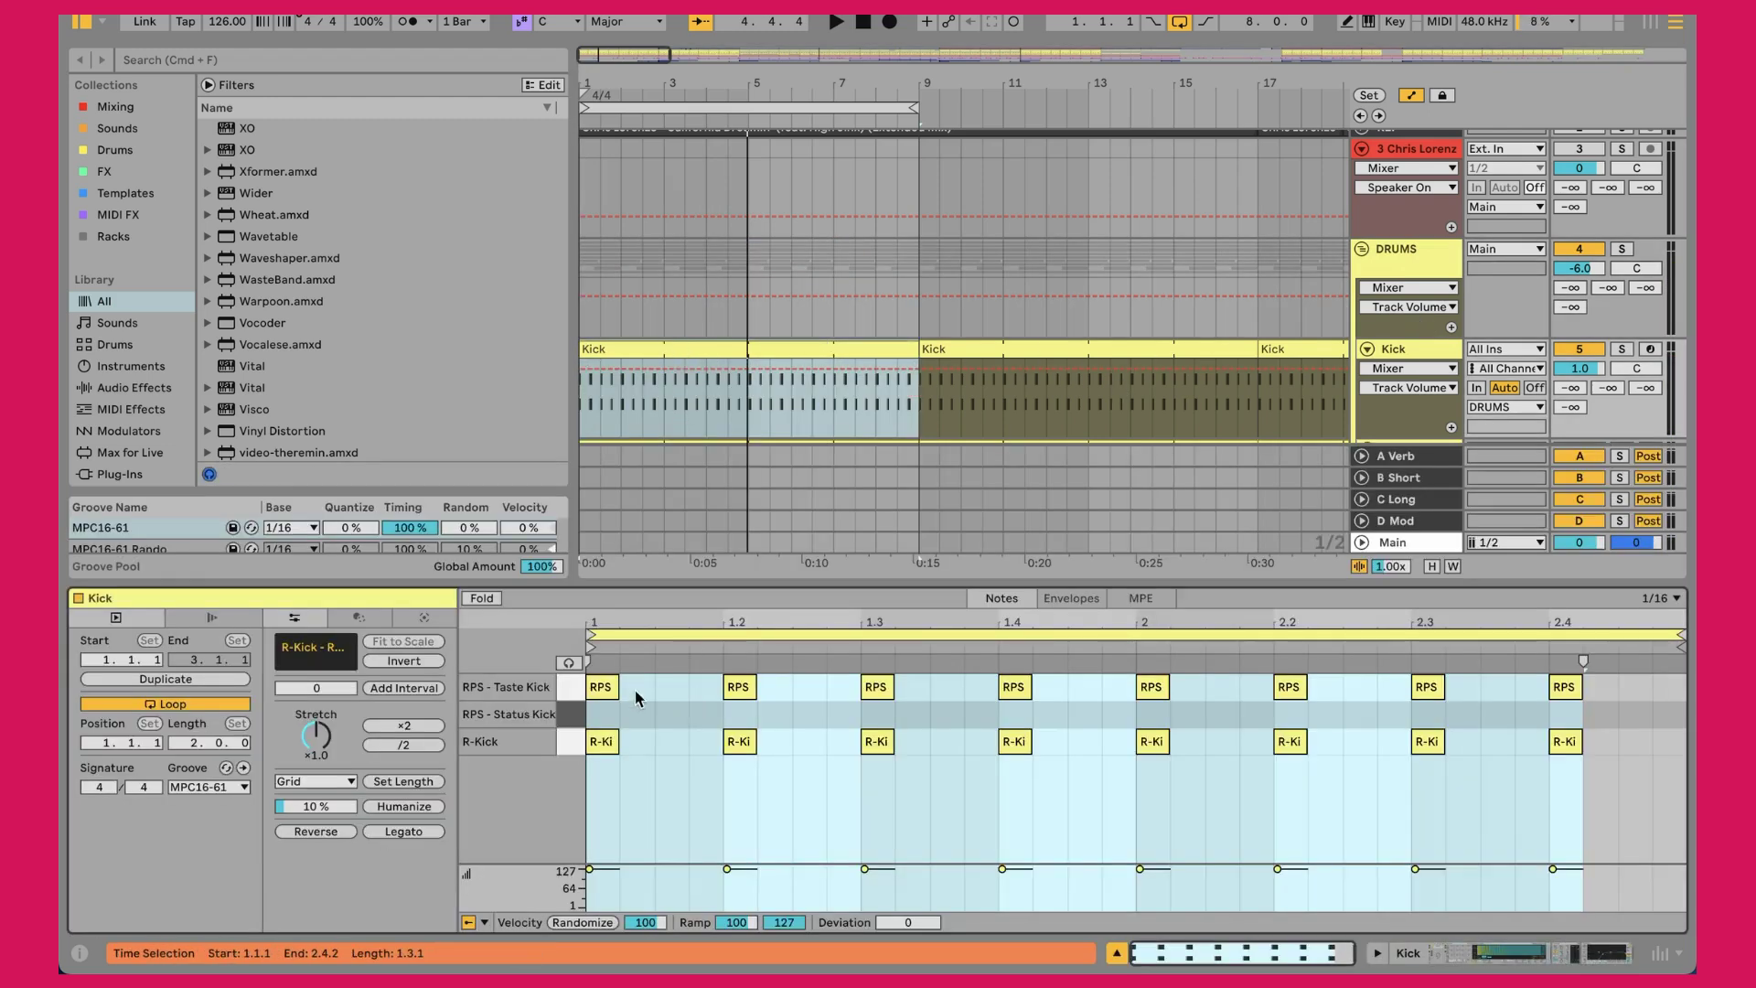
scroll(849, 309, "up", 1)
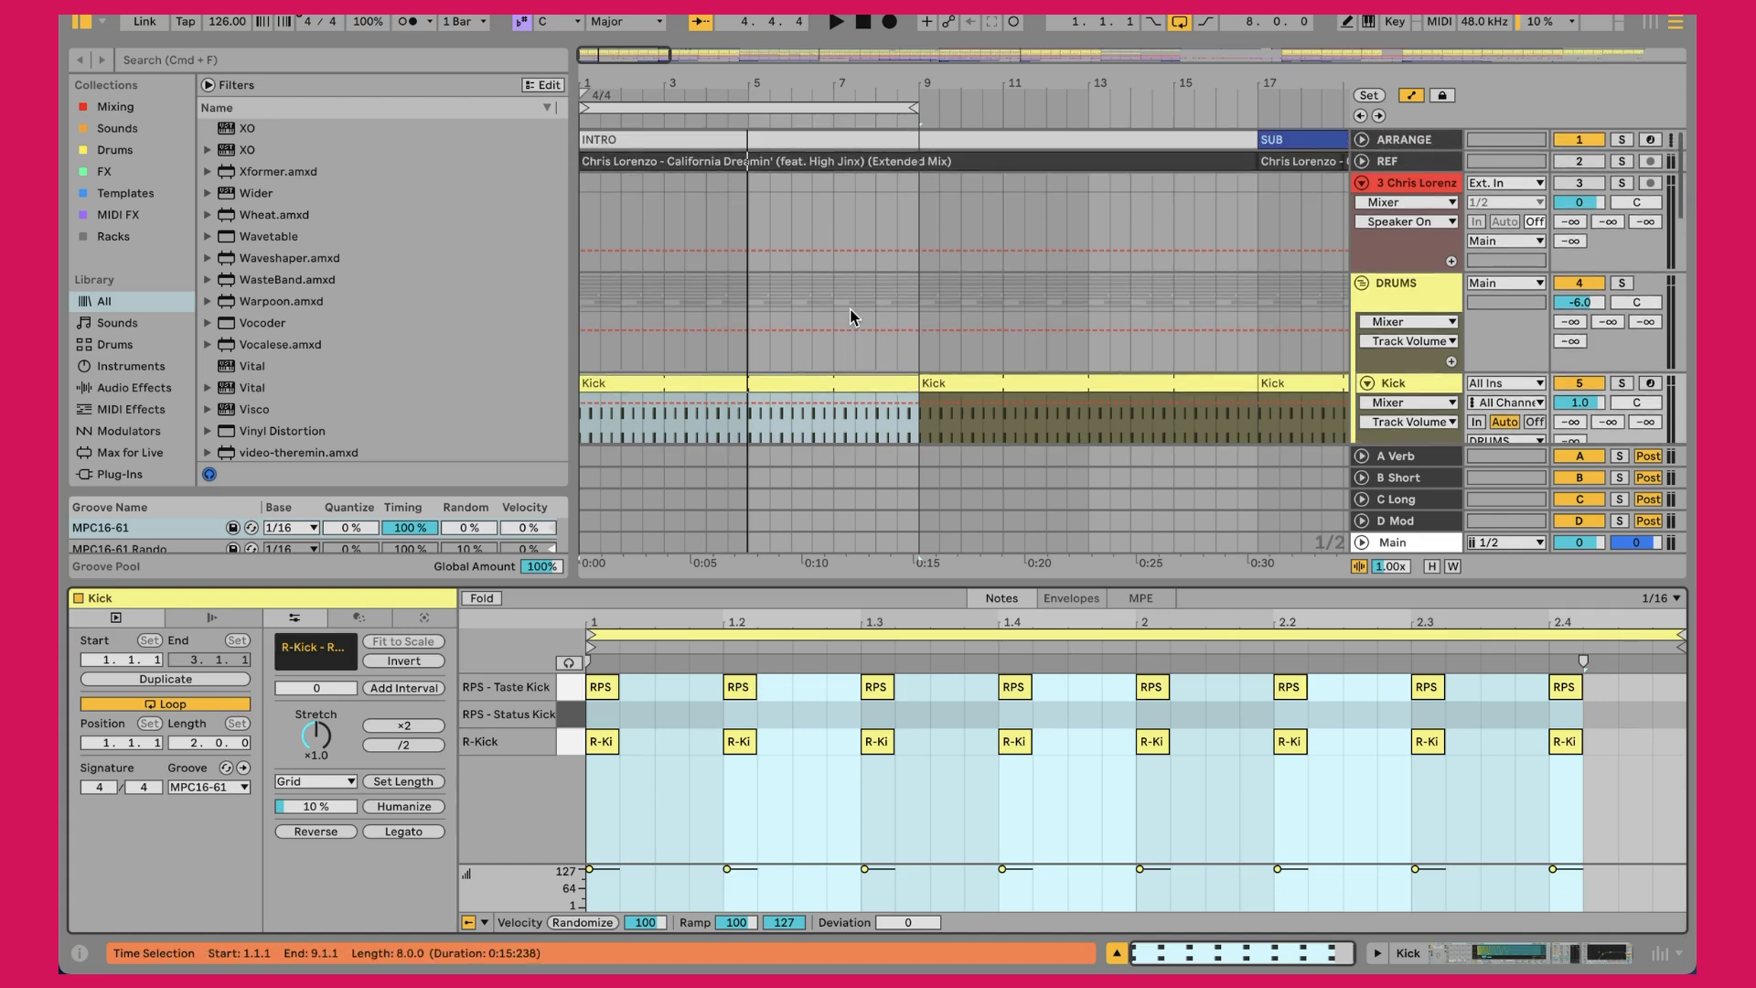
Unfold the REF track and play the soloed reference around the green kick slice at 21.3.1
left_click(1362, 161)
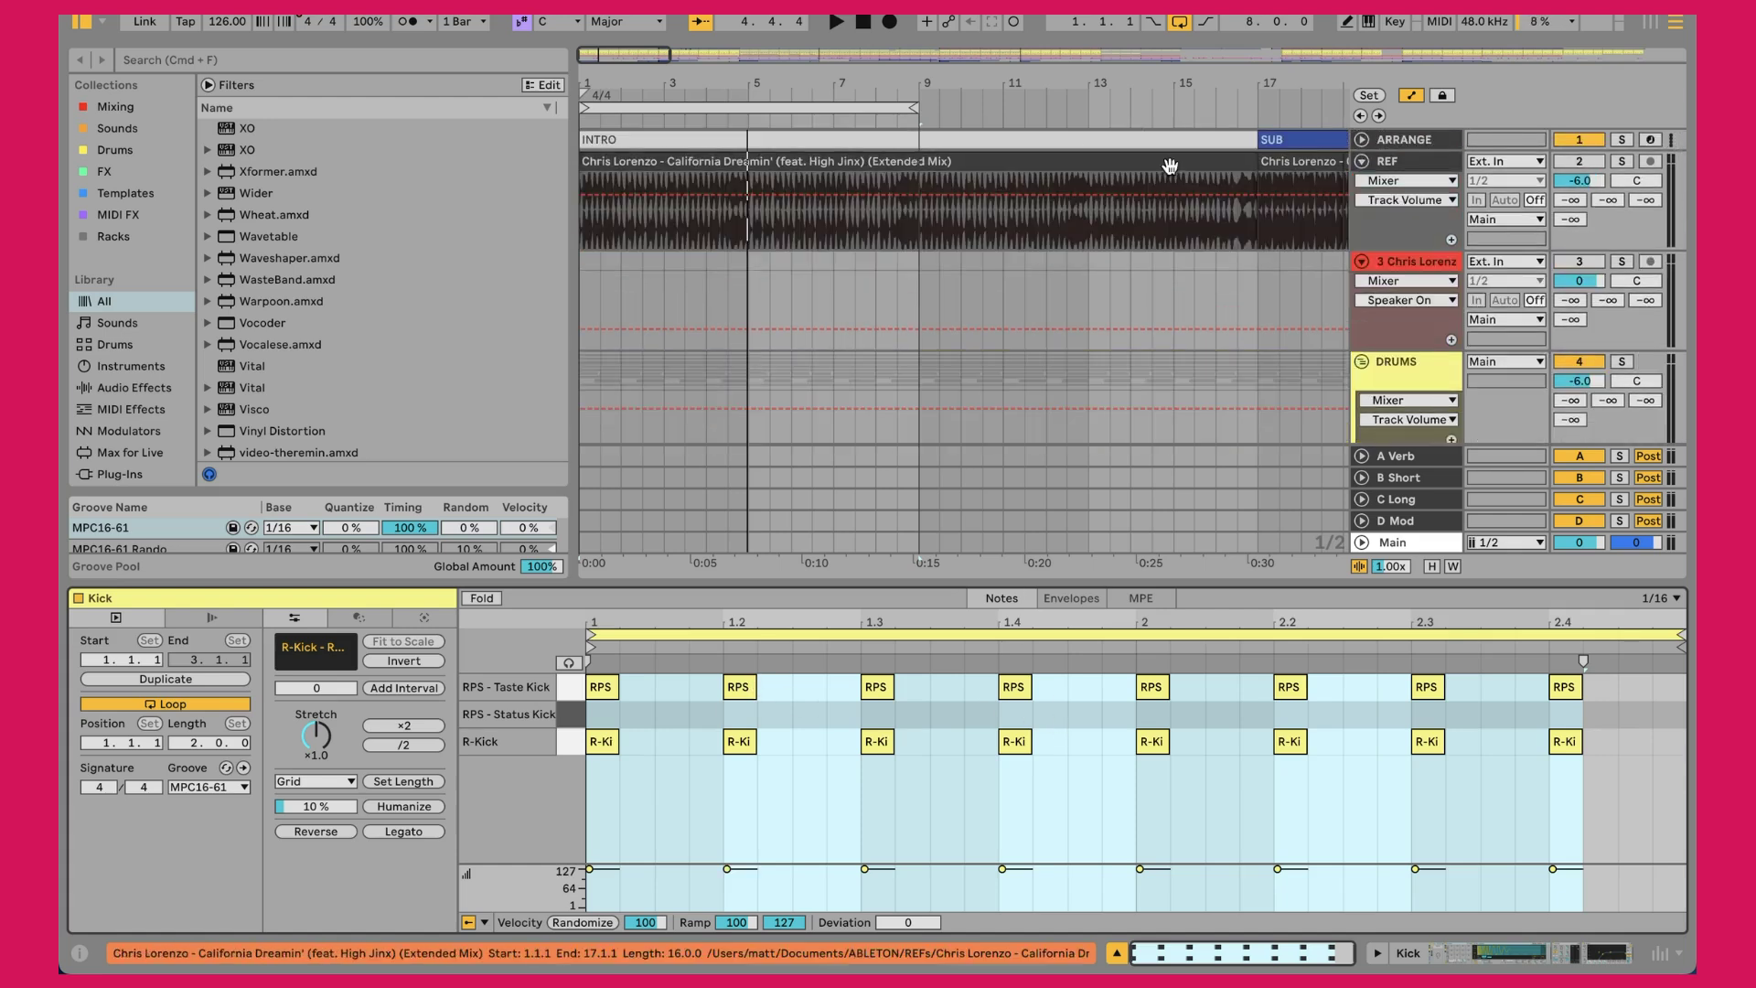
left_click_drag(816, 121, 1180, 237)
left_click(918, 222)
key("space")
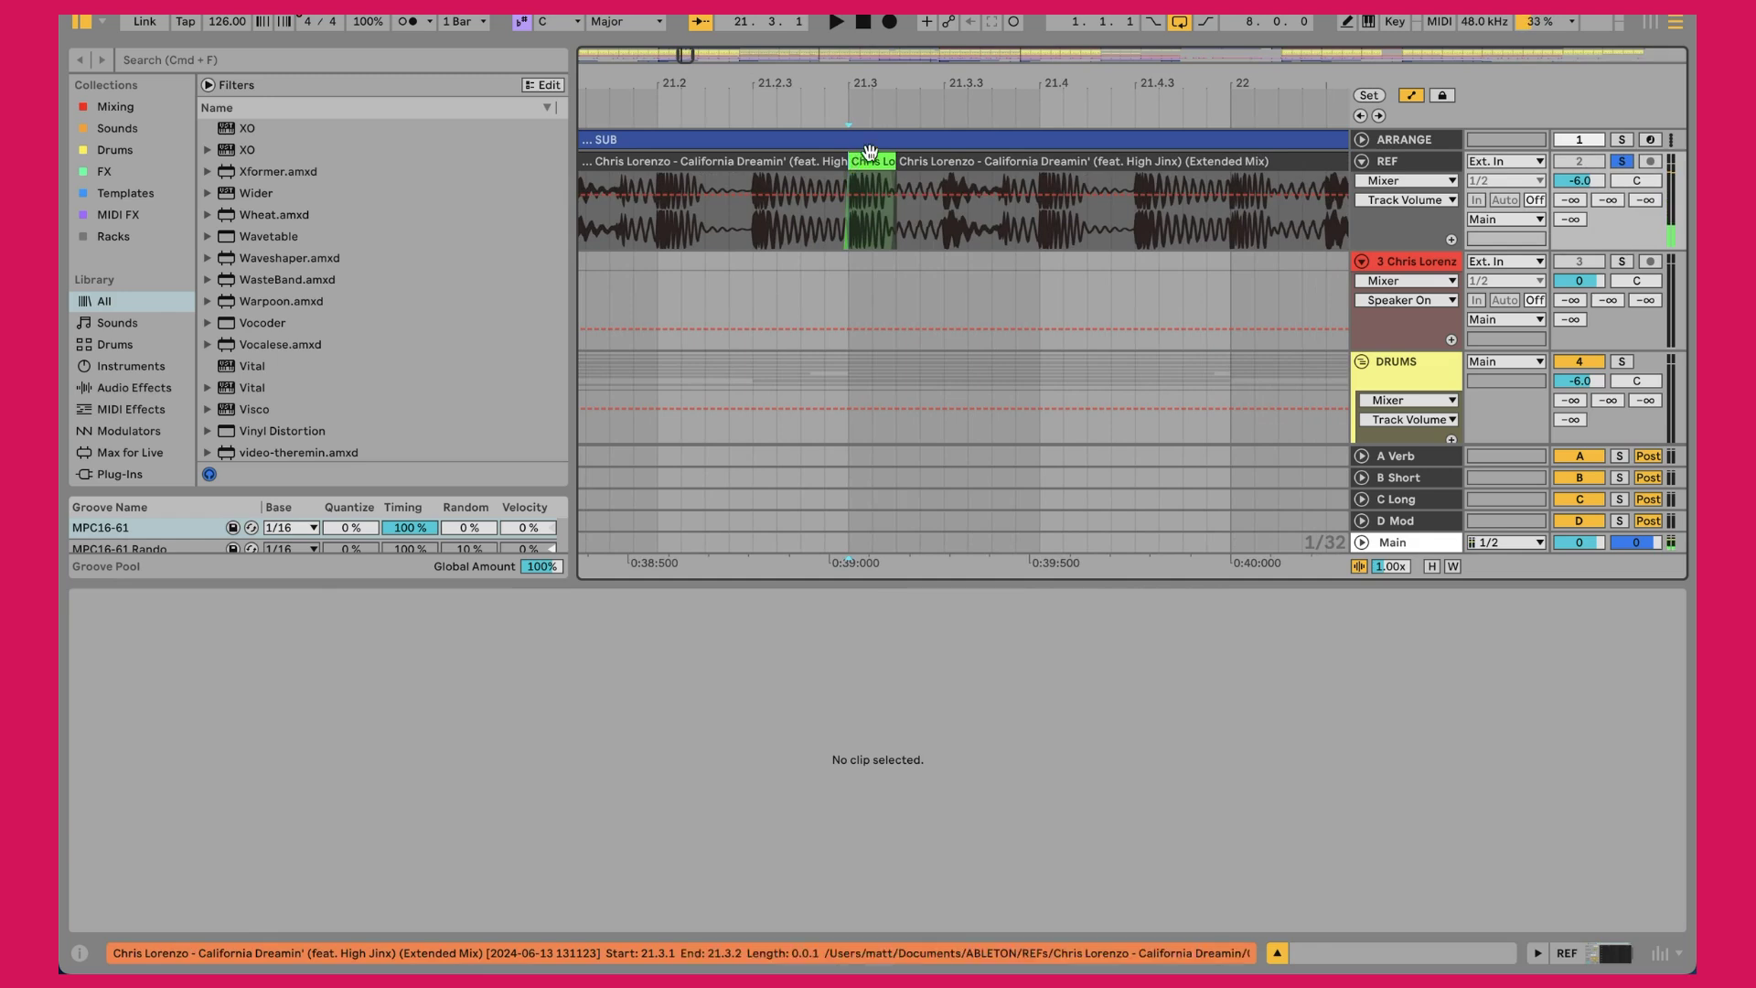
Show the green kick slice's sample in the browser and search for similar samples
left_click(882, 161)
right_click(883, 155)
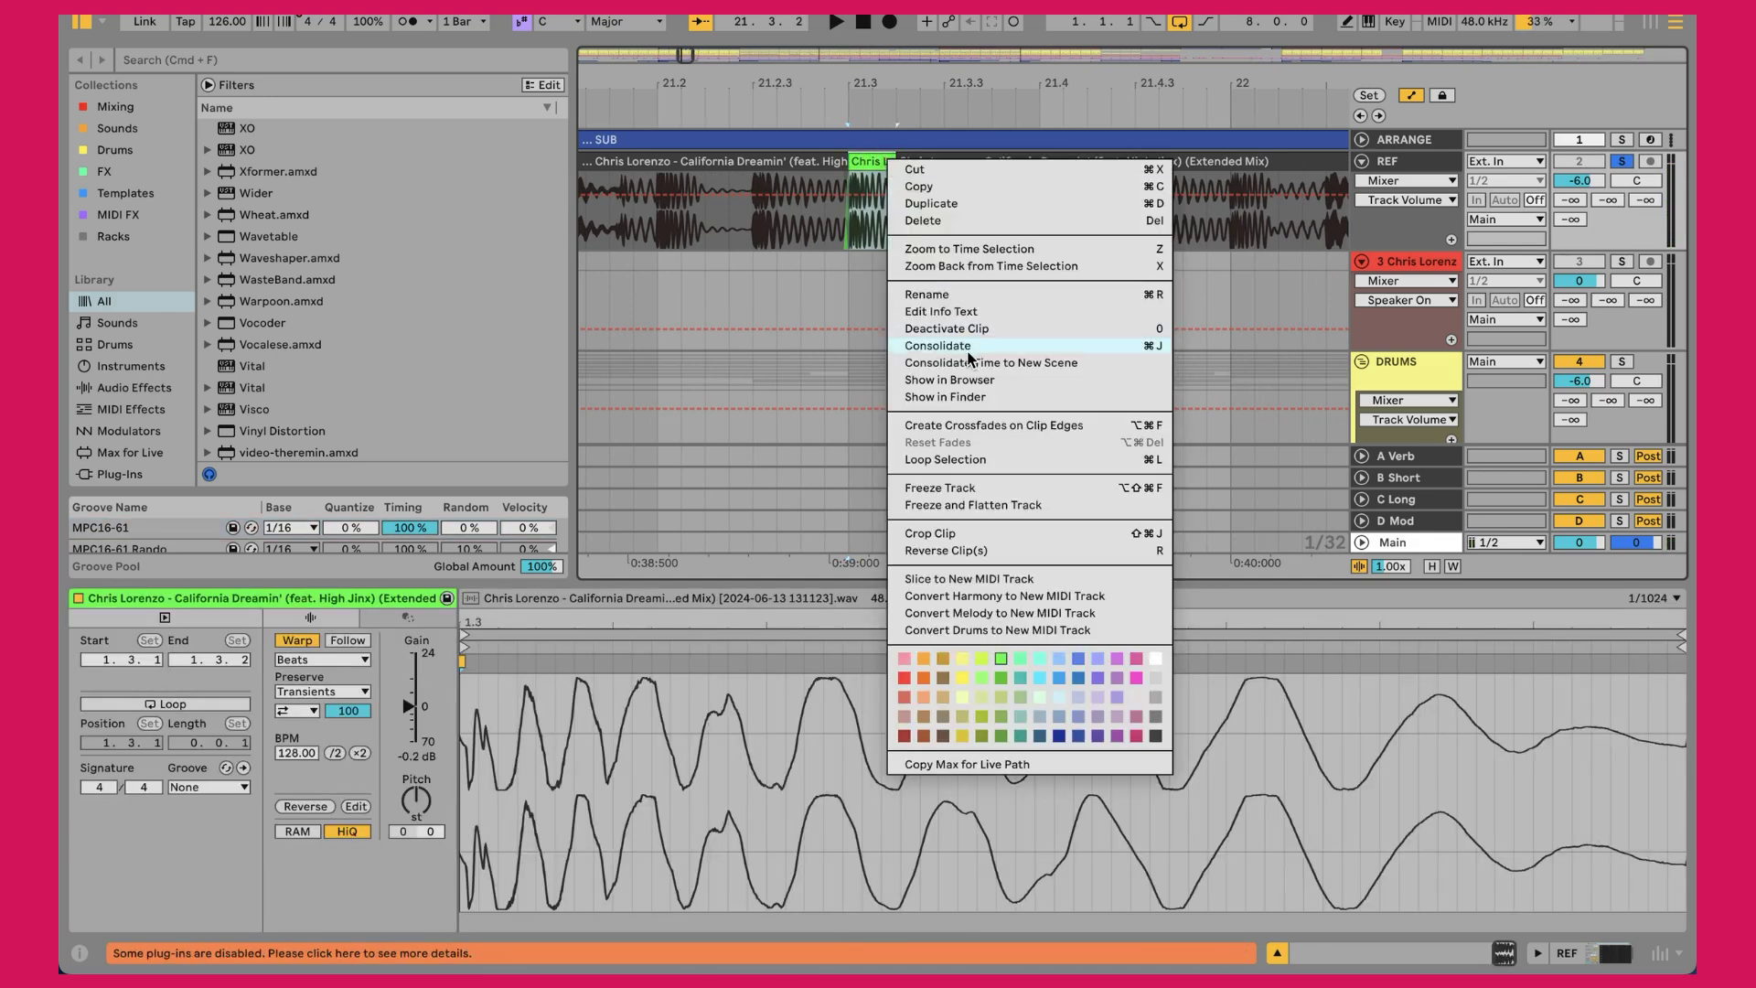
left_click(960, 385)
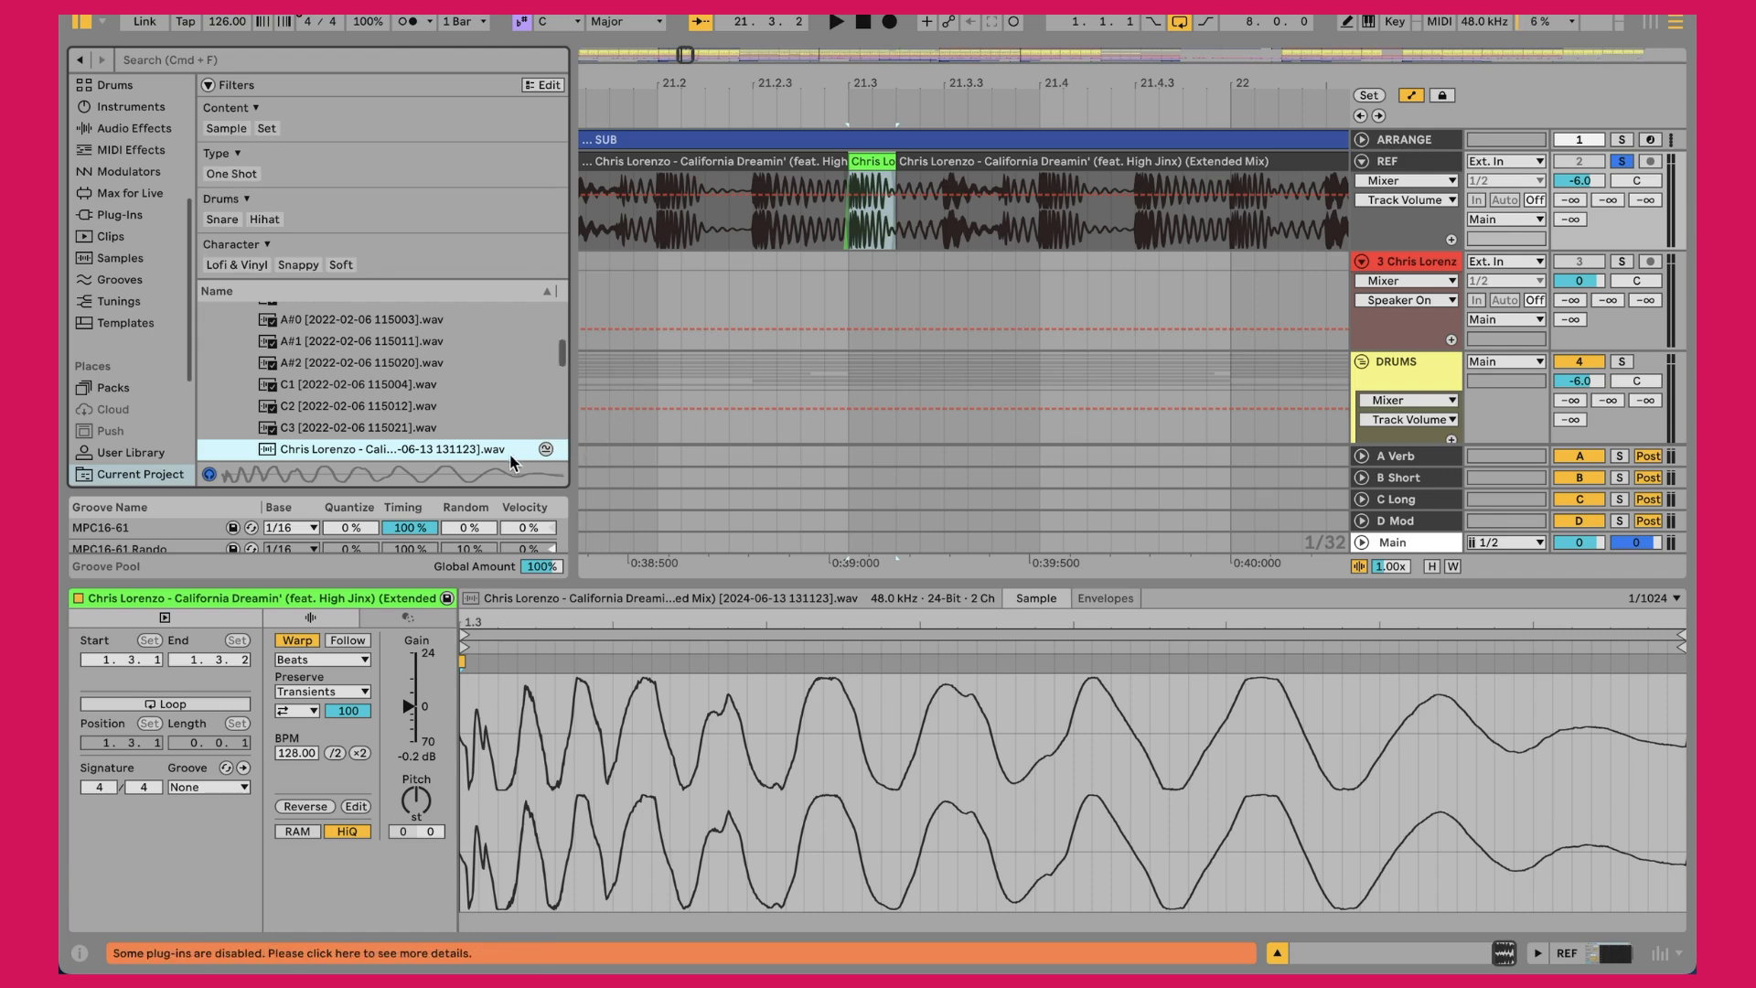
left_click(546, 449)
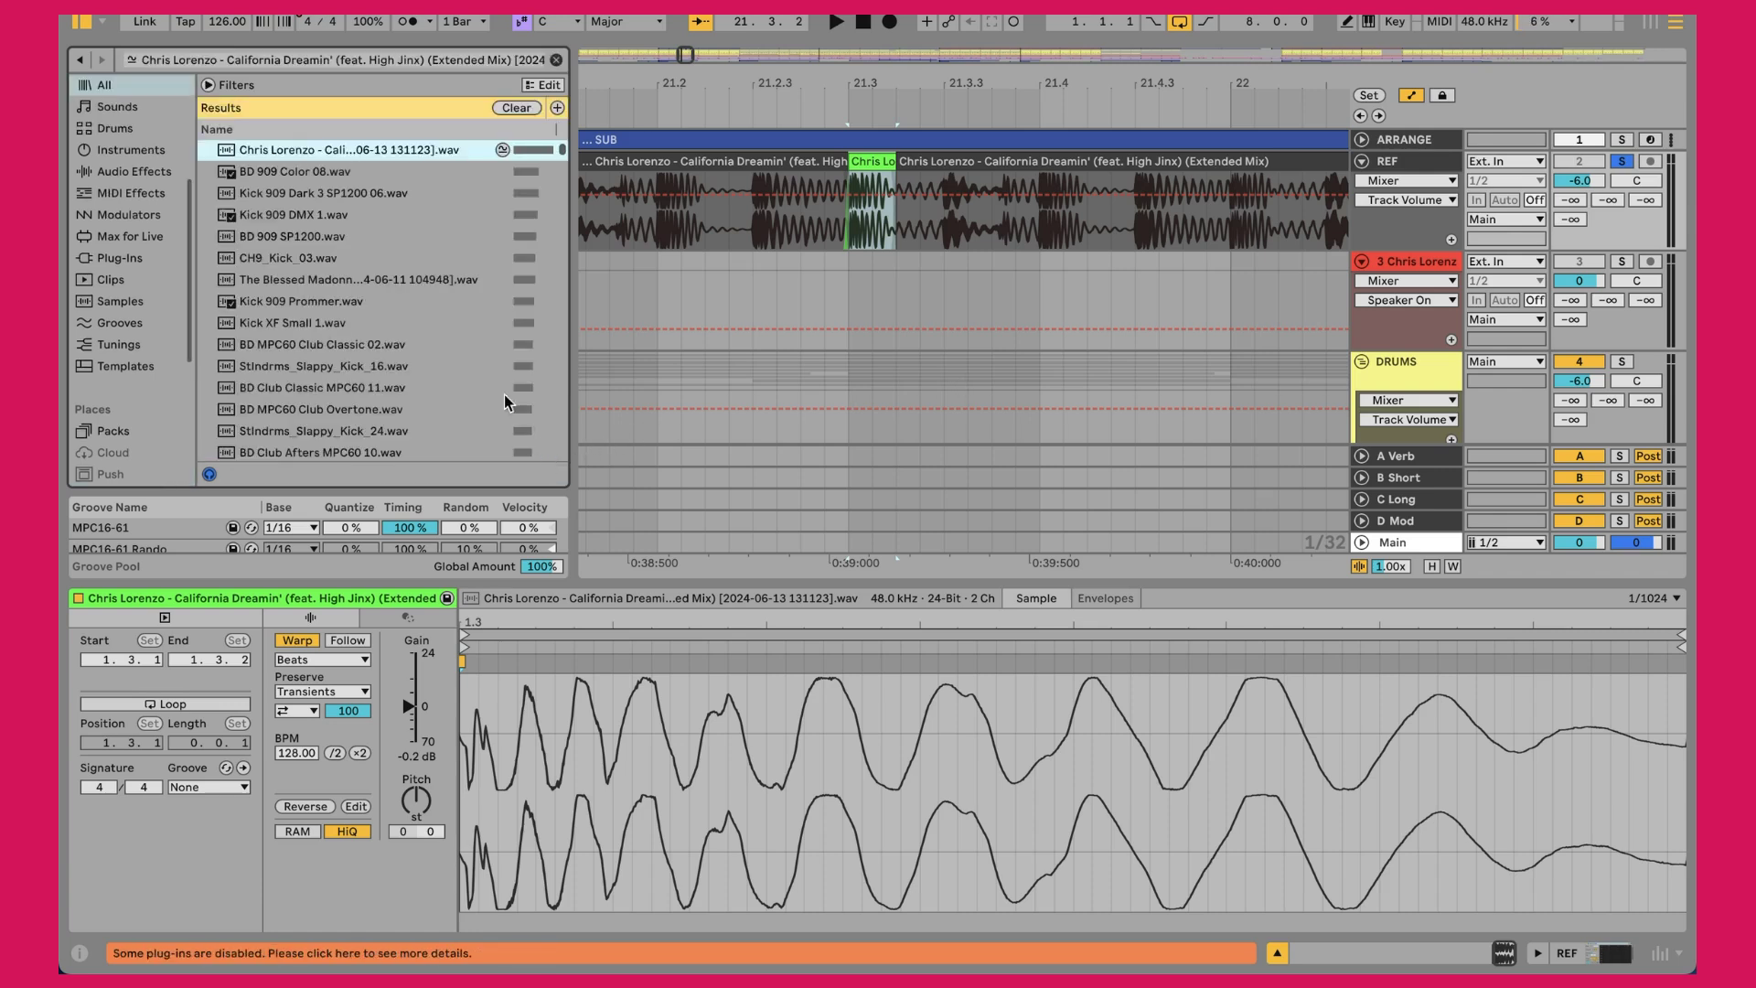
Audition BD 909 Color 08, Kick 909 Dark 3 SP1200 06, Kick 909 DMX 1 and BD 909 SP1200 against the reference kick
left_click(298, 171)
left_click(290, 194)
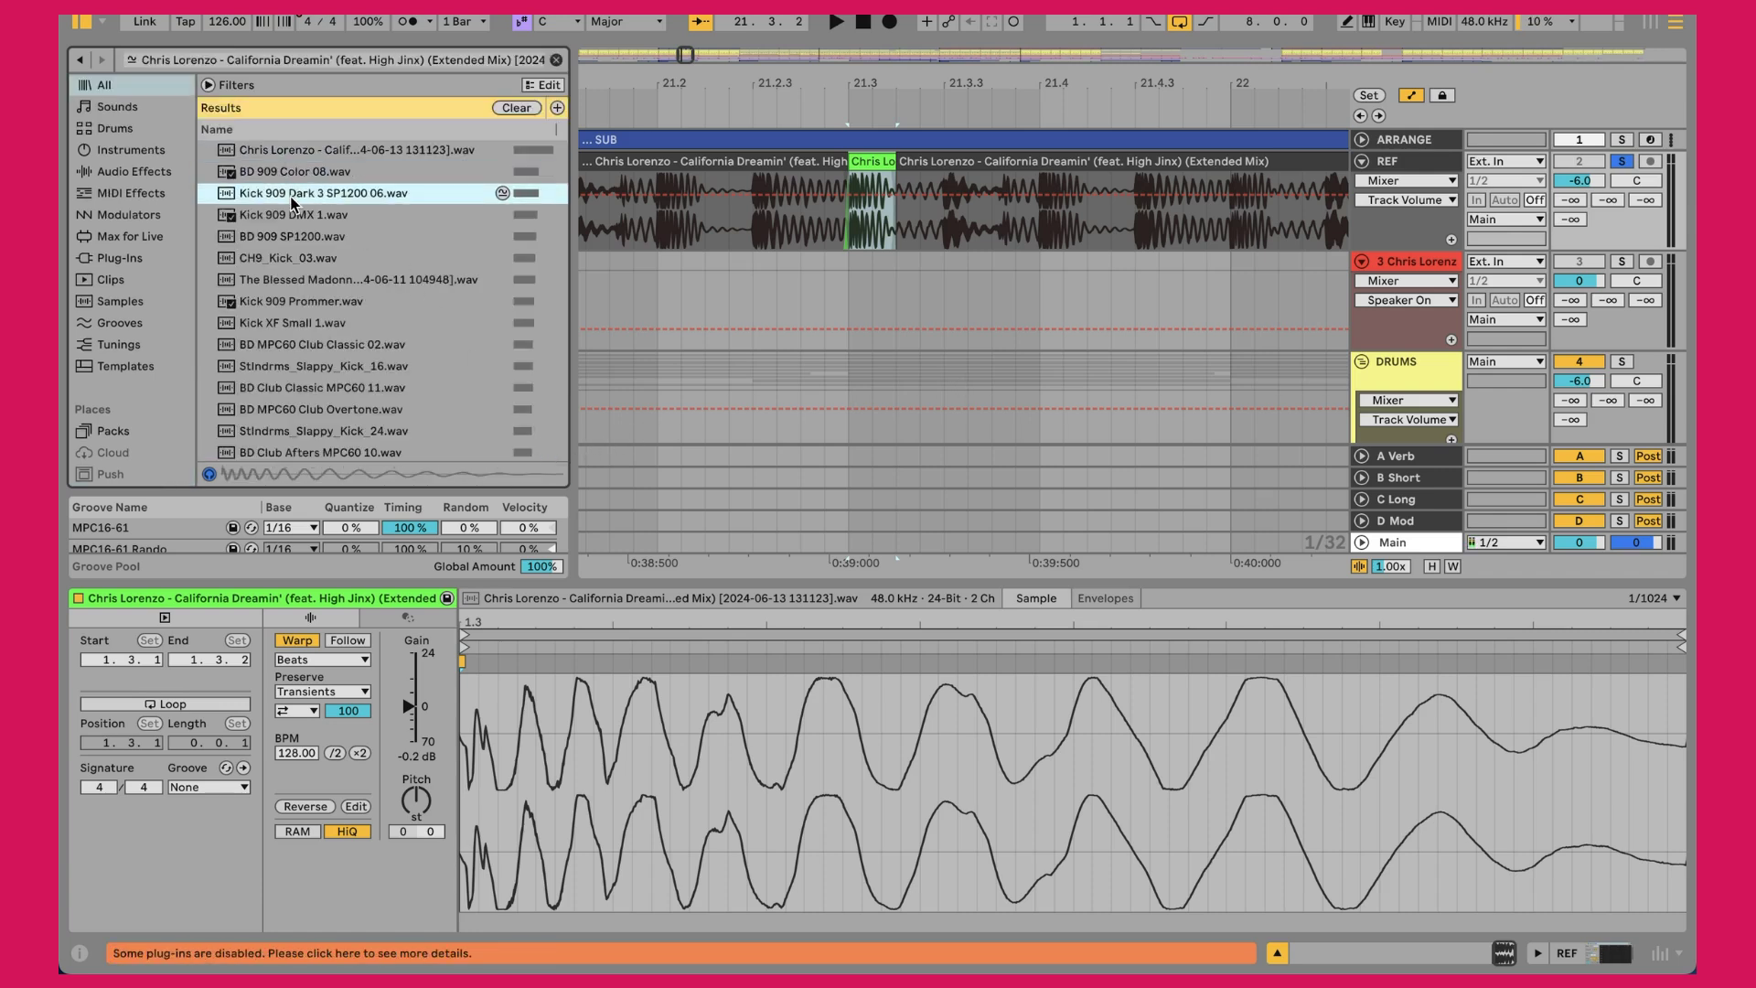
left_click(292, 213)
left_click(285, 157)
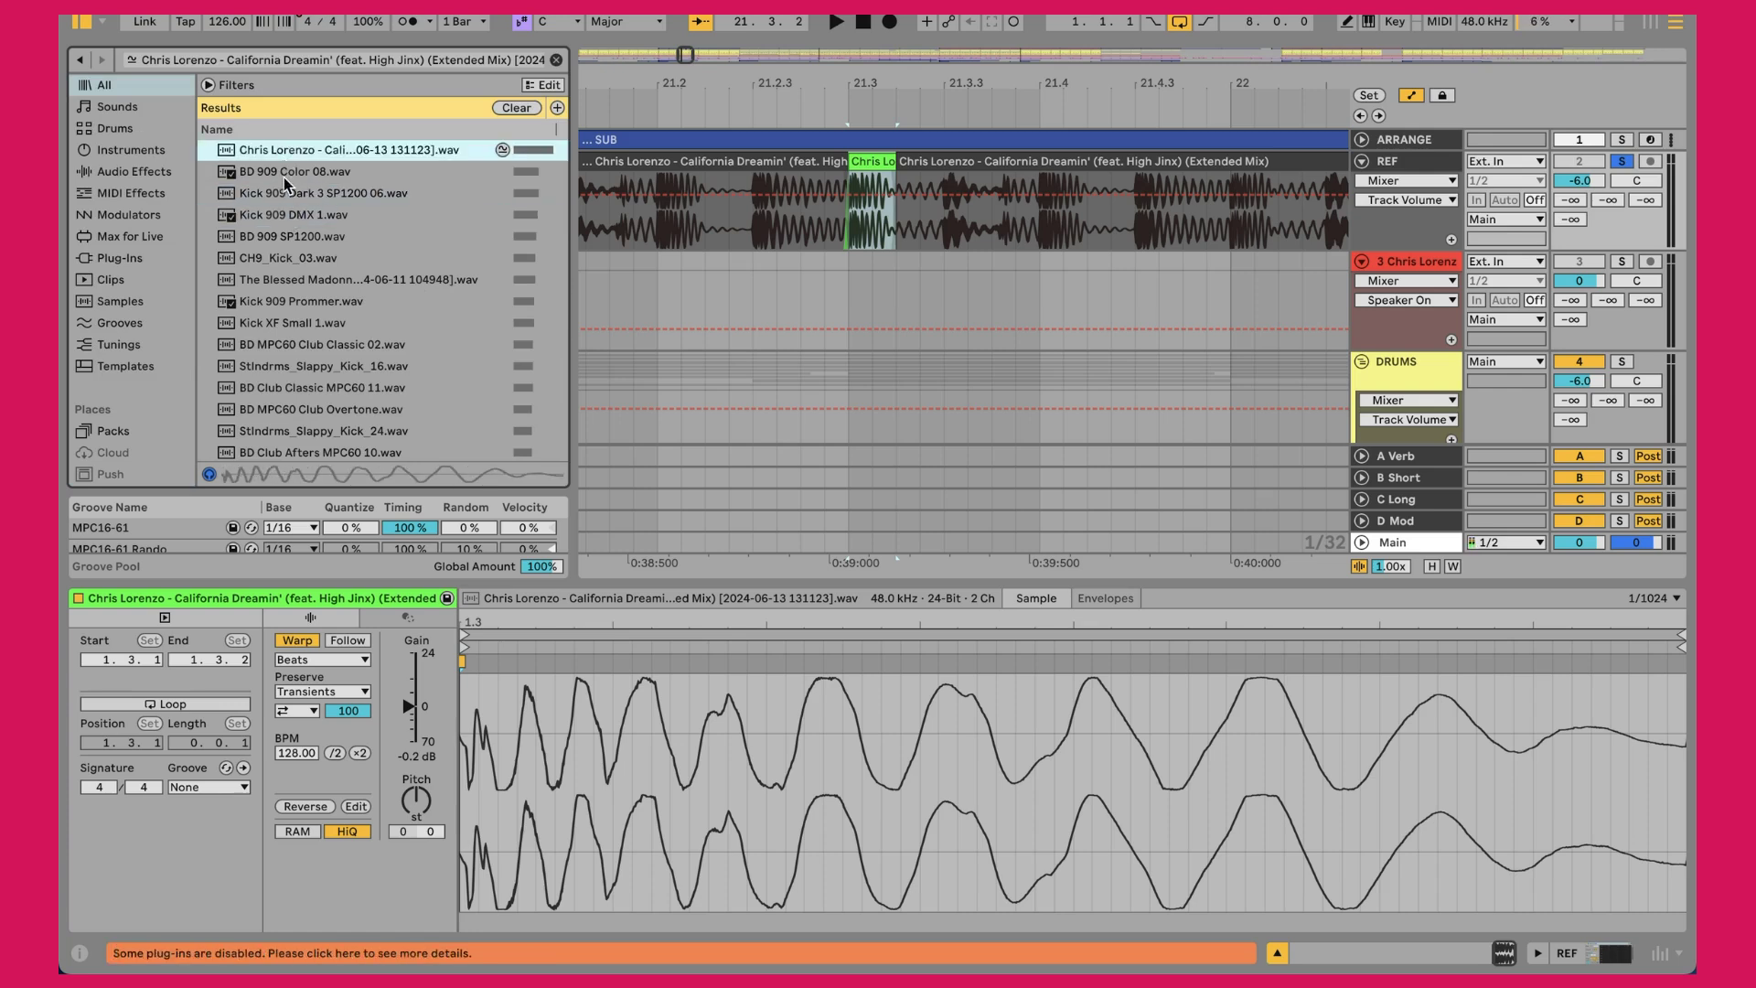
left_click(286, 179)
left_click(290, 194)
left_click(294, 238)
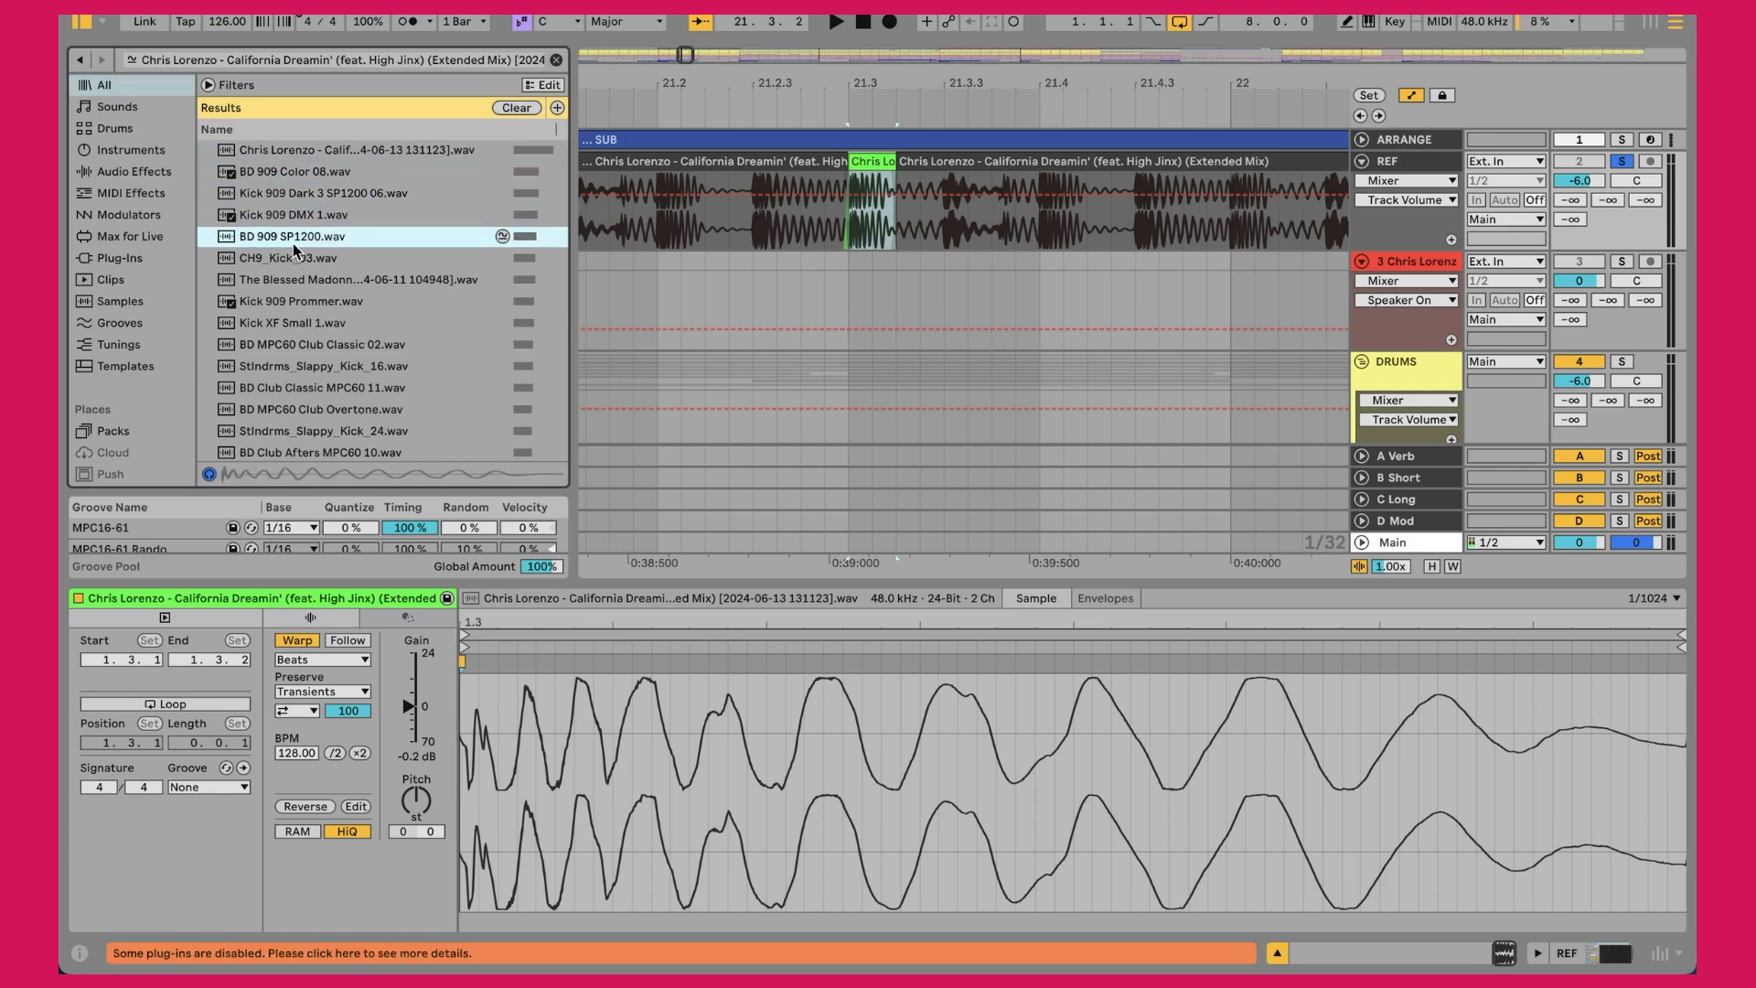
left_click(292, 152)
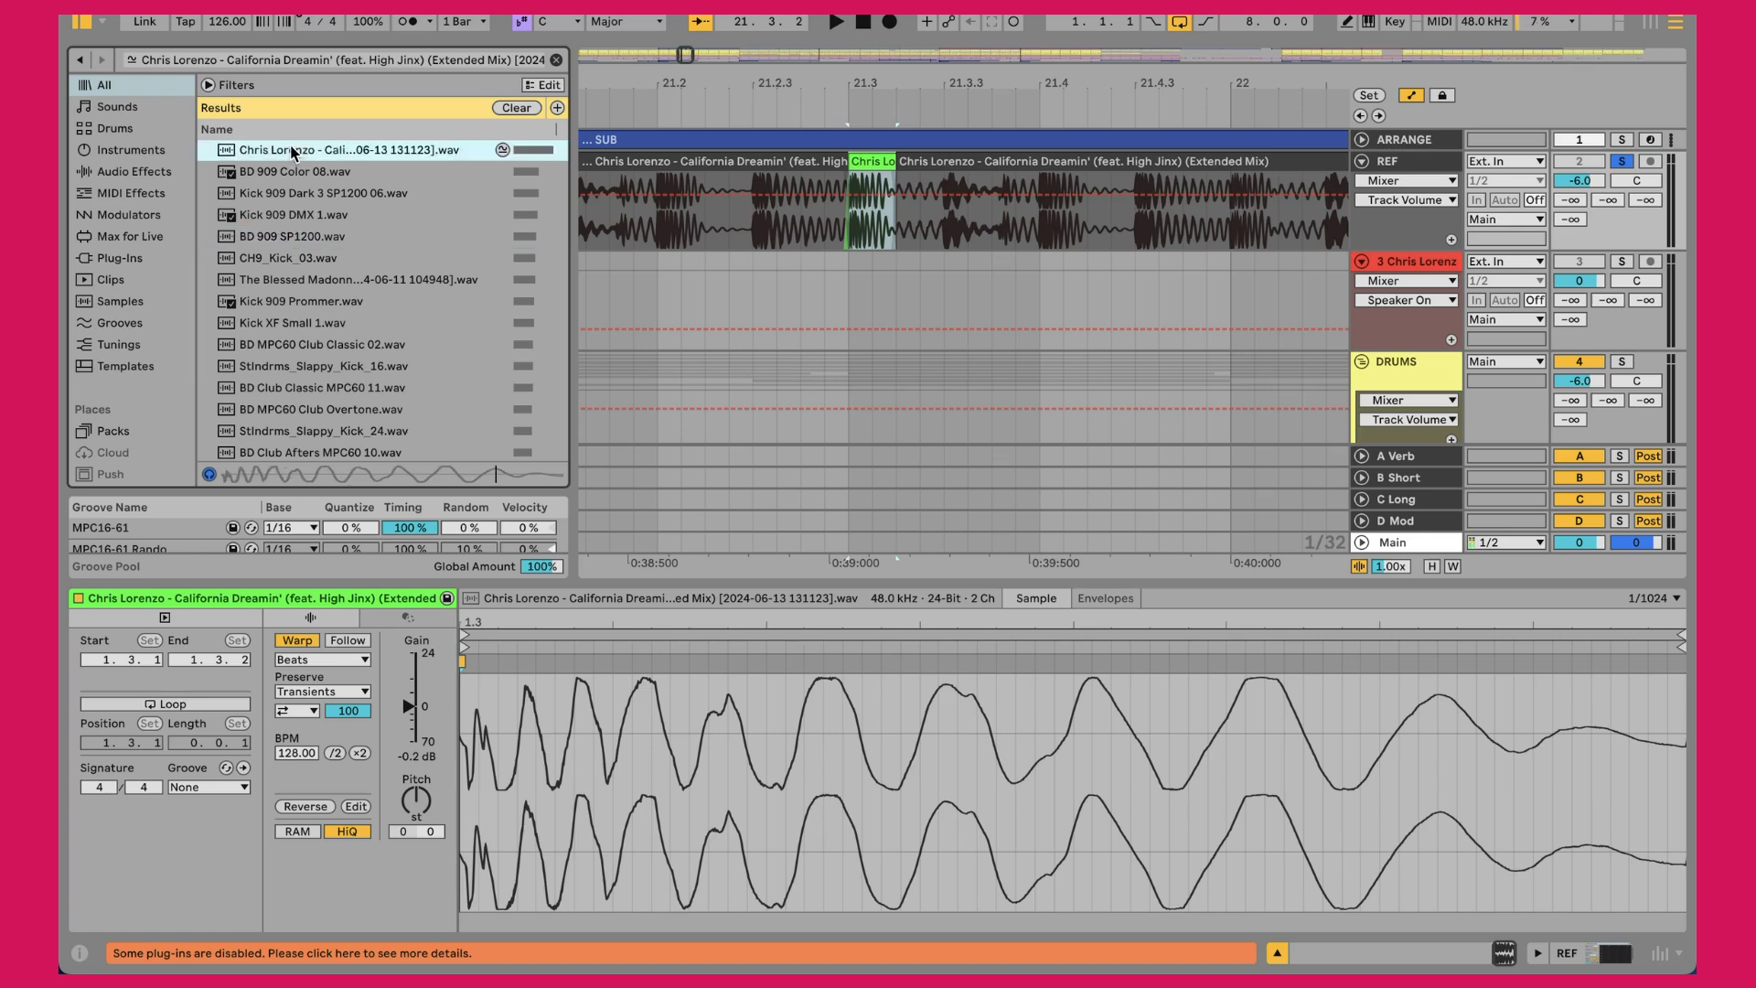
Show the Kick track's Drum Rack, check the RPS - Status and R-Kick pads, and preview R-Kick
double_click(1413, 360)
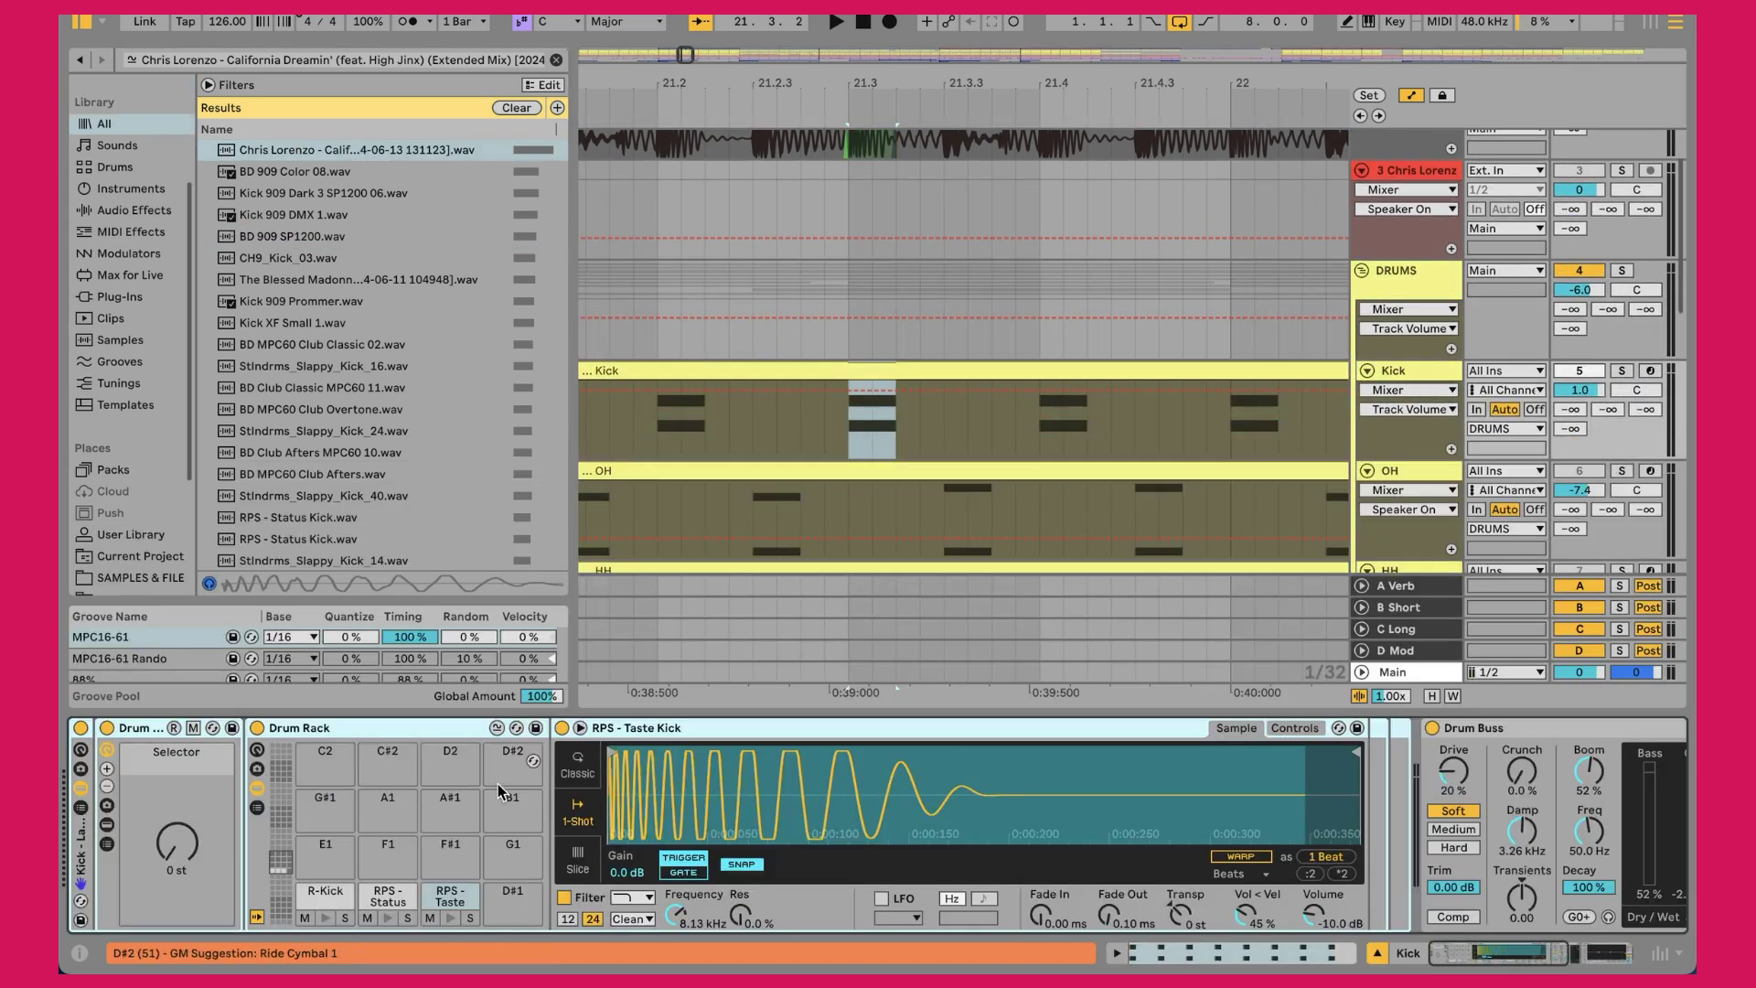
left_click(387, 897)
left_click(324, 893)
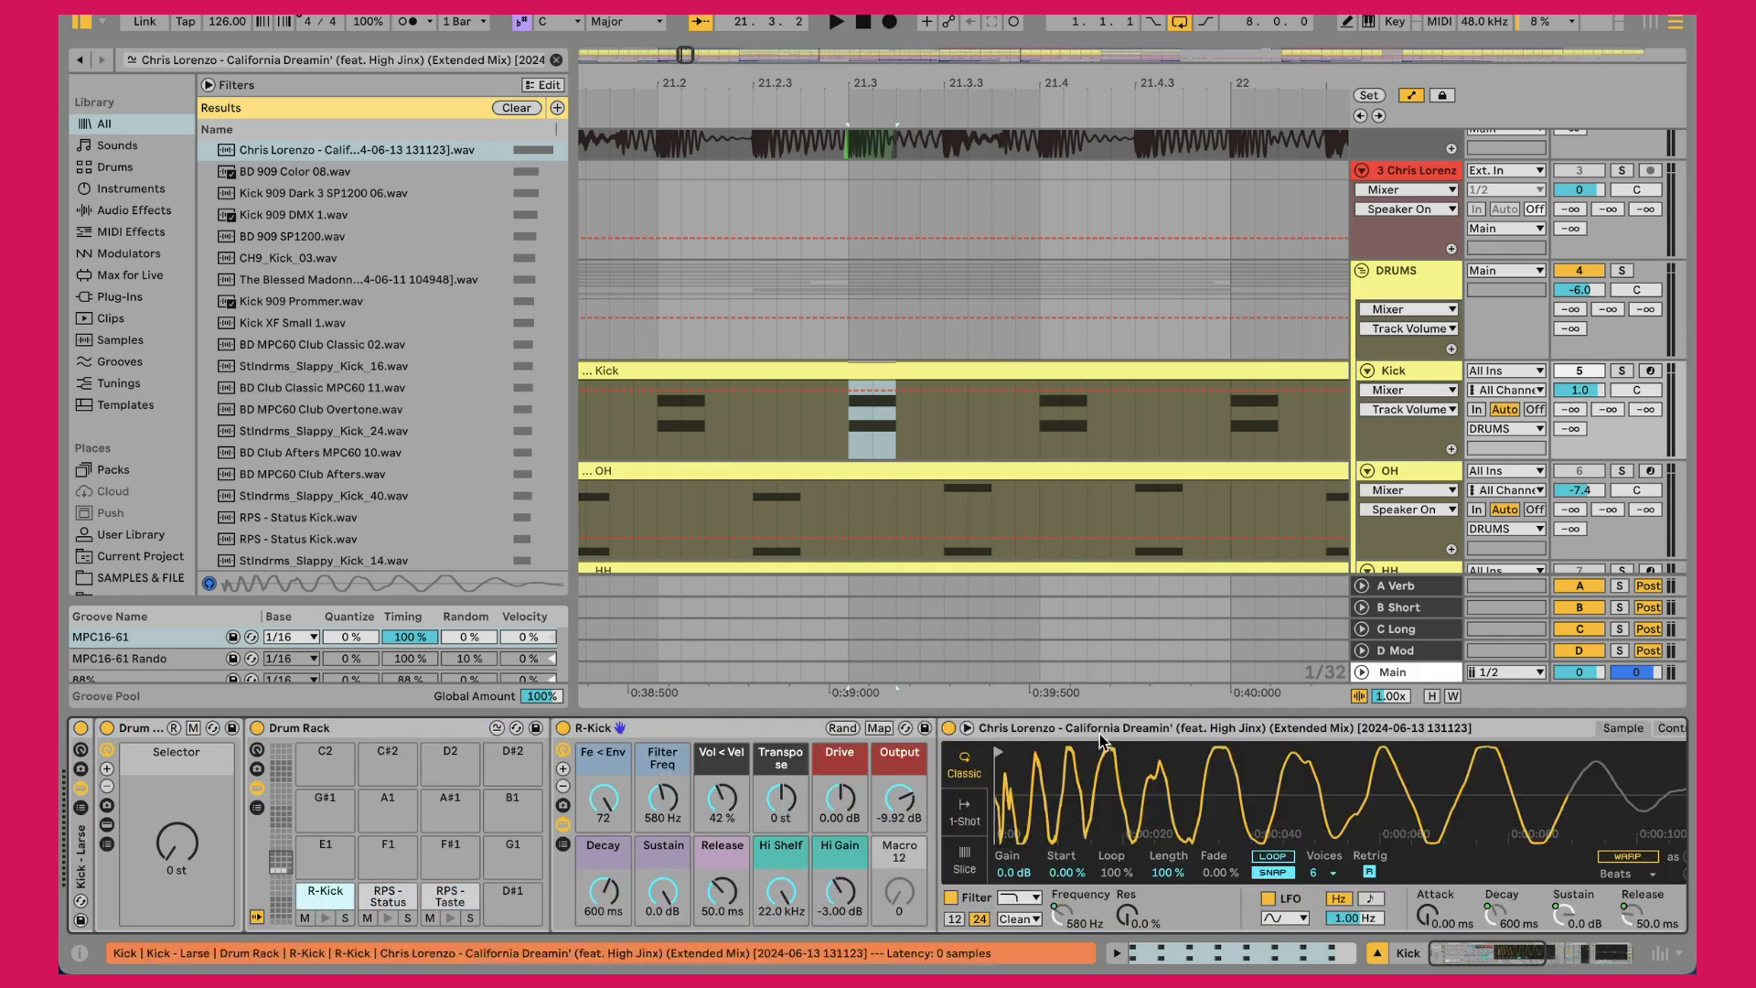
left_click(325, 918)
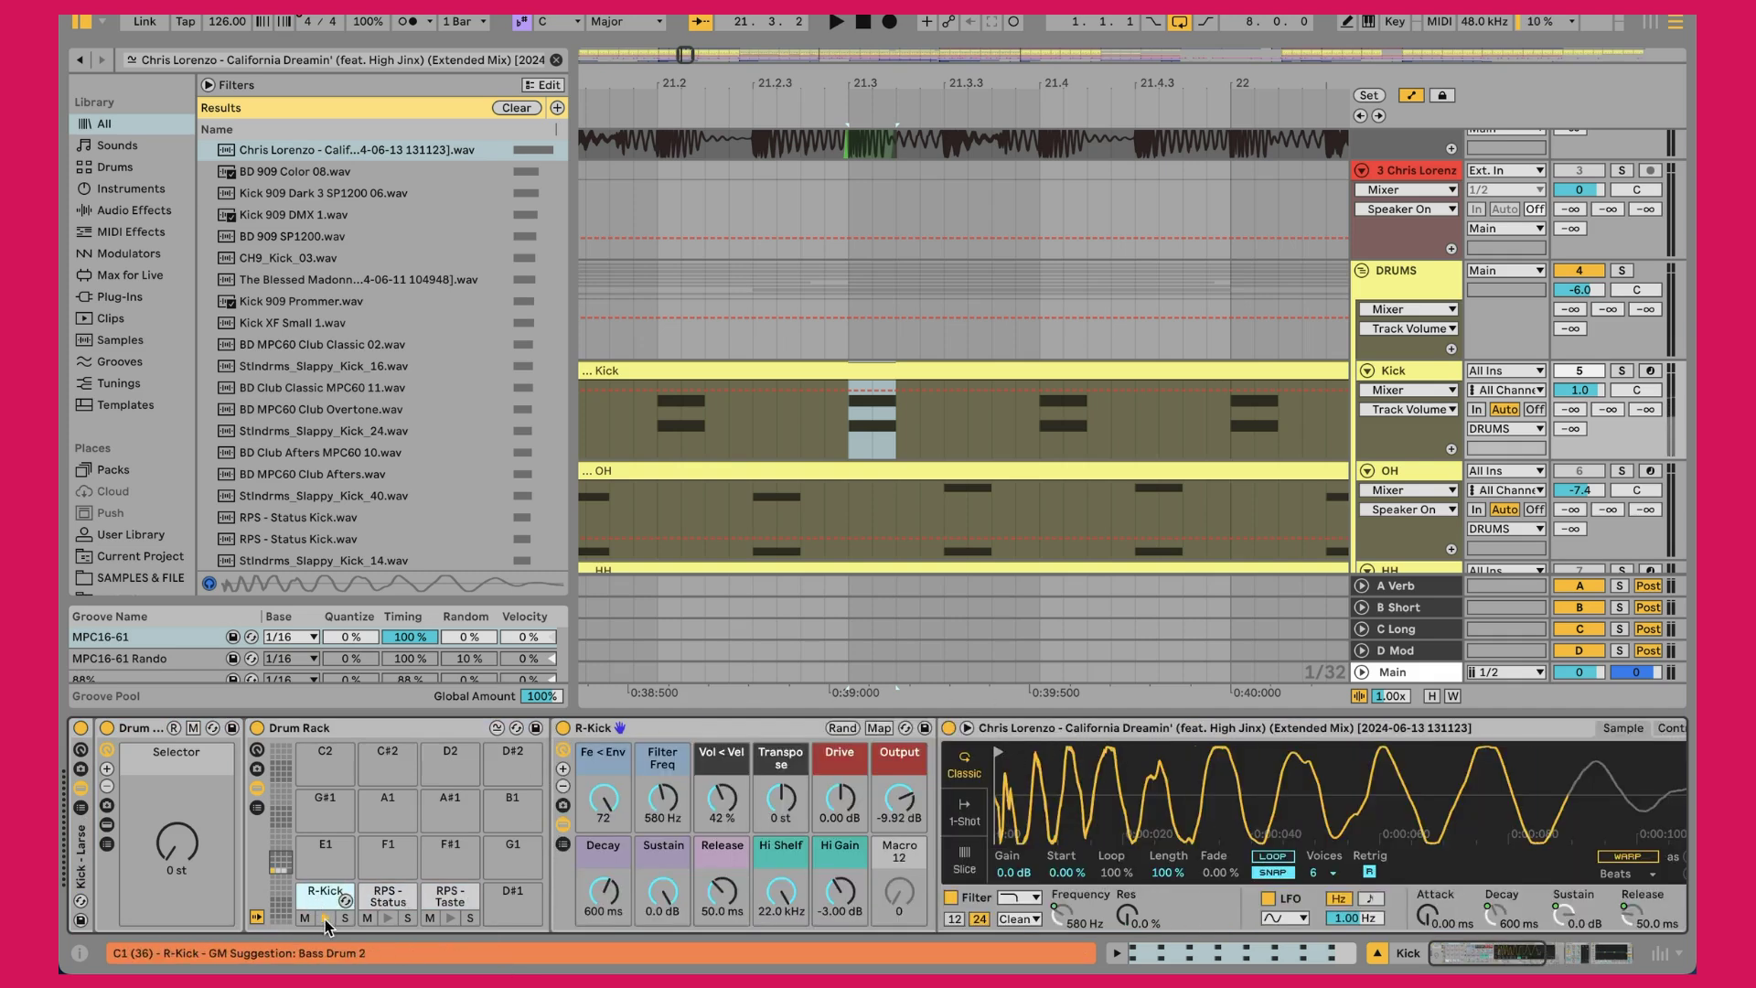
Take the REF track out of solo, return to the Kick track's devices and preview the R-Kick pad
key("s")
key("s")
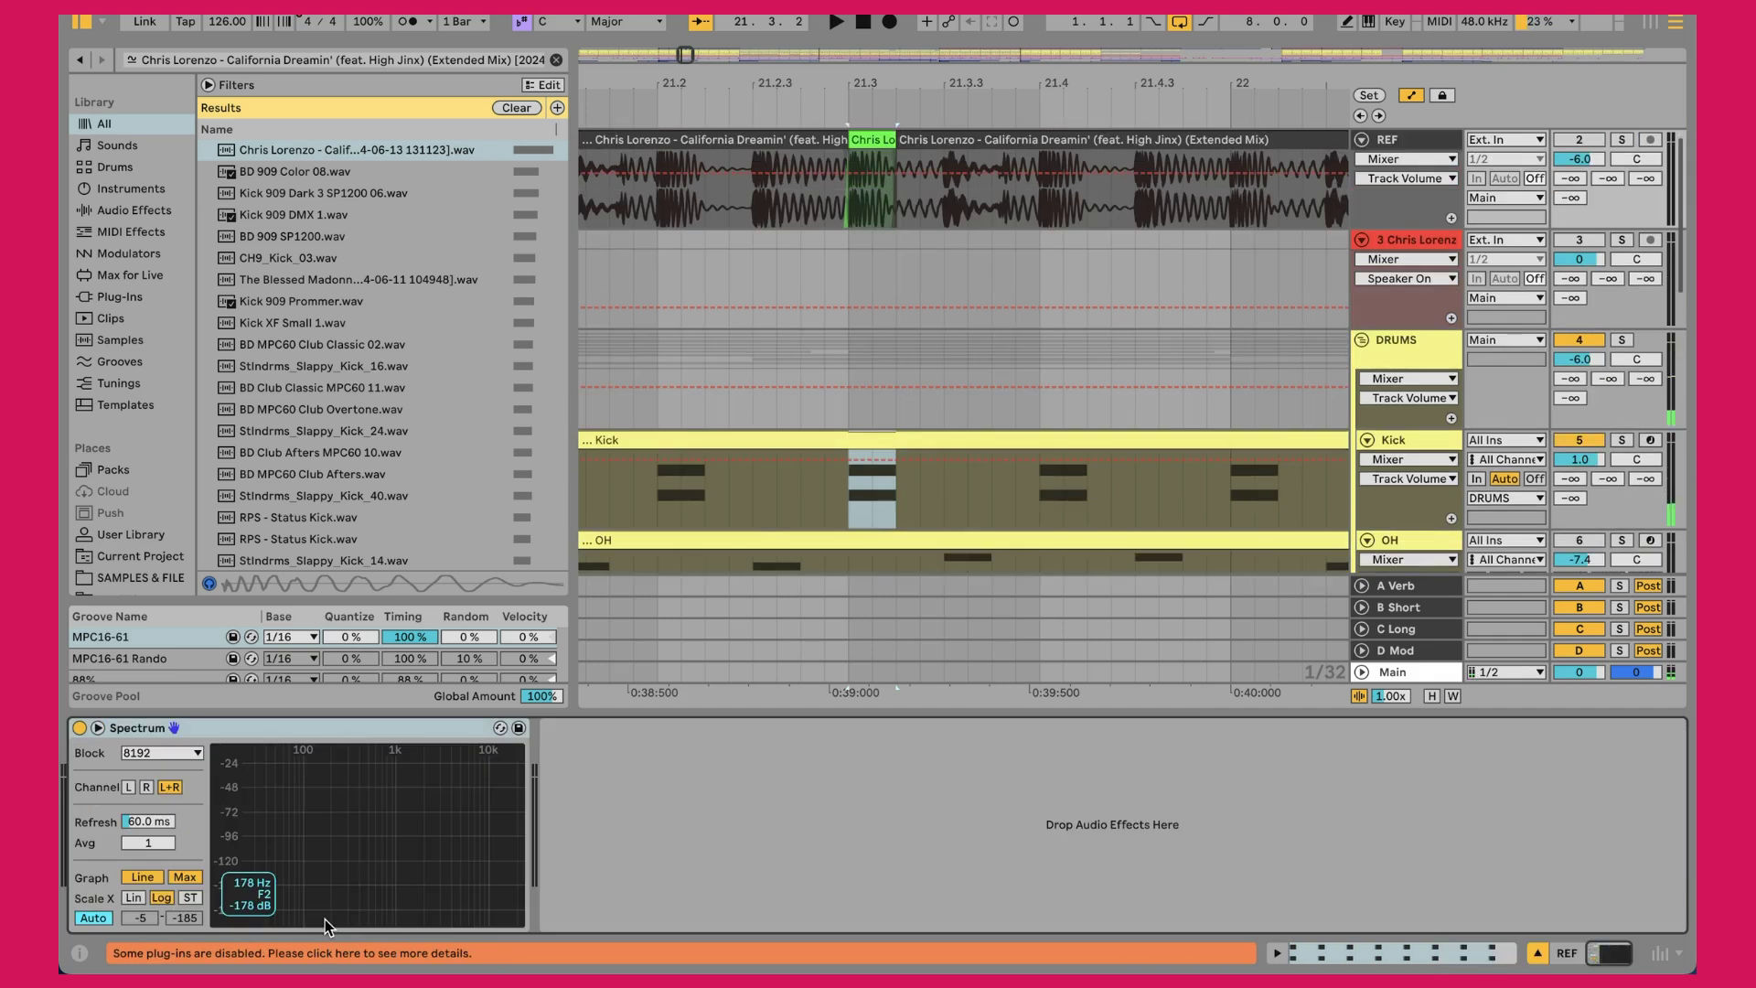
left_click(1425, 438)
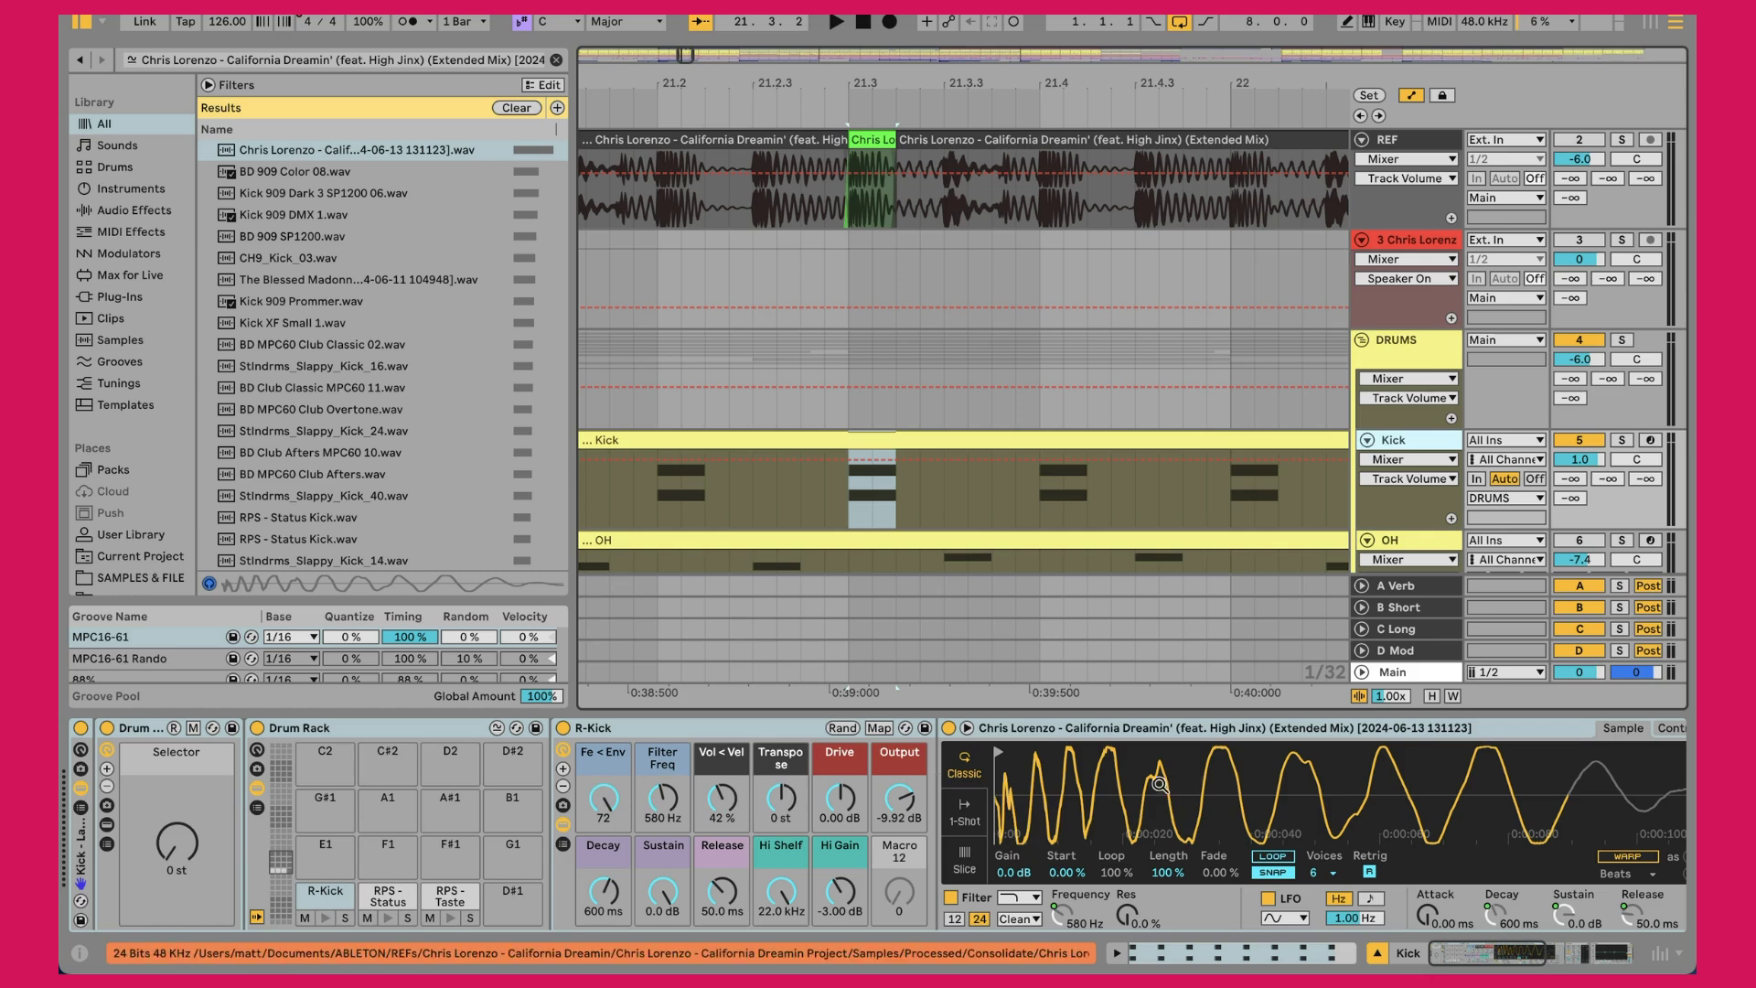
left_click(326, 919)
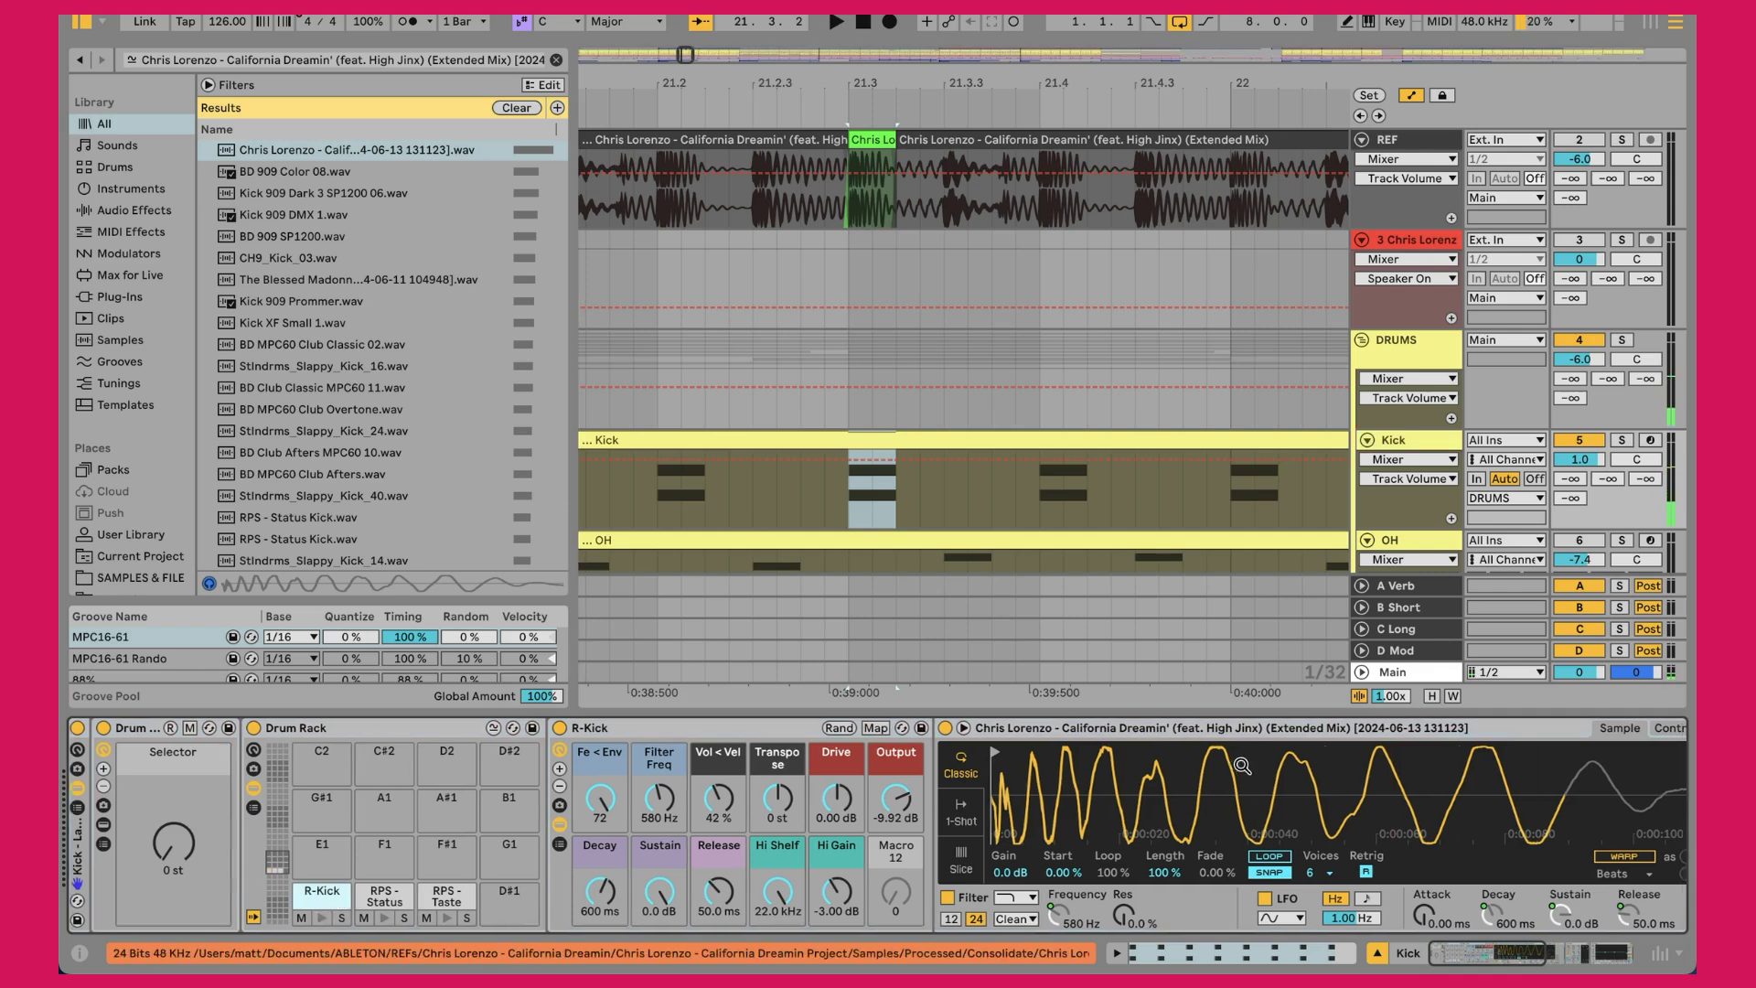
Unfold the EQ Eight in the R-Kick pad's device chain to inspect its filter curve
scroll(1260, 826, "right", 10)
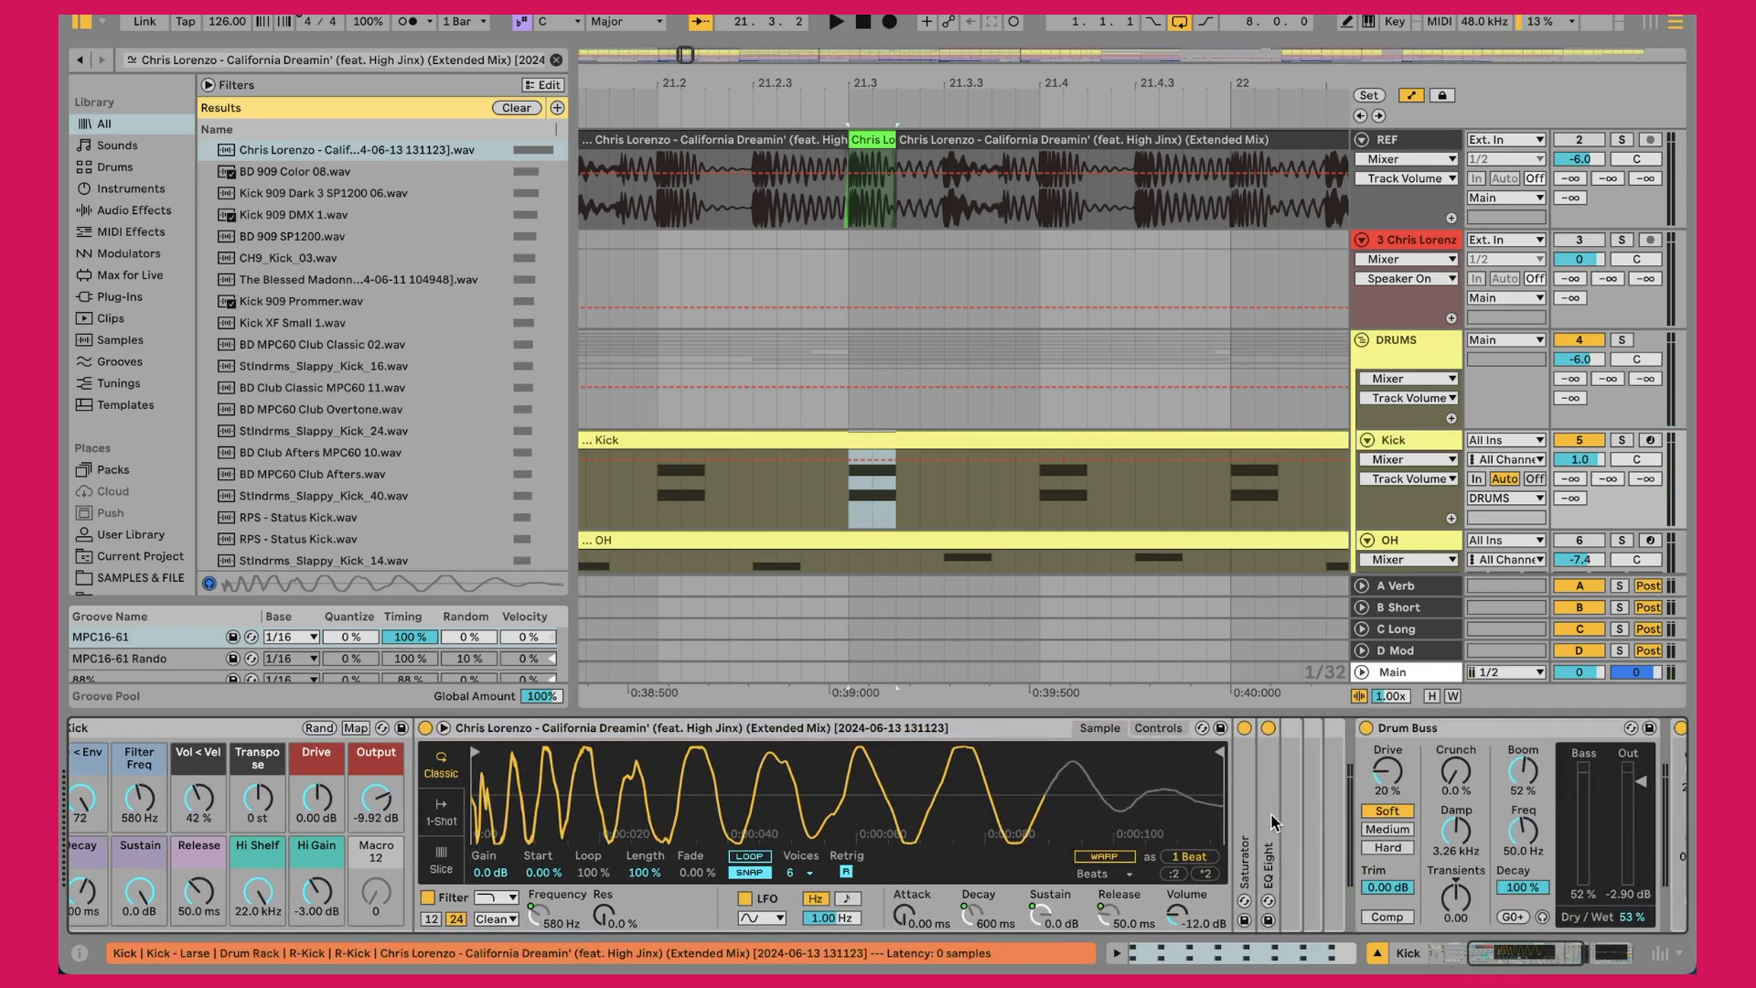
double_click(1269, 842)
scroll(1188, 805, "right", 5)
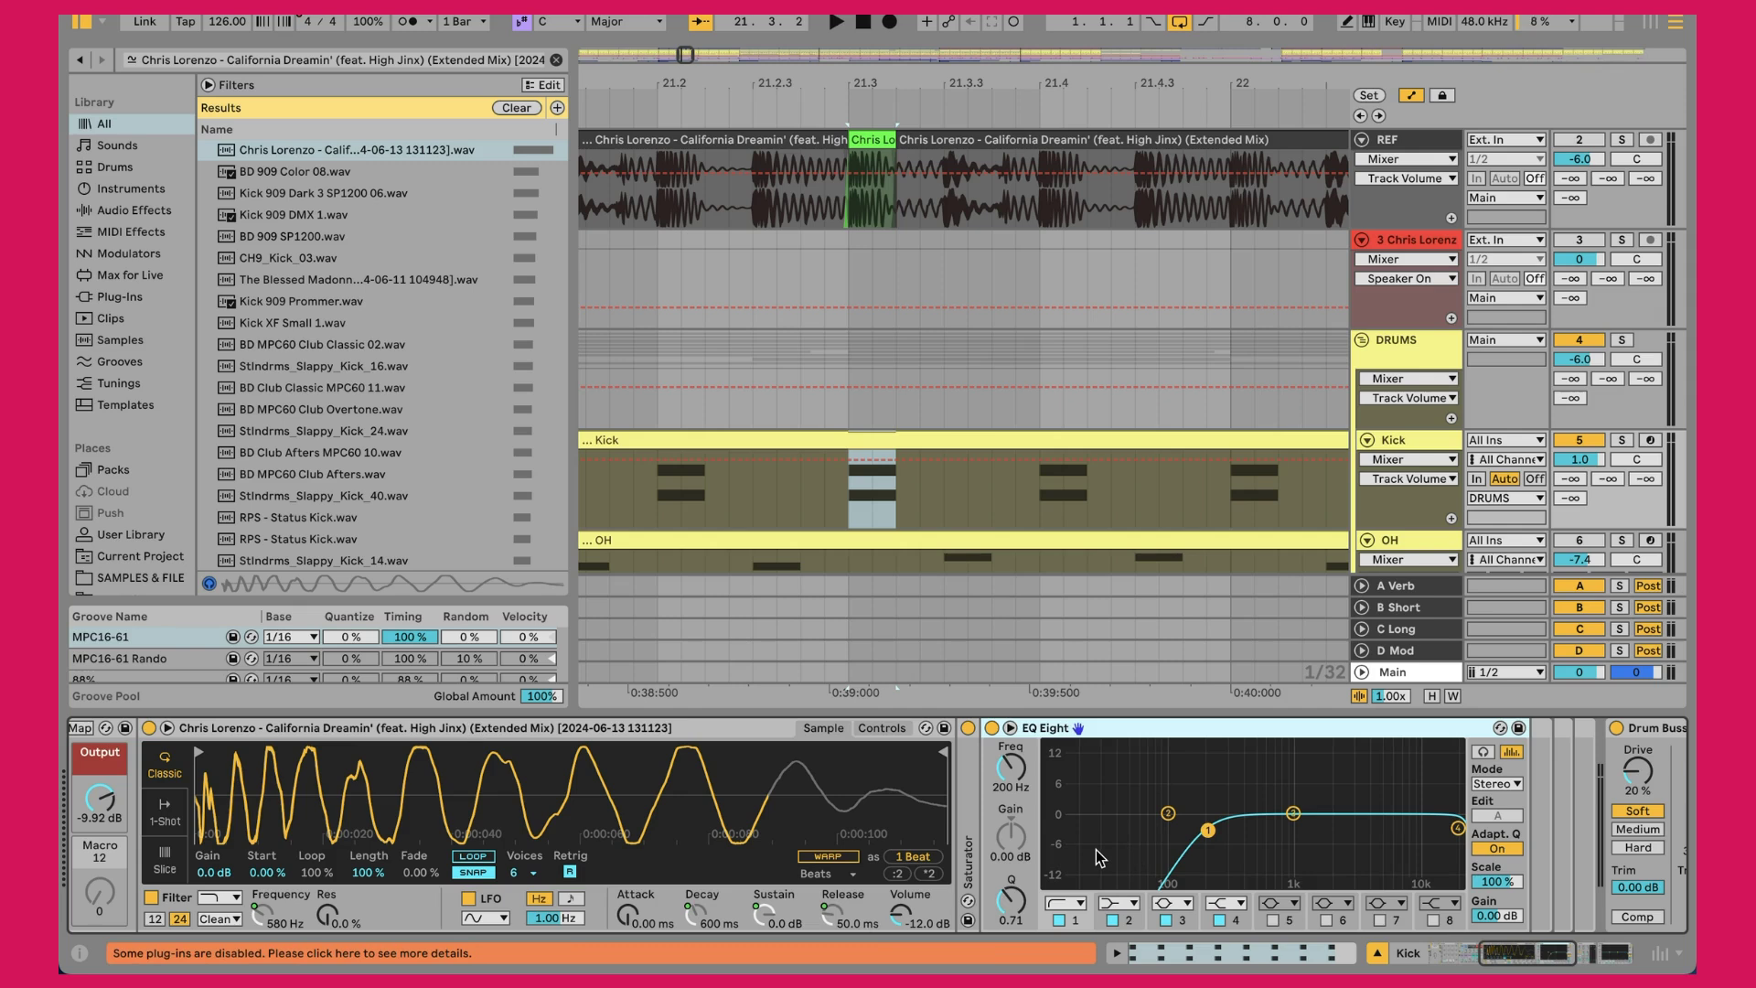
Return to the R-Kick pad in the Drum Rack and listen to the kick from around 21.3
scroll(1095, 849, "left", 8)
key("space")
key("space")
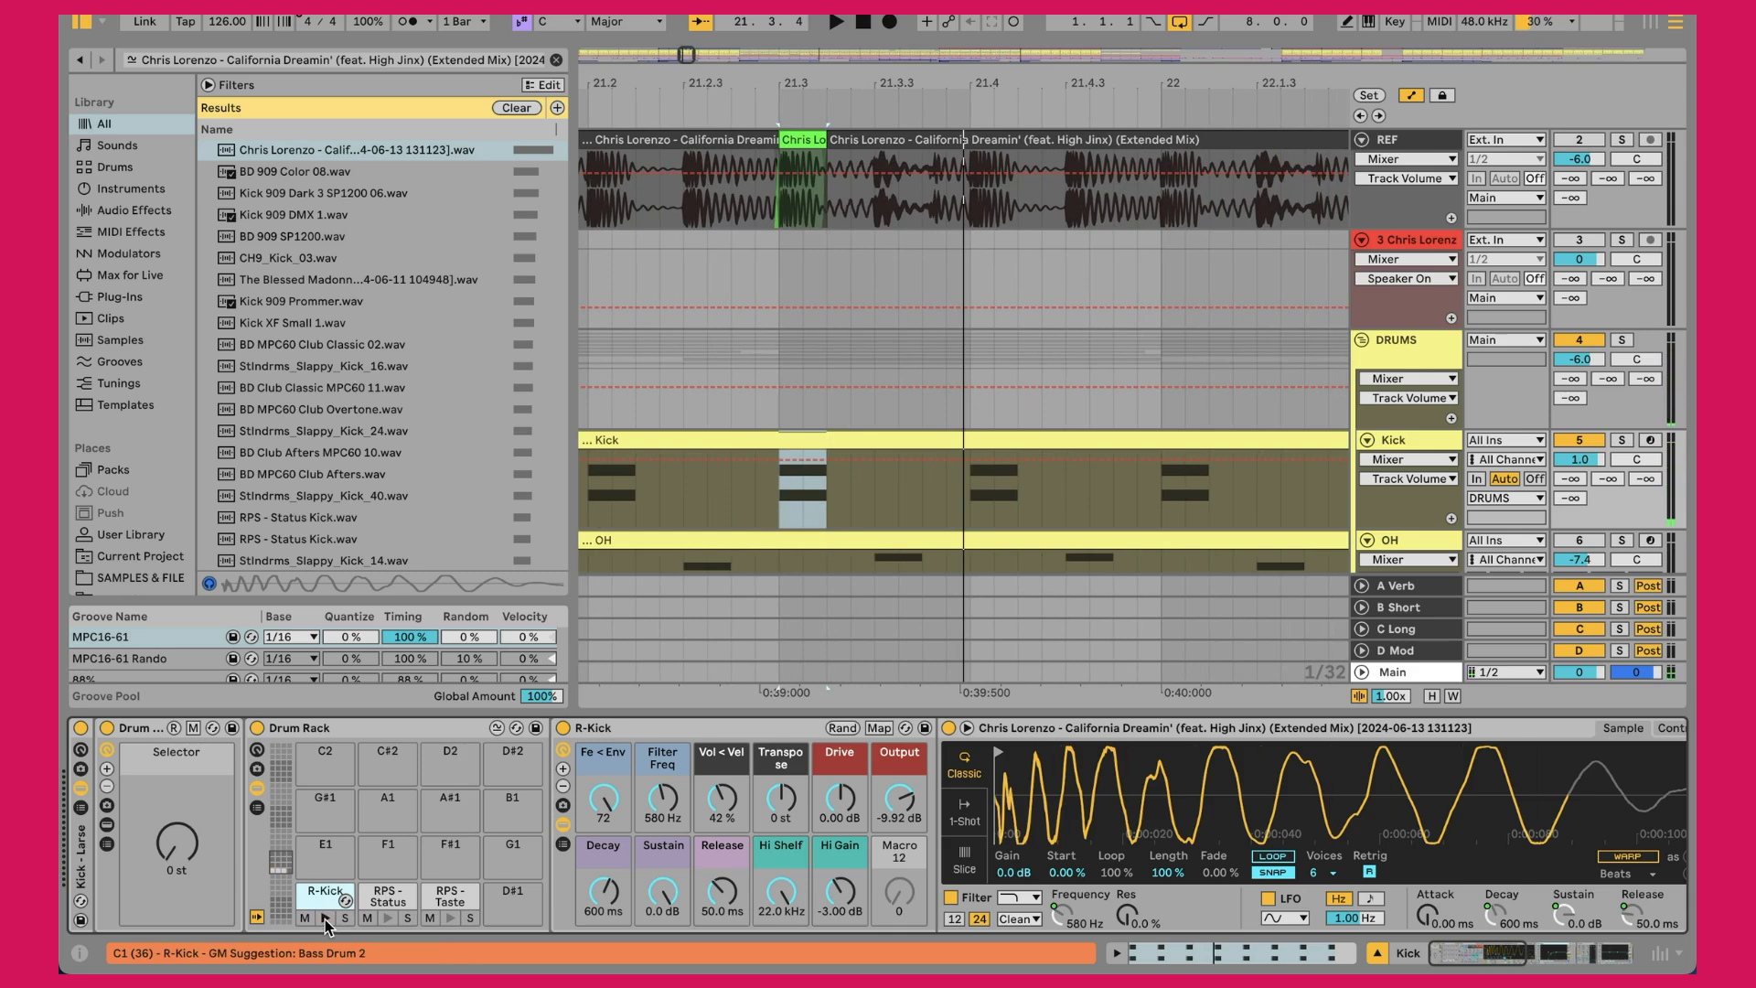
scroll(474, 826, "right", 2)
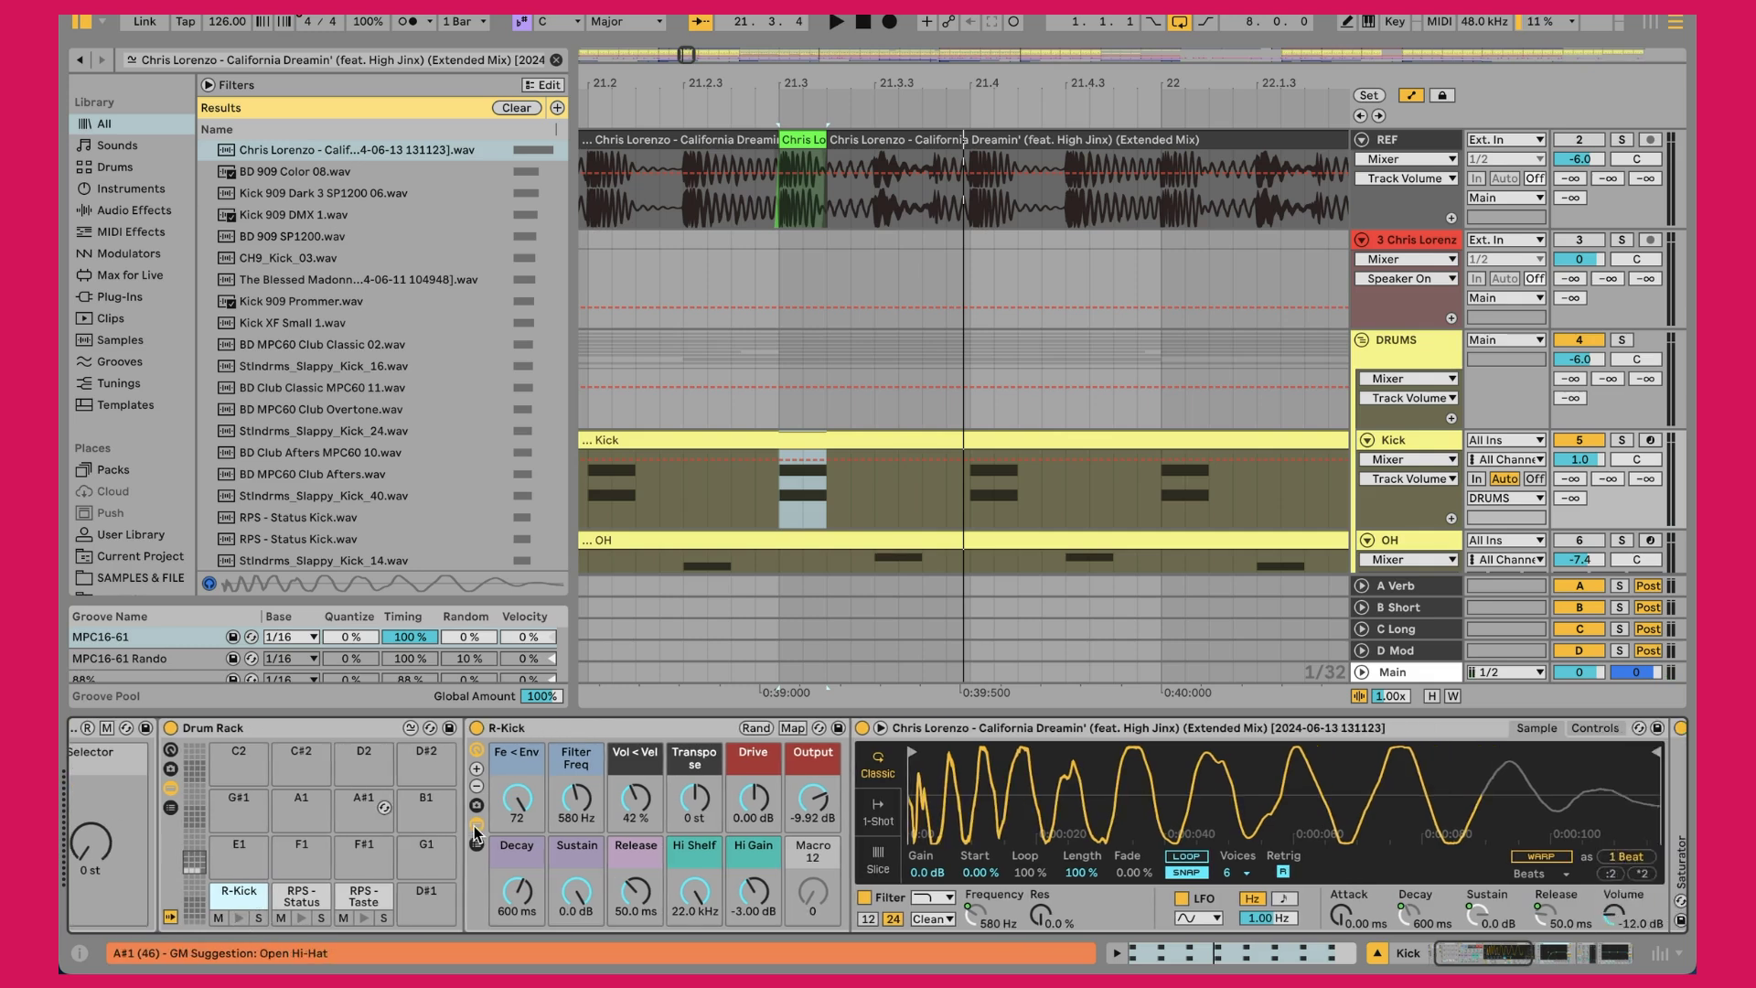
key("space")
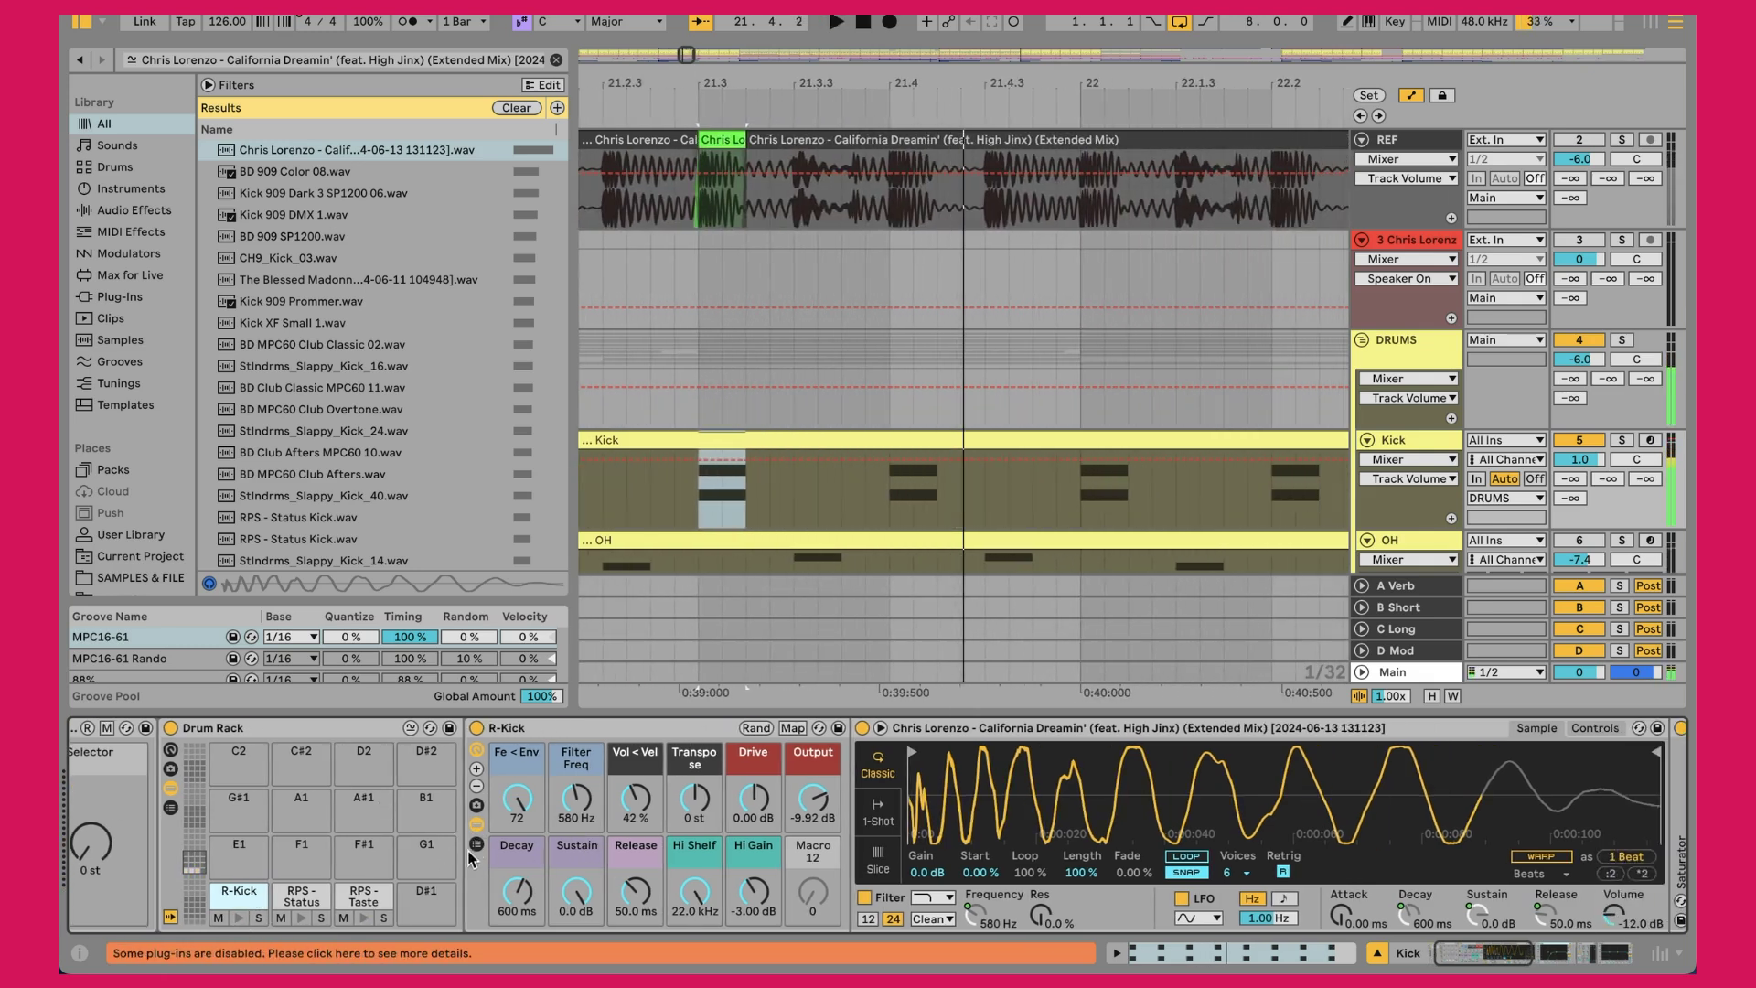
Hide the R-Kick rack's chain devices and compare the kick with Drum Buss off and on during playback
left_click(482, 826)
scroll(799, 789, "right", 5)
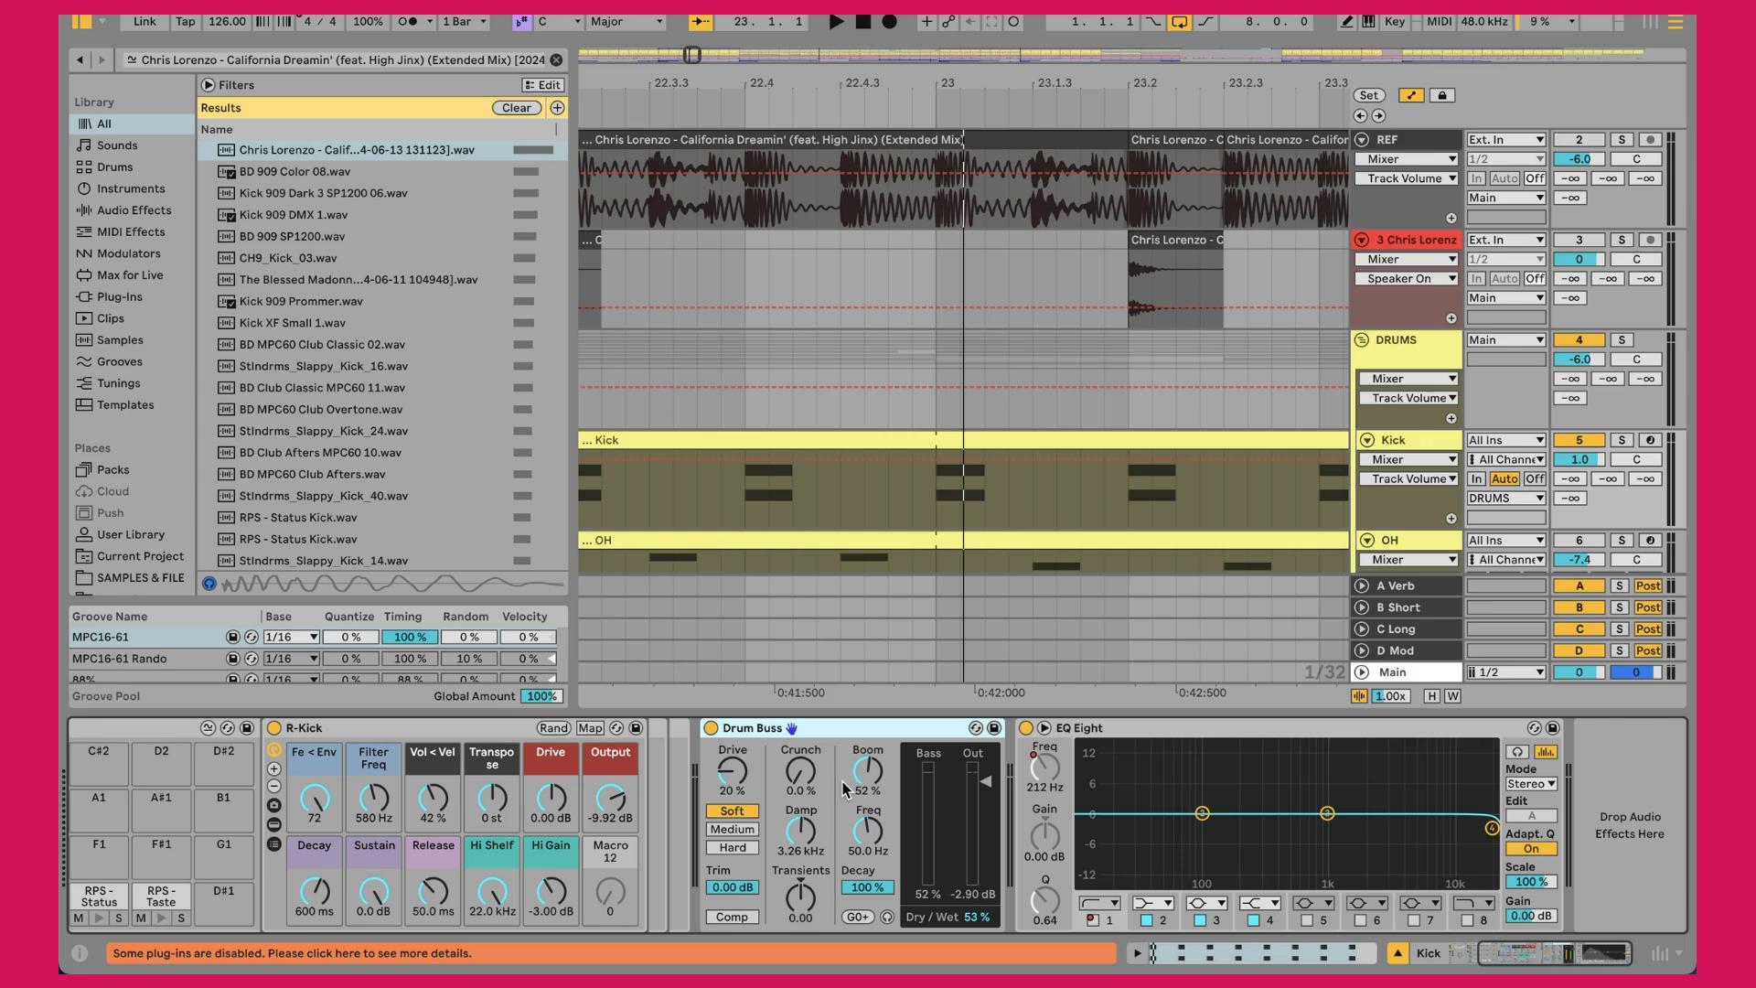
left_click(711, 729)
key("space")
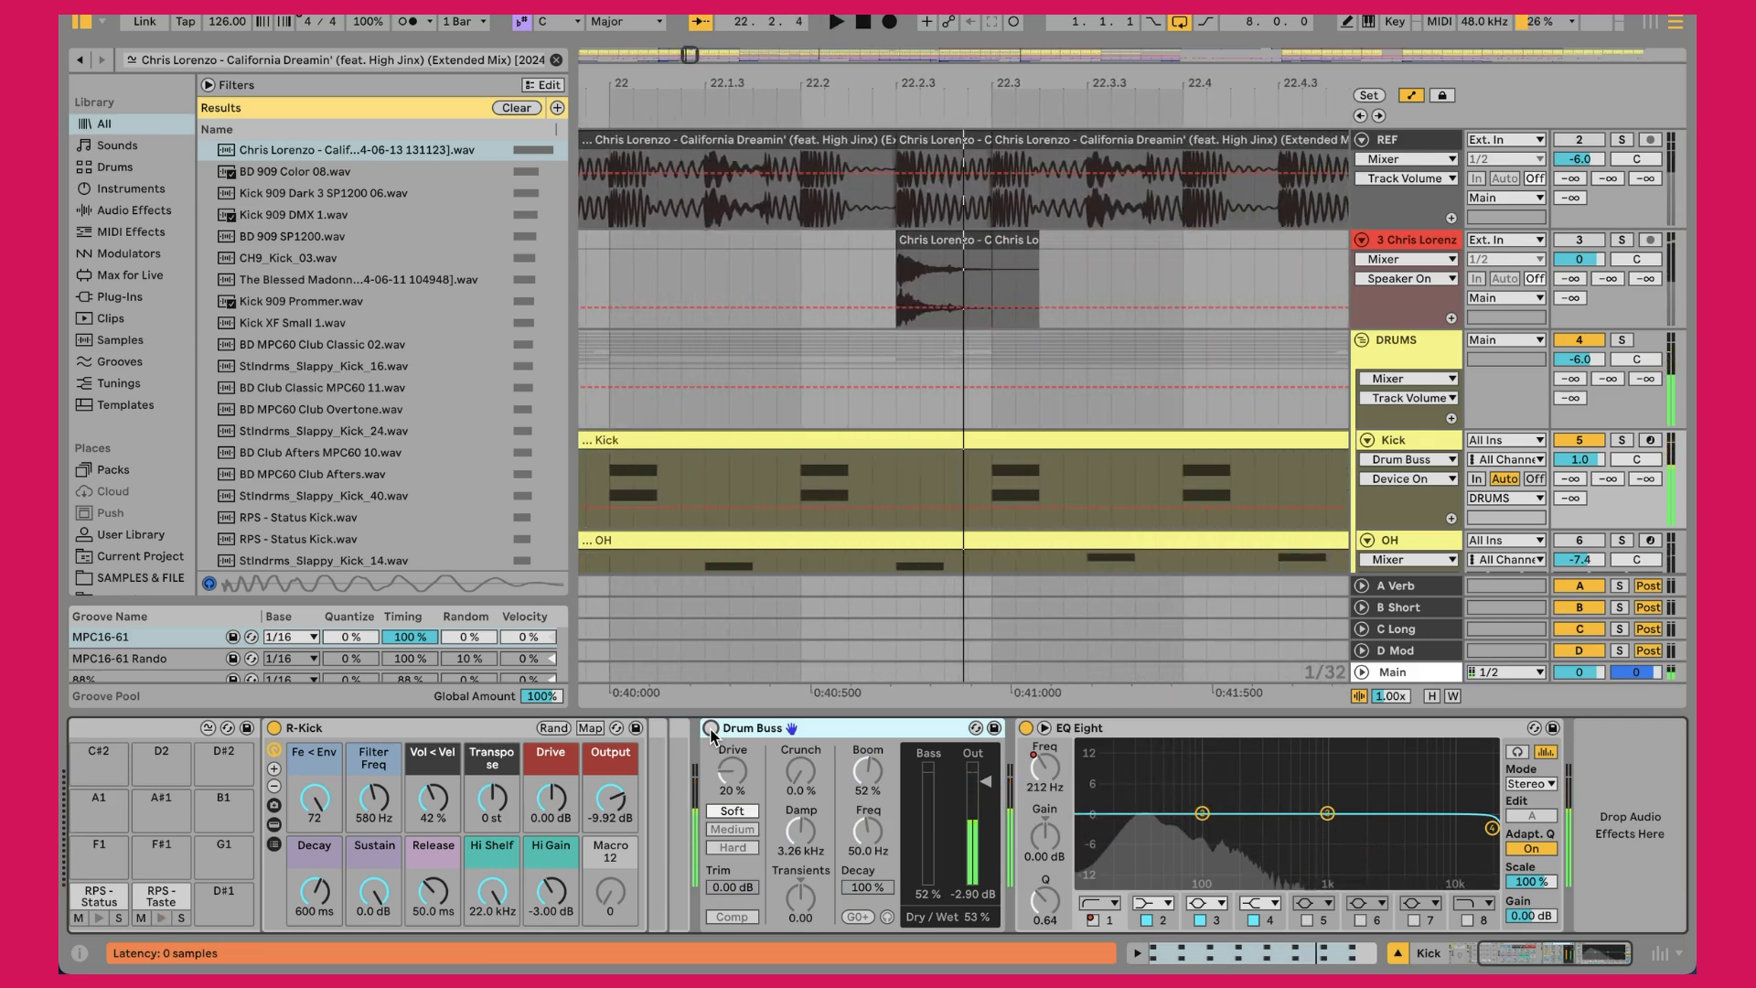
left_click(711, 729)
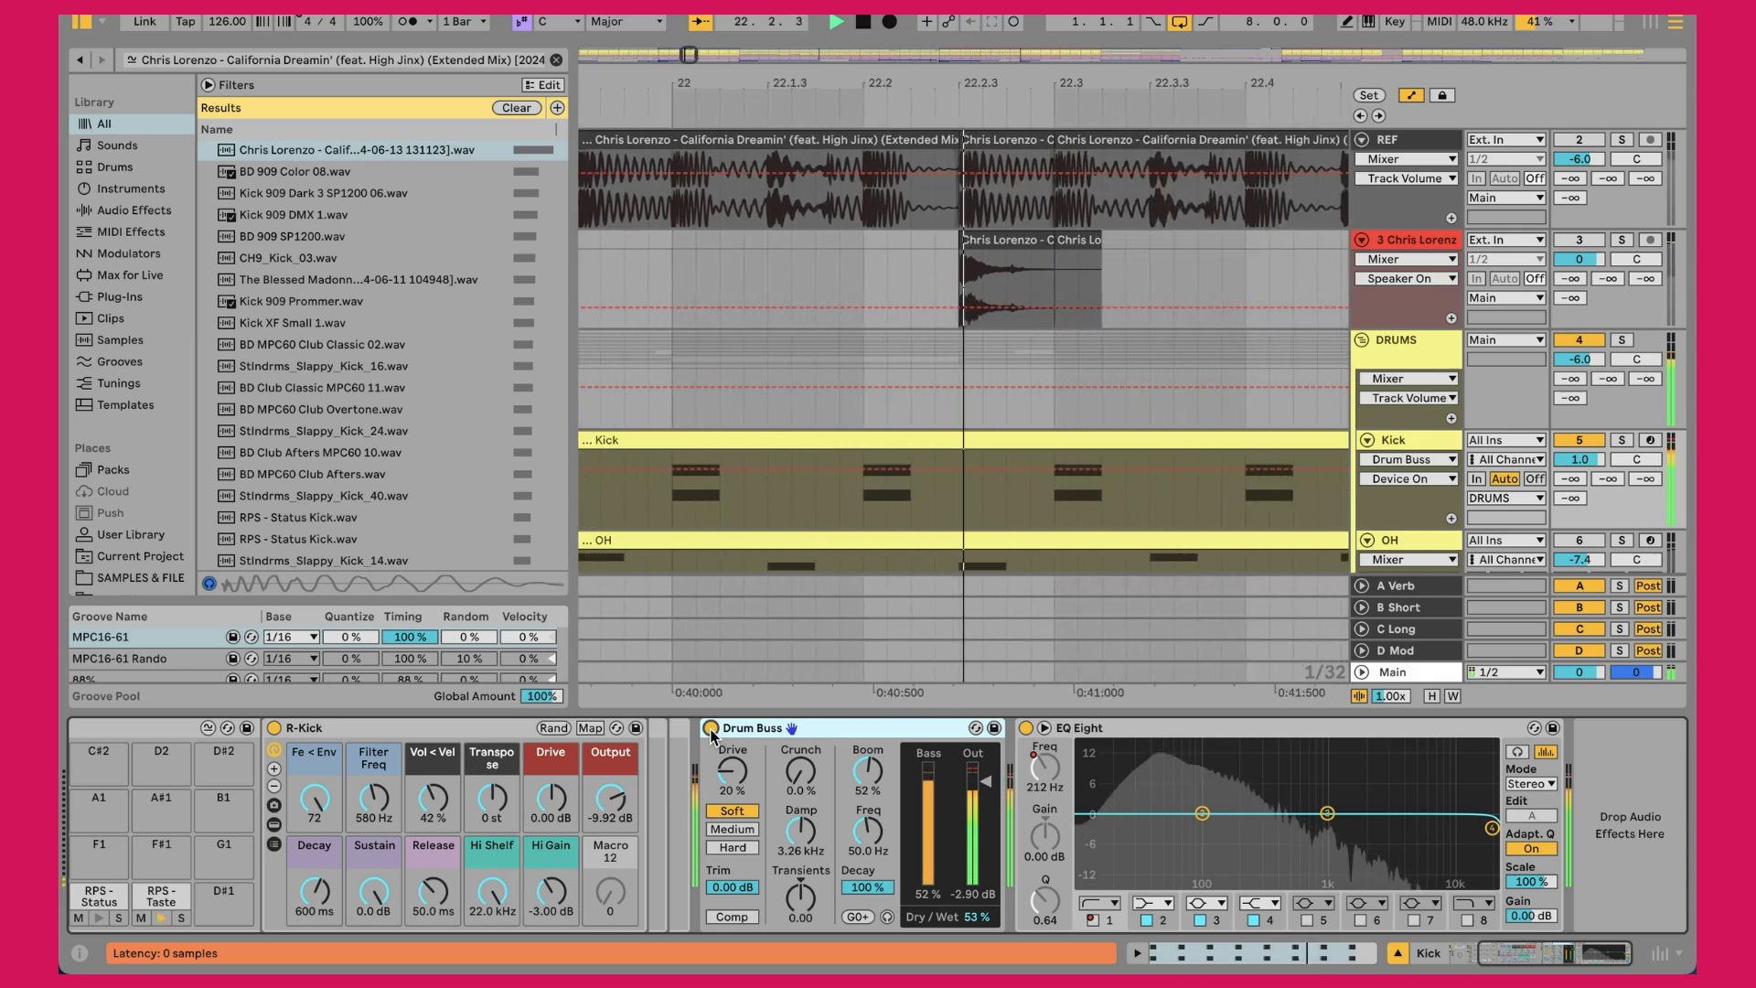
key("space")
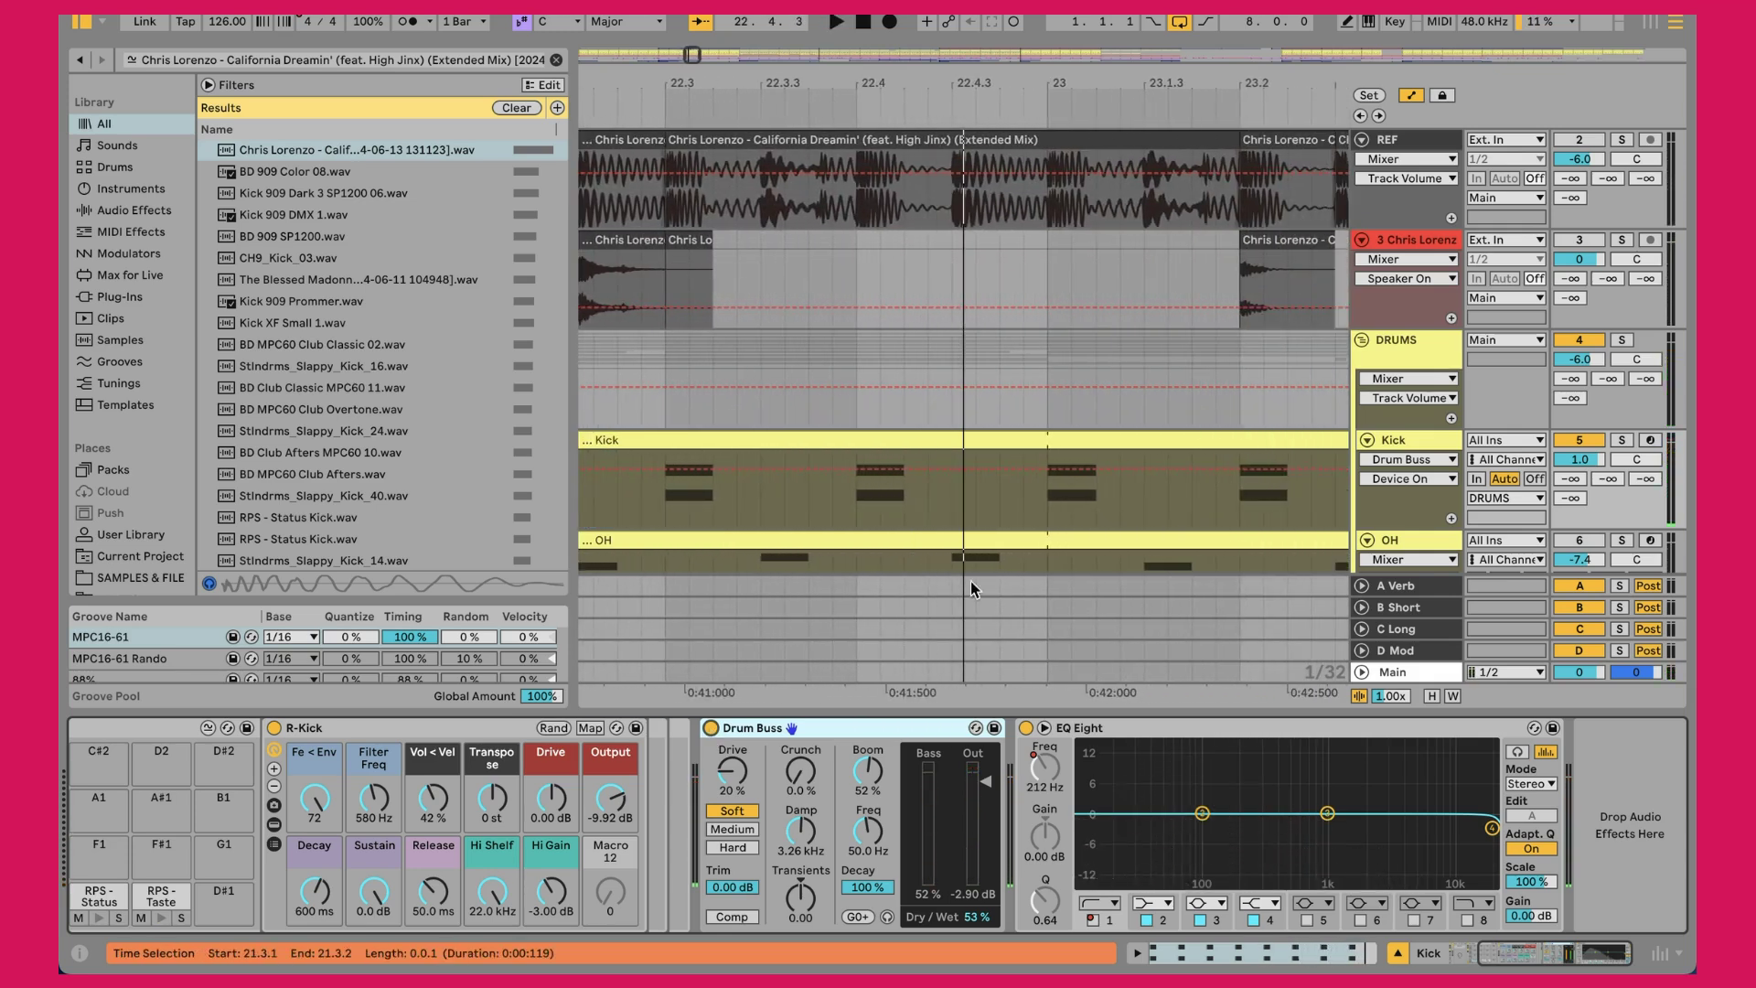
Check the note pattern of the Kick clip starting at 17.1.1 and return to the Kick track's devices
double_click(1029, 440)
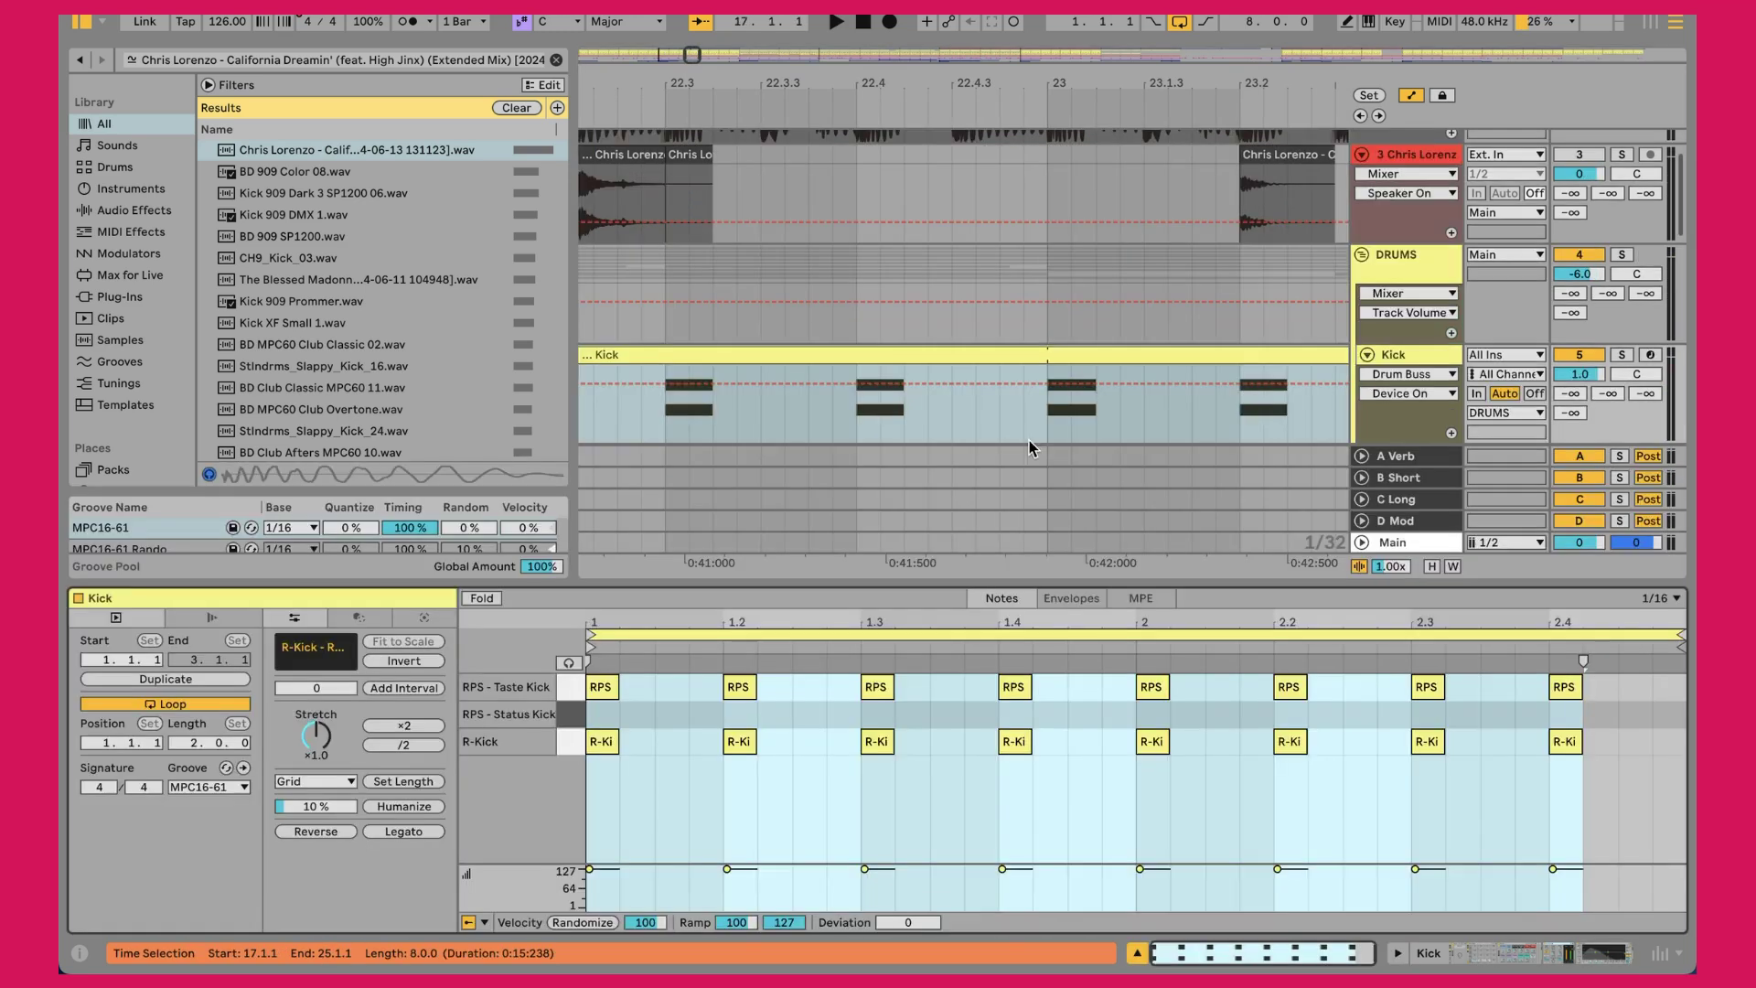
left_click(1431, 366)
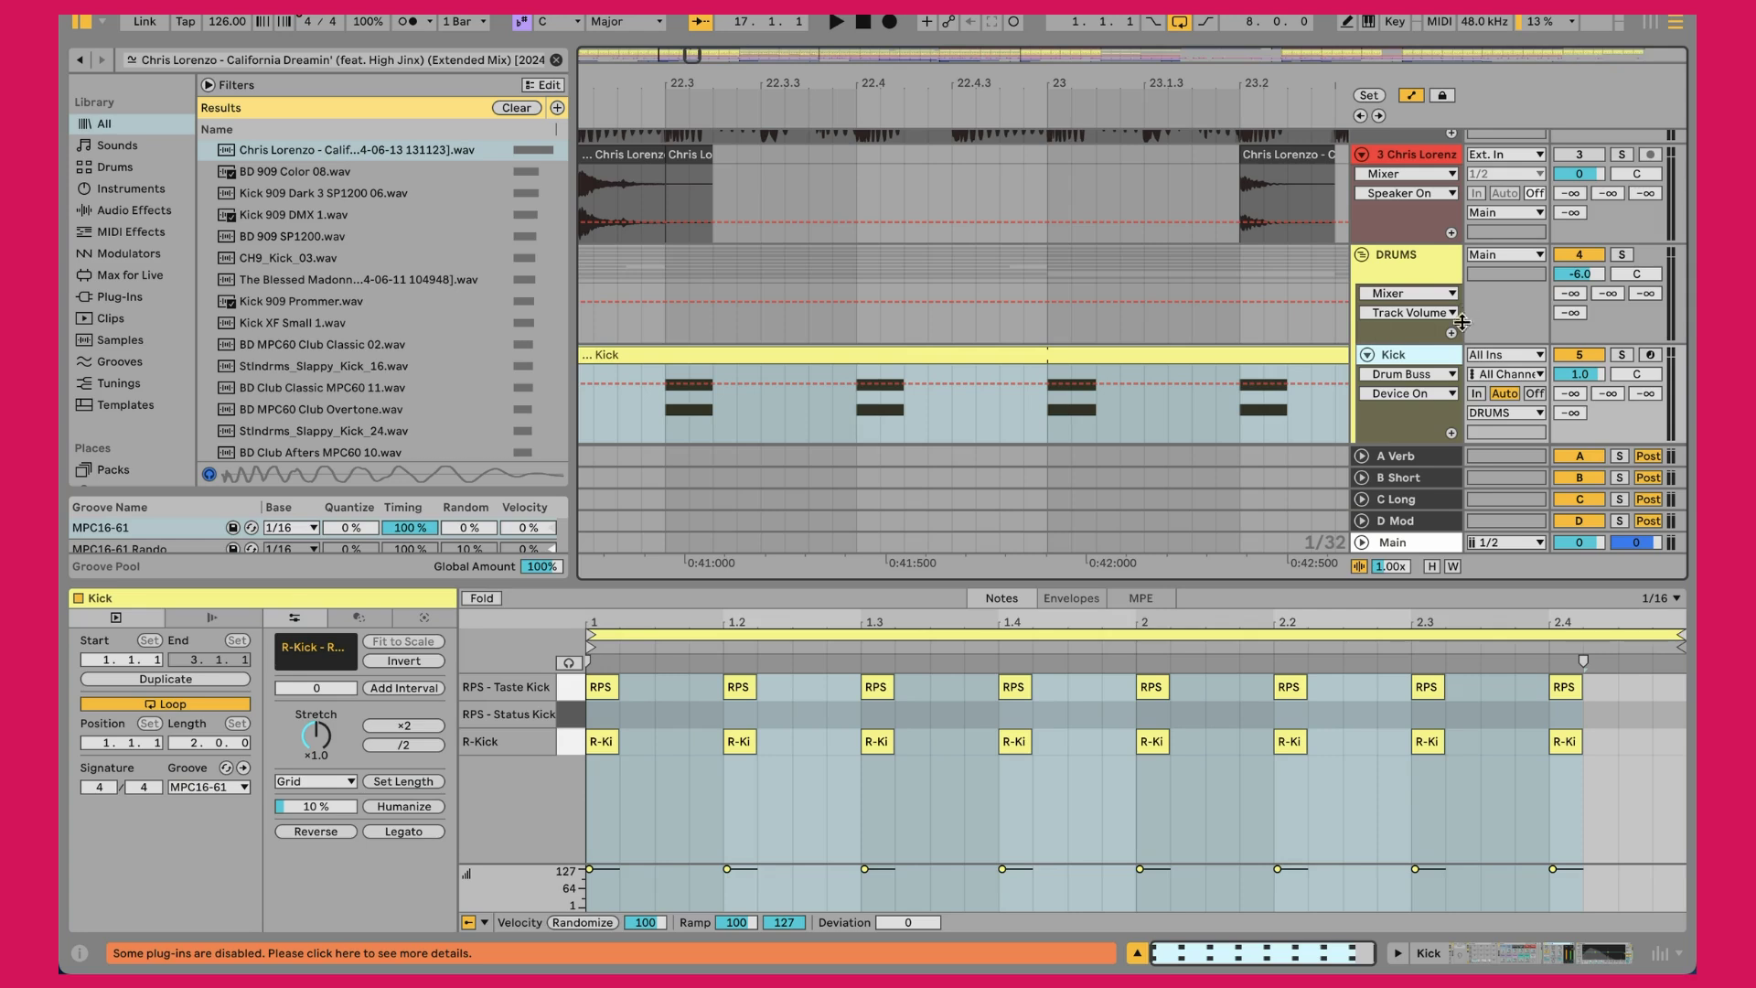
double_click(1433, 357)
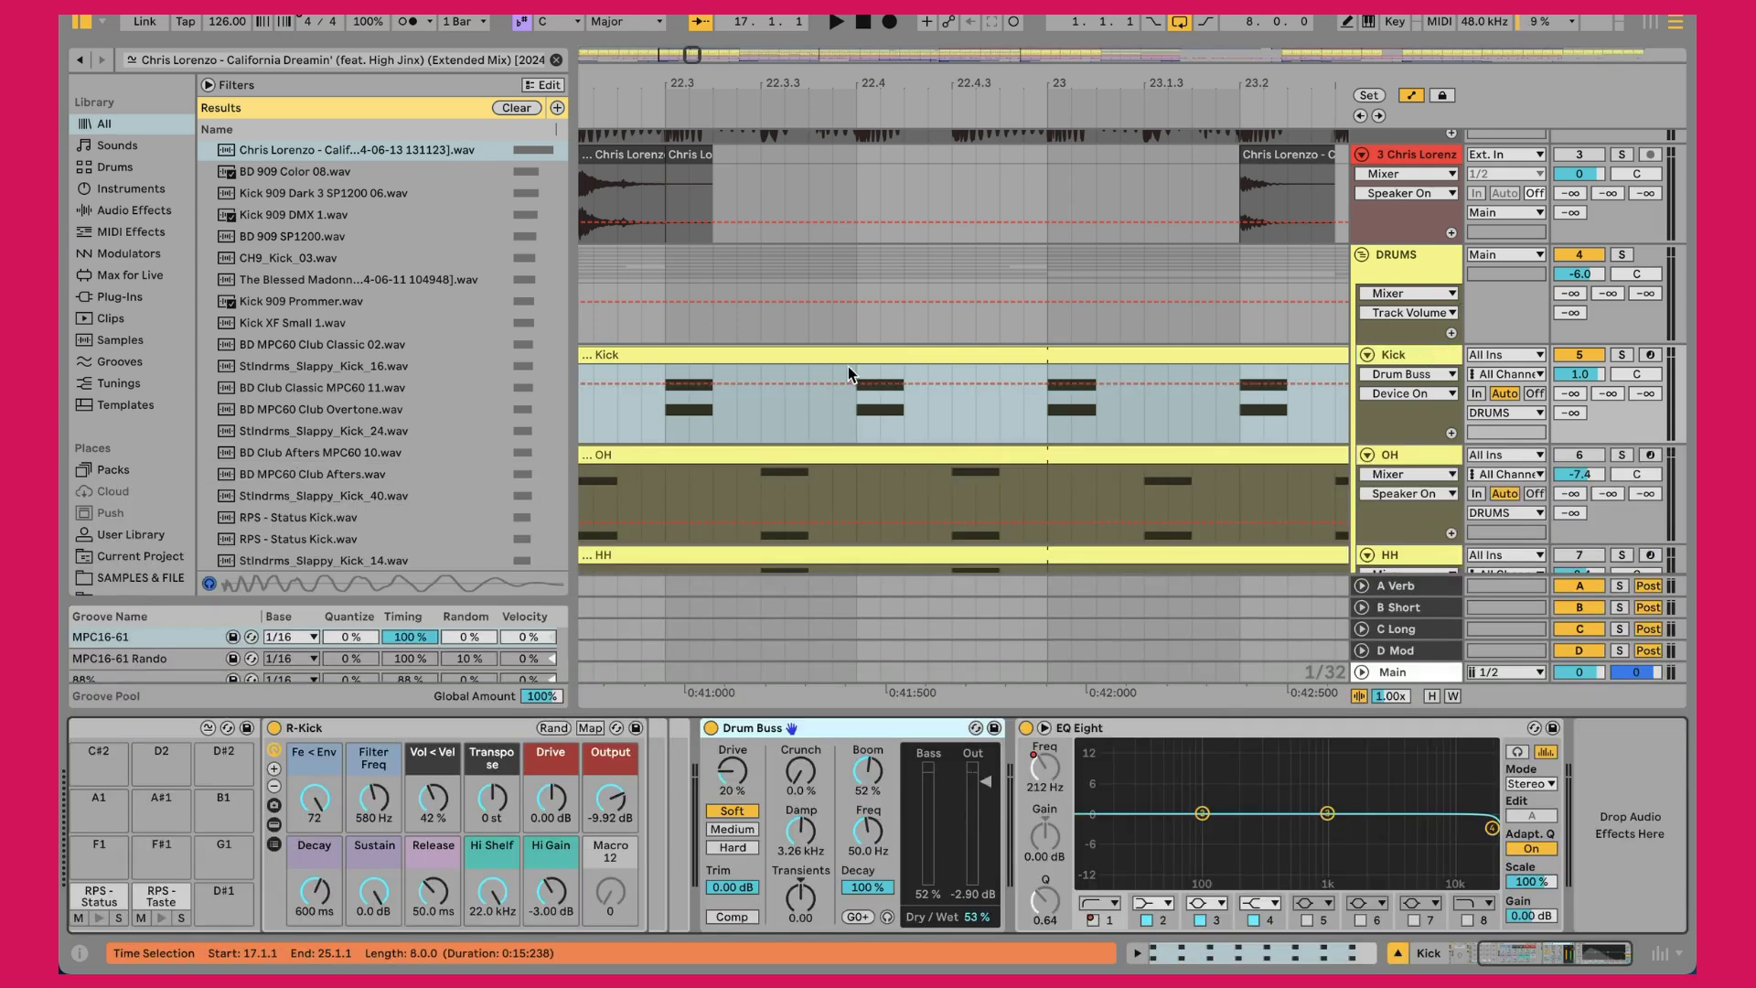
Play from 17.1.1 to compare the kick with the reference, and select the REF track
key("space")
key("Up")
key("Up")
key("Up")
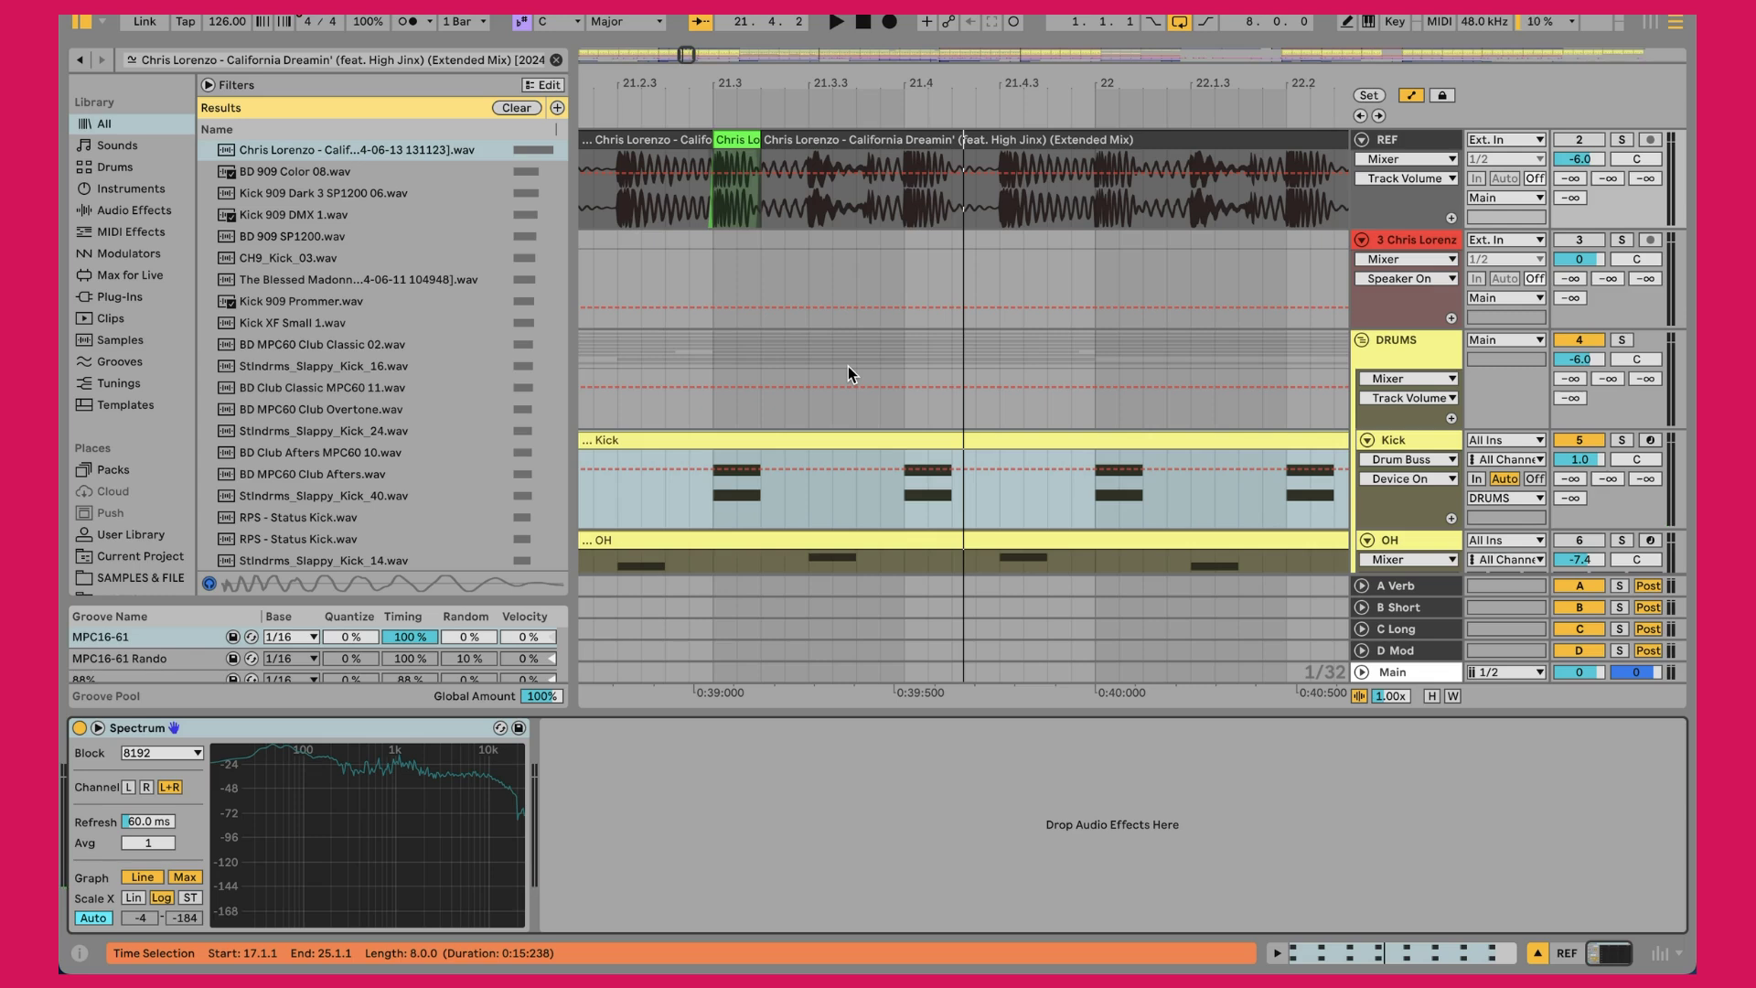
Show the start of the arrangement and play the soloed reference track from the intro at 1.1.1
mouse_move(877, 93)
left_mouse_down()
mouse_move(878, 47)
mouse_move(840, 88)
mouse_move(840, 64)
left_mouse_up()
scroll(741, 424, "down", 5)
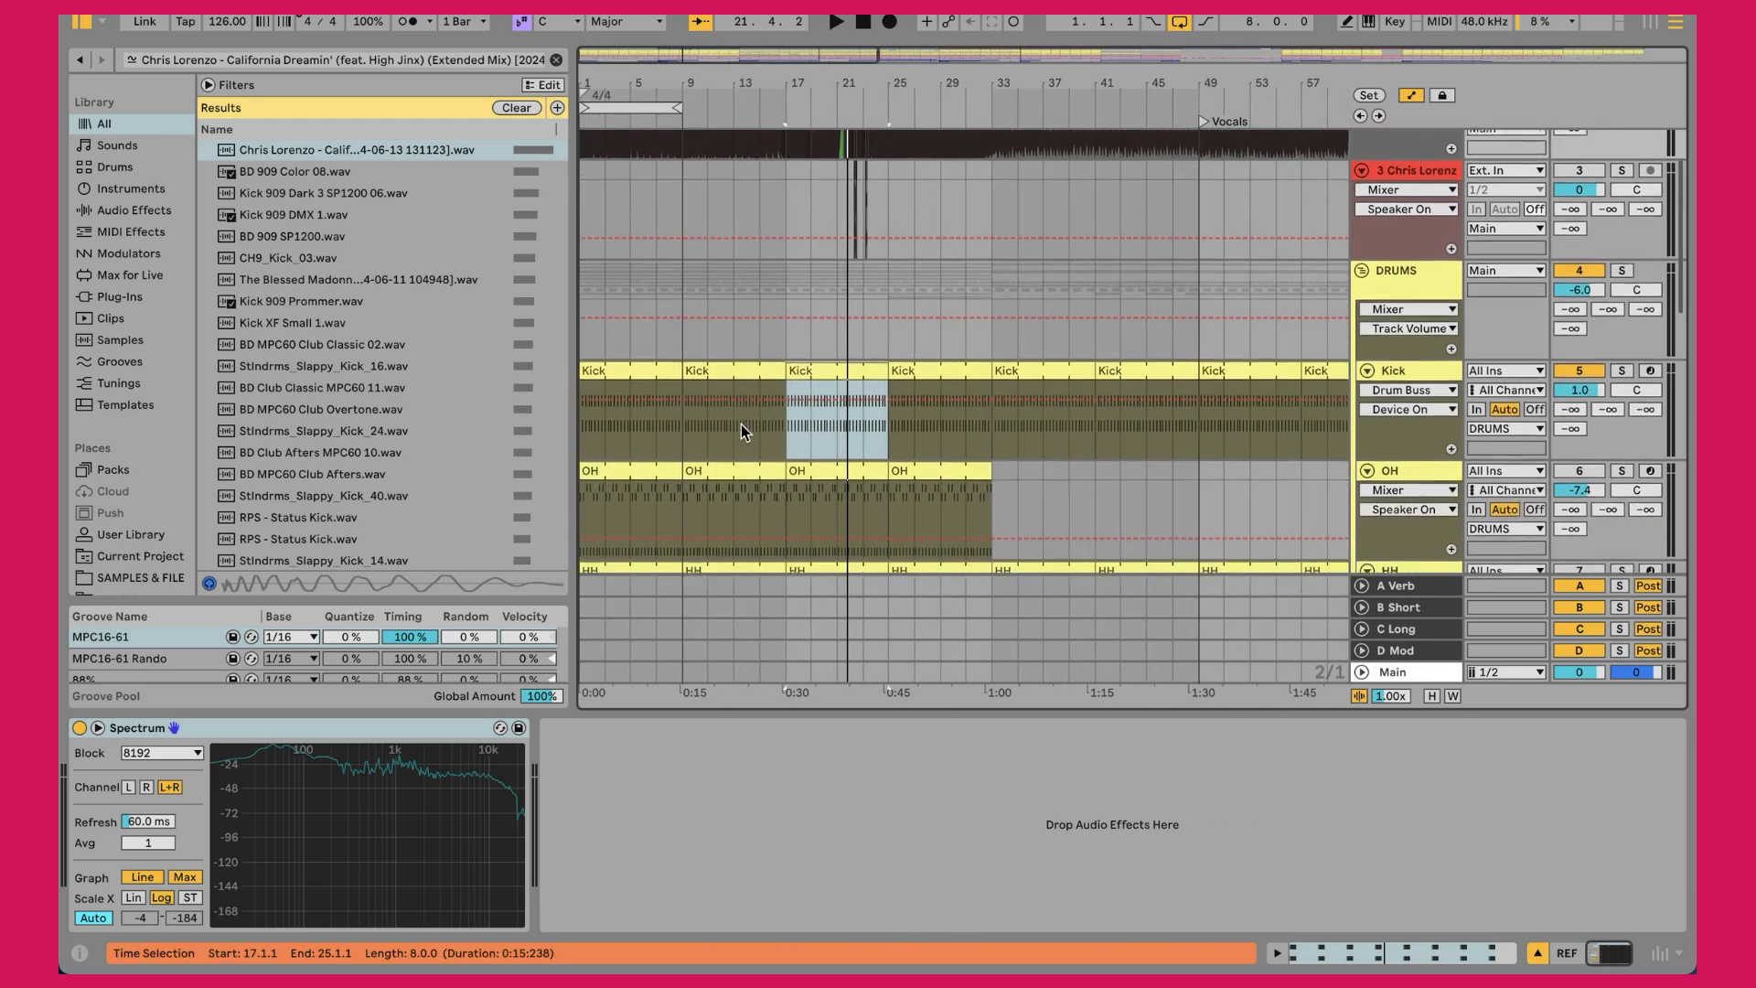
scroll(1396, 459, "down", 2)
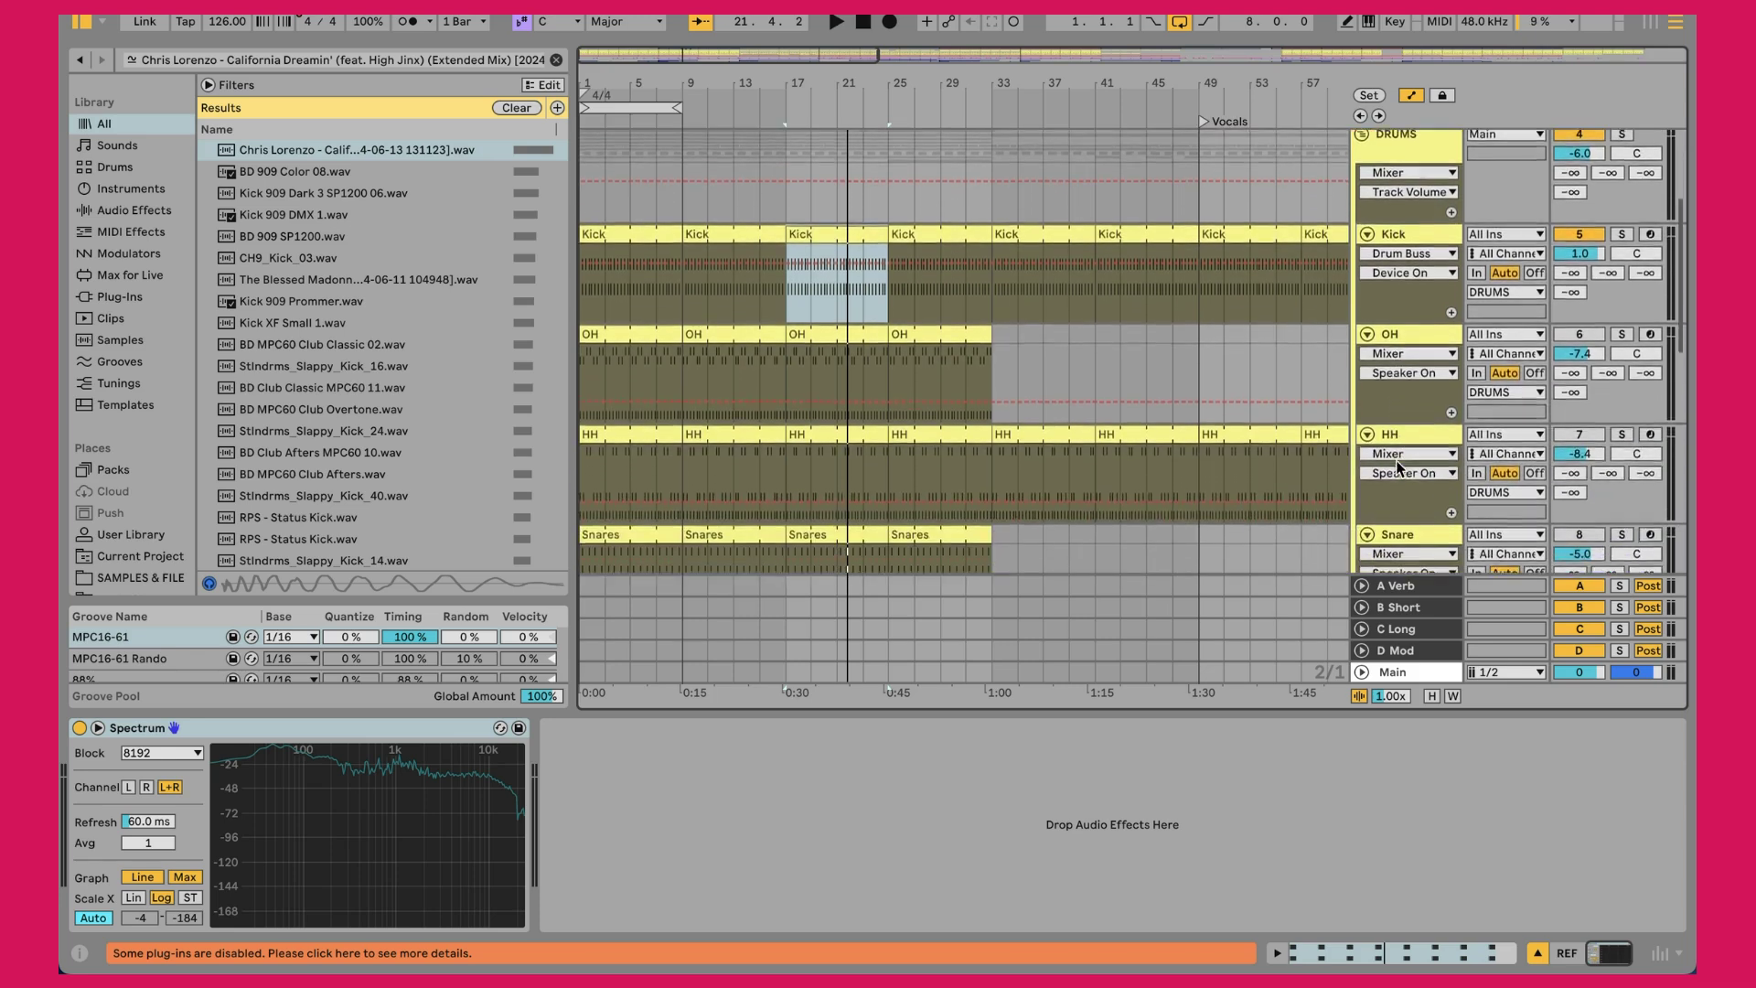
scroll(1397, 468, "up", 1)
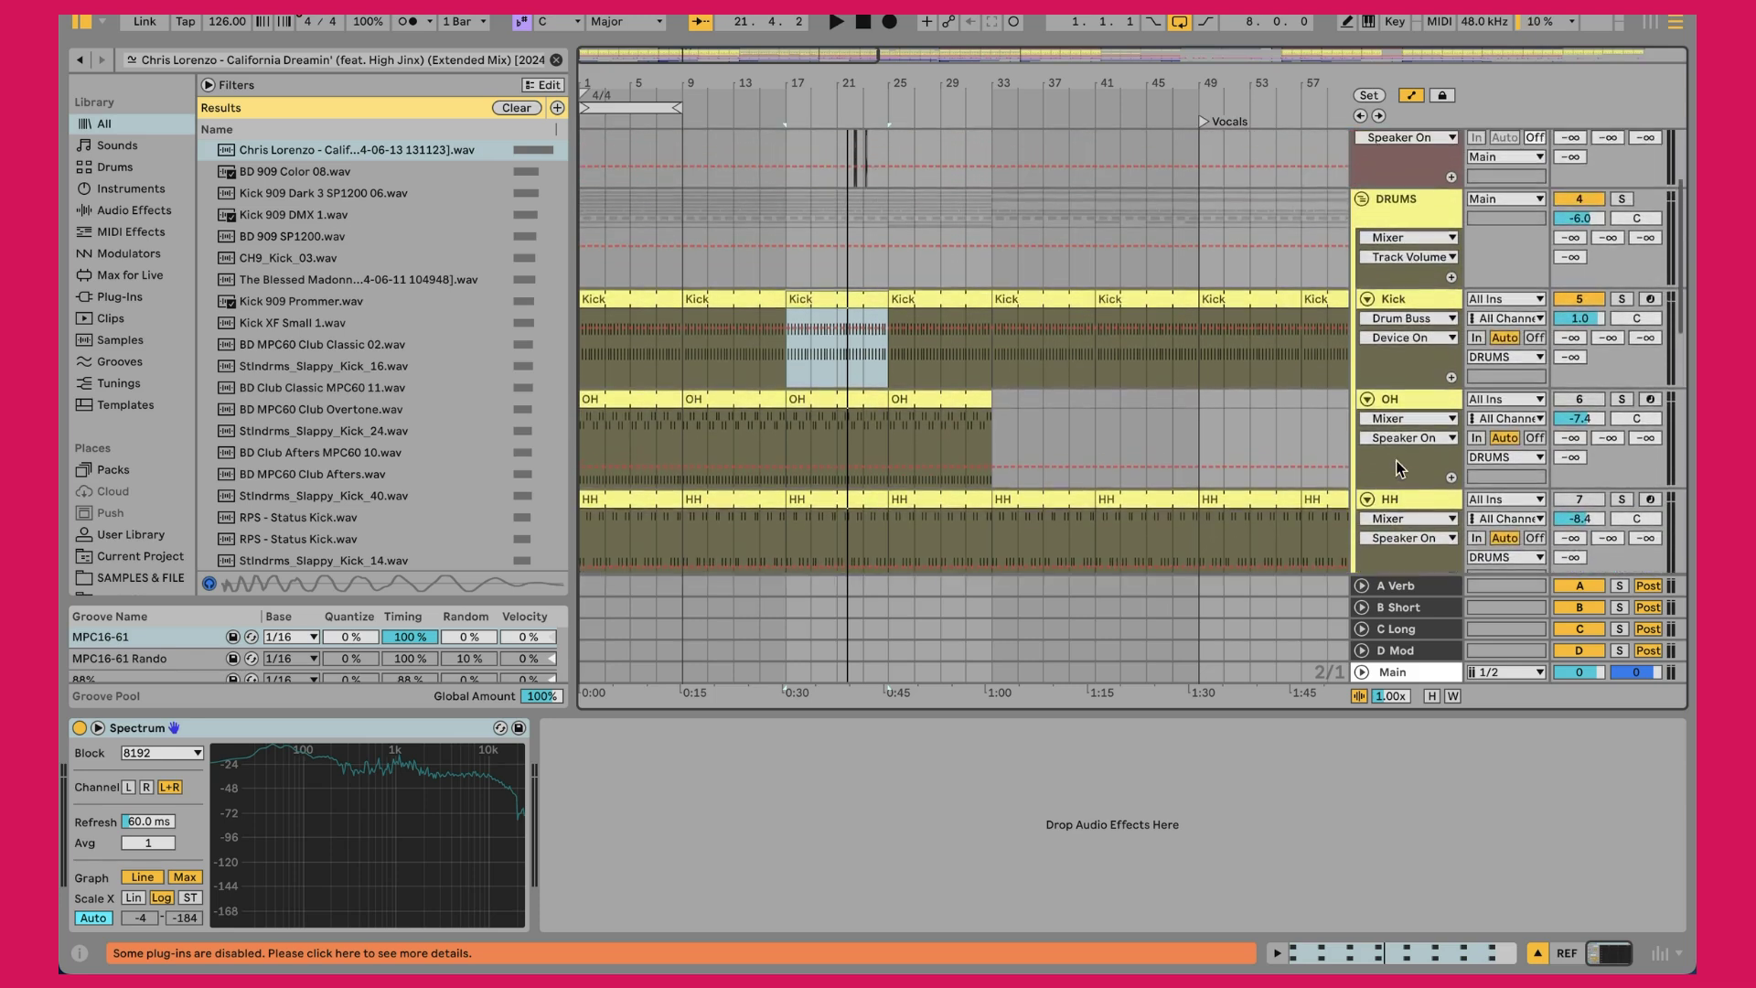
left_click(583, 150)
scroll(586, 151, "up", 5)
left_click(583, 143)
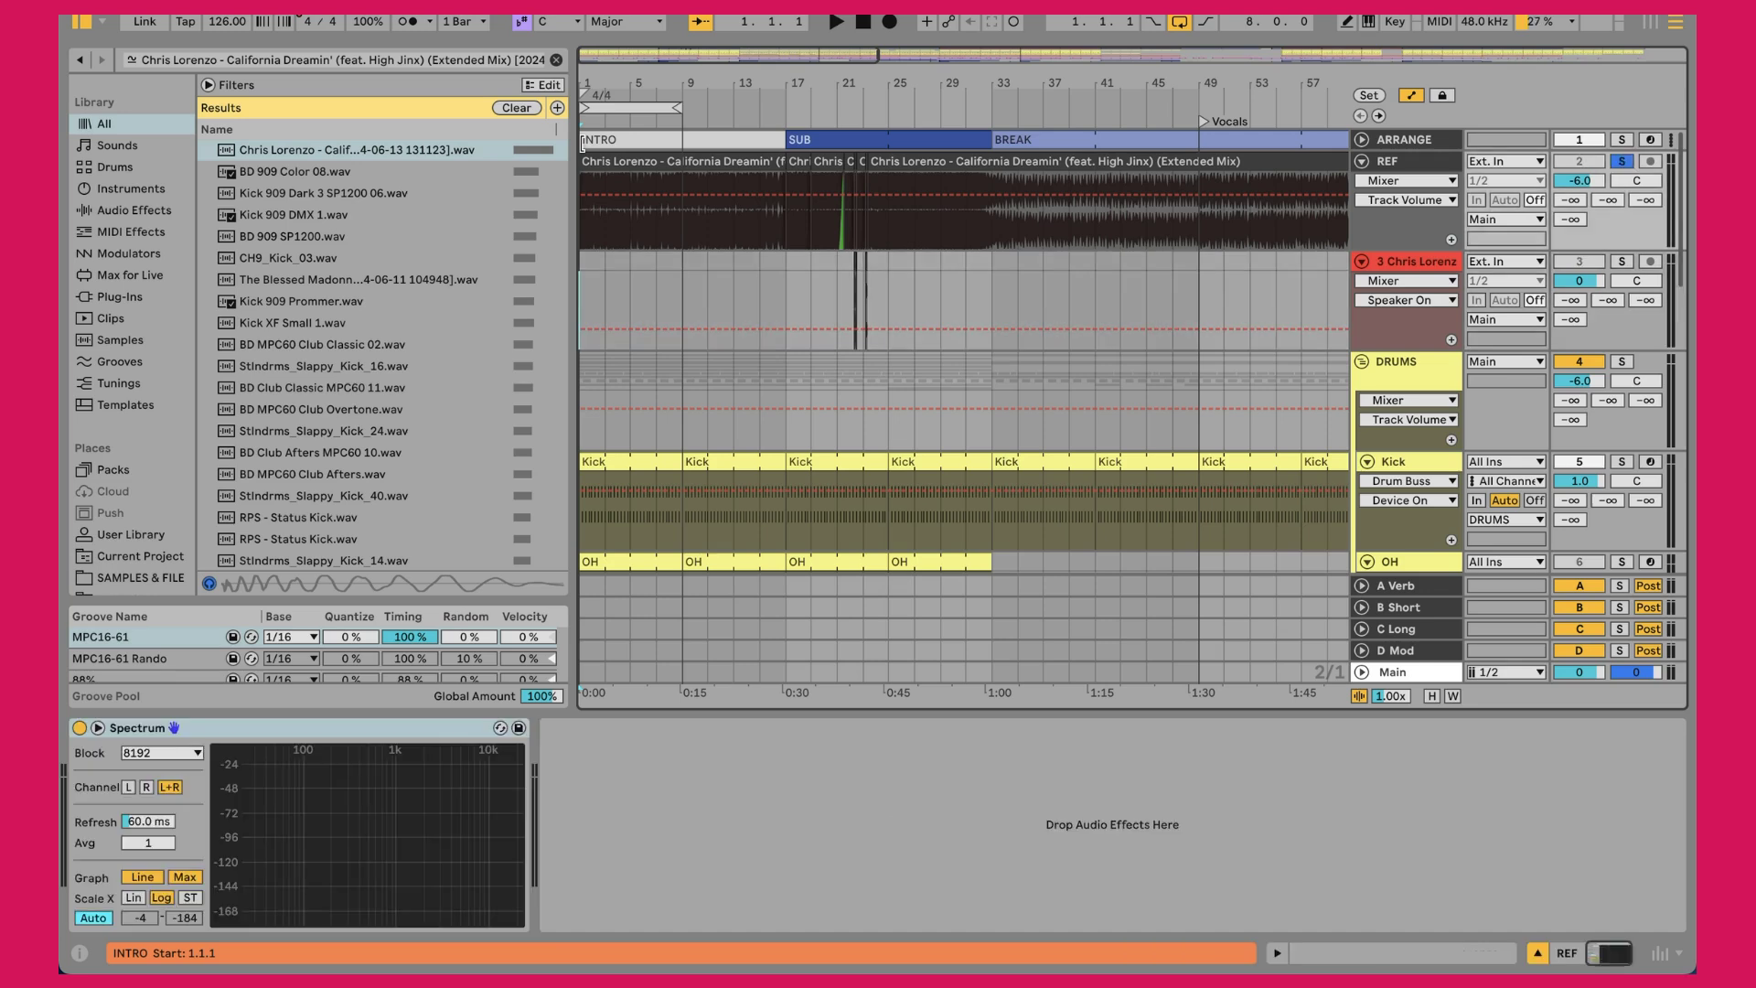
key("space")
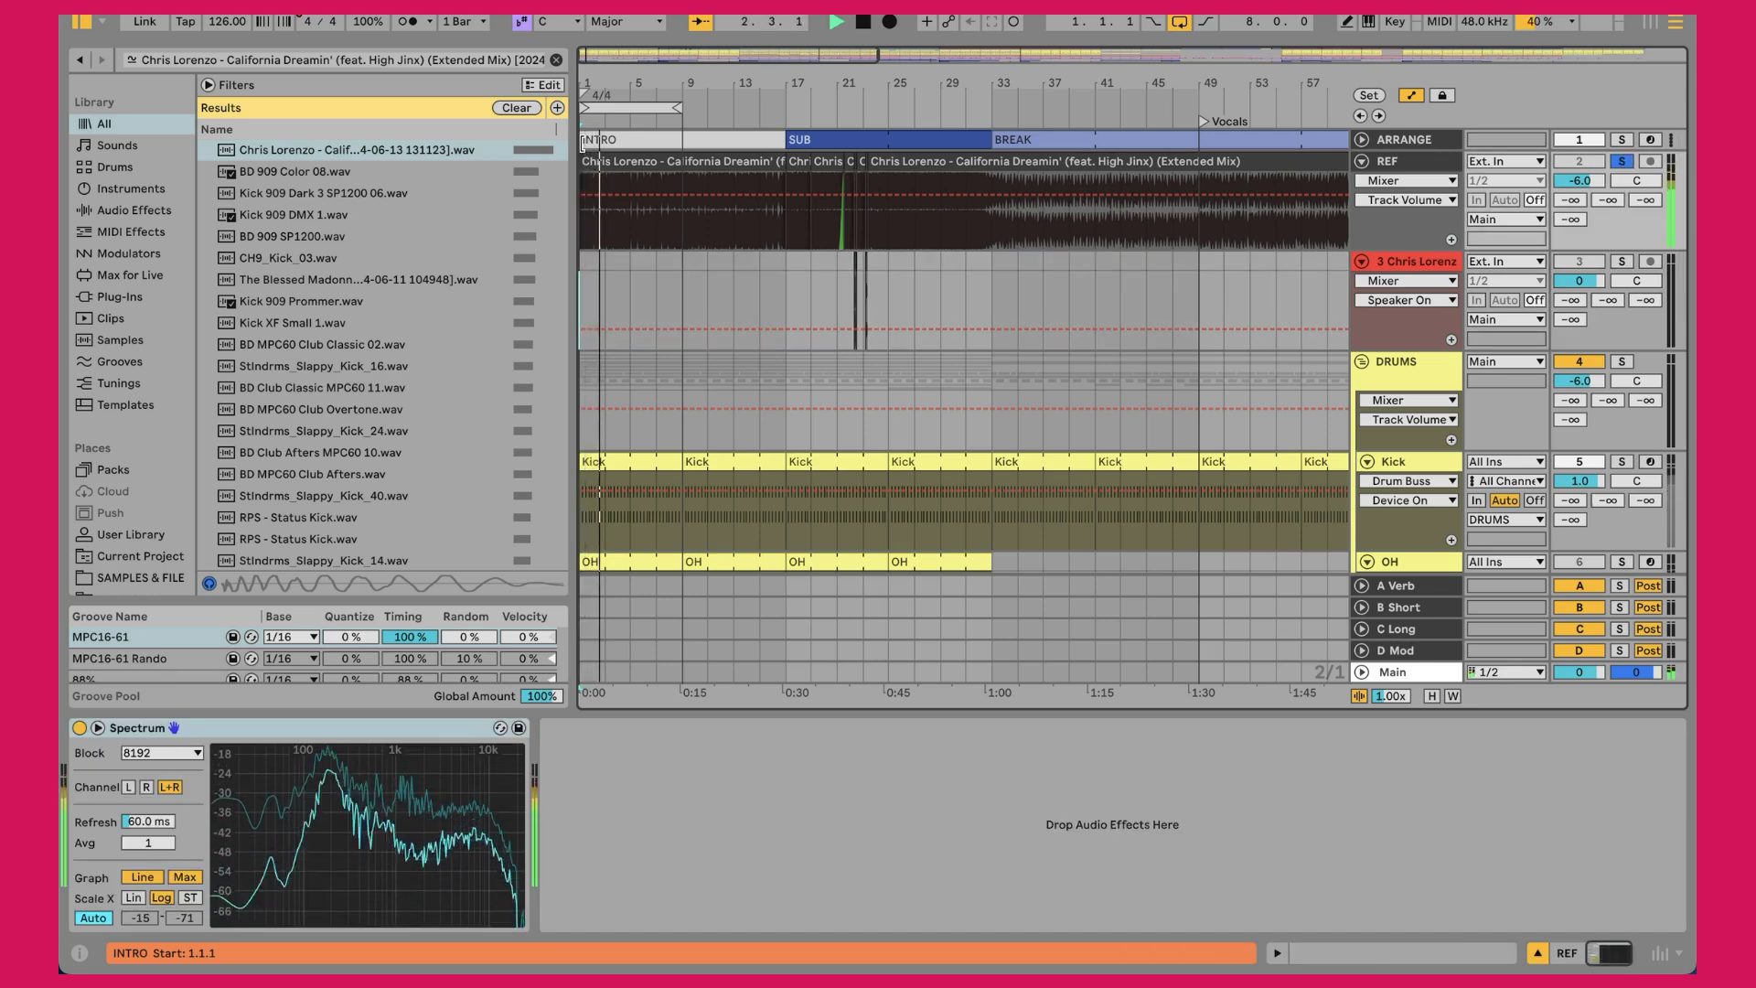
key("space")
Open the first OH clip's notes and compare the open hats with the reference by toggling the REF solo during playback
scroll(786, 245, "down", 5)
left_click(628, 358, "shift")
double_click(627, 358)
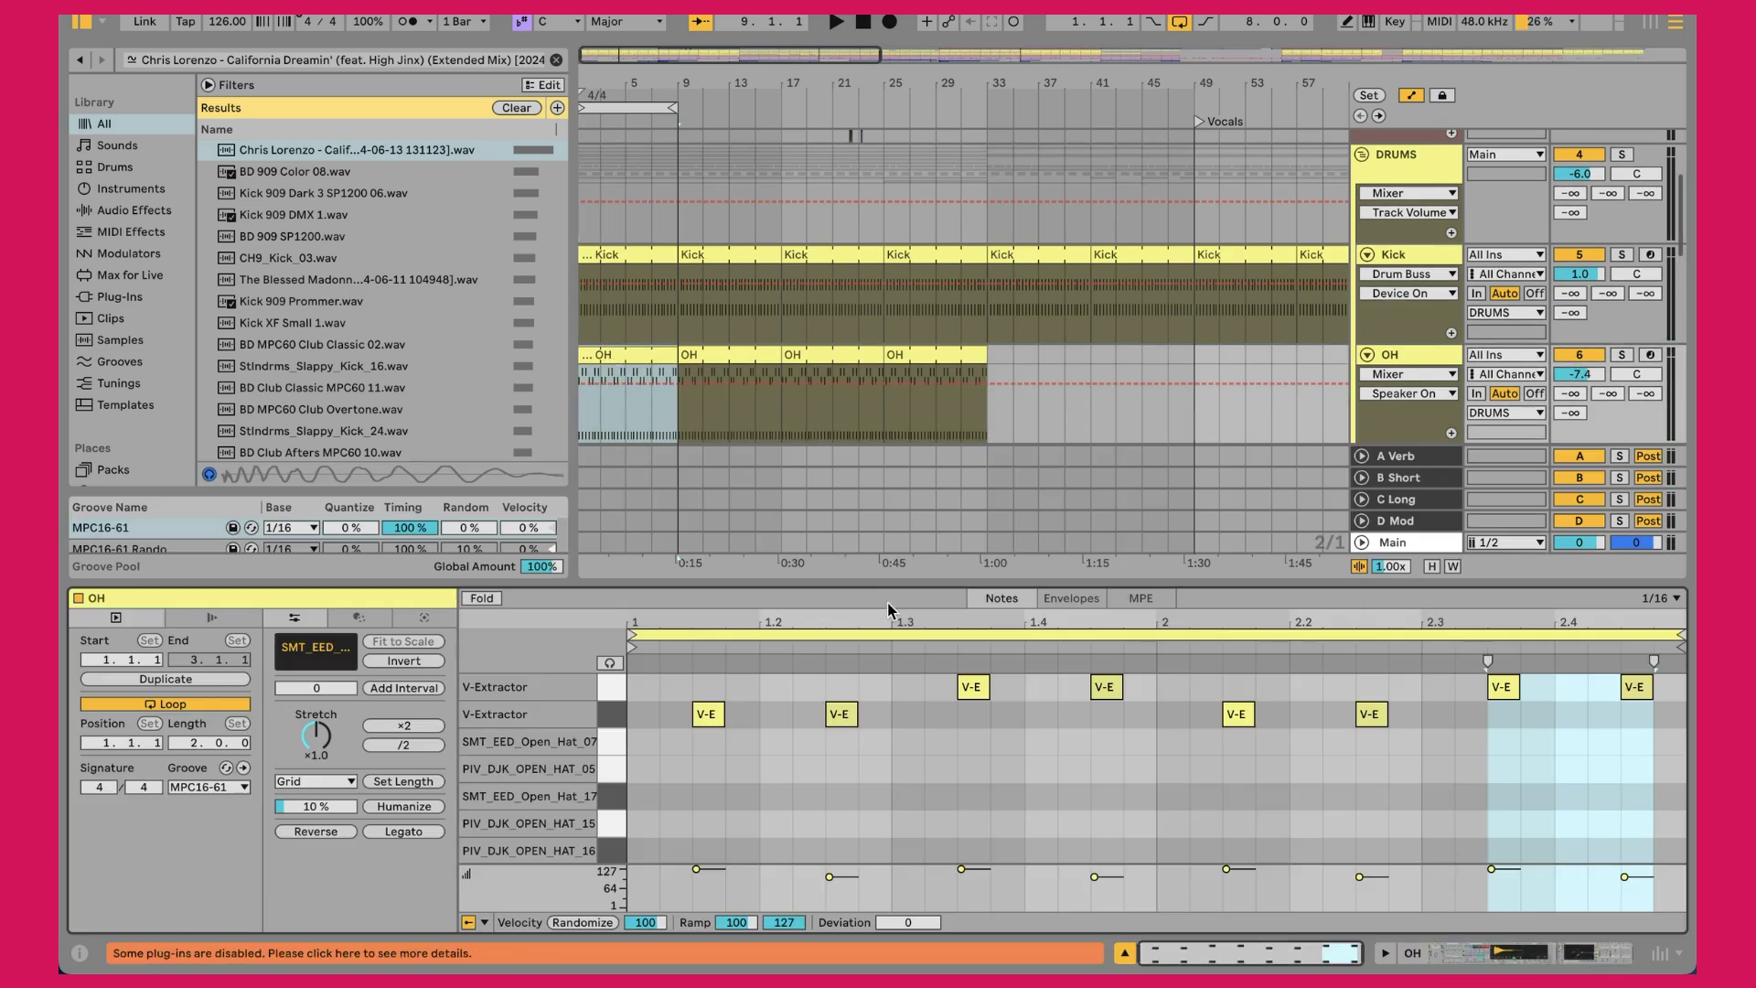
key("space")
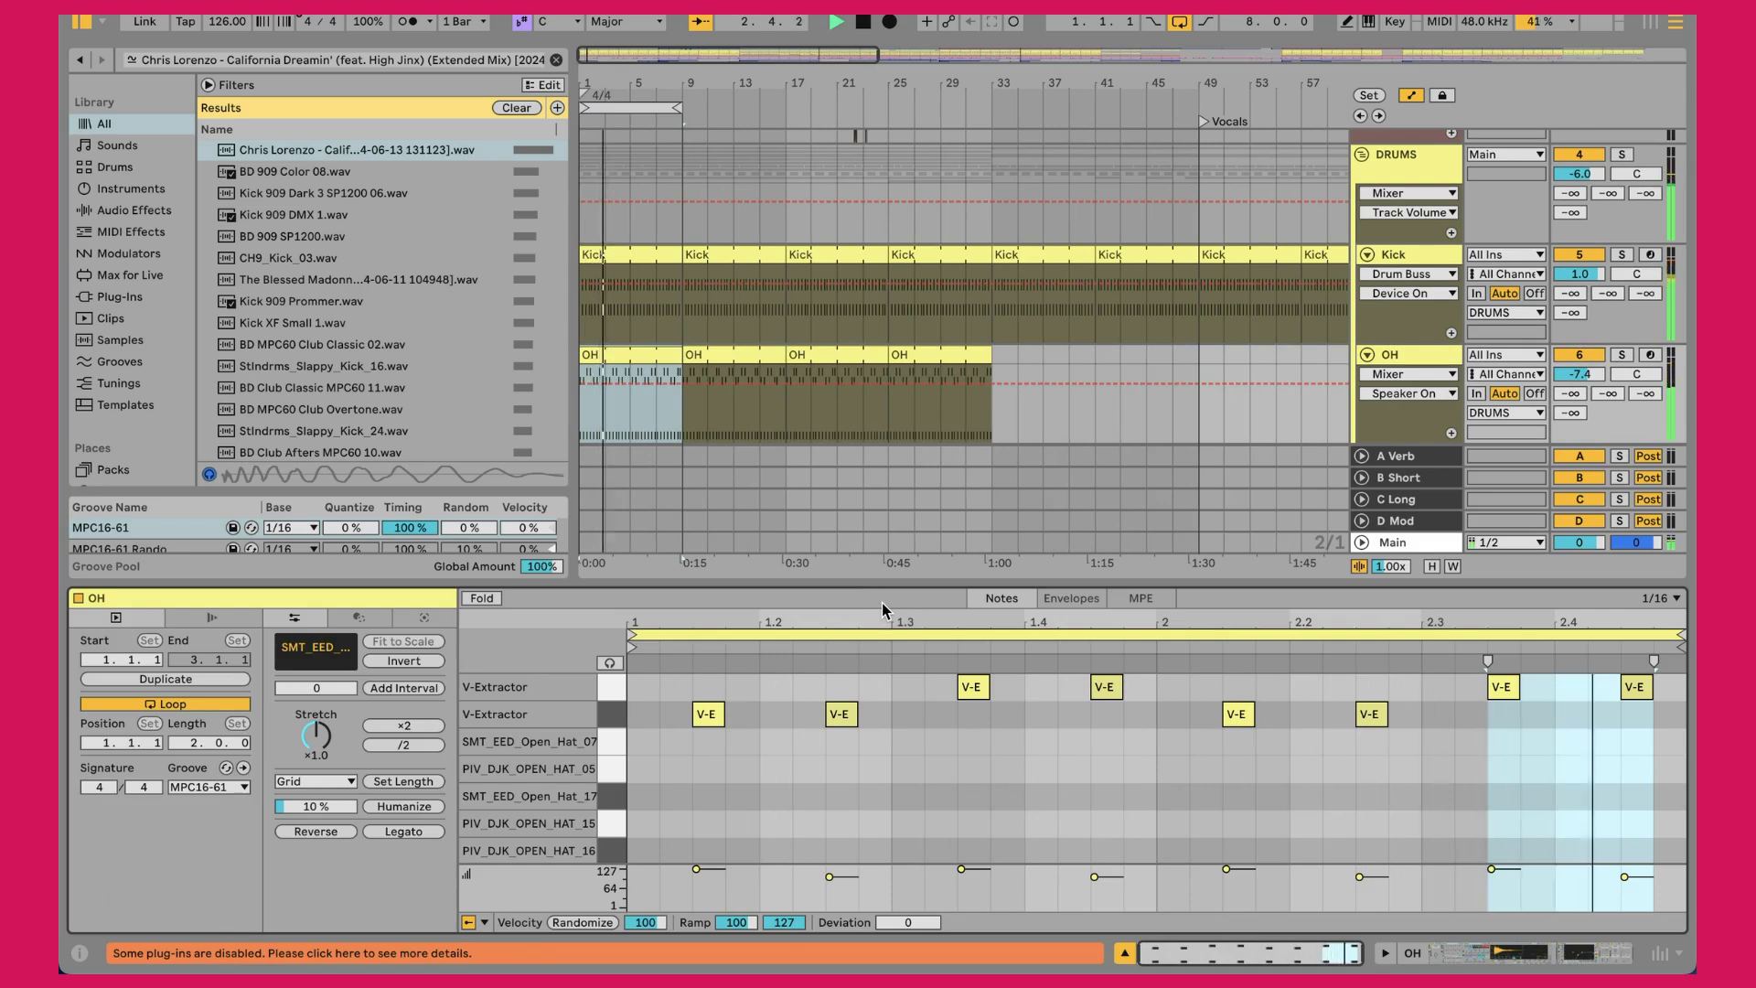
key("s")
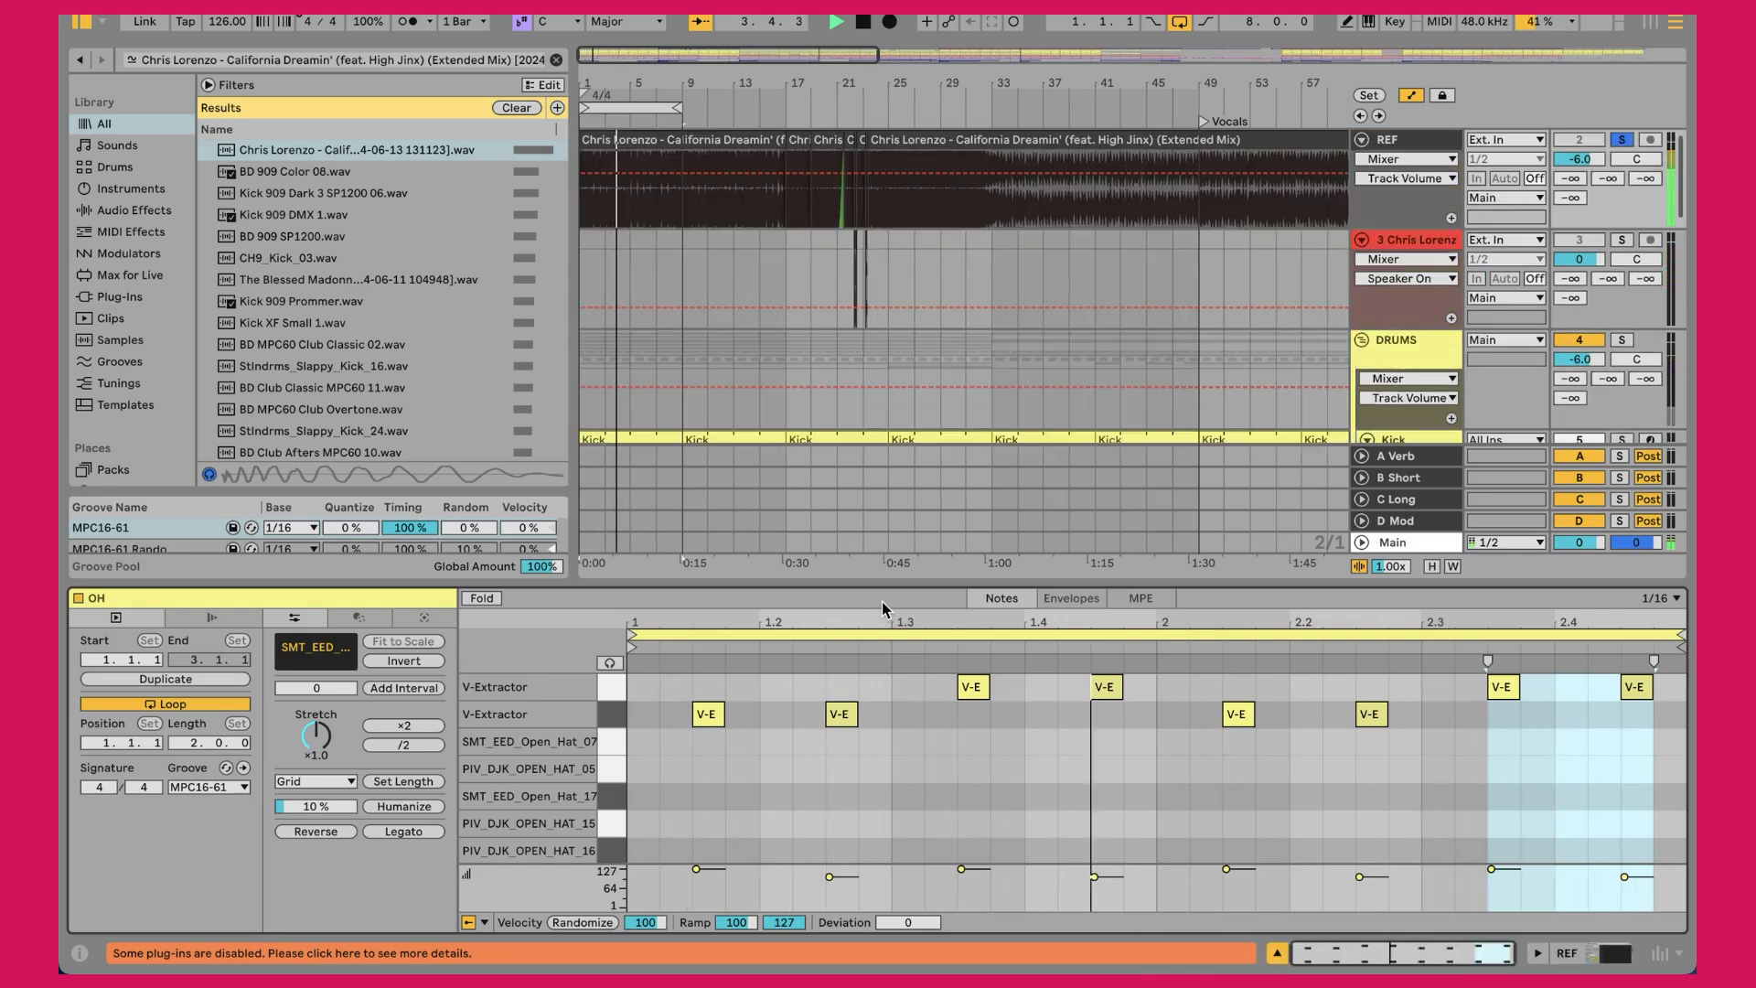
key("s")
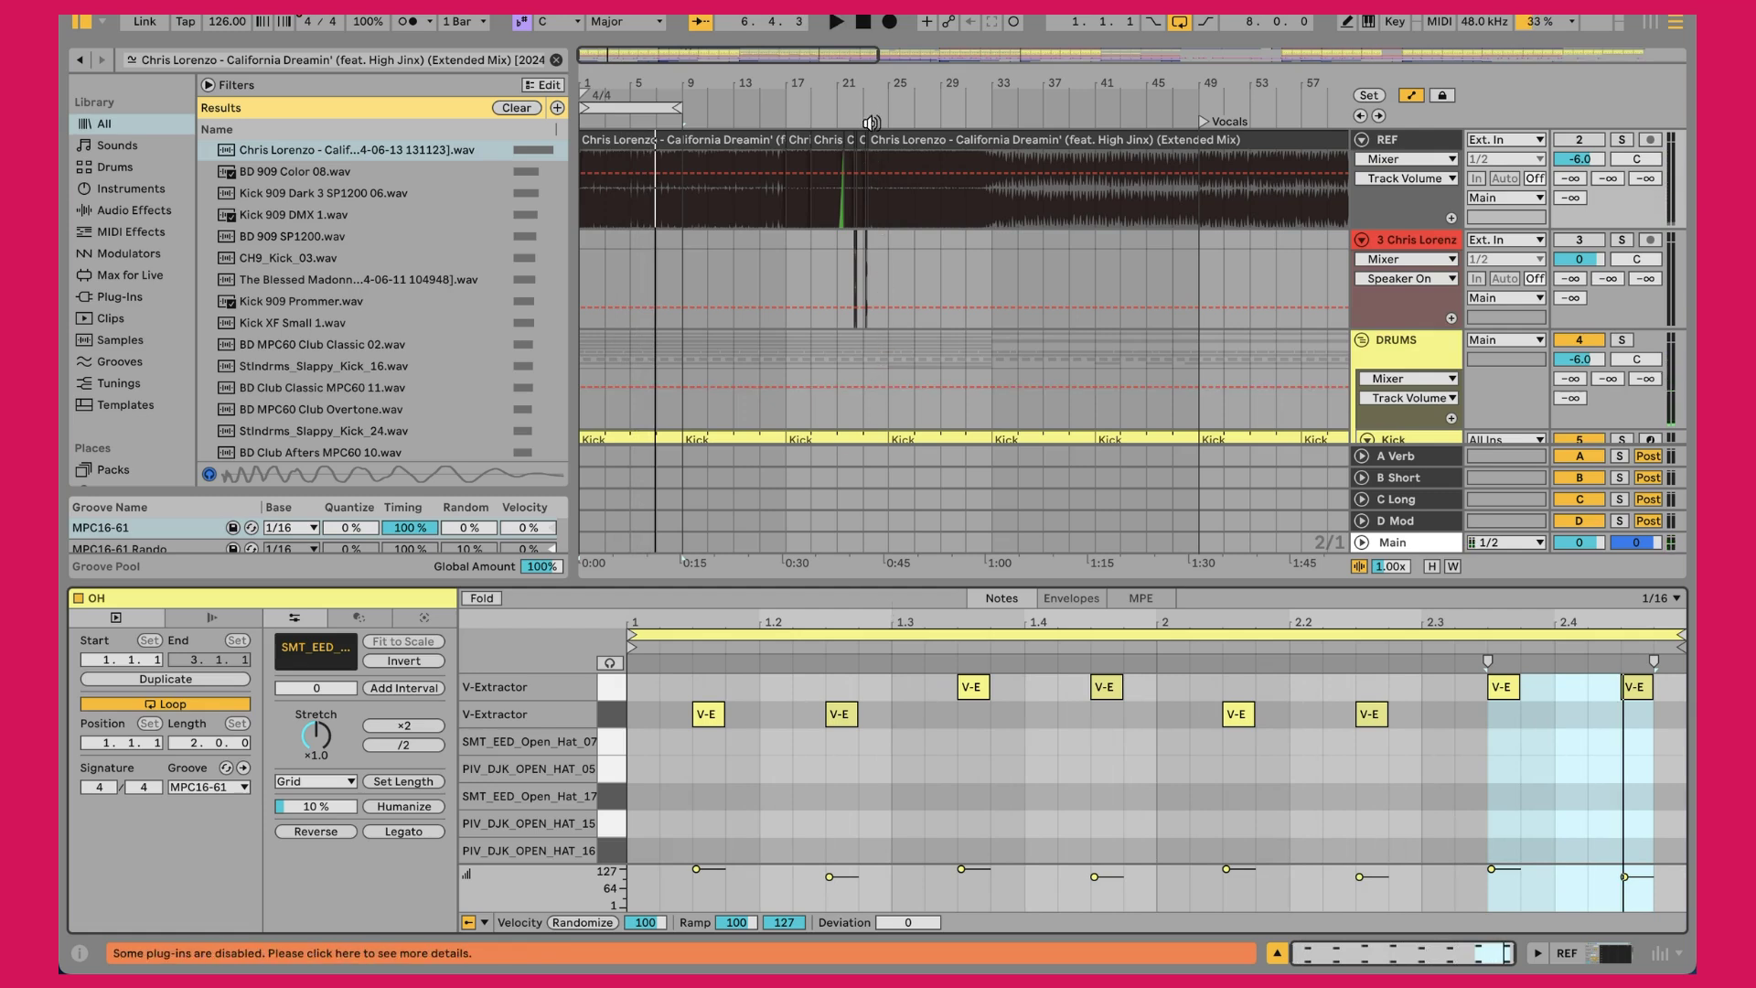
Solo the red Chris Lorenzo track and play its extracted hit at 22.2.3
left_click_drag(860, 83, 1056, 201)
left_click(924, 239)
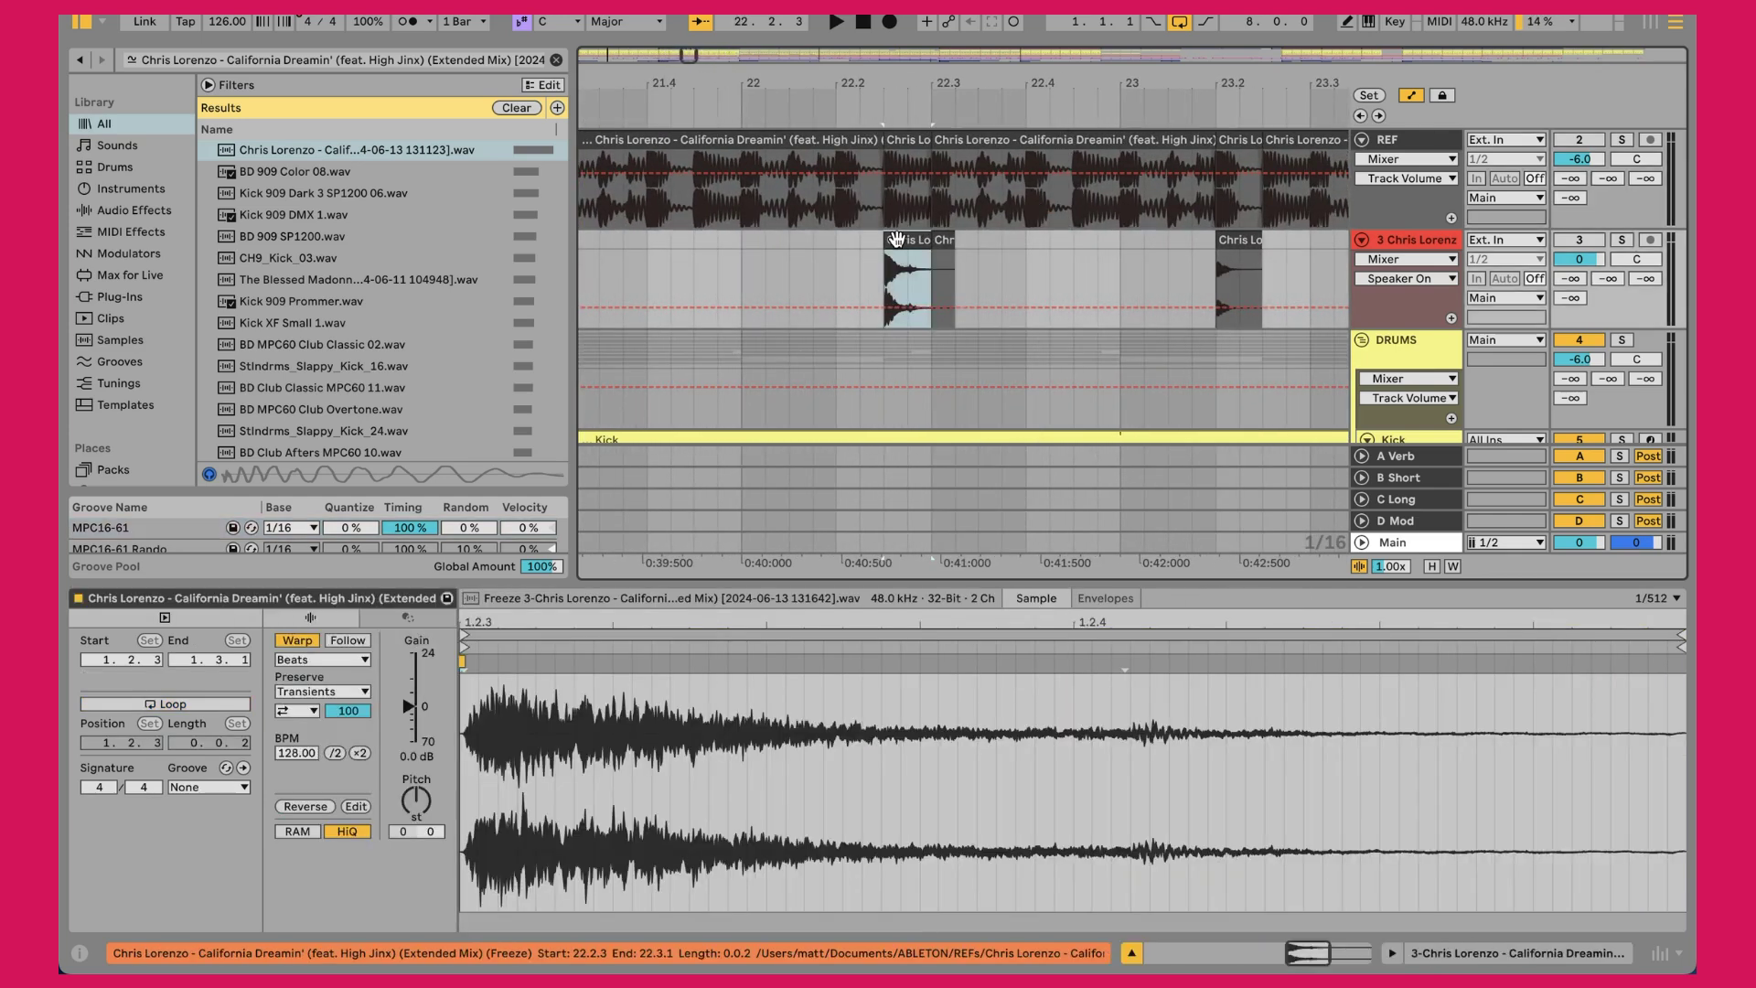
left_click(1621, 239)
key("space")
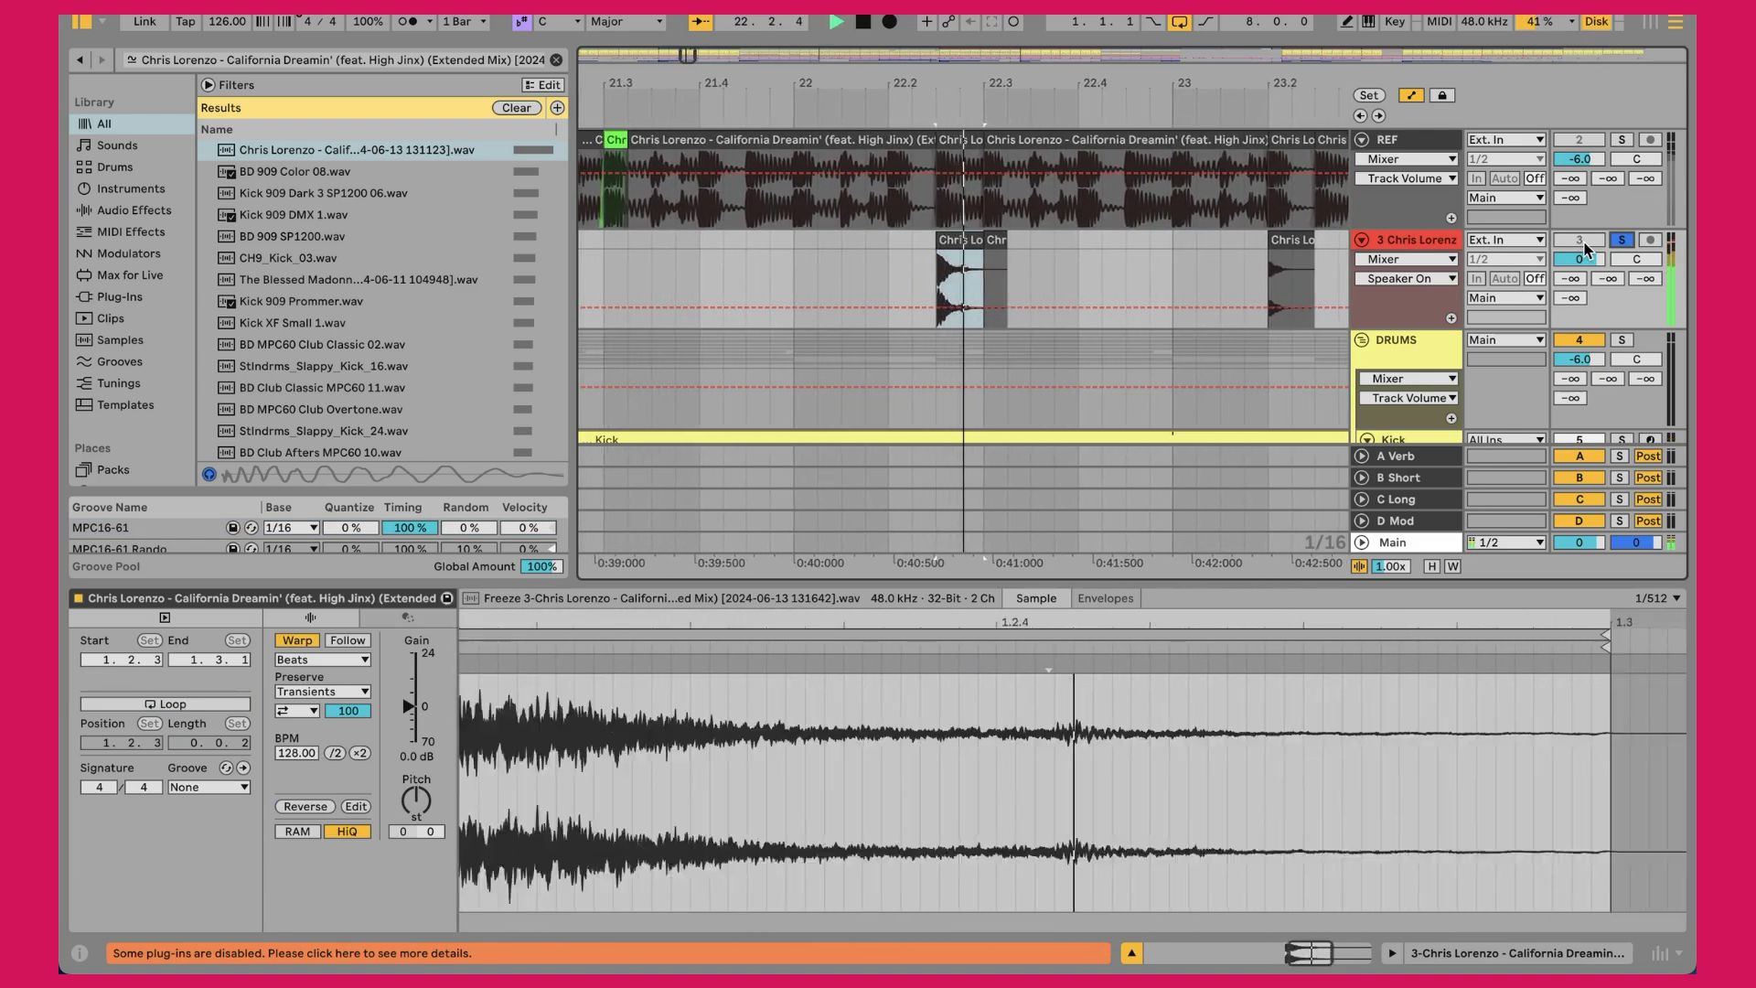
key("space")
key("space")
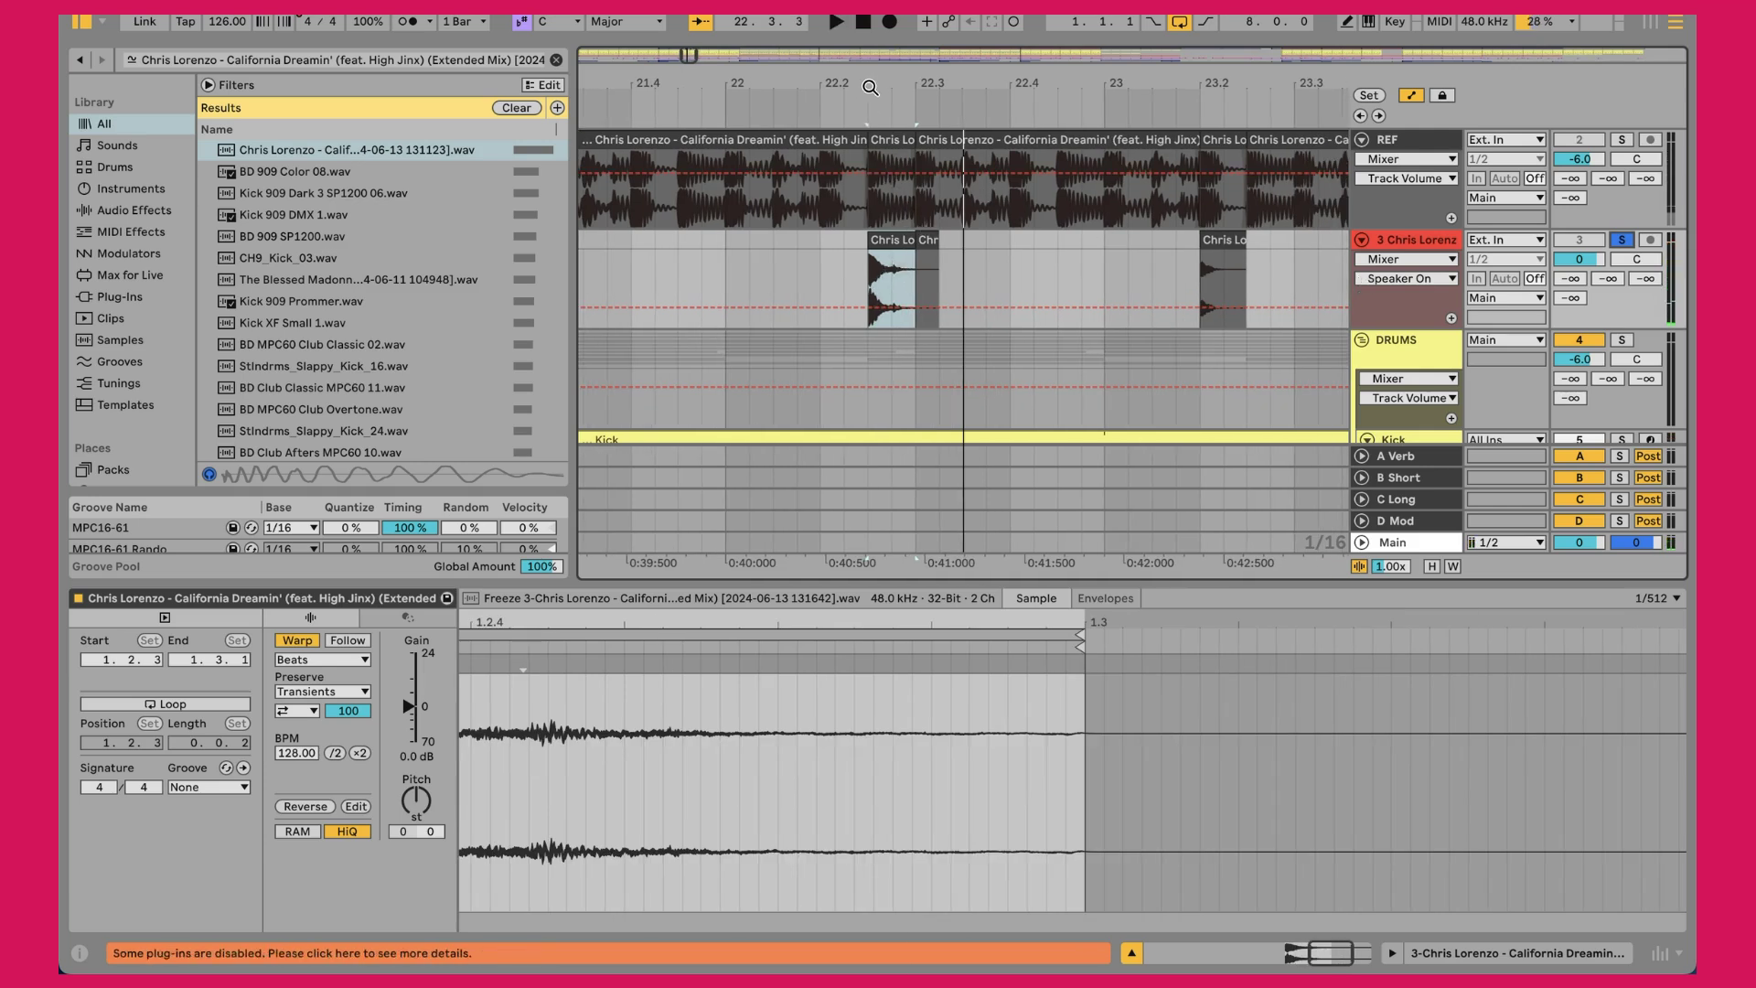
Show the OH track's devices and compare the settings of the Drum Rack's two V-Extractor pads
key("minus")
key("minus")
scroll(1500, 330, "down", 3)
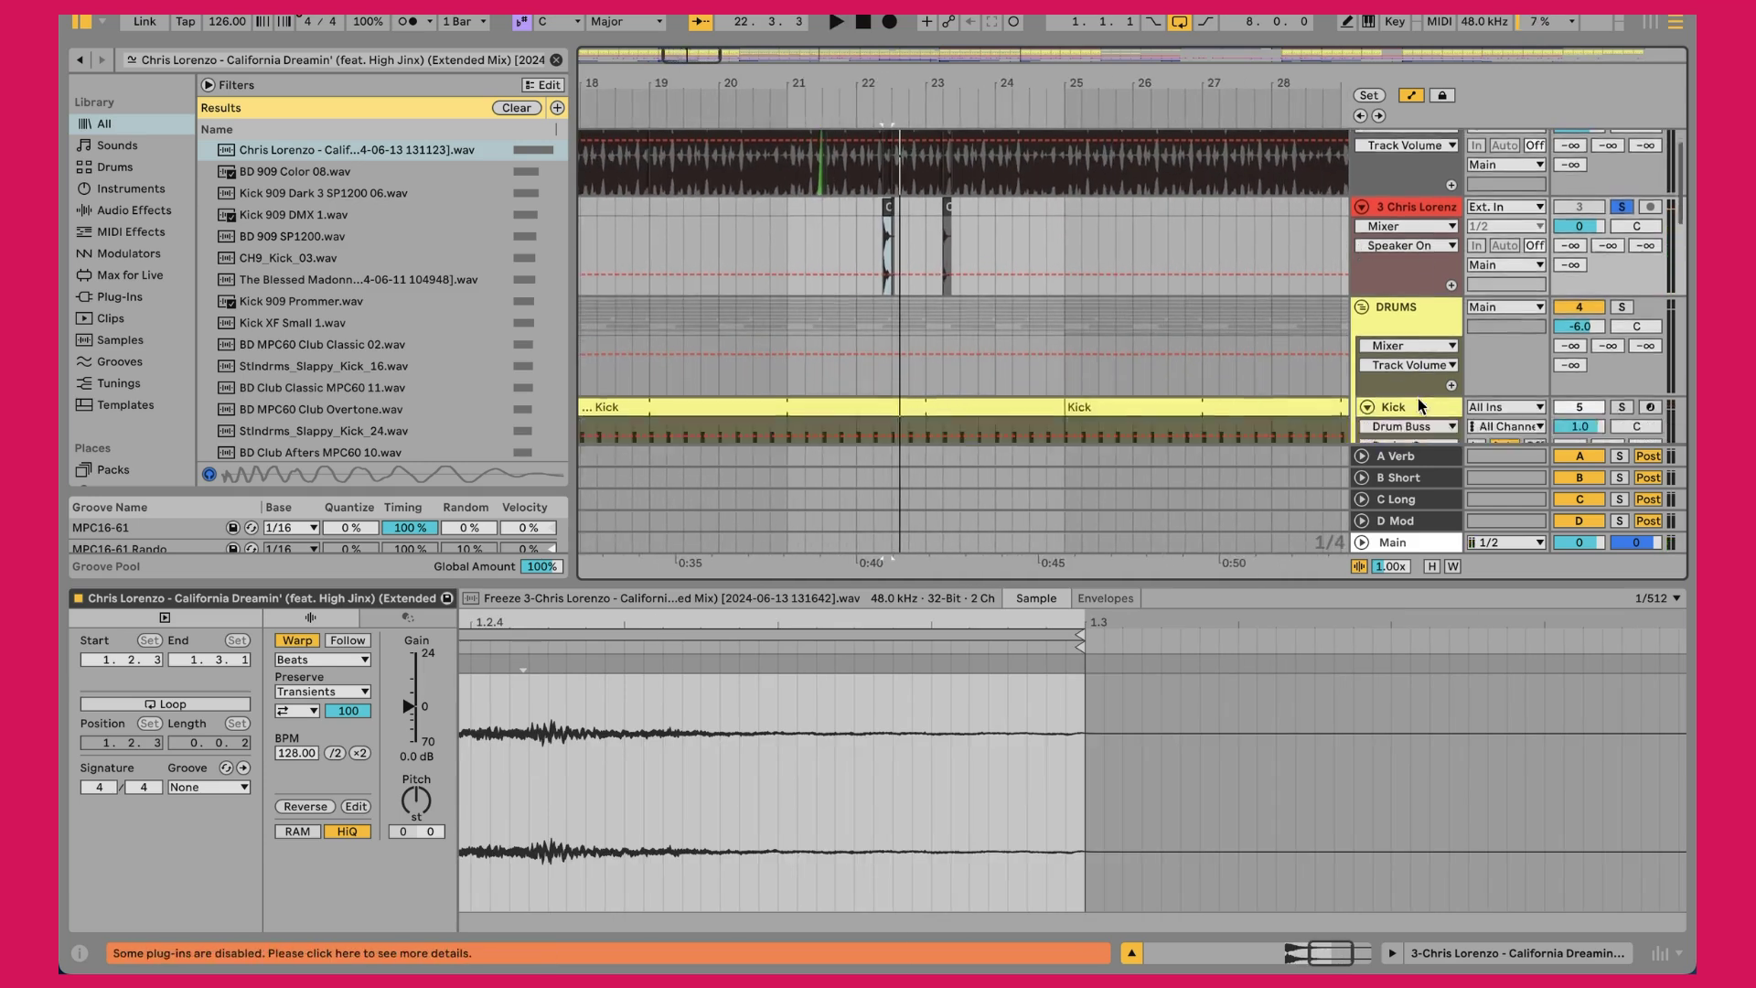
left_click(886, 429)
key("shift+Tab")
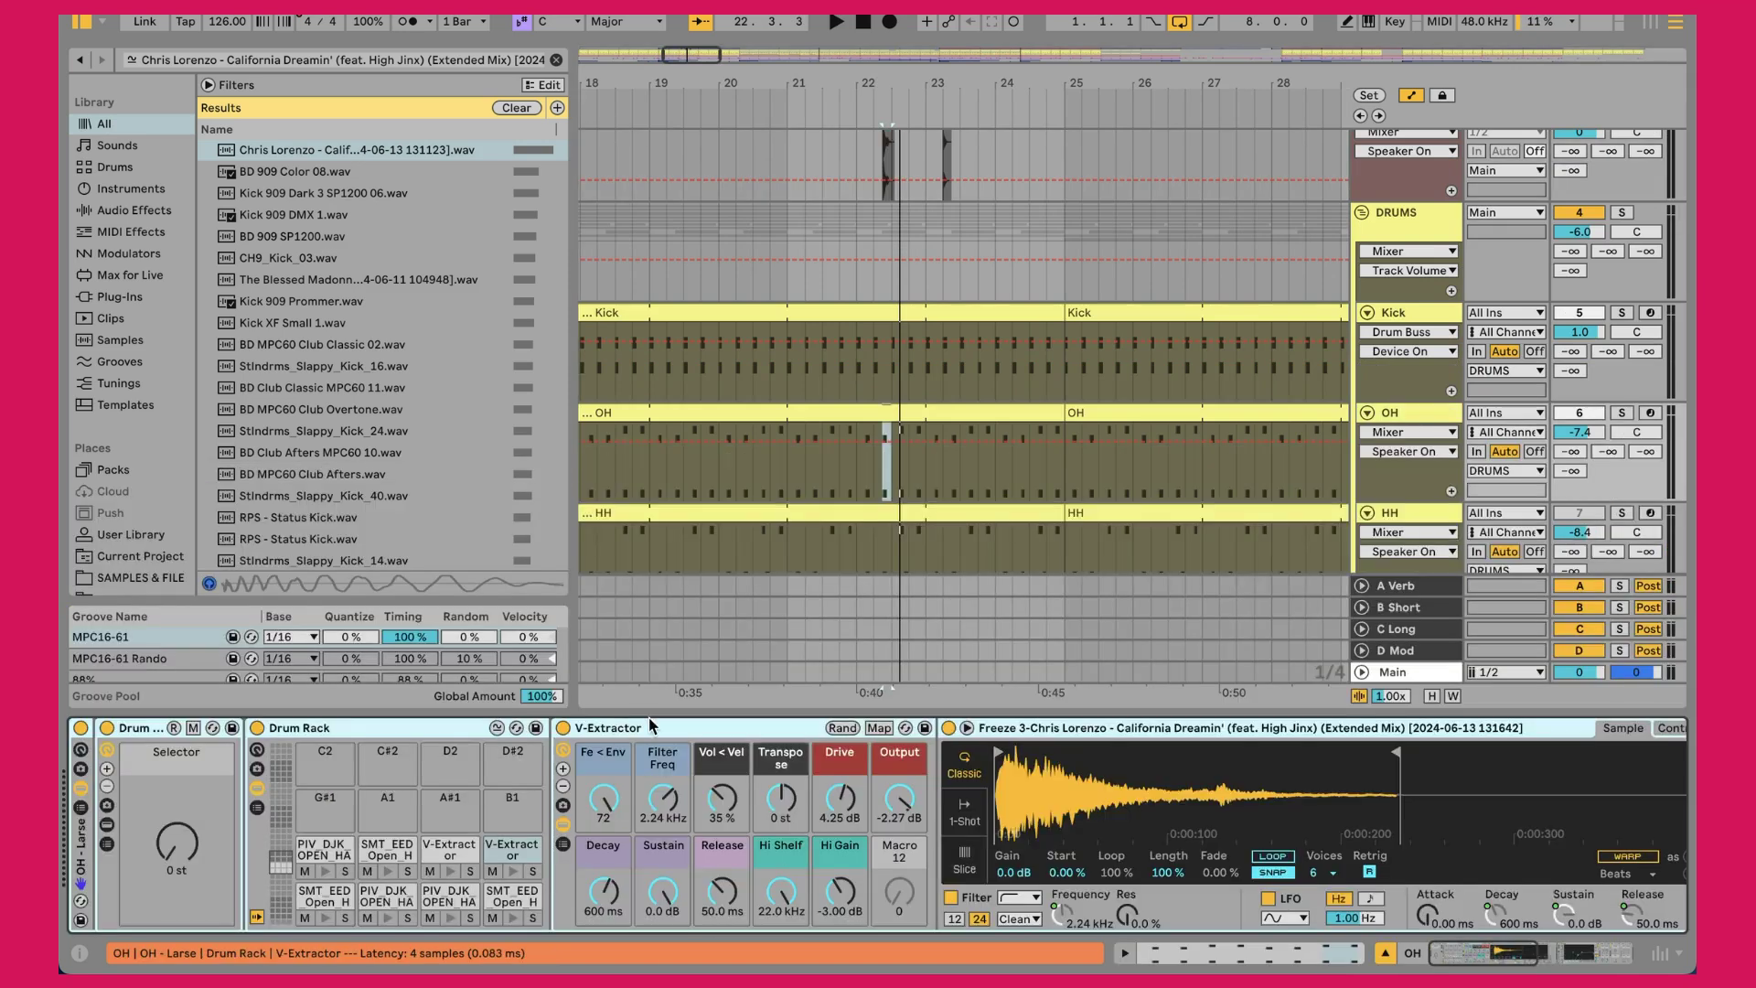
left_click(472, 857)
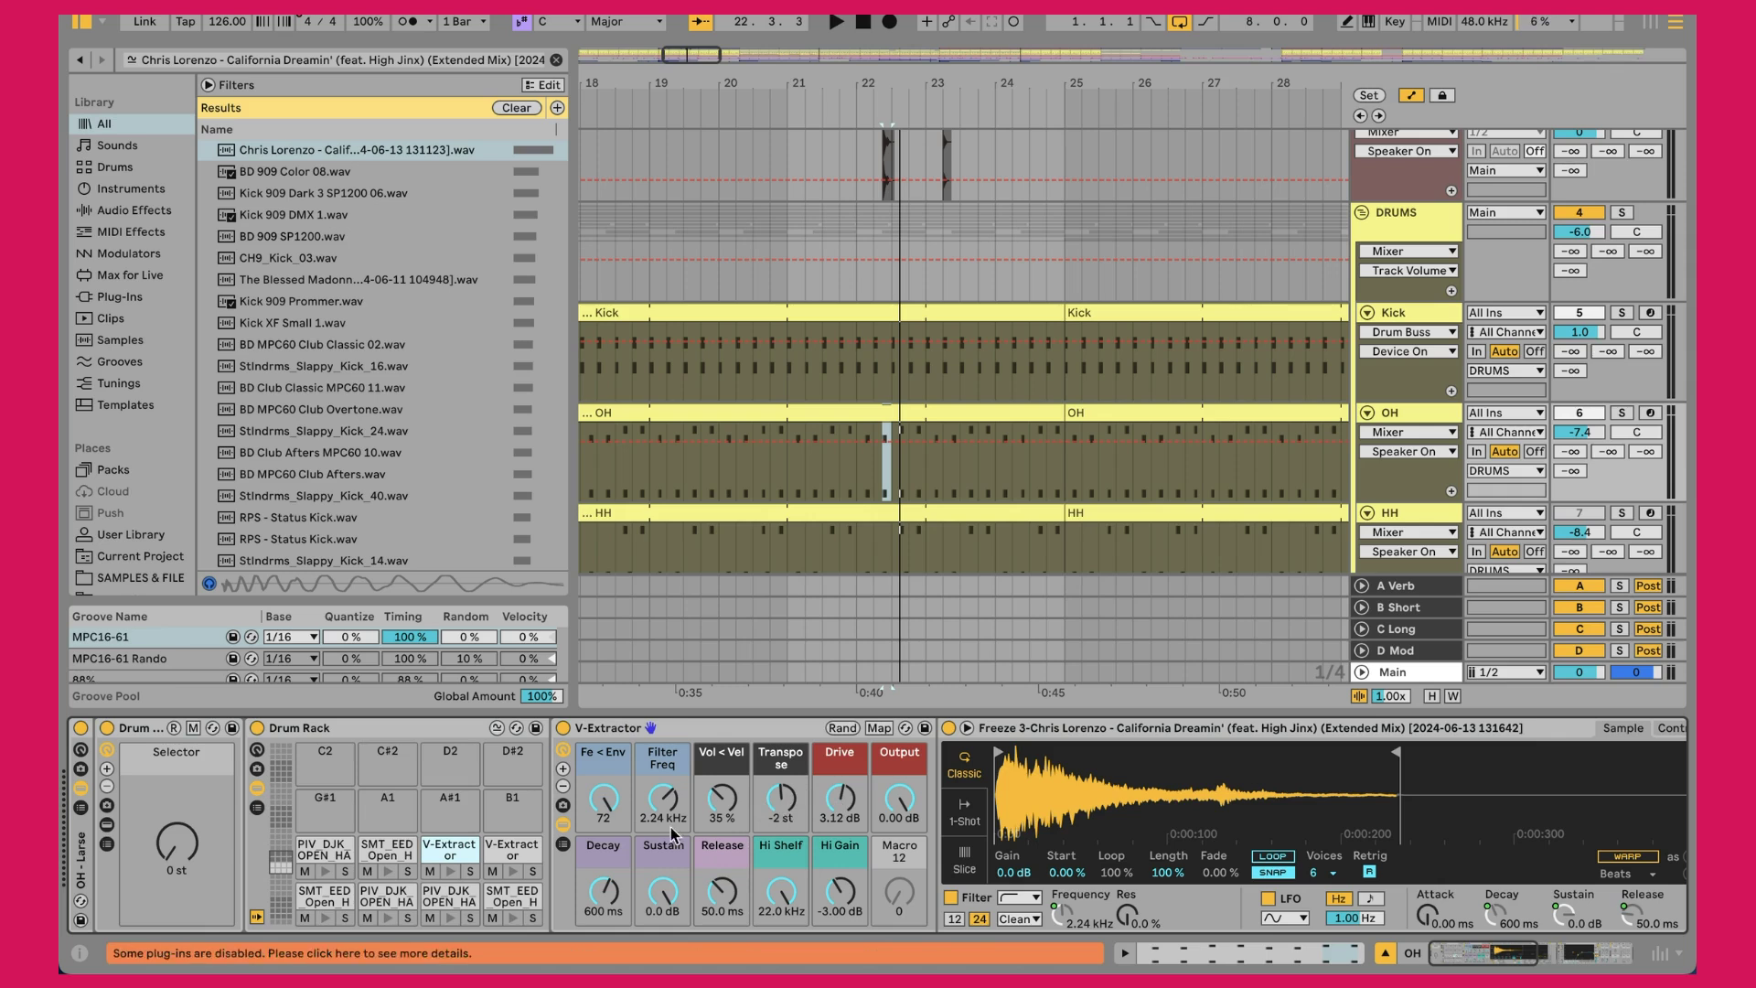
left_click(509, 854)
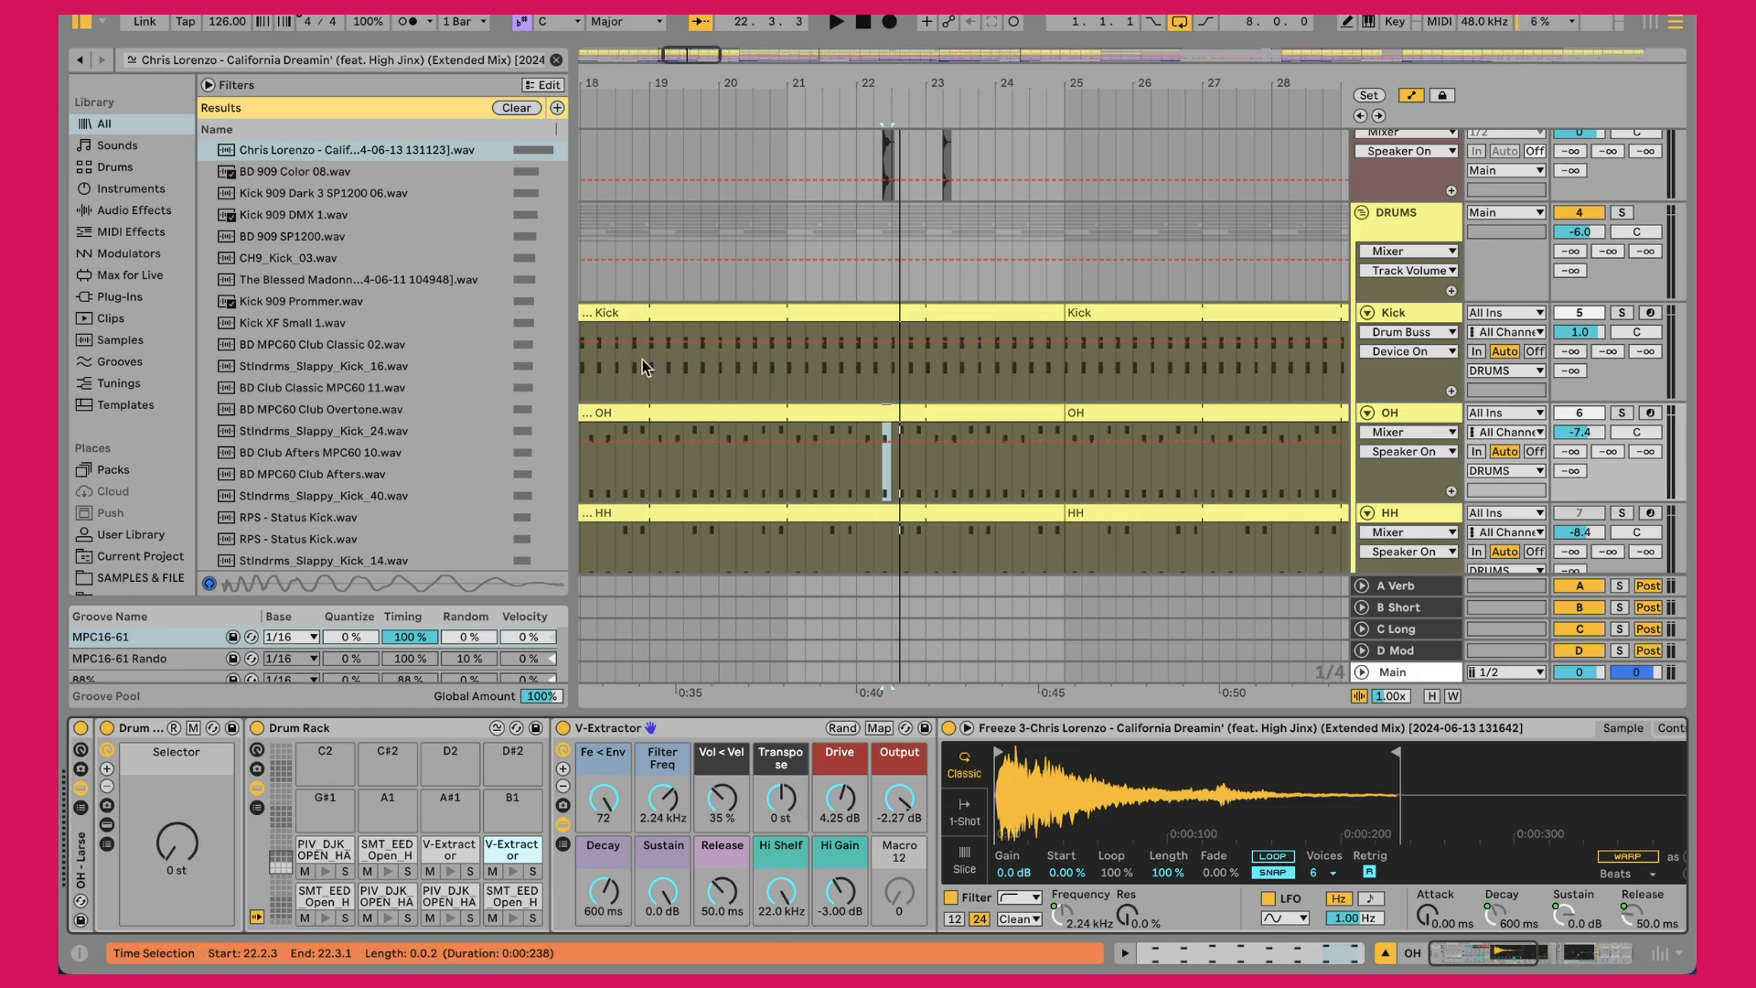
Play the drums from bar 17 and again from 1.1.1, comparing the kick and open hats with the reference
left_click(660, 410)
scroll(660, 406, "left", 5)
key("space")
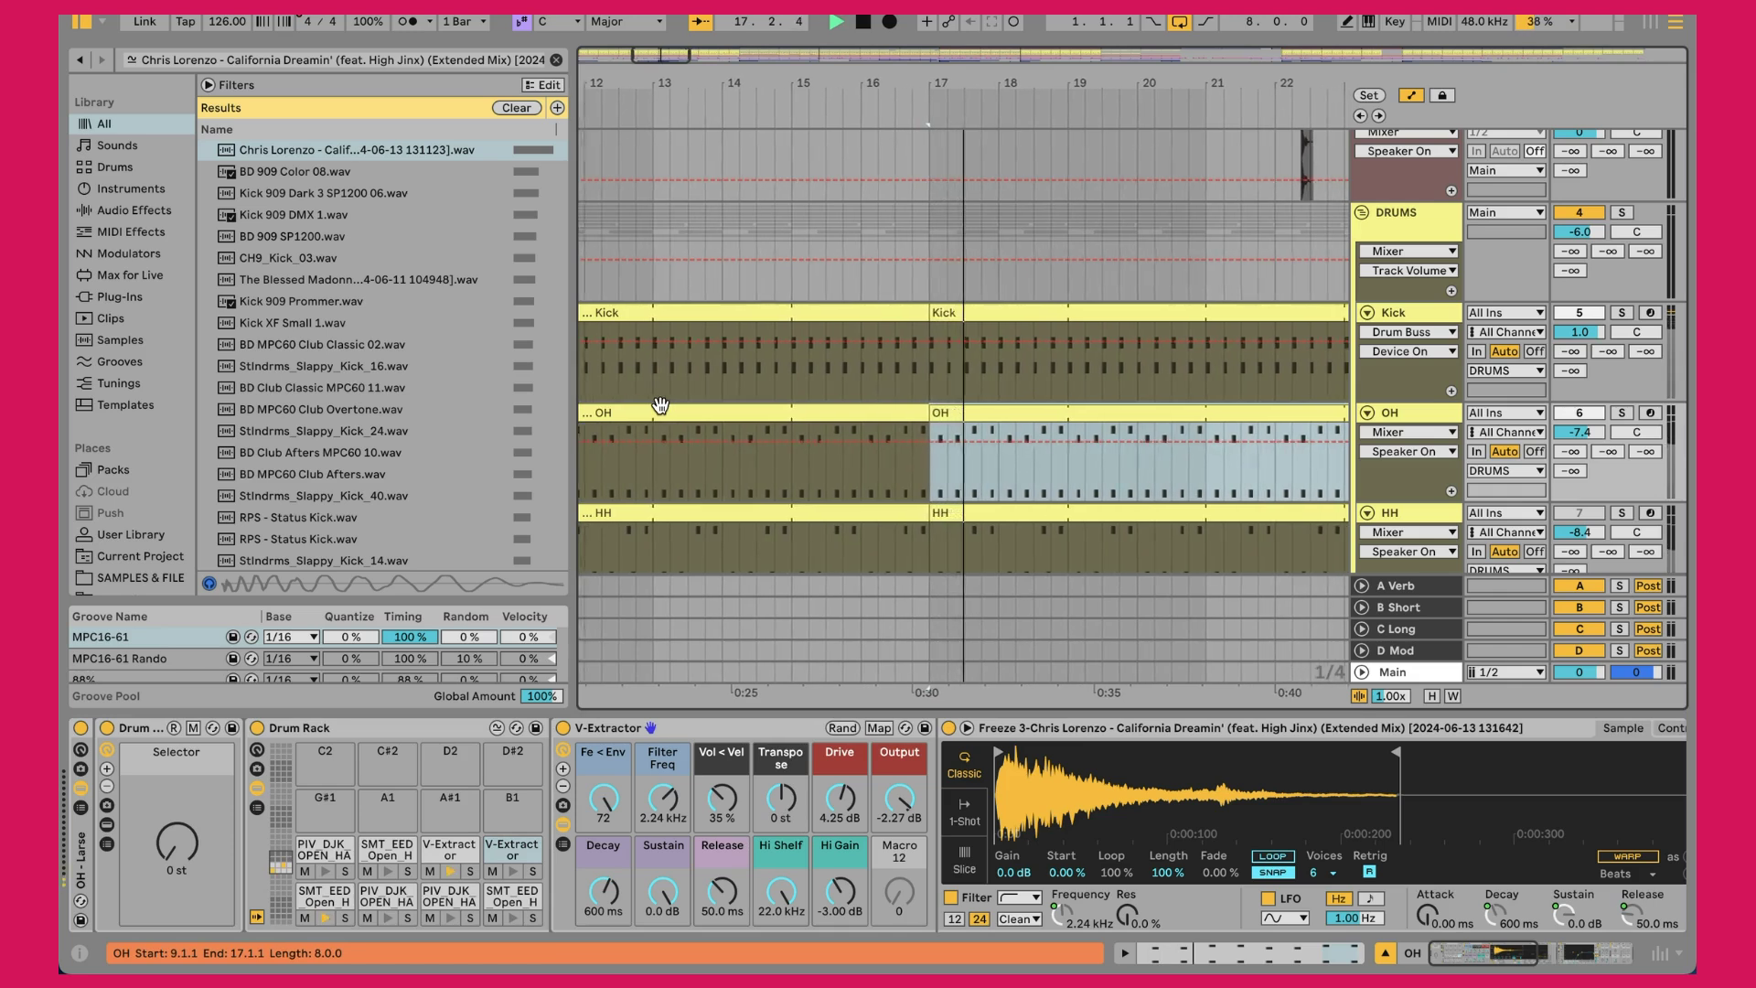
double_click(862, 22)
key("space")
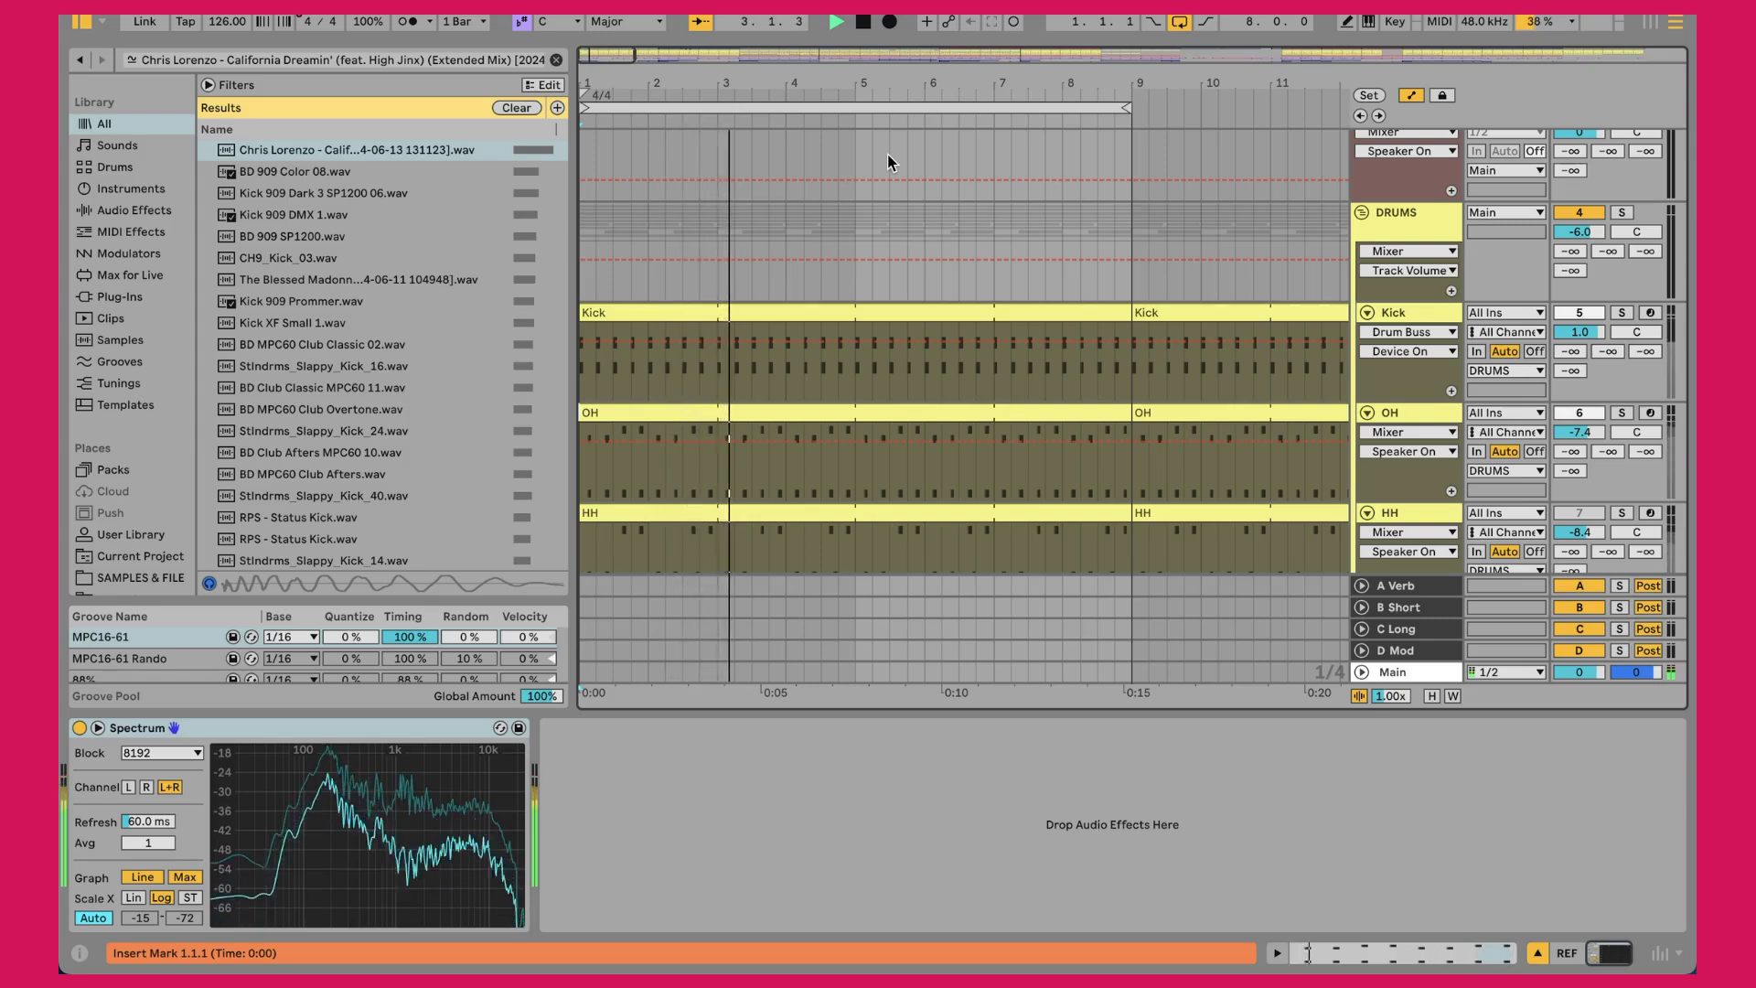
key("space")
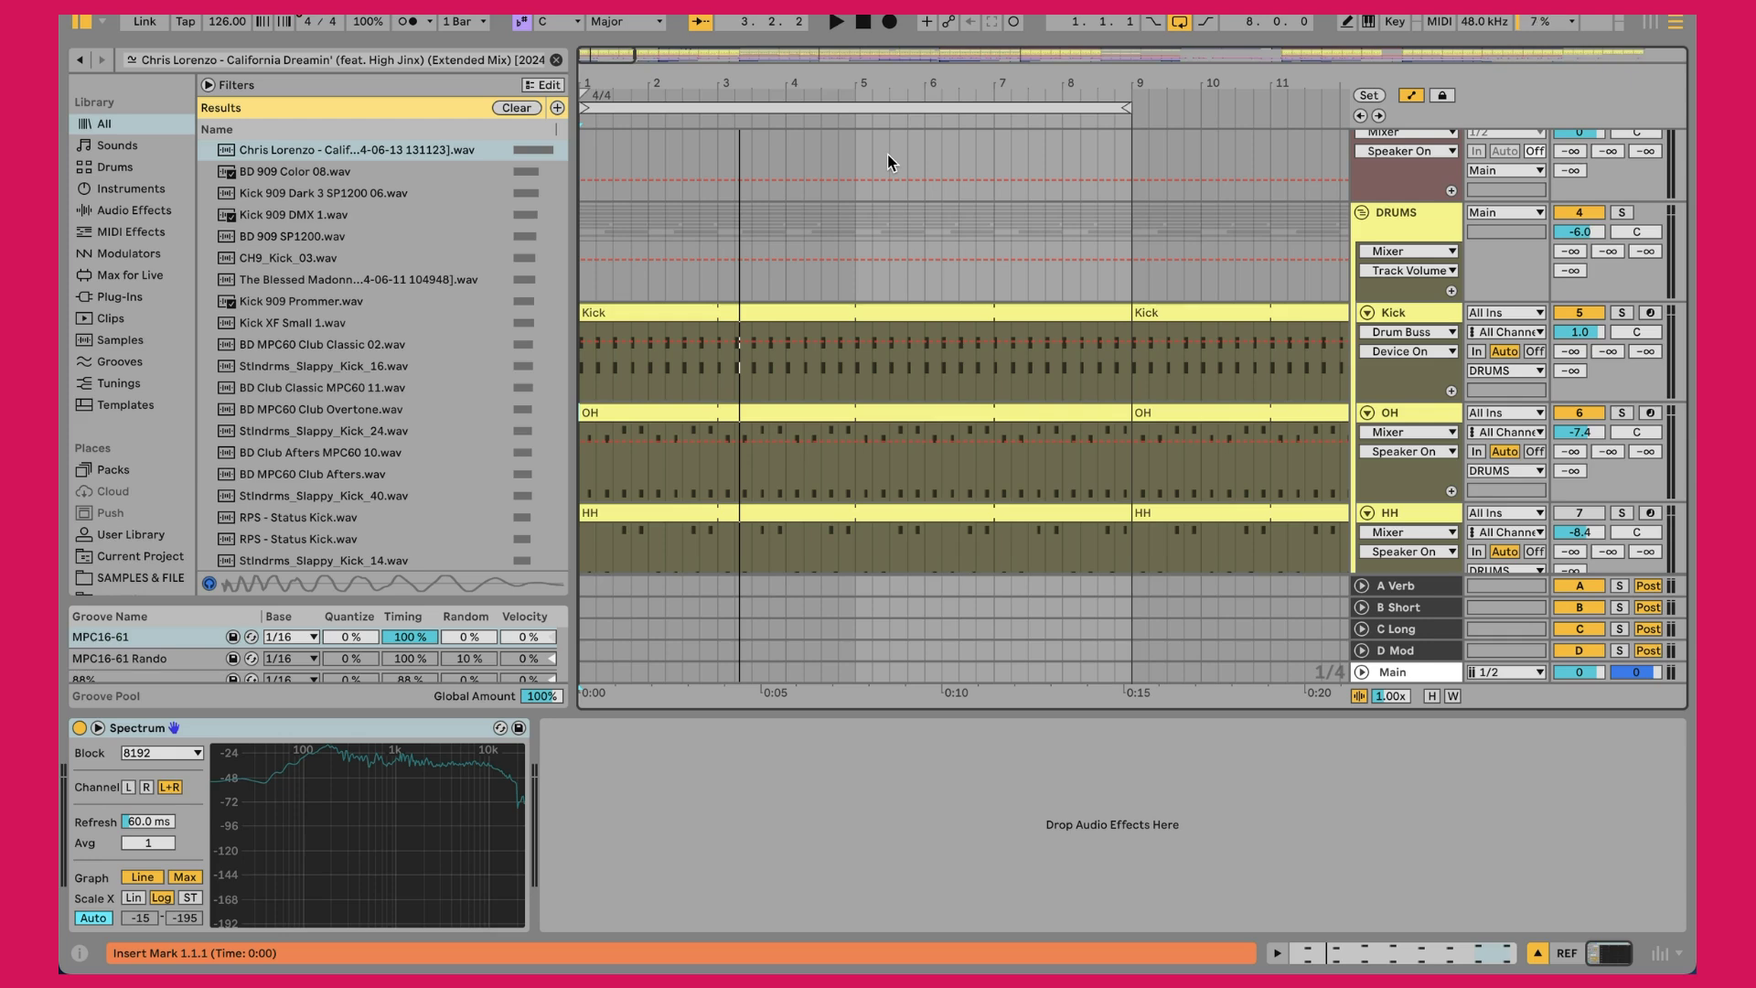
key("space")
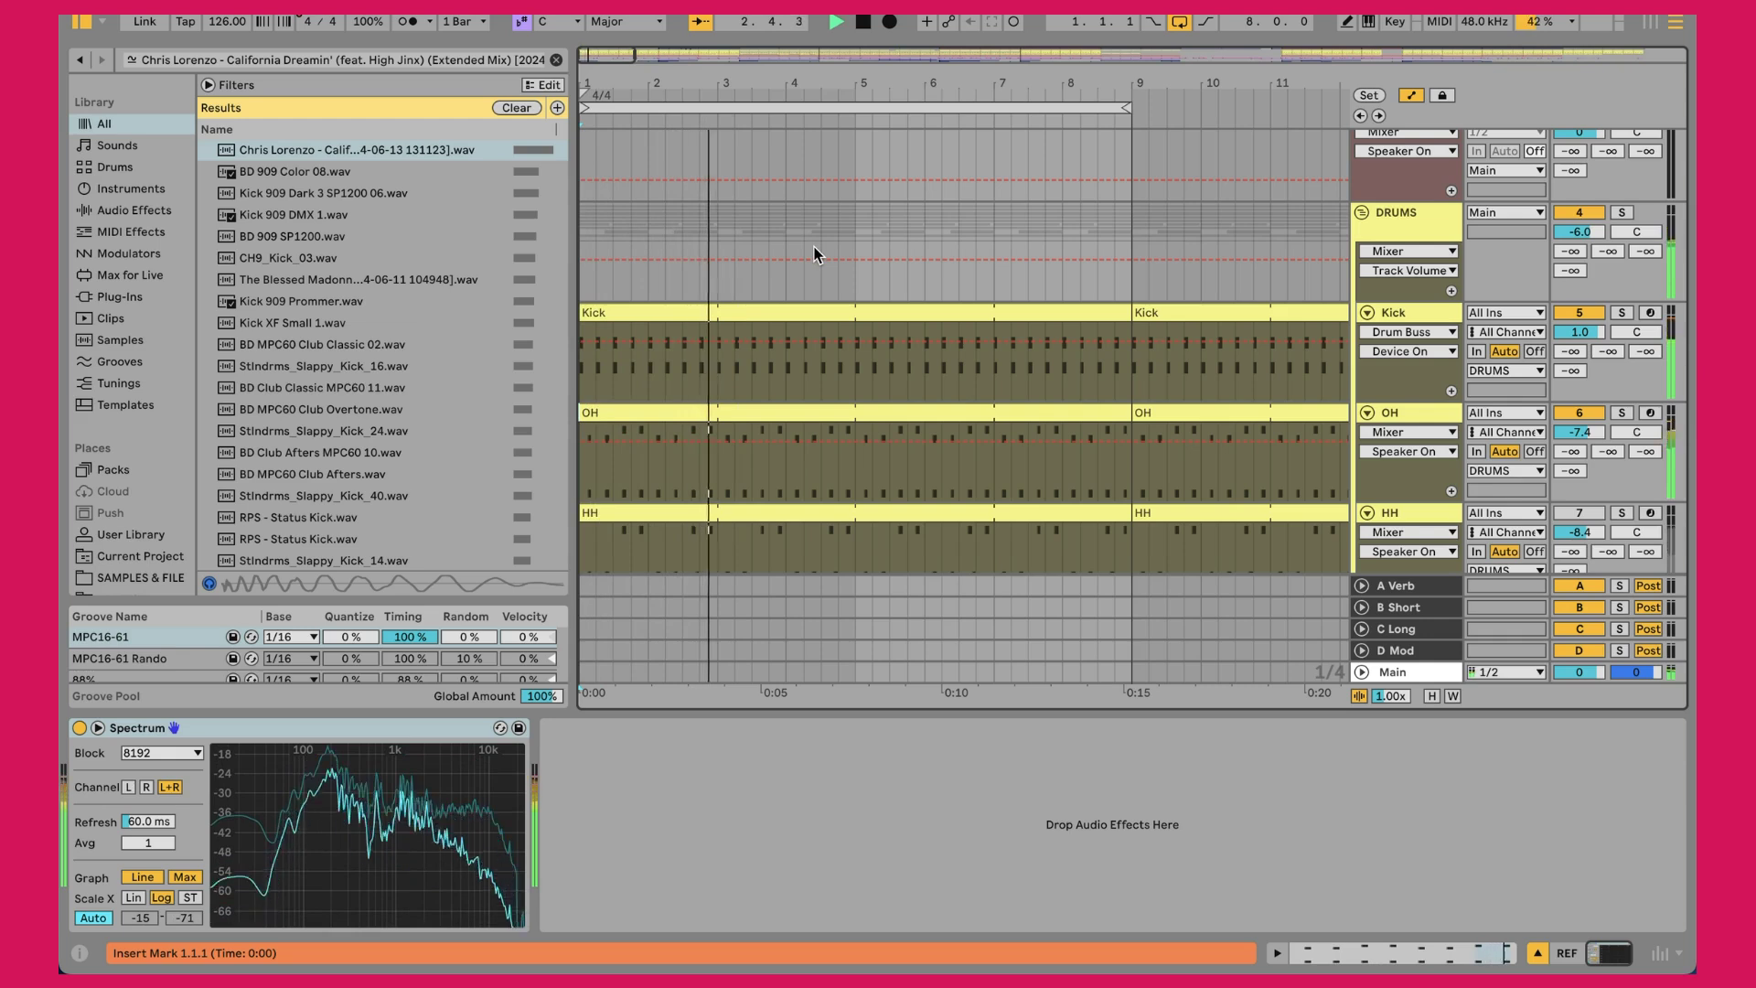
key("space")
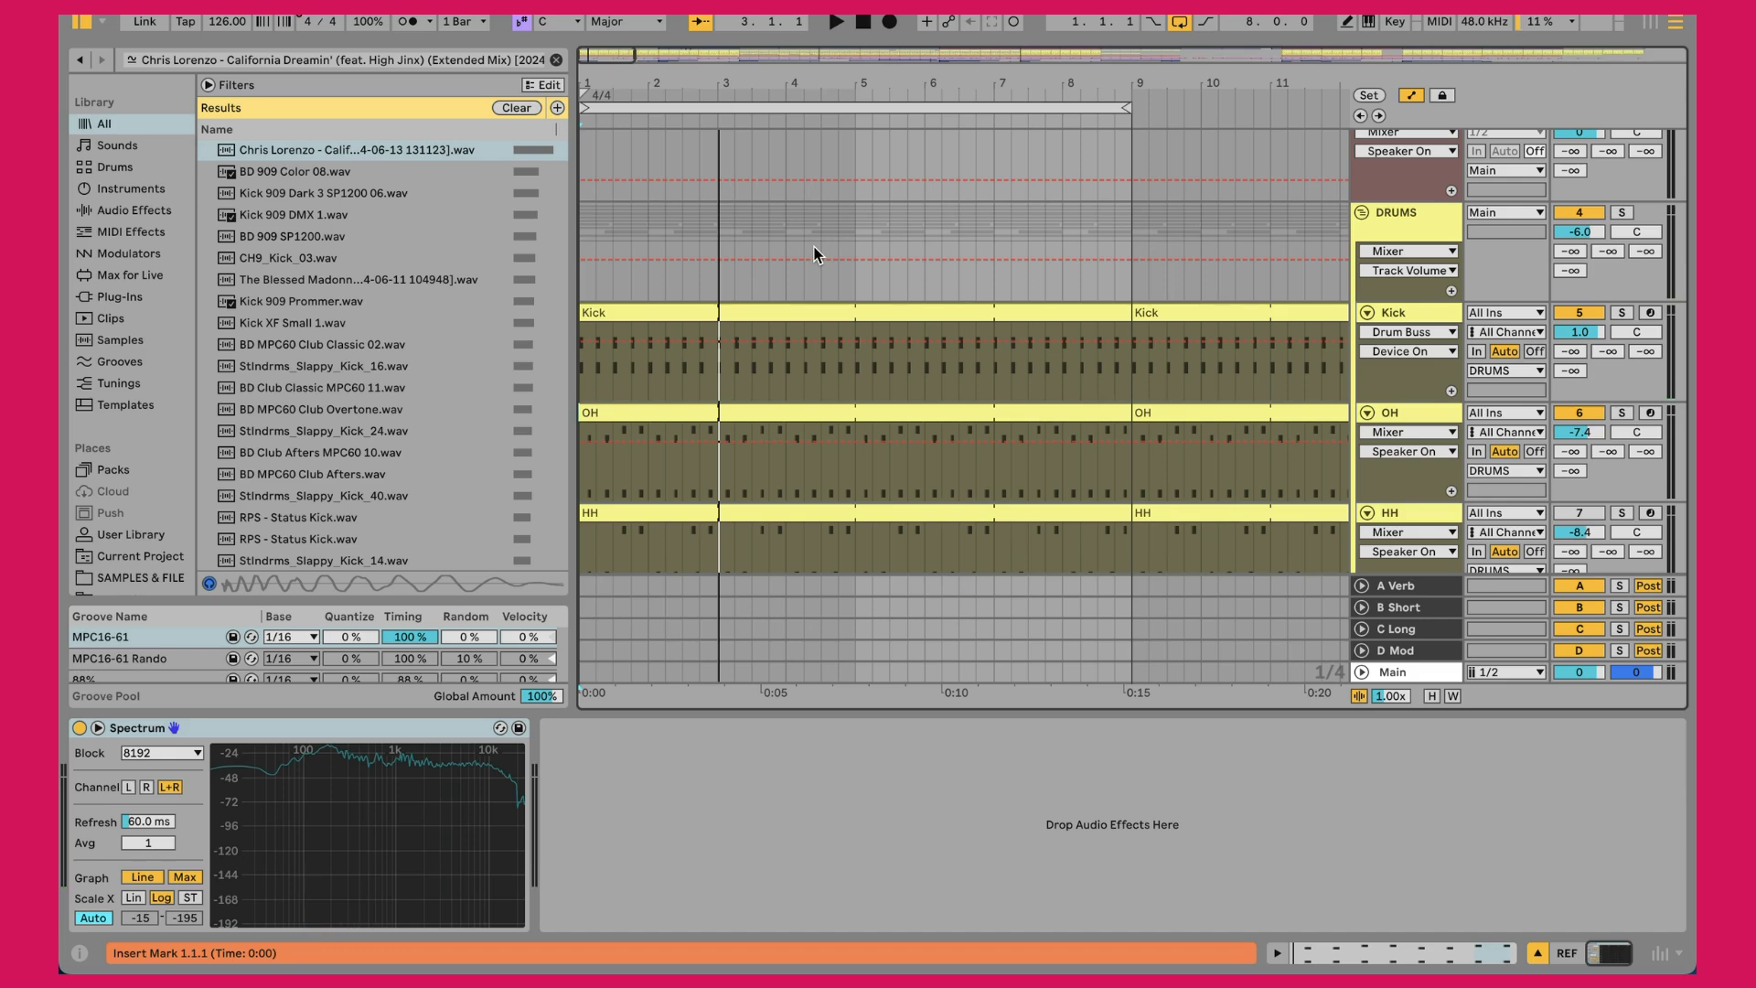
Open the first OH clip's notes and audition the SMT_EED_Open_Hat_13 layer
double_click(636, 413)
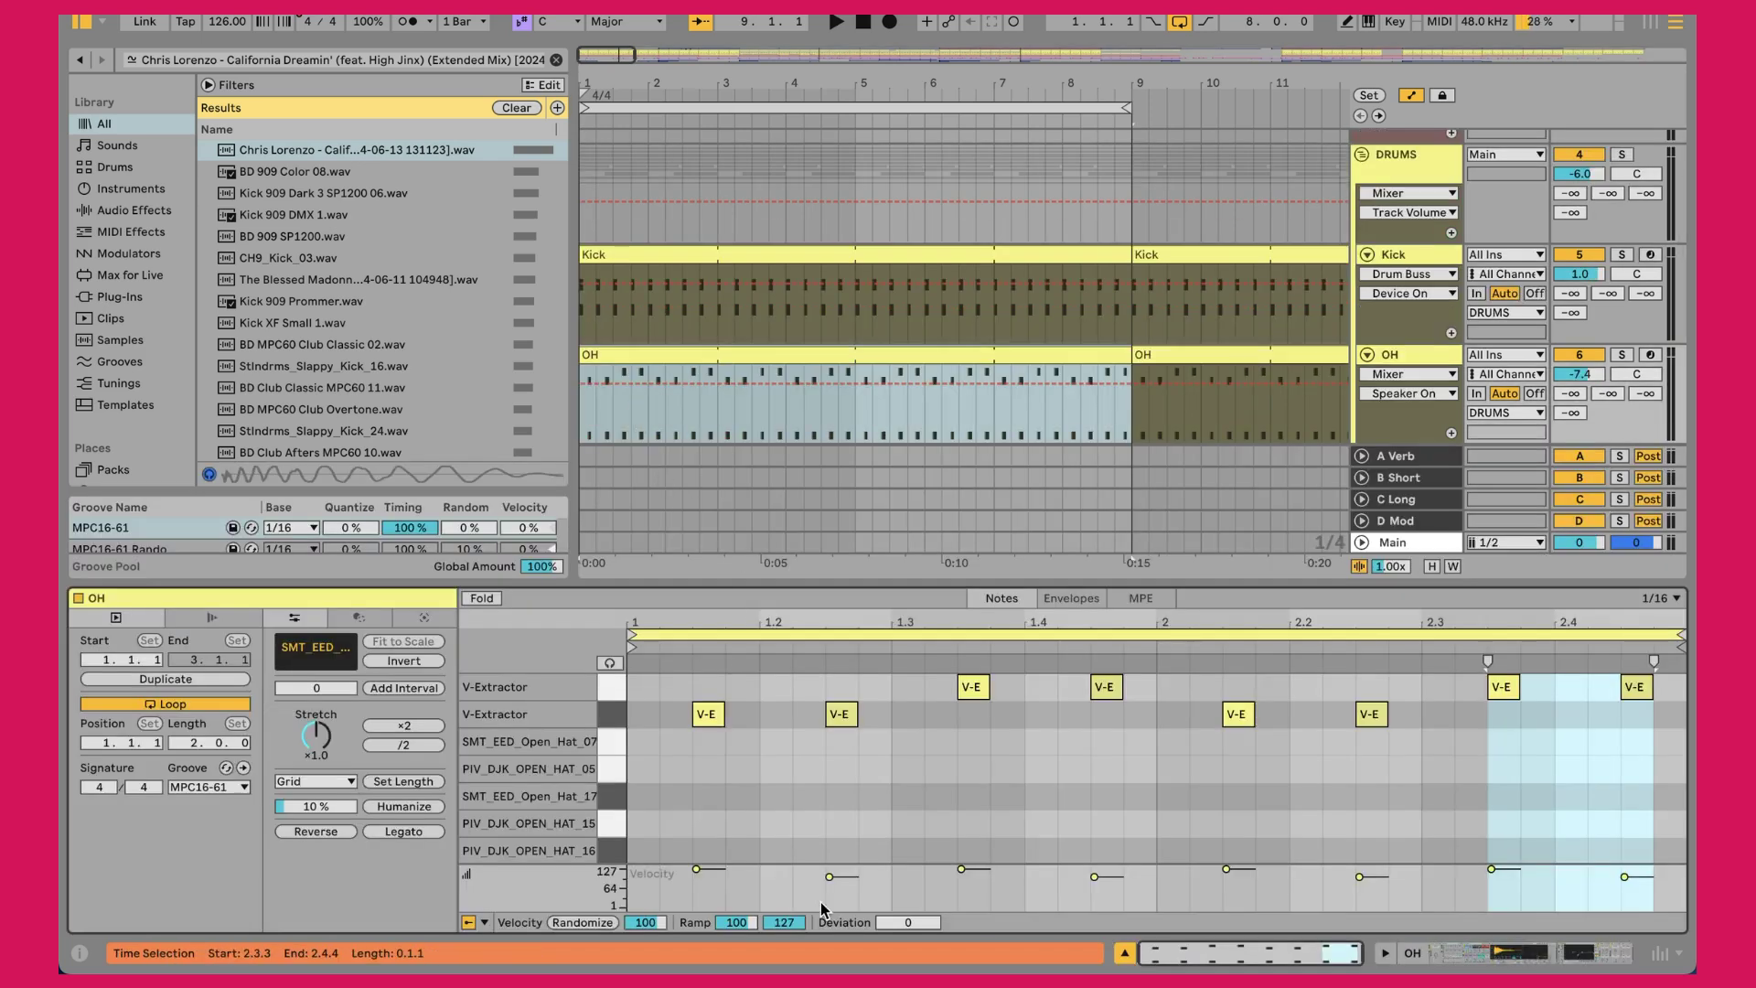
scroll(773, 764, "down", 1)
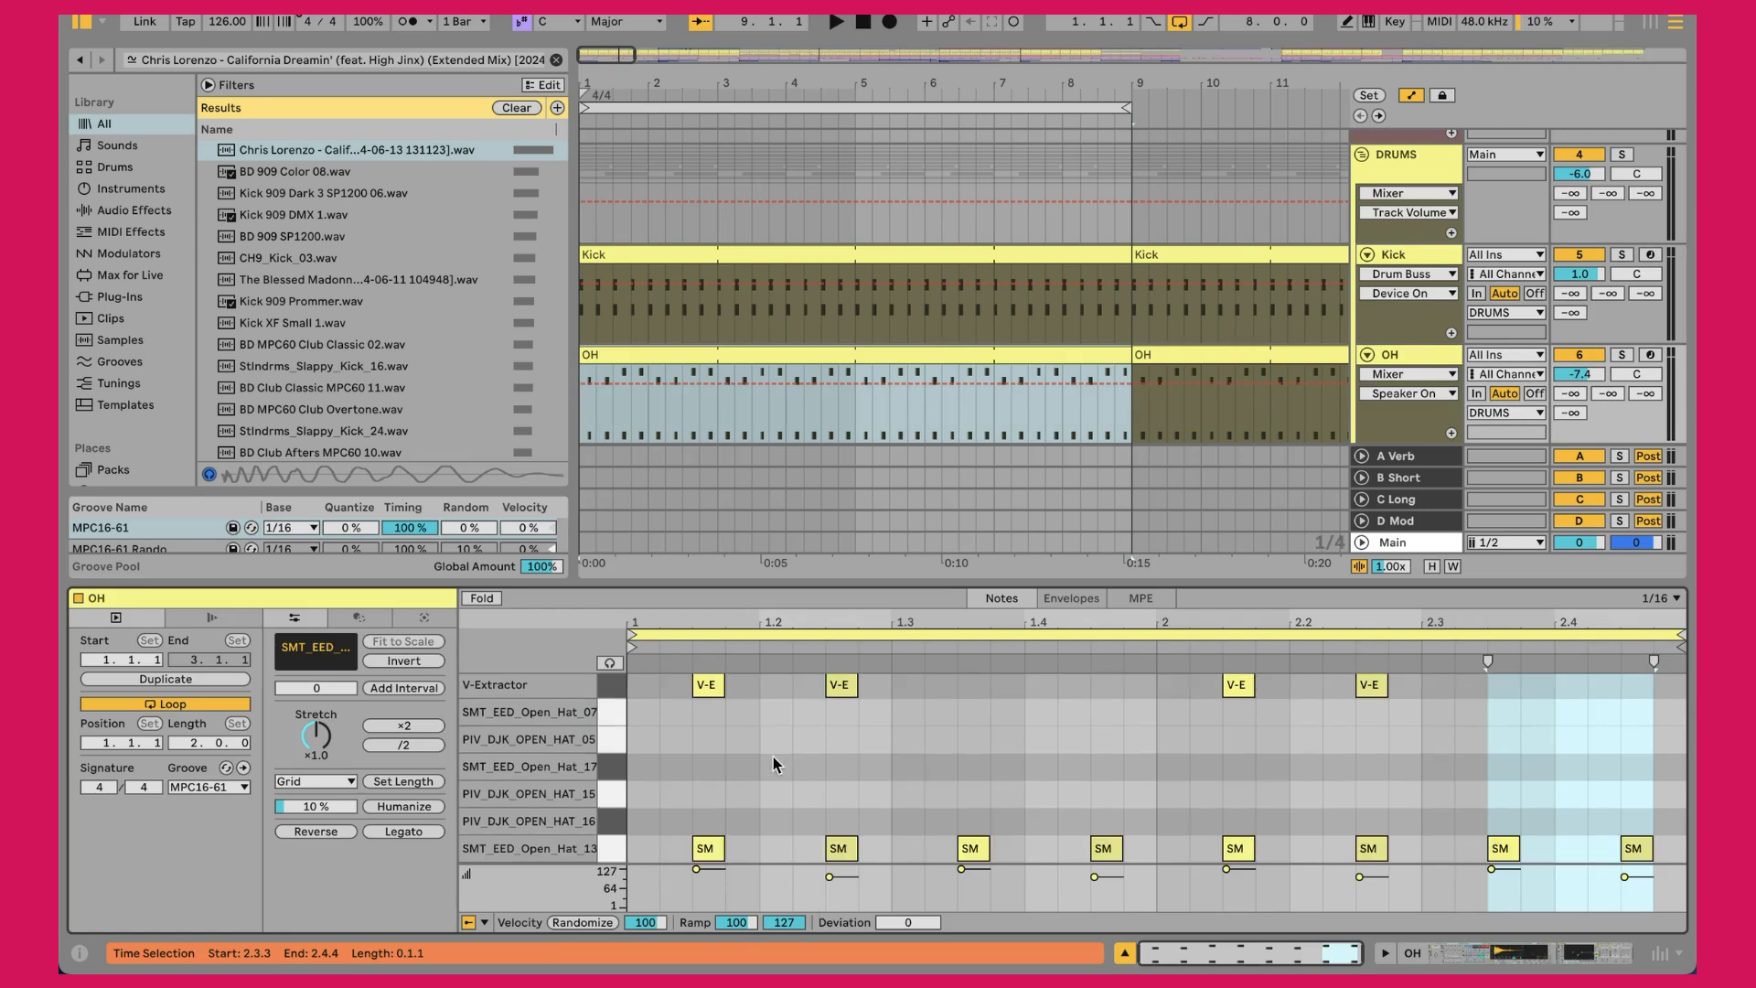
left_click(609, 856)
key("space")
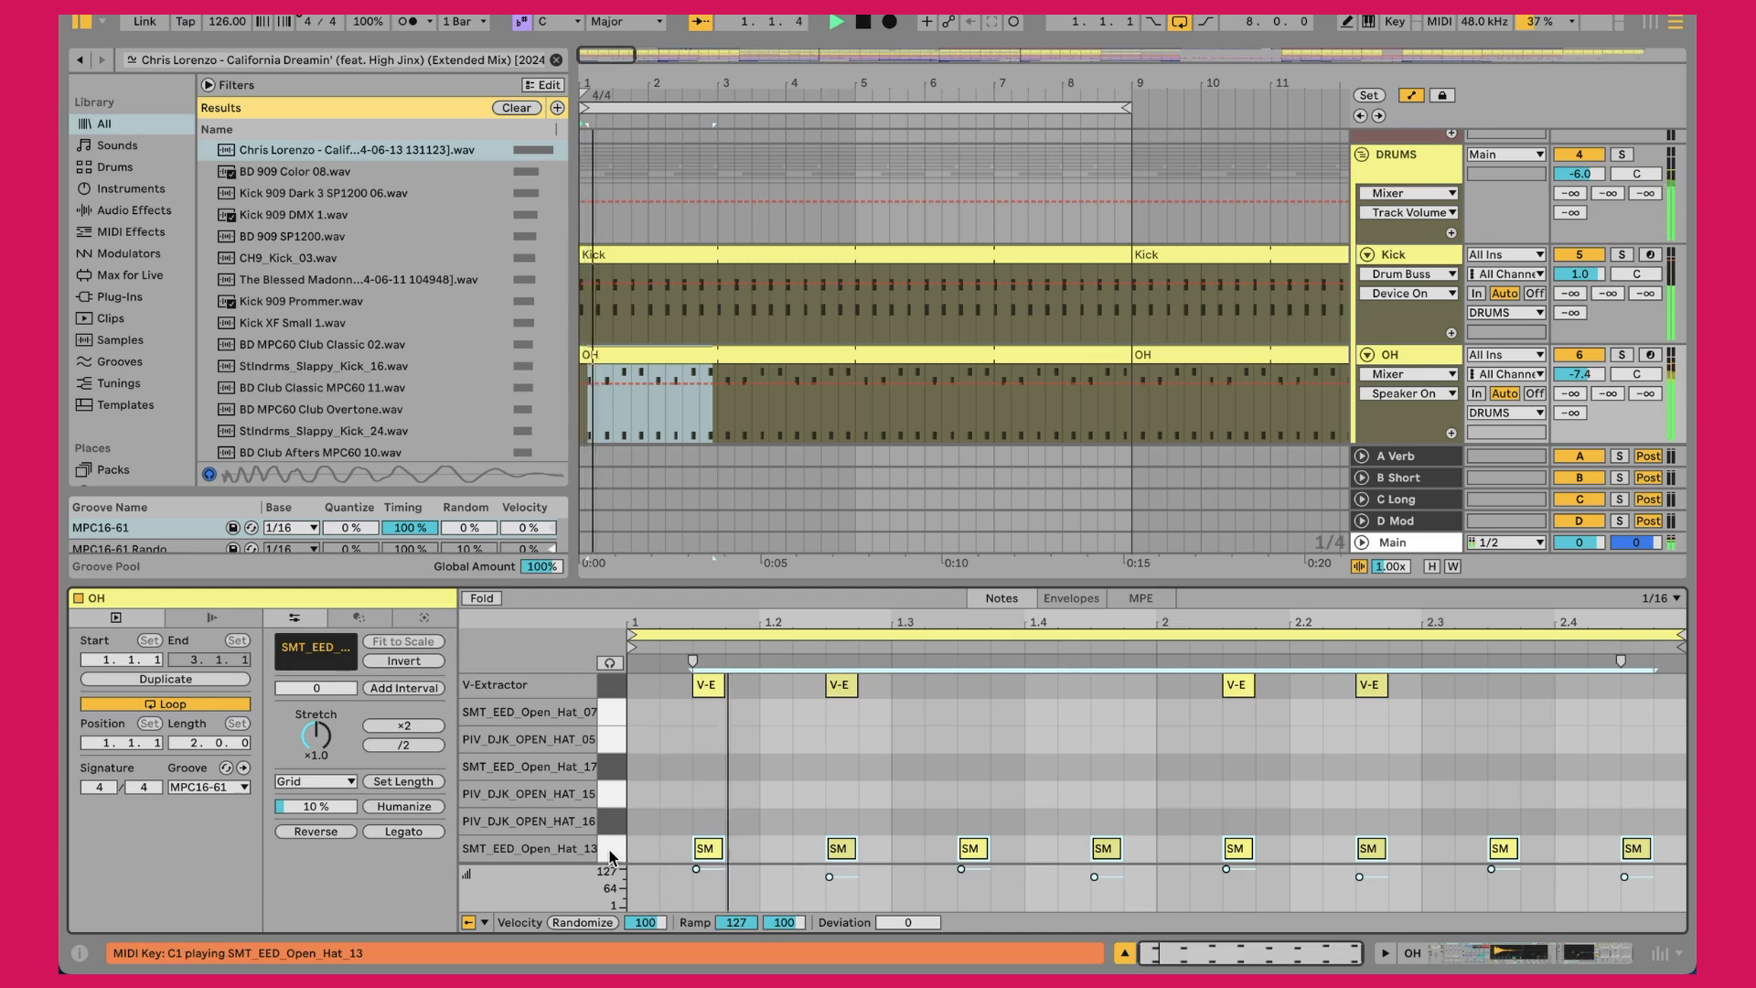
Show the OH track's devices and solo the SMT_EED_Open_Hat_13 pad during playback, comparing it with the REF track
key("shift+Tab")
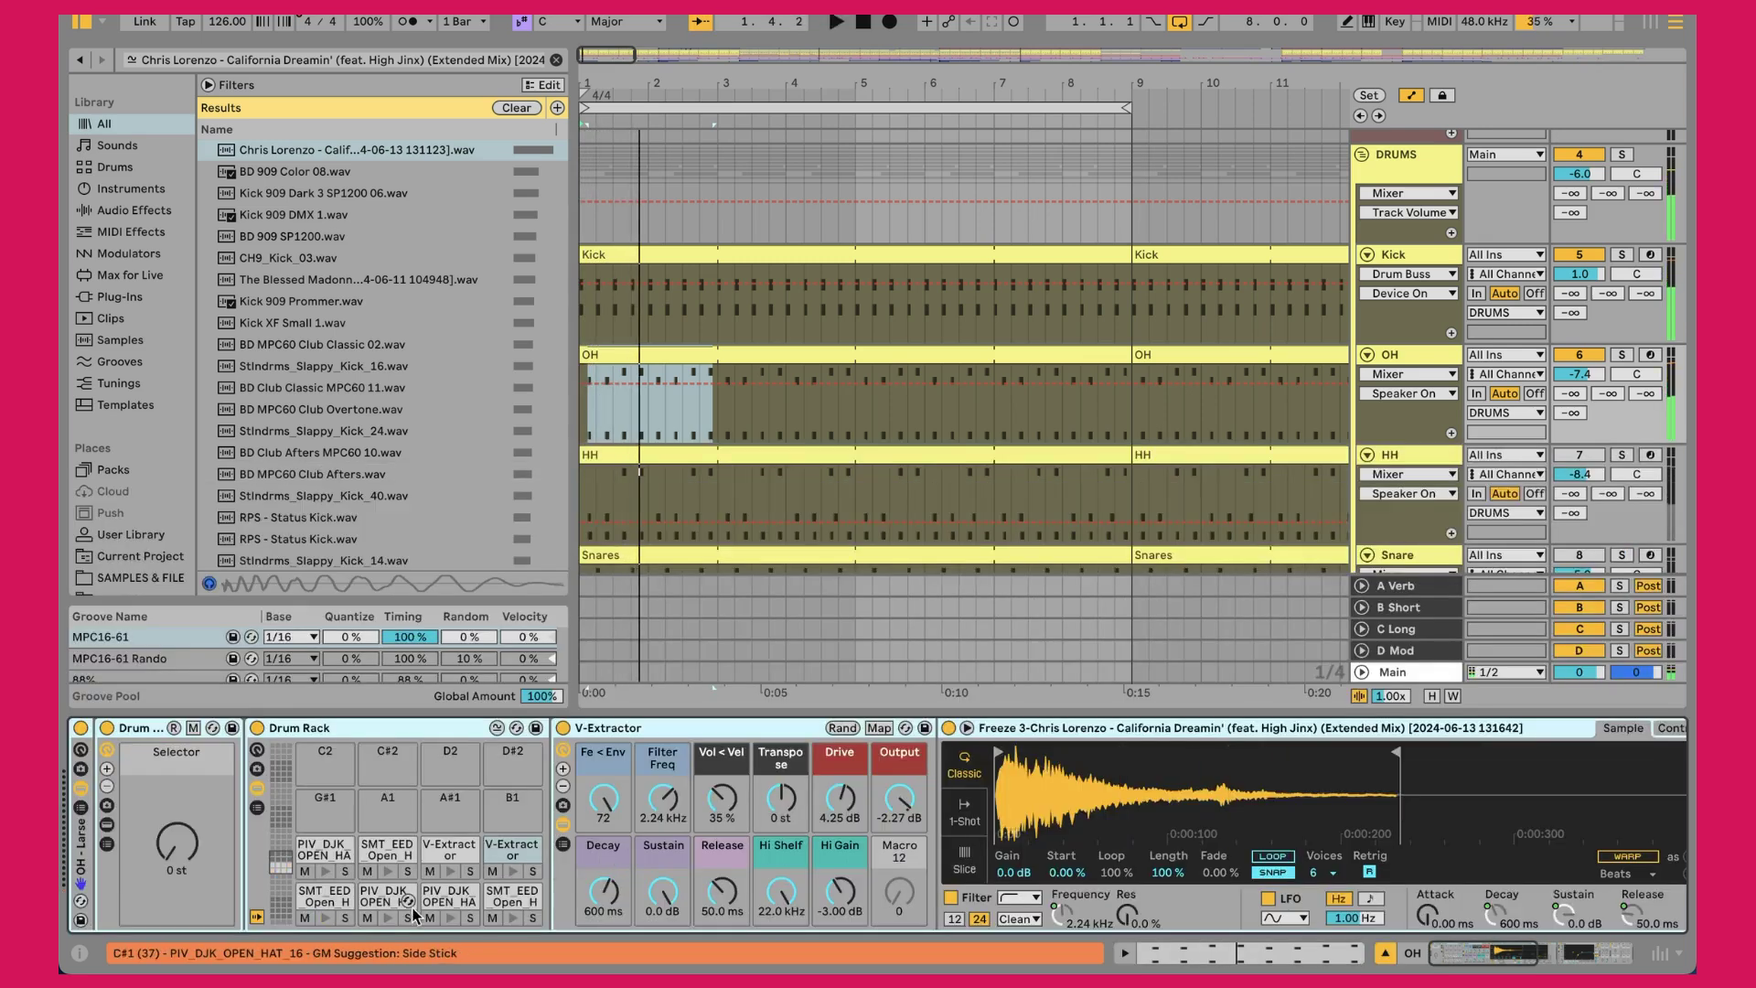
left_click(343, 918)
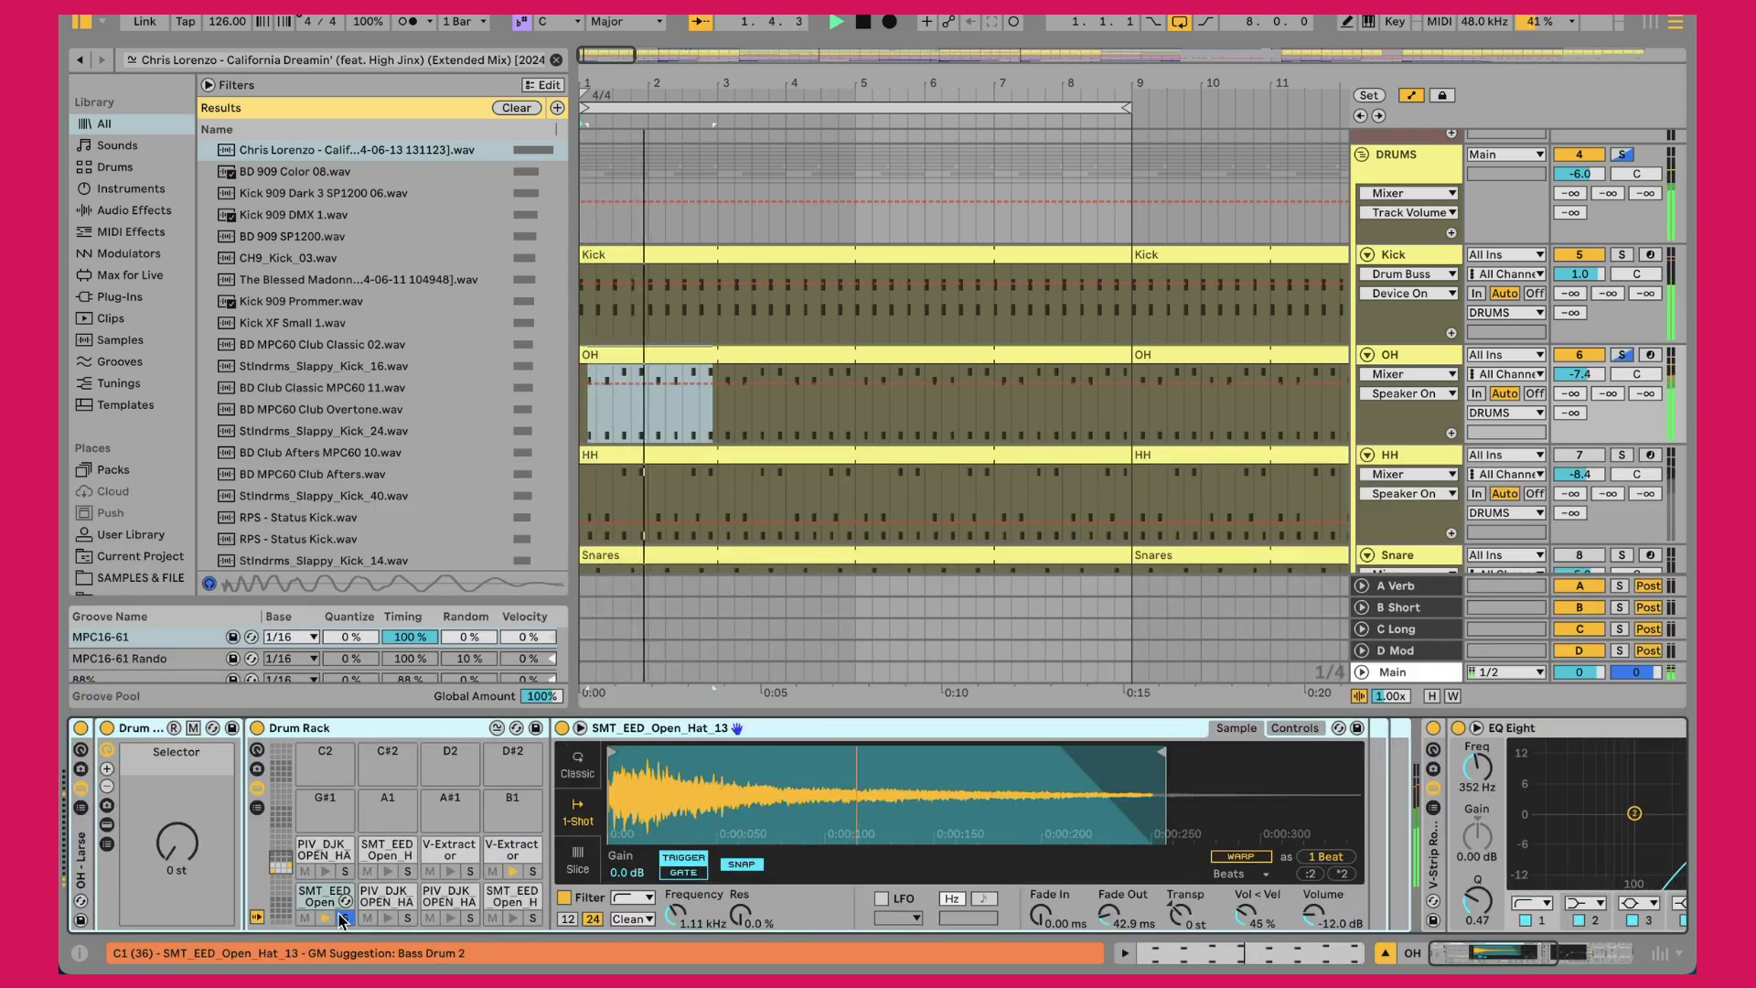
key("s")
key("s")
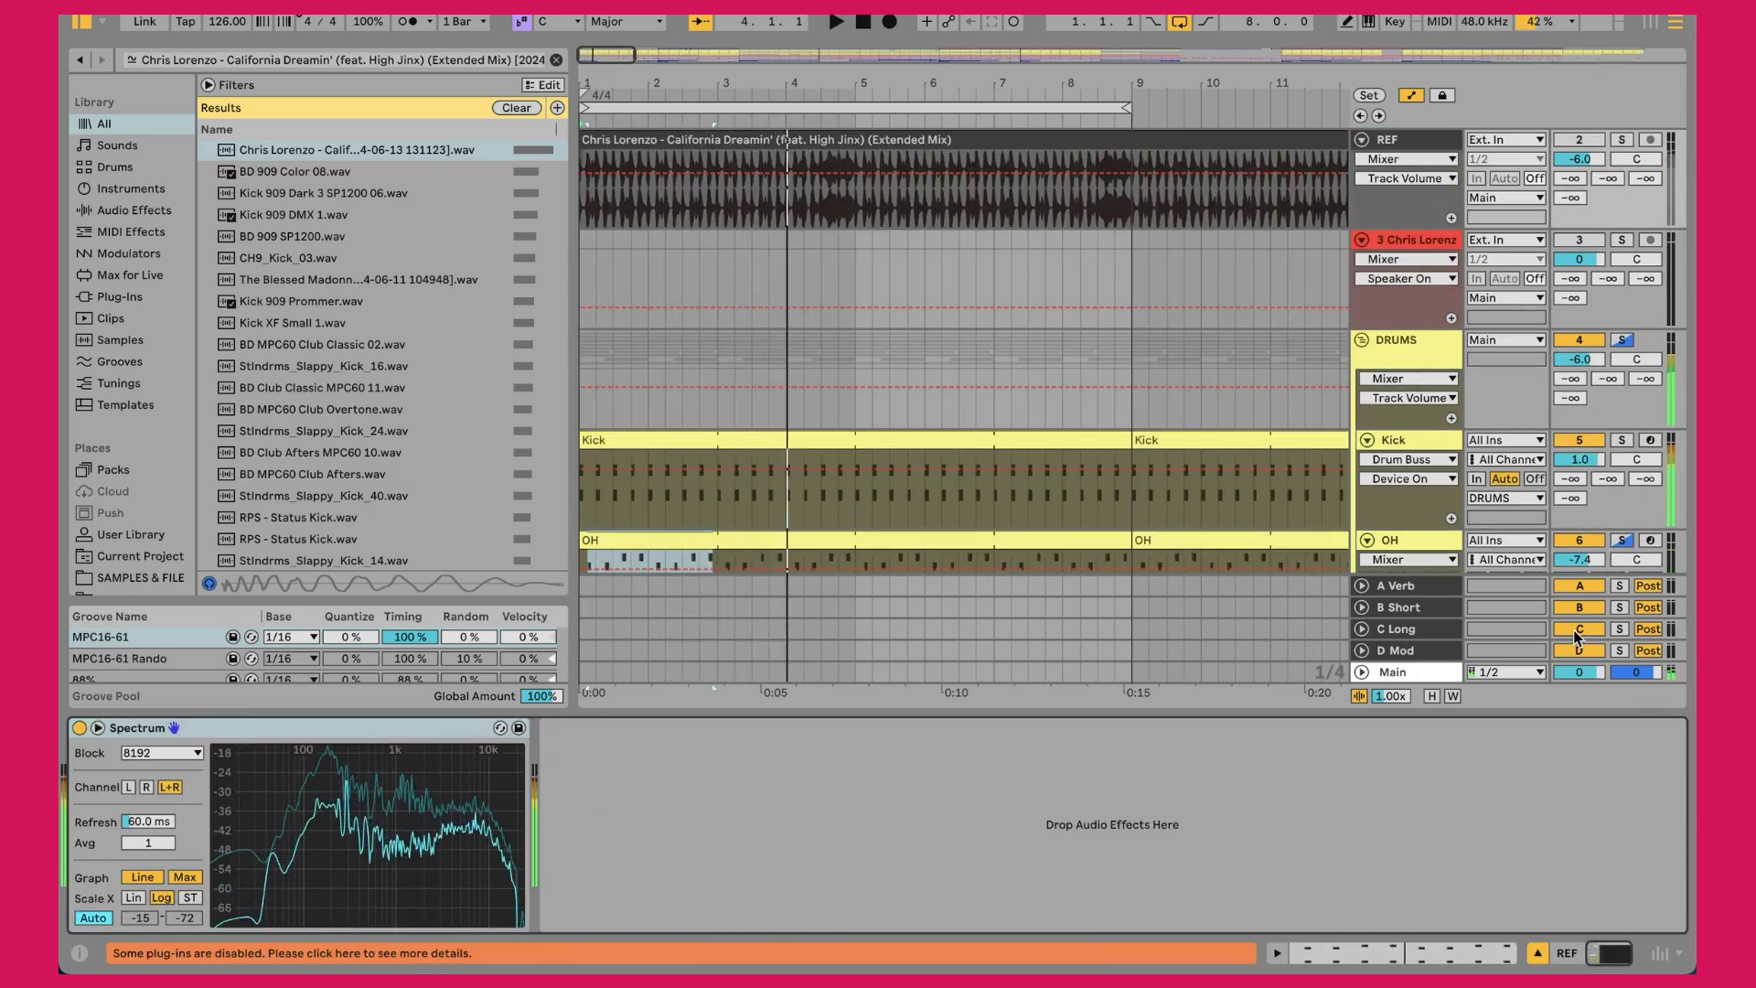
Examine the OH track's EQ and effect racks, viewing the kHs Transient Shaper inside the TRANS rack and closing it again
left_click(1401, 539)
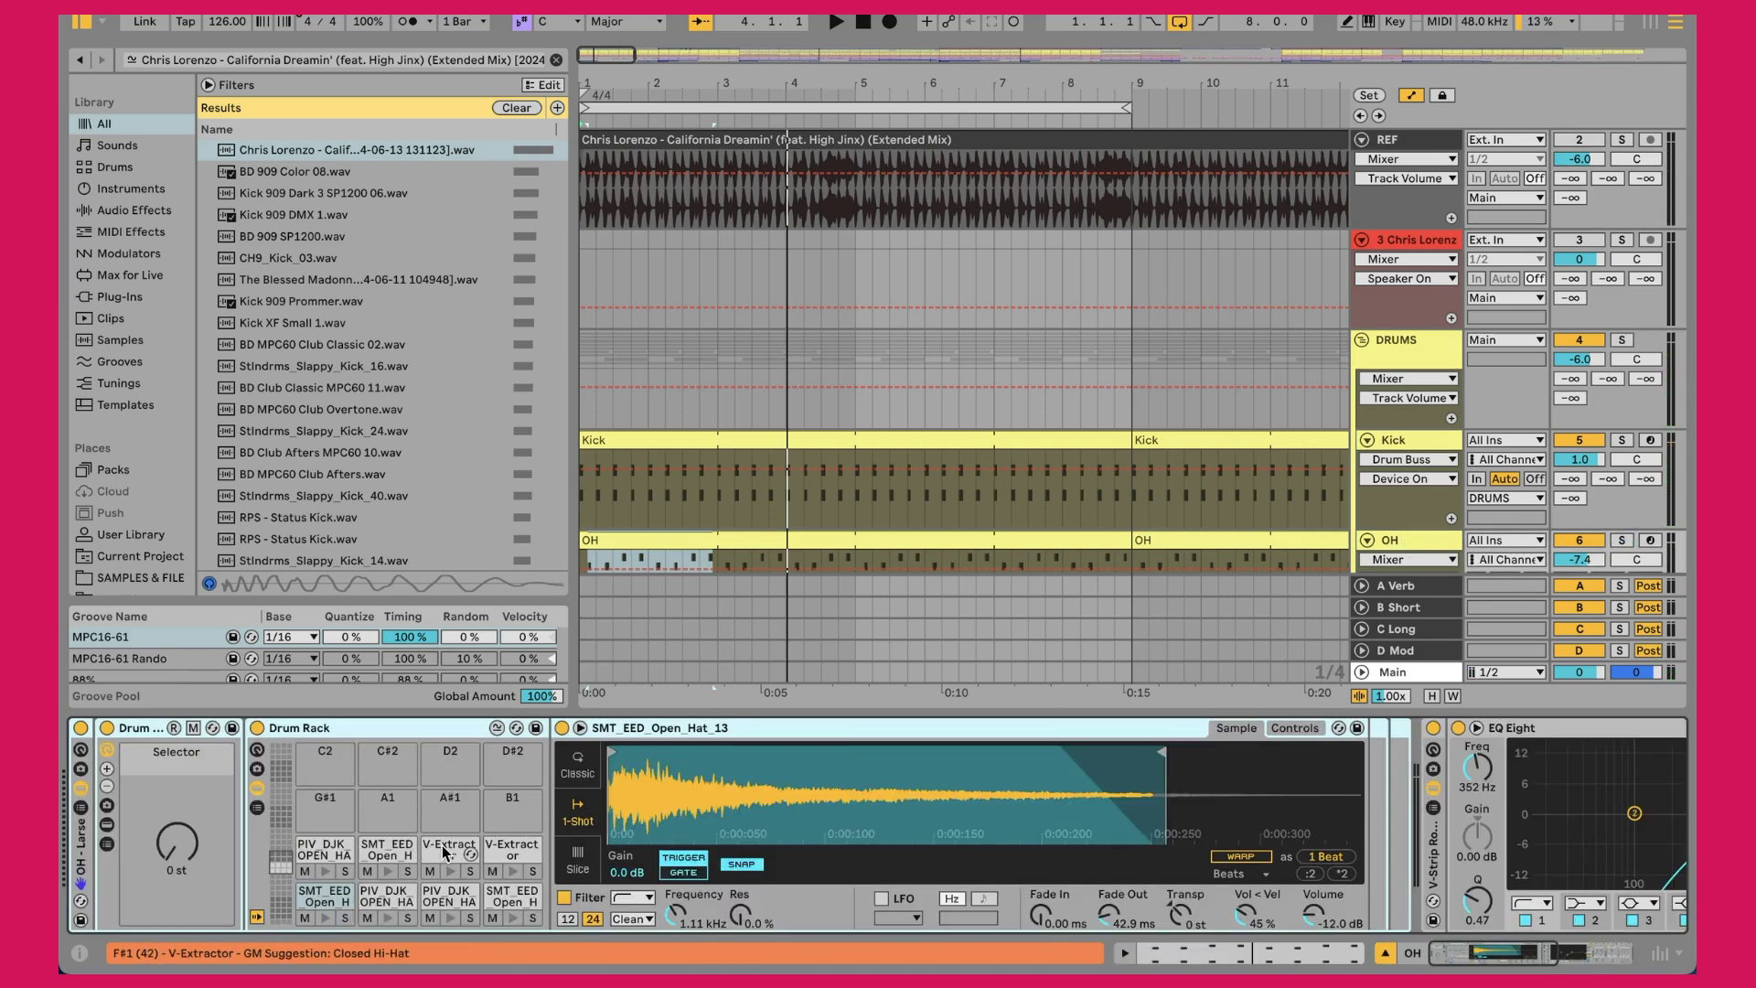
scroll(620, 851, "right", 10)
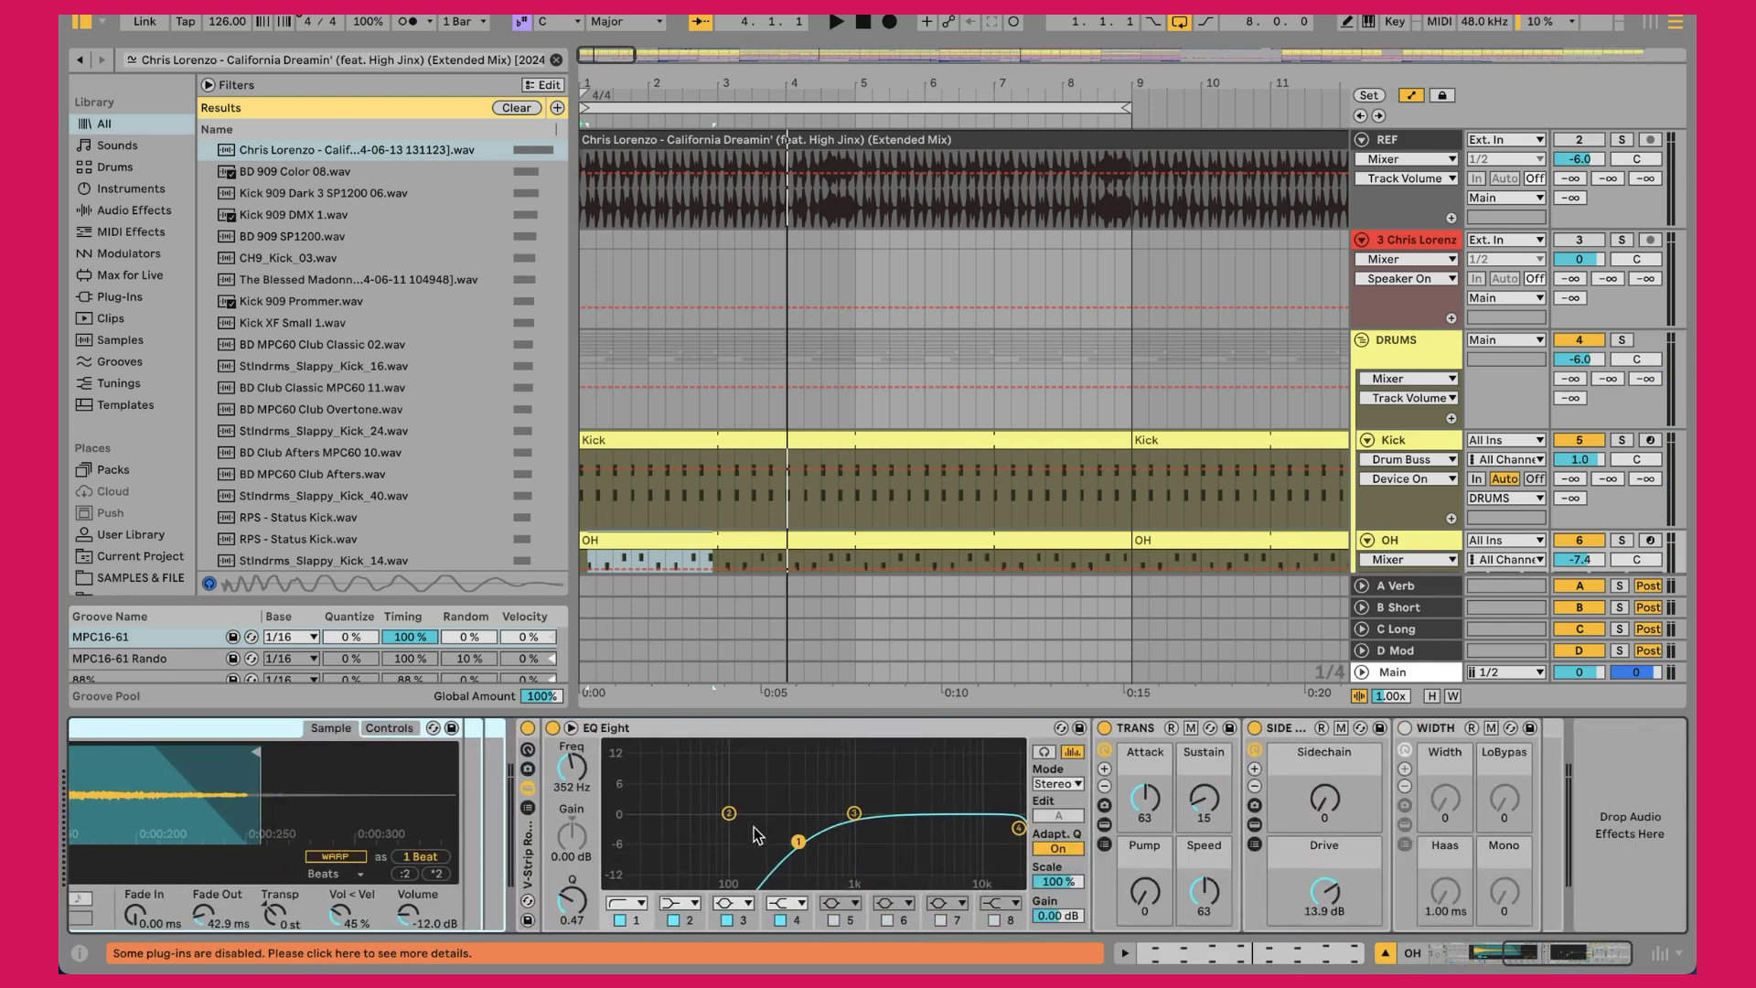
left_click(1206, 808)
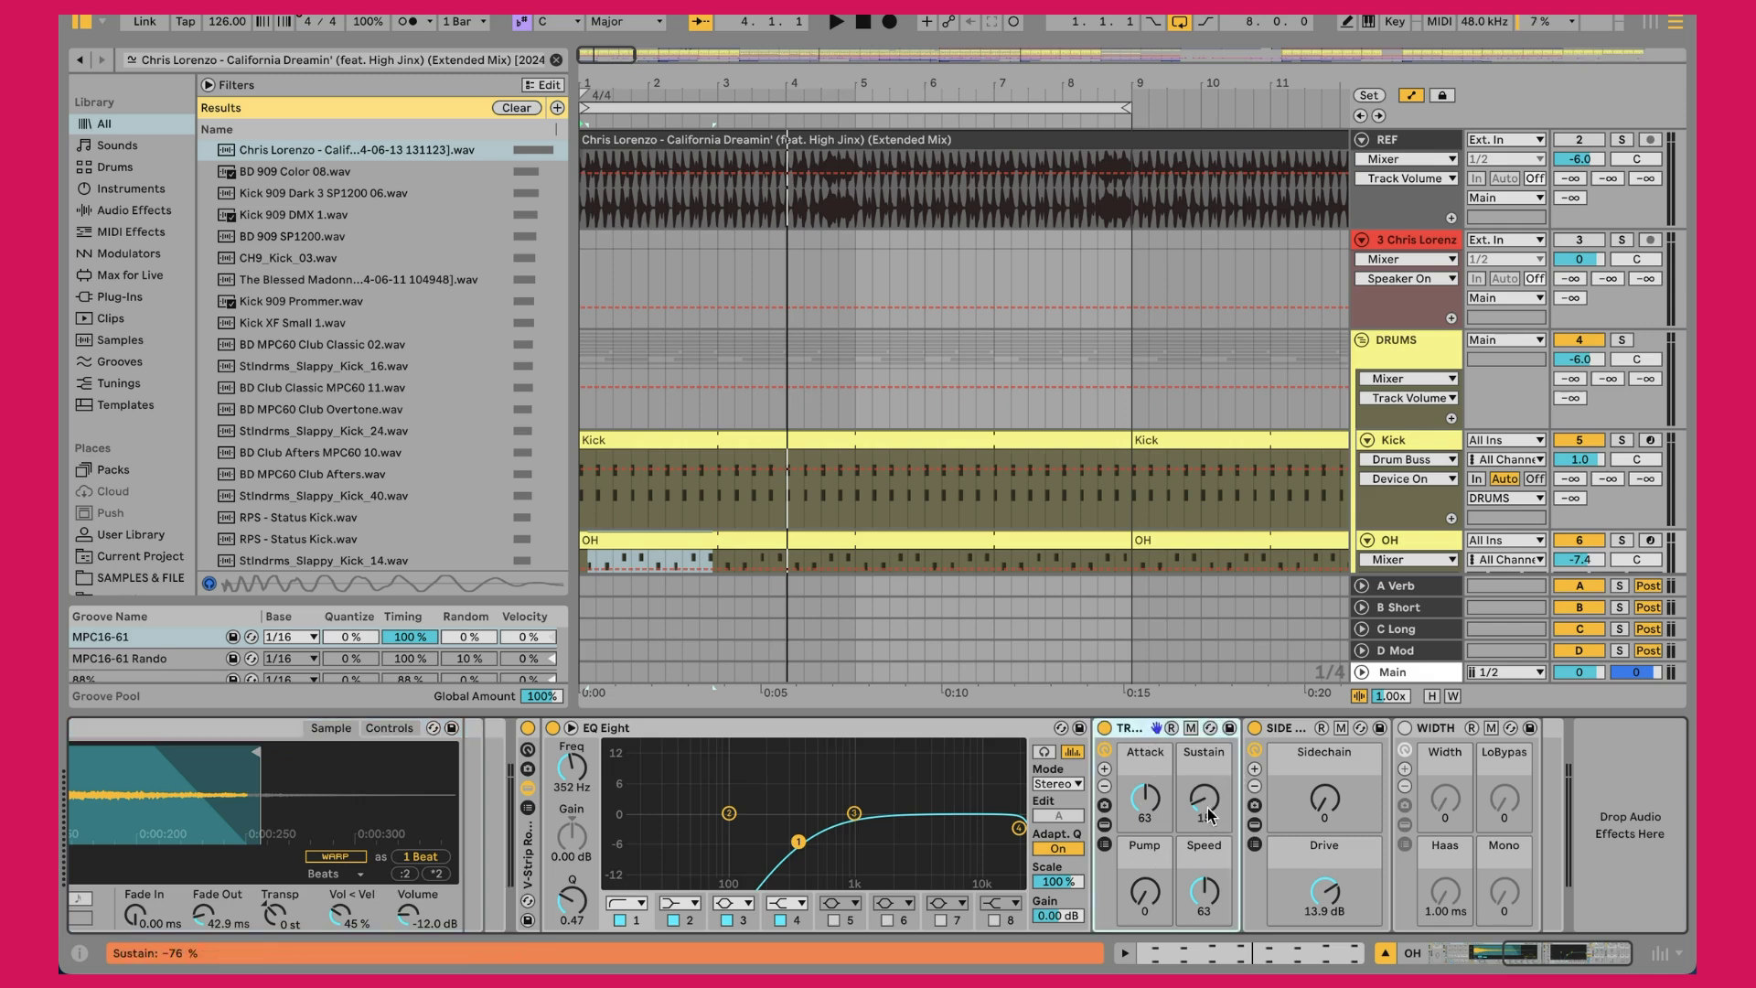
left_click(1105, 826)
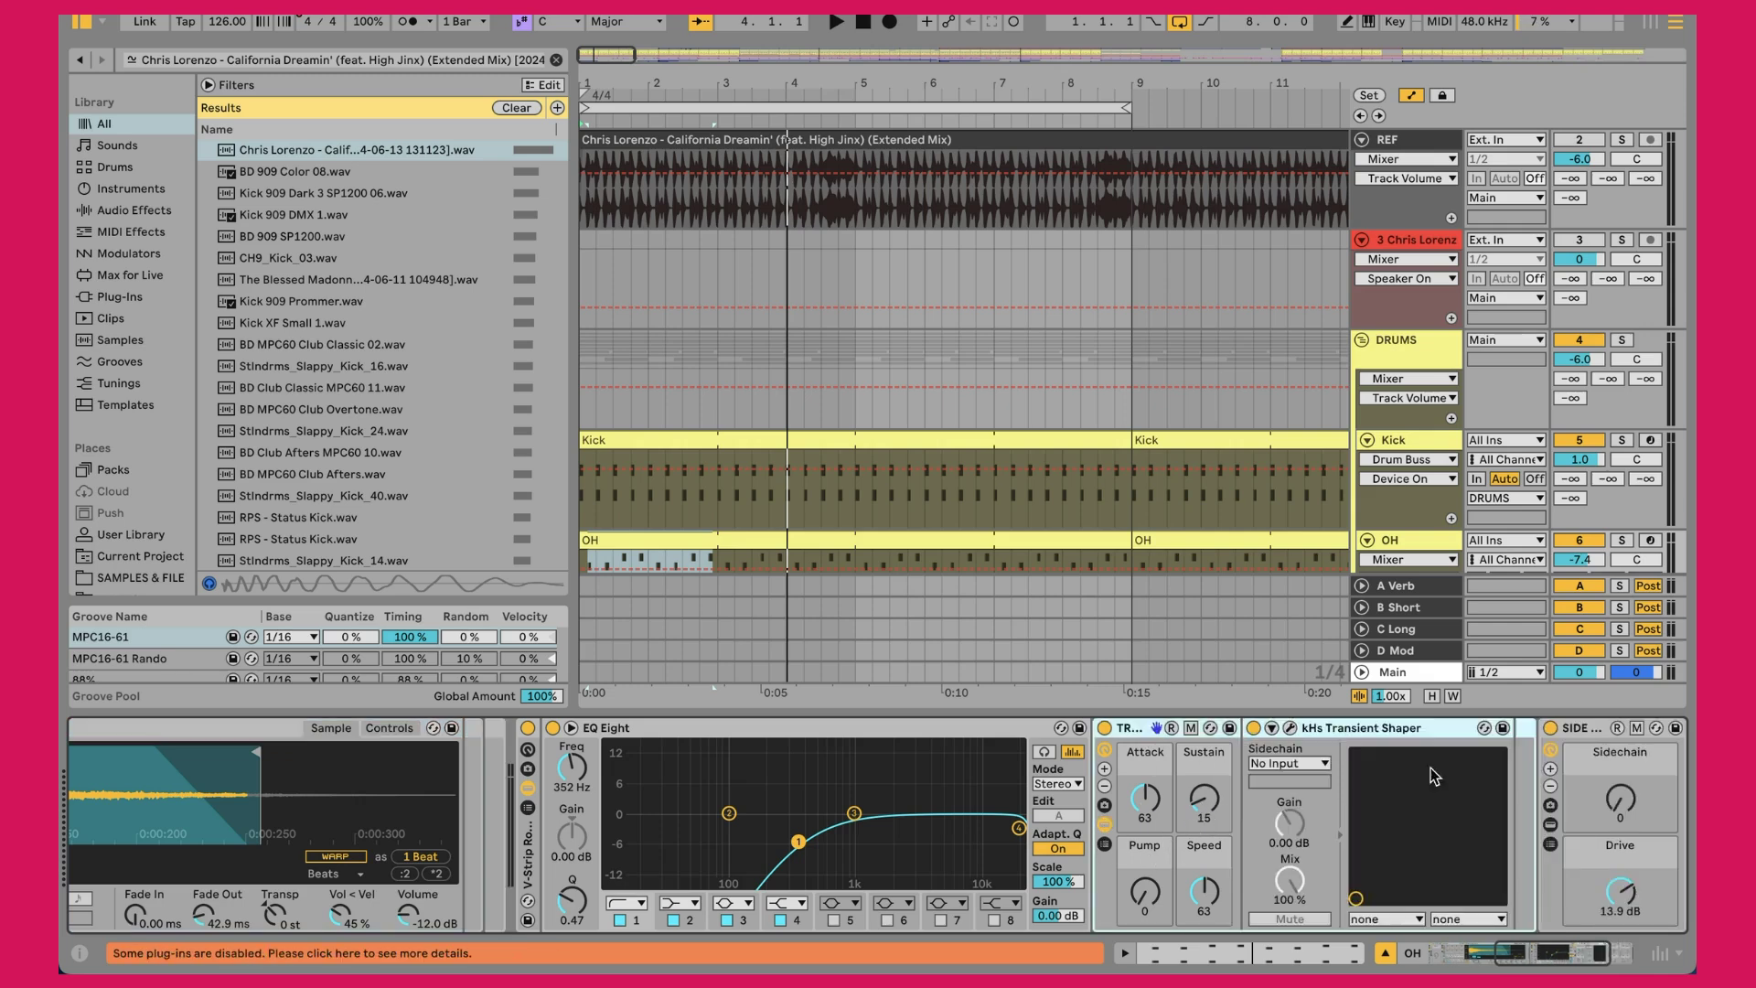
left_click(1291, 729)
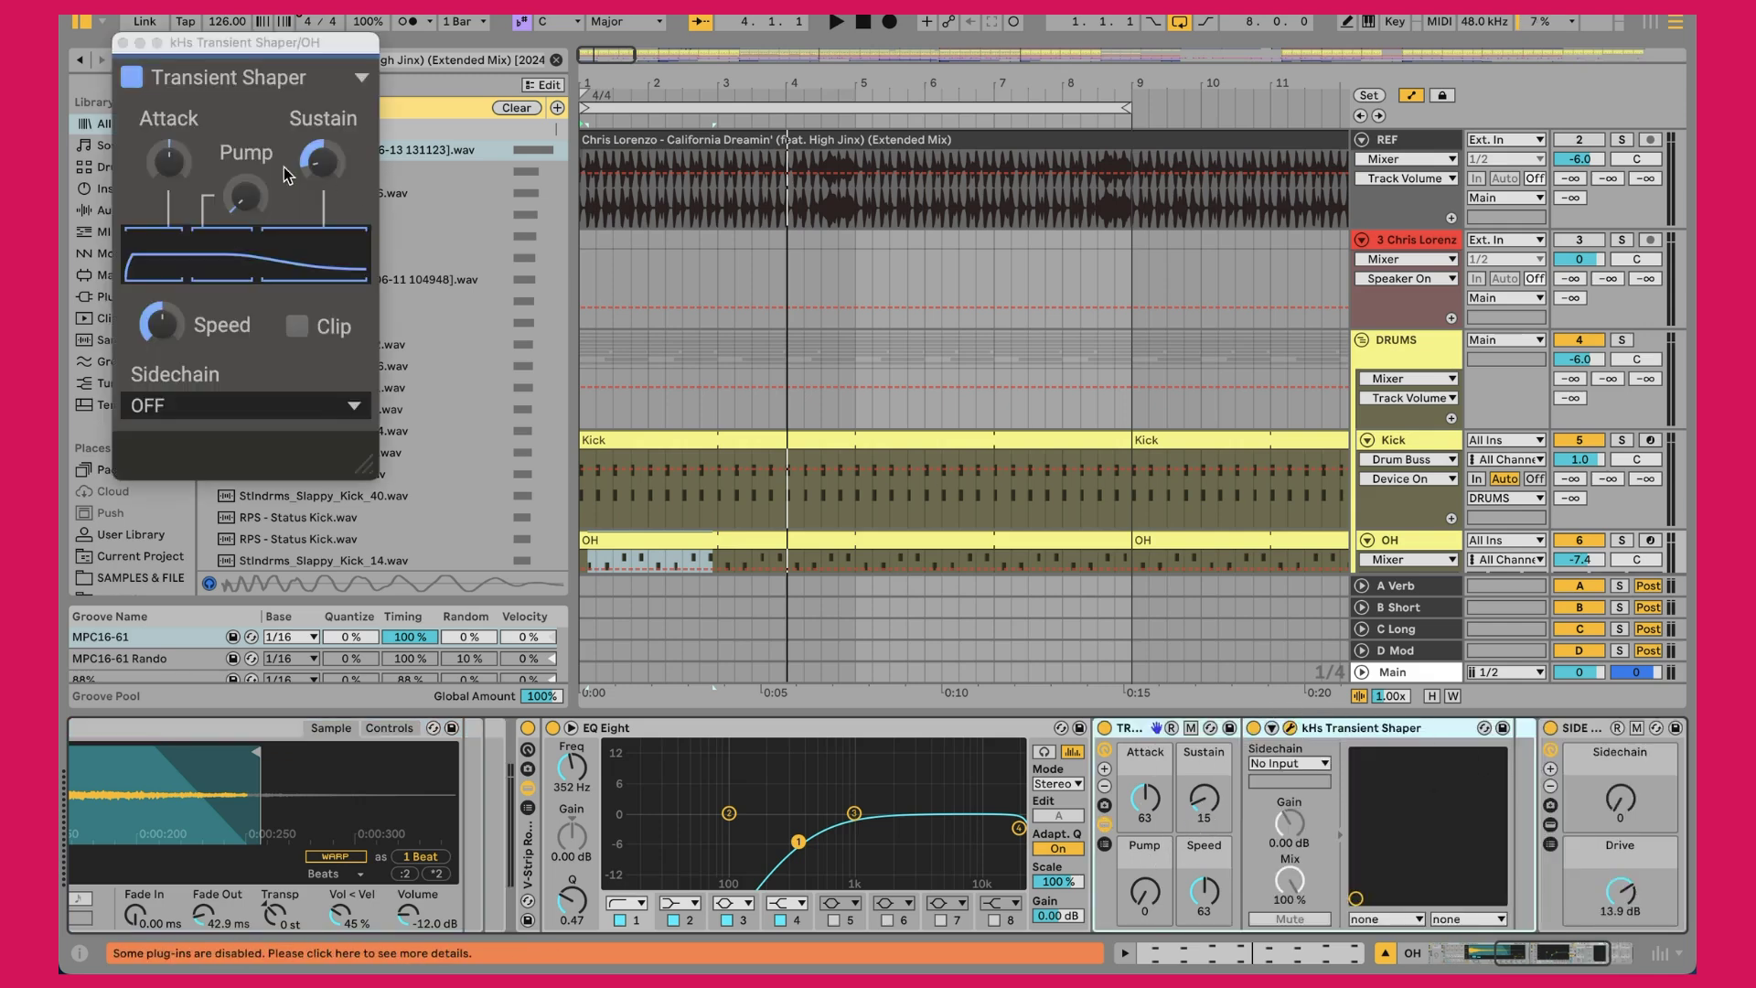
left_click(117, 44)
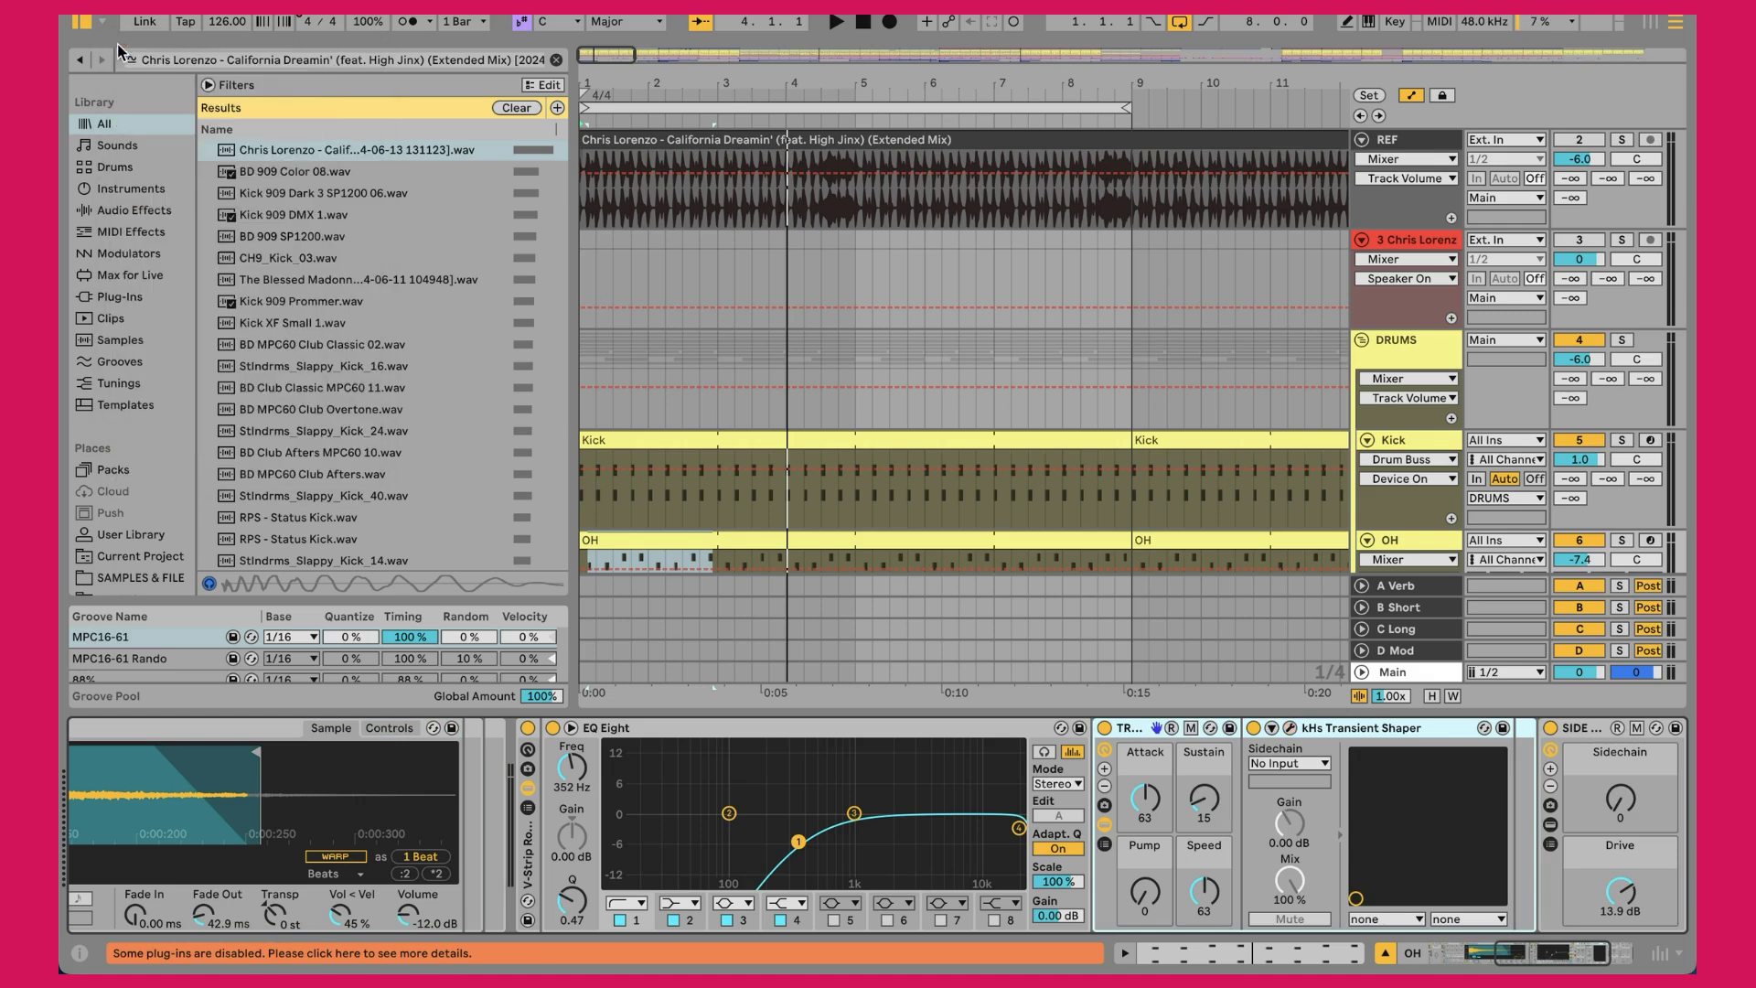
left_click(1104, 826)
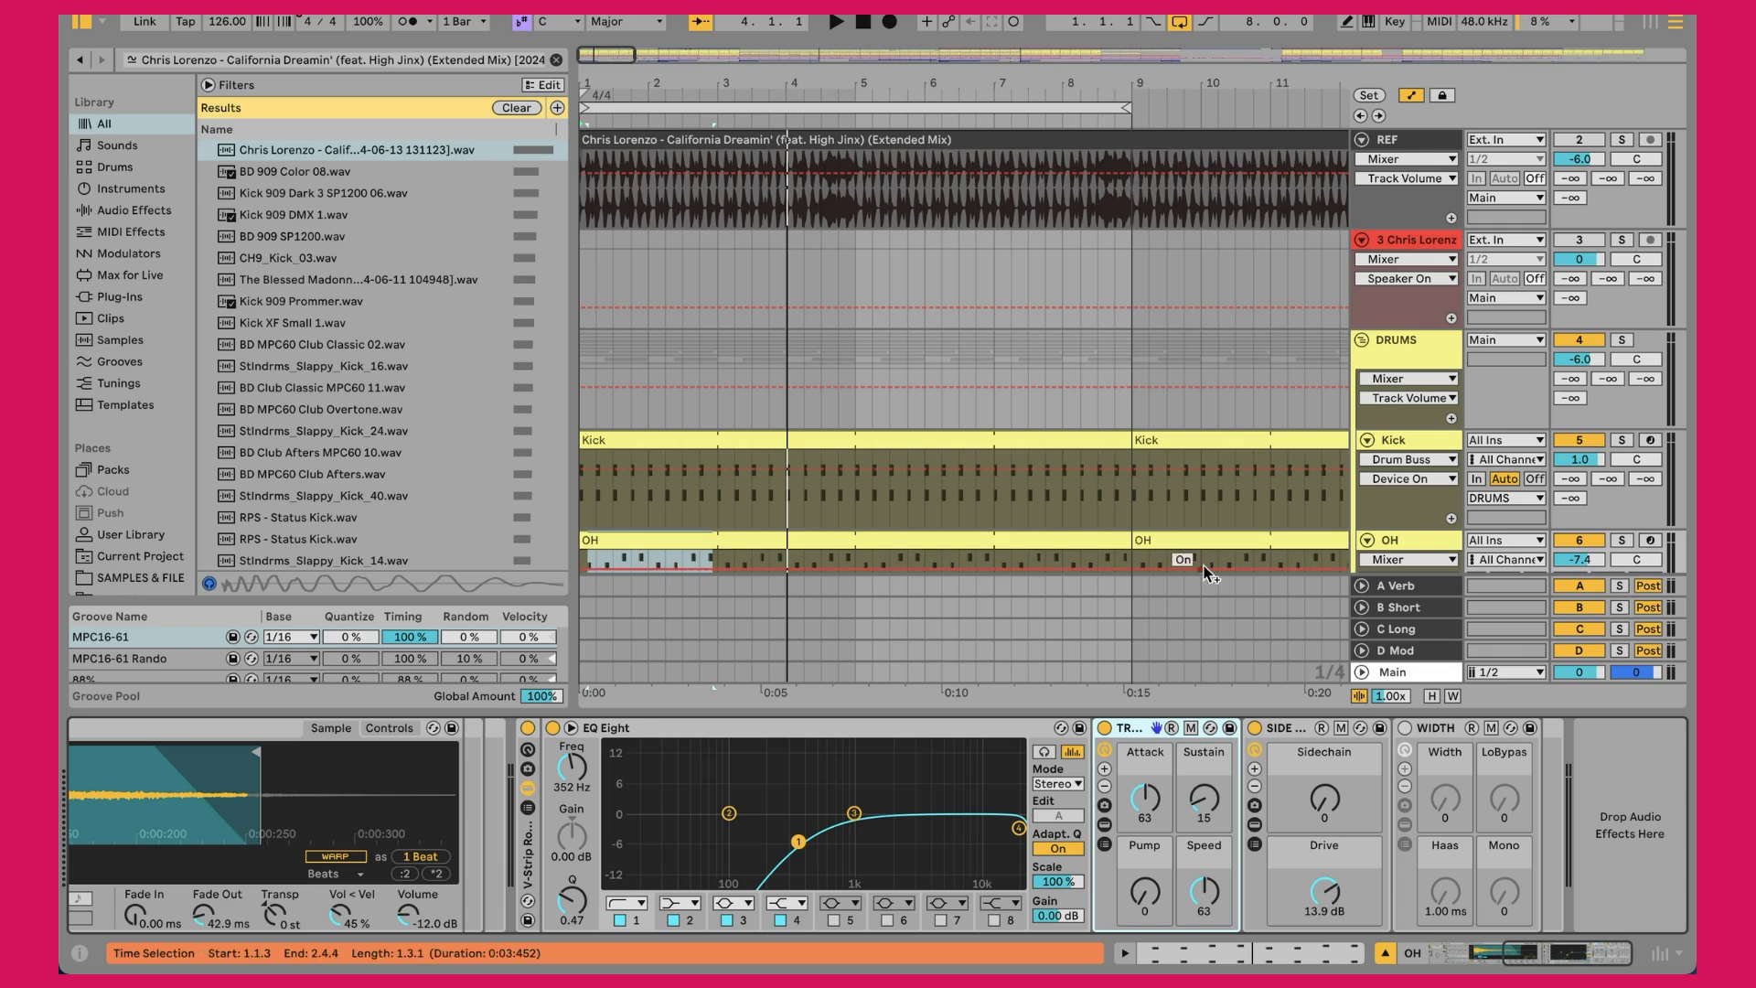
Play from the start of the arrangement and toggle the REF solo to compare the processed kick and open hats
key("space")
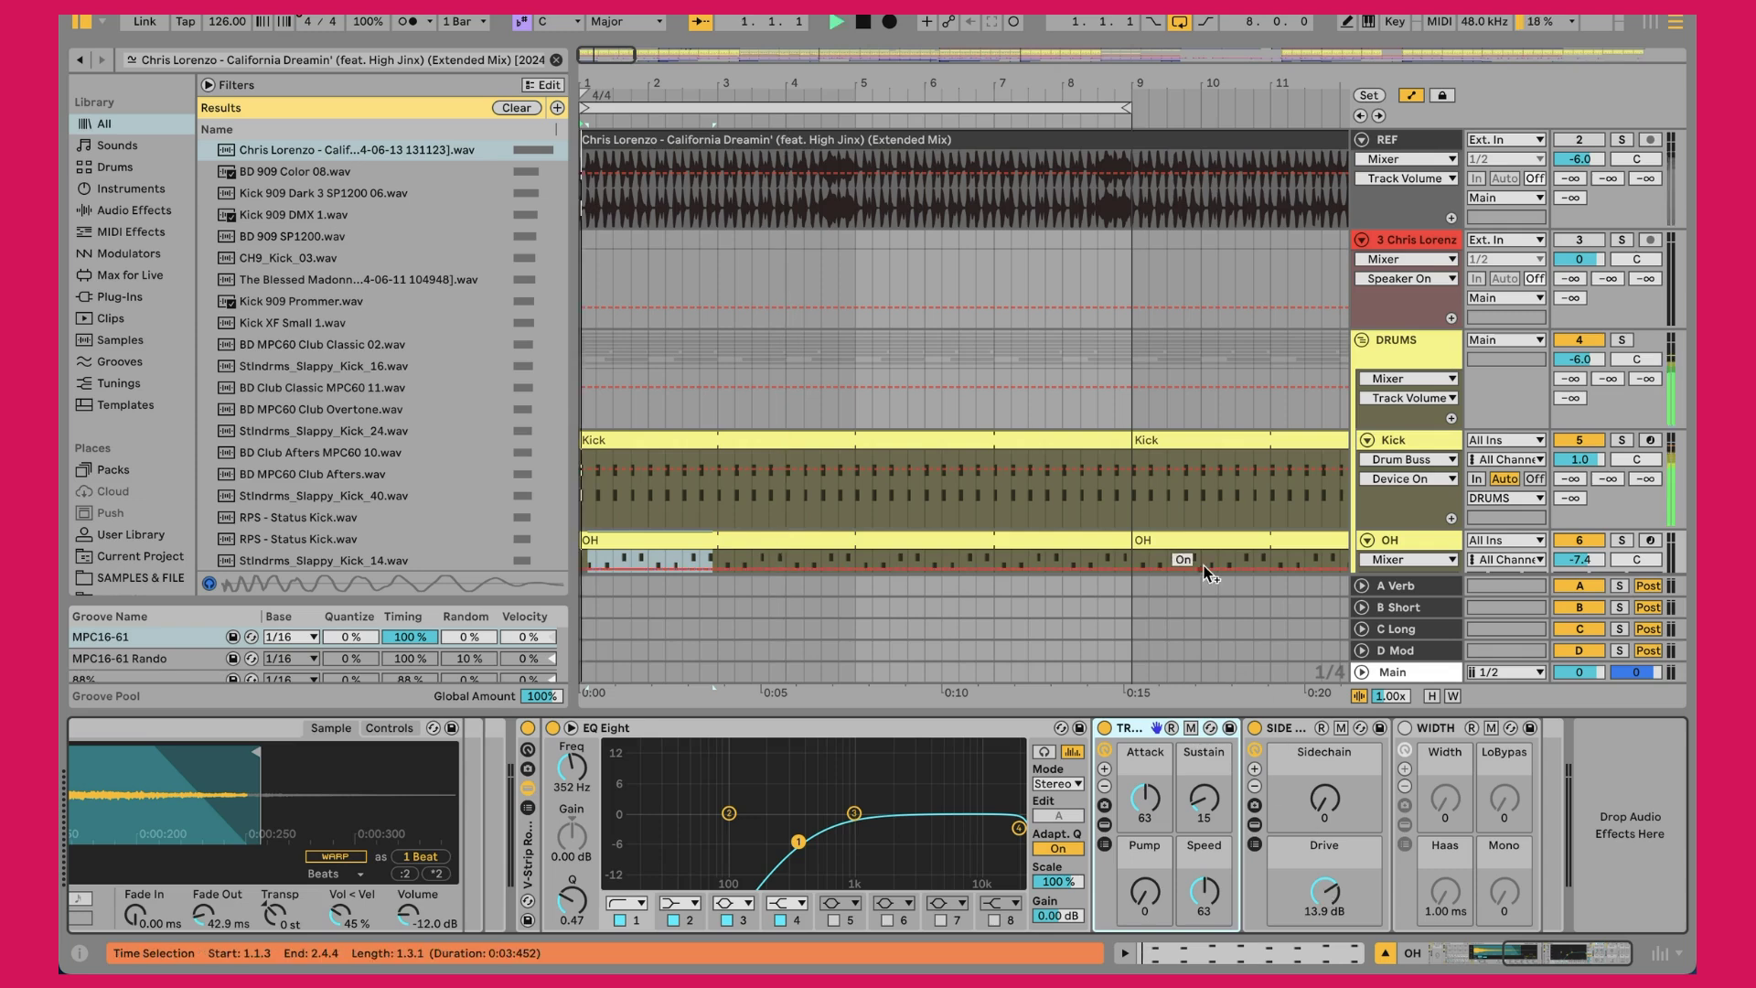
key("s")
key("s")
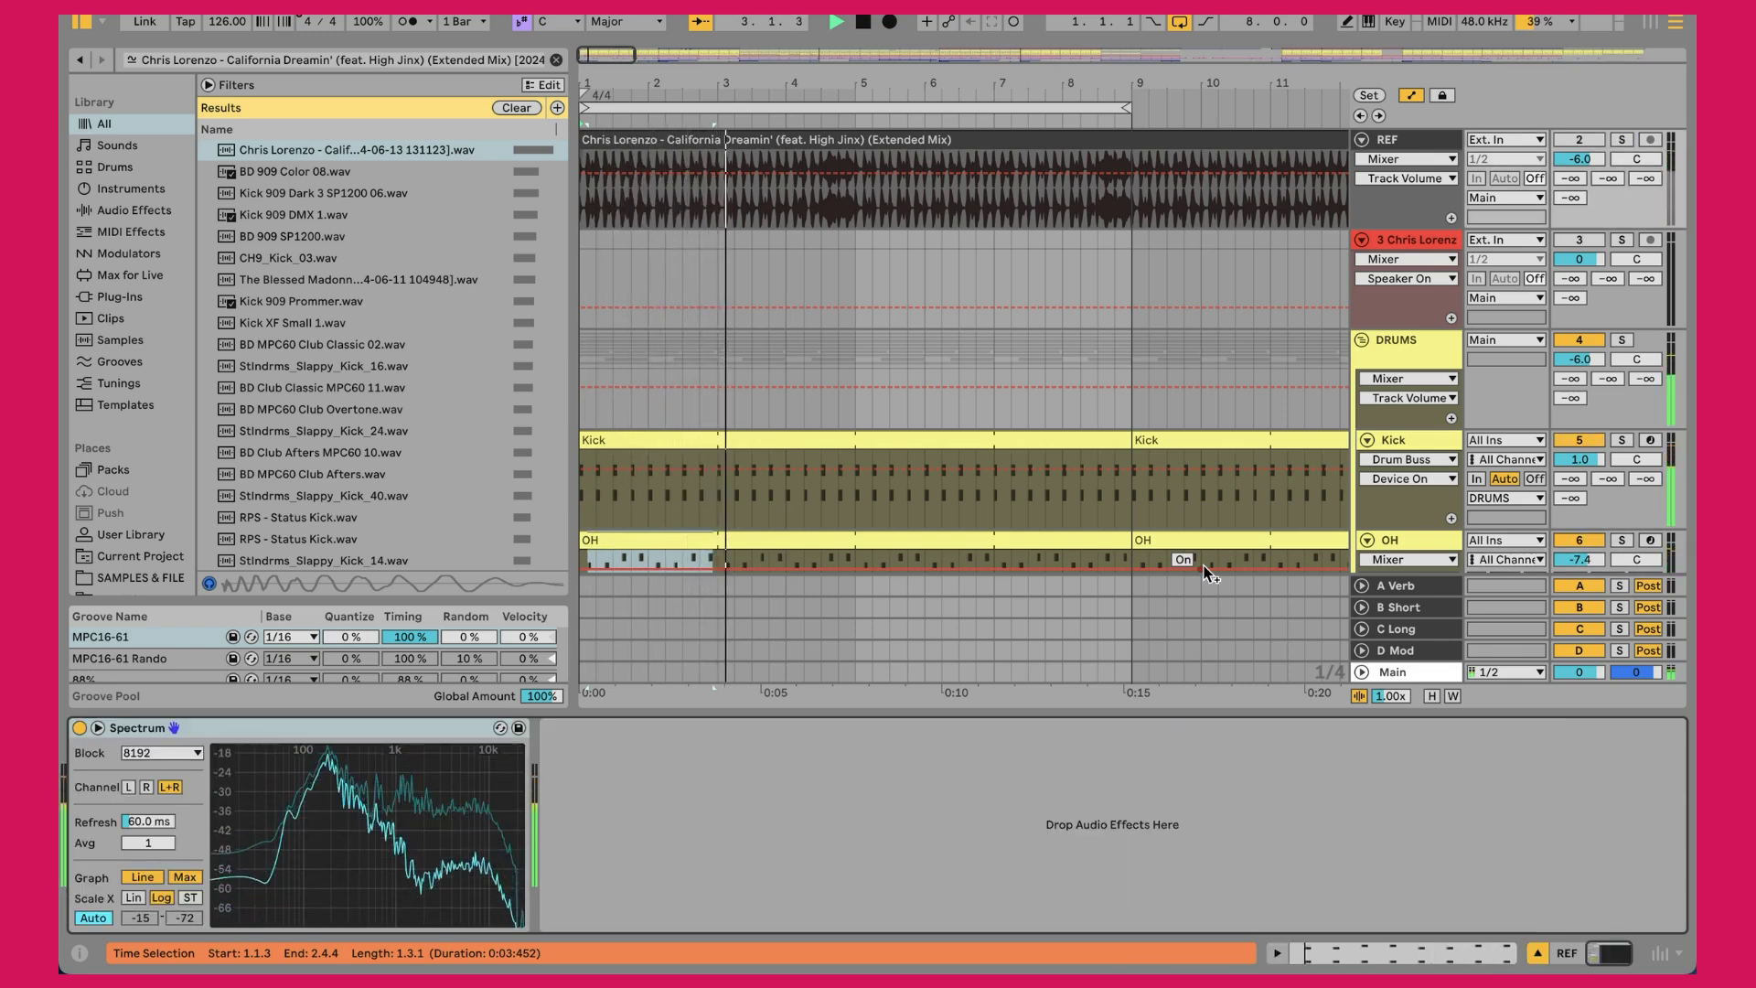
key("s")
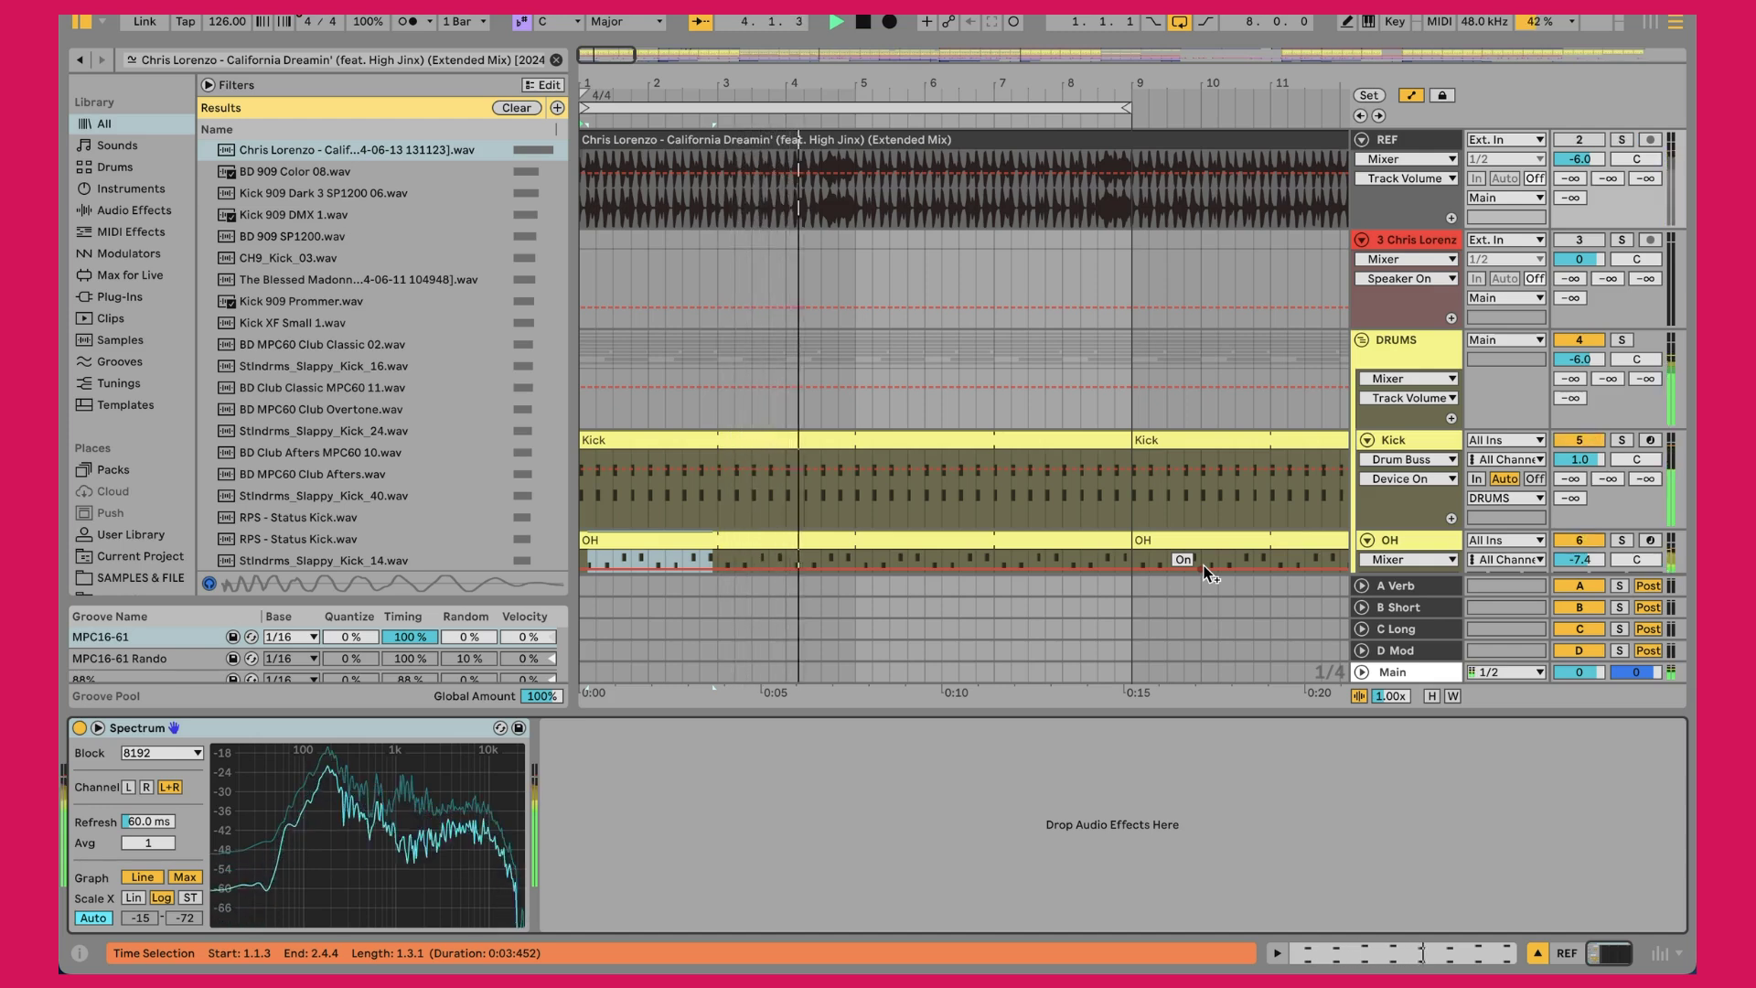
key("s")
key("space")
Activate the HH track, open its first clip's notes, start playback and enlarge the note editor
scroll(1202, 475, "down", 5)
left_click(1086, 418)
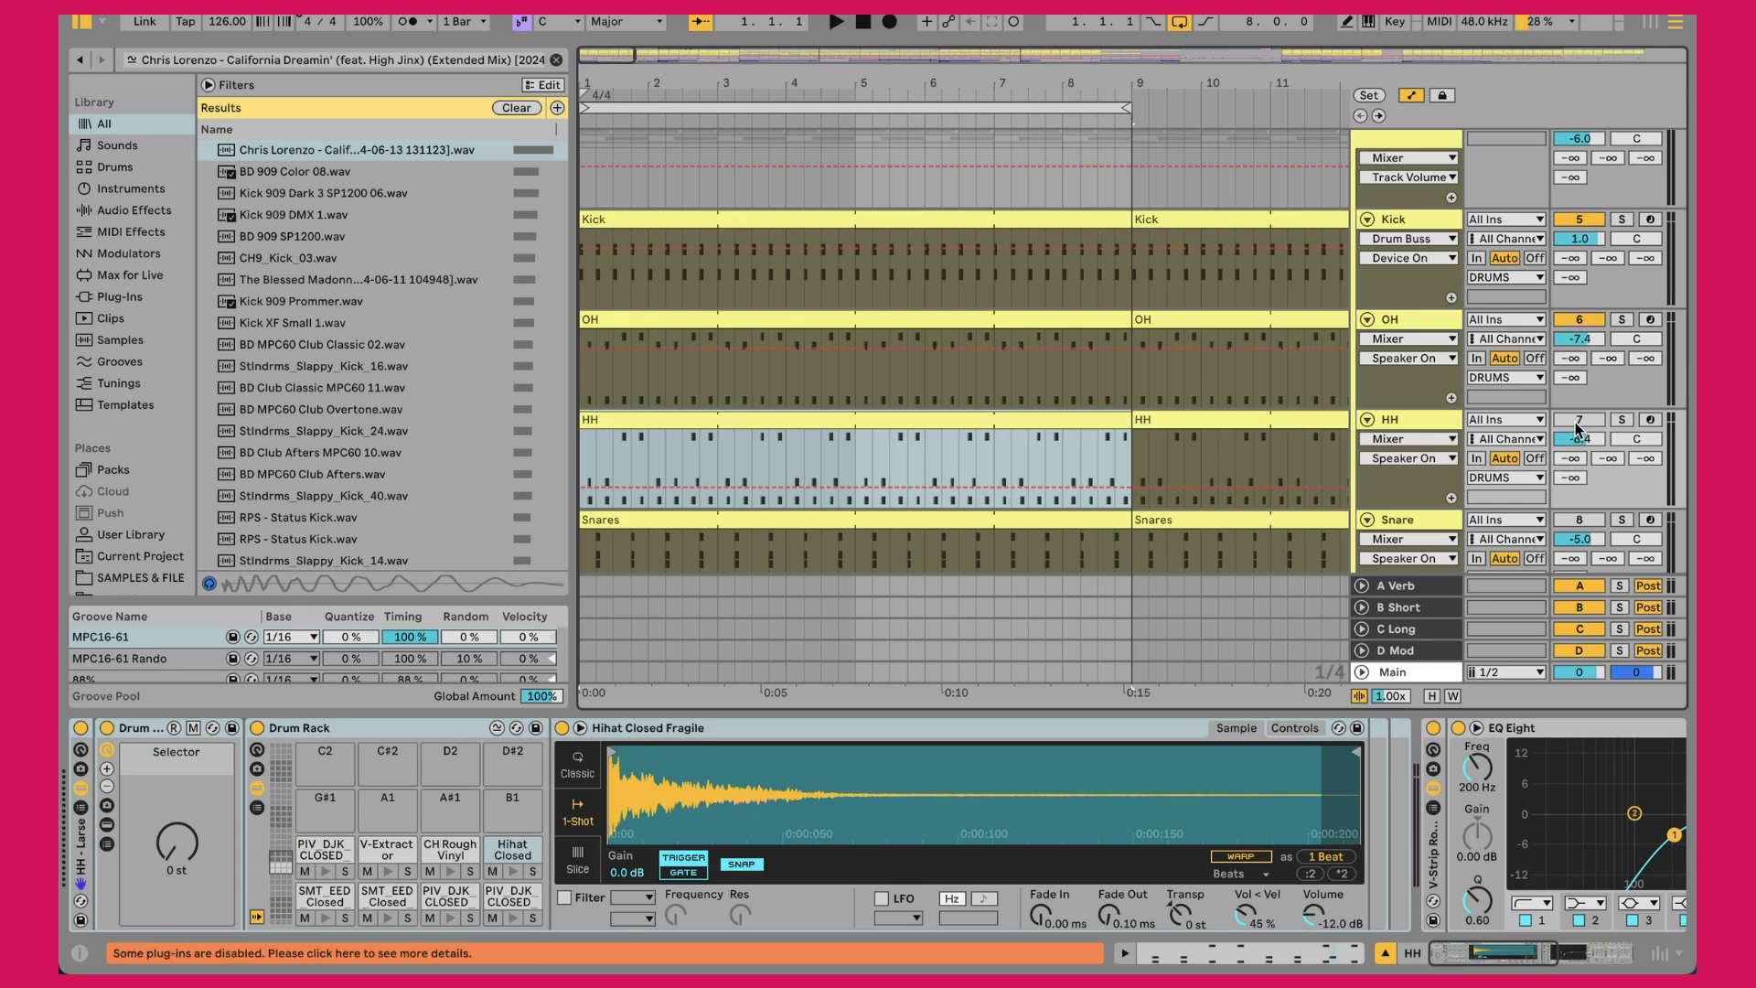
double_click(677, 424)
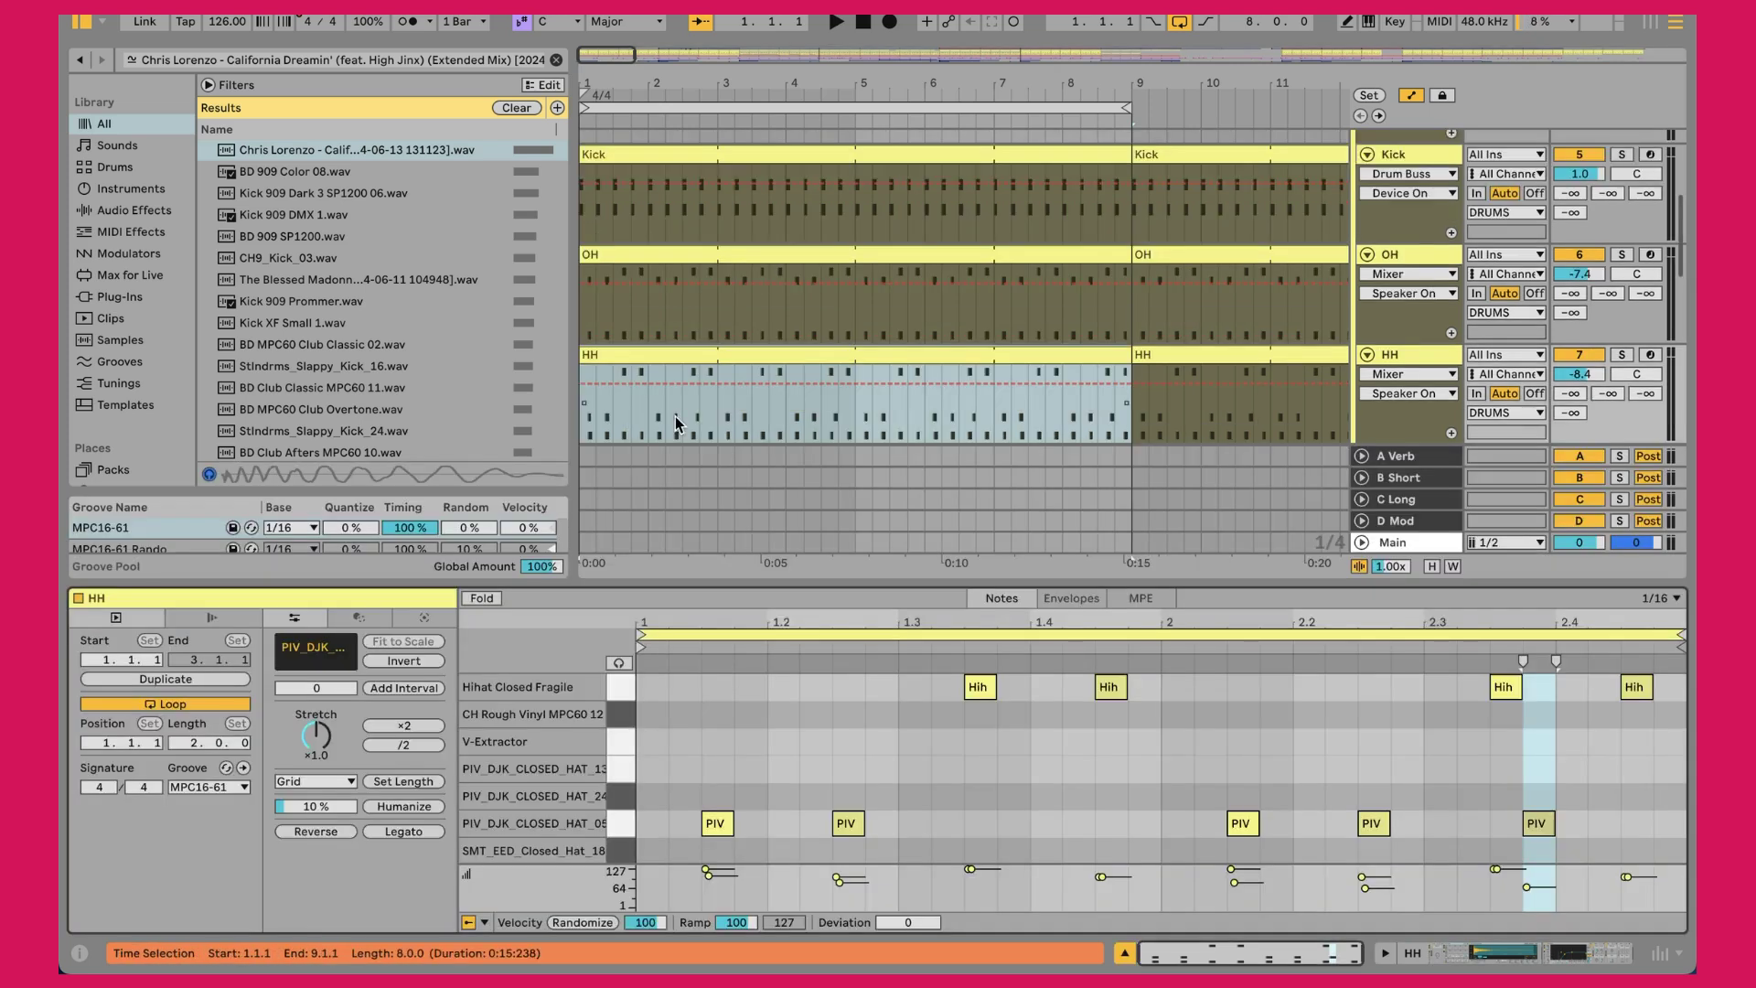
key("space")
left_click_drag(829, 584, 822, 471)
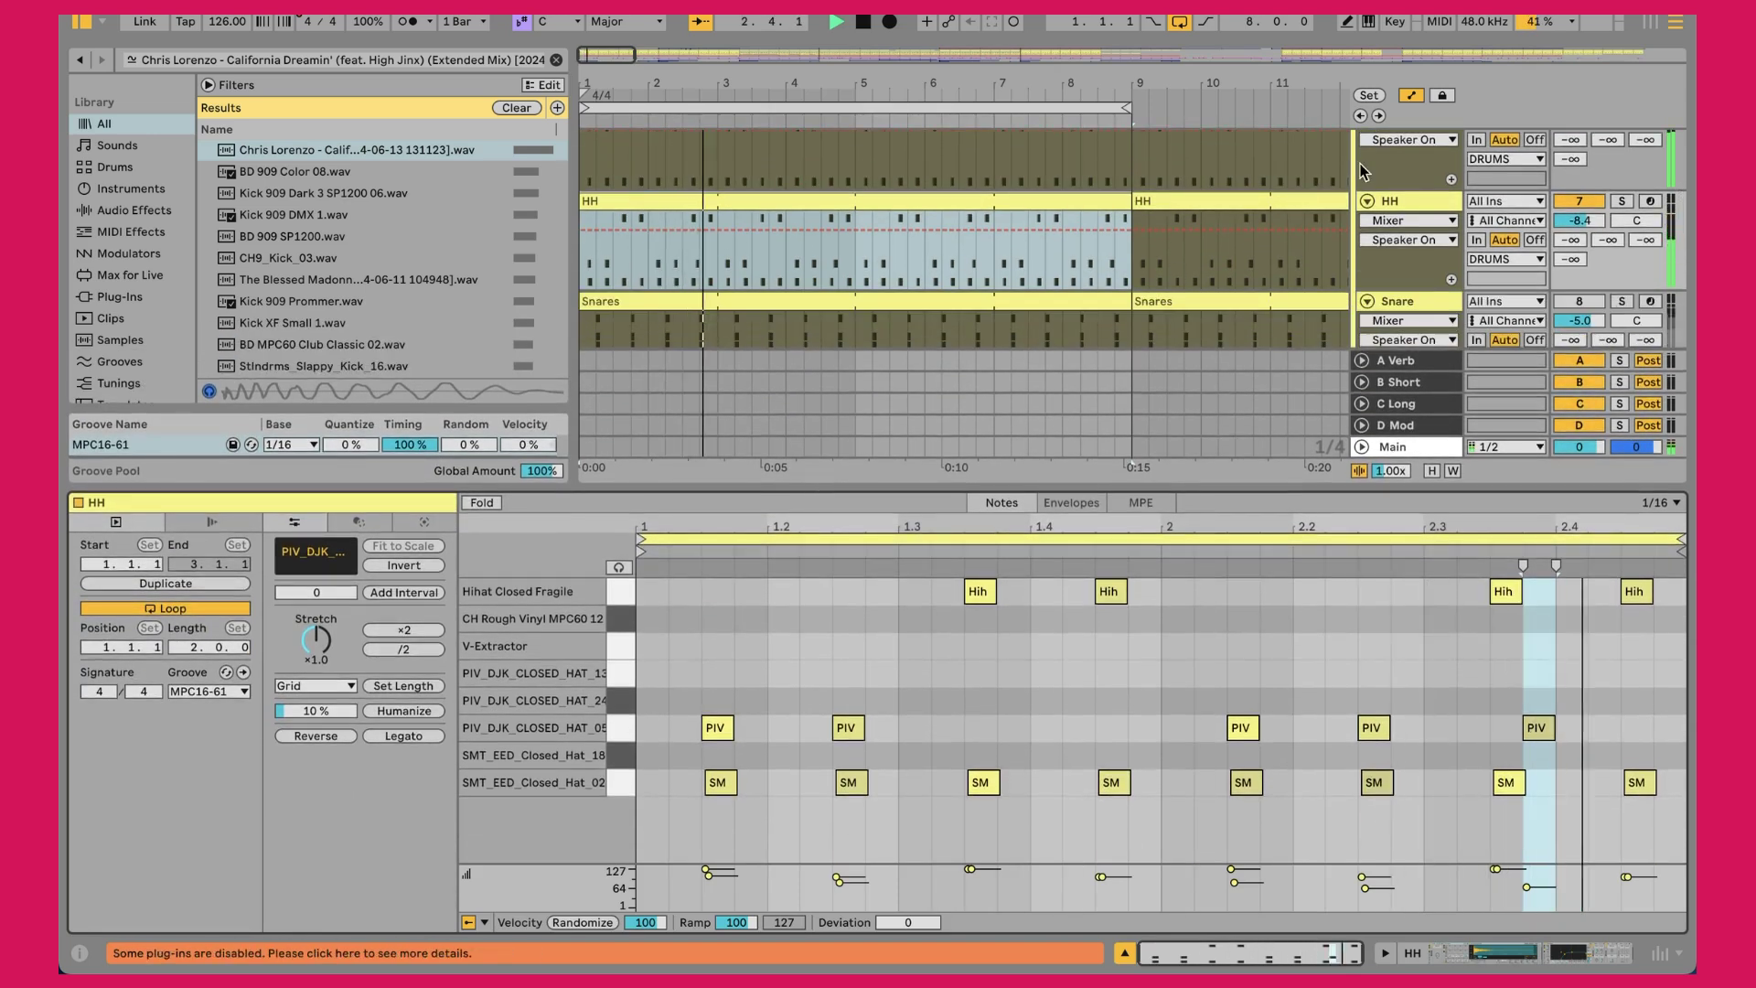
Solo the HH track during playback to hear the closed hats alone
scroll(1468, 220, "up", 1)
left_click(1621, 214)
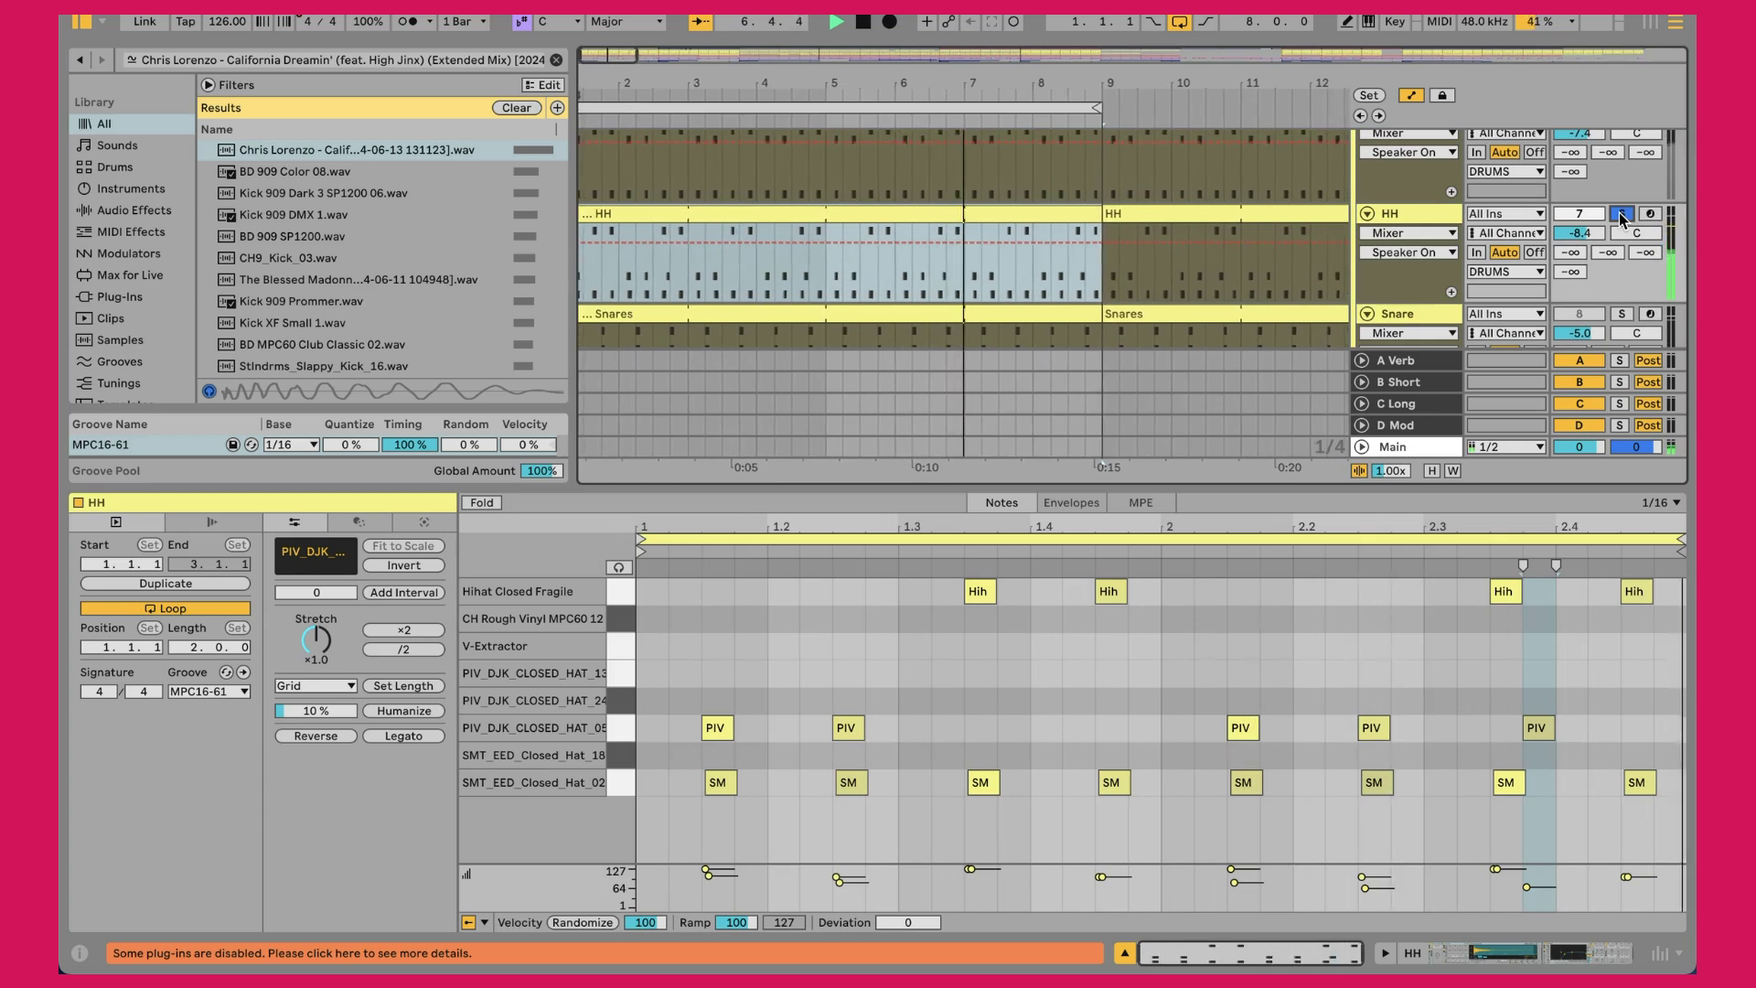
key("space")
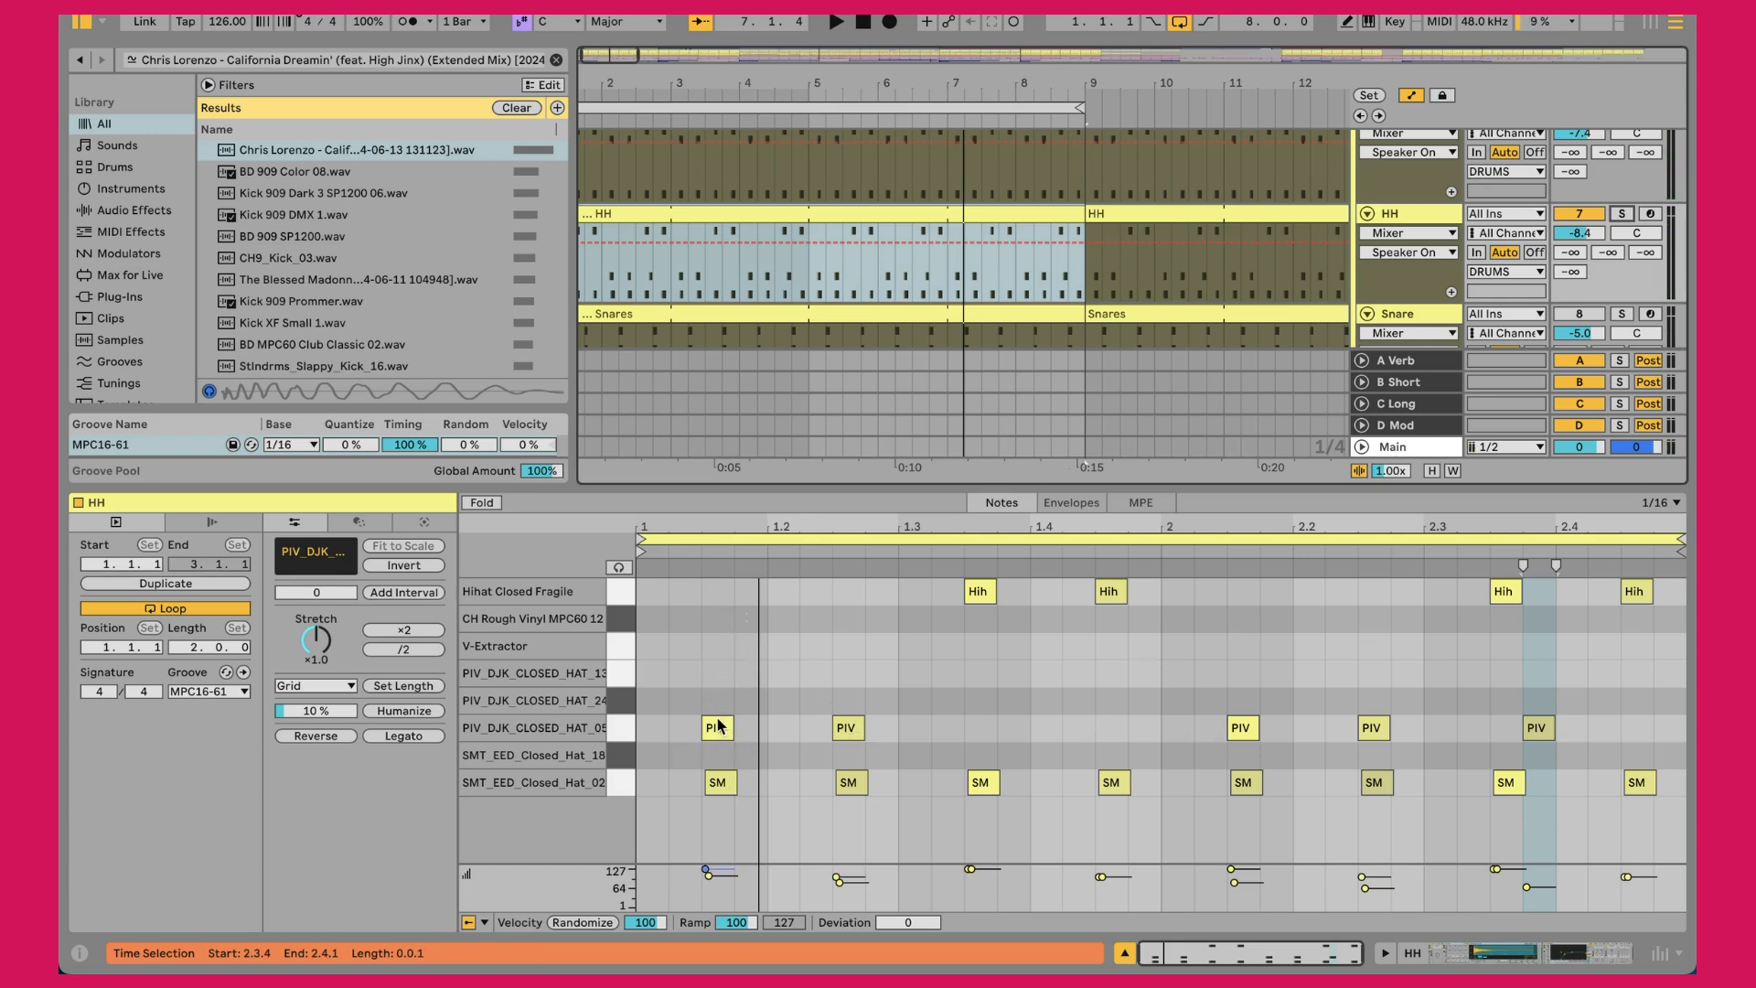
Audition the SMT_EED_Closed_Hat_02 and PIV_DJK_CLOSED_HAT_05 layers and inspect where the PIV_DJK and Hihat Closed Fragile notes fall
left_click(624, 781)
left_click(618, 735)
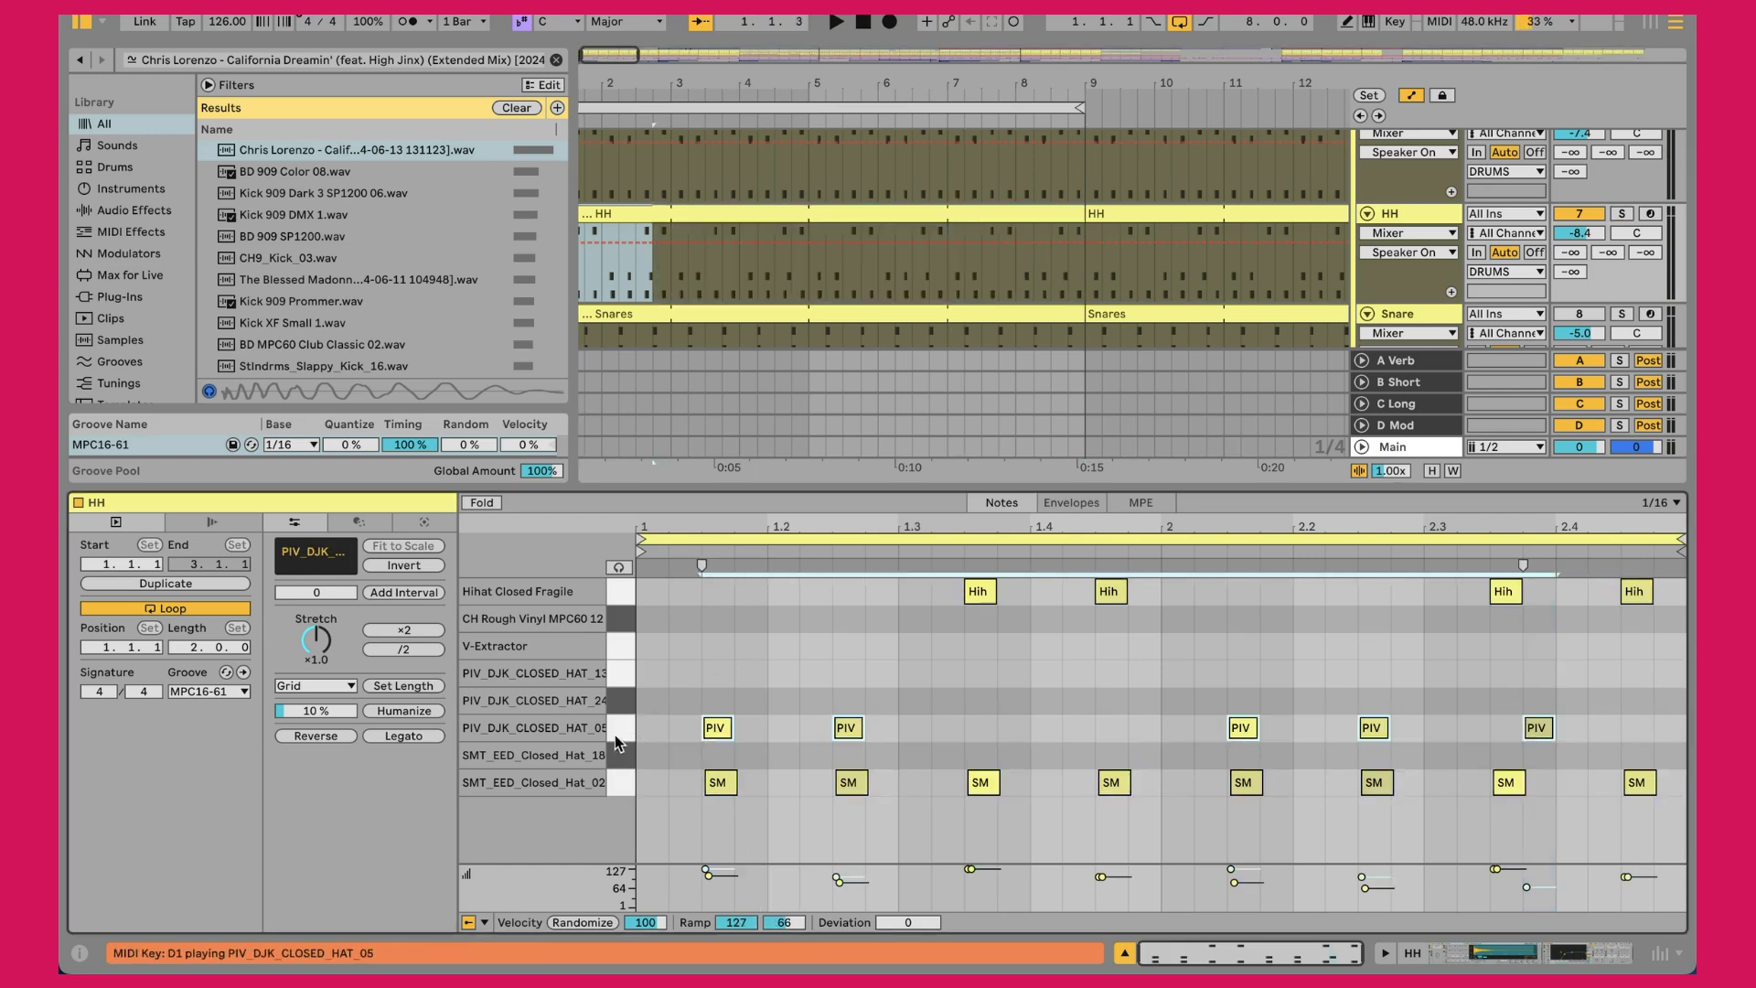
left_click_drag(678, 717, 861, 724)
left_click_drag(925, 595, 1151, 600)
left_click(718, 728)
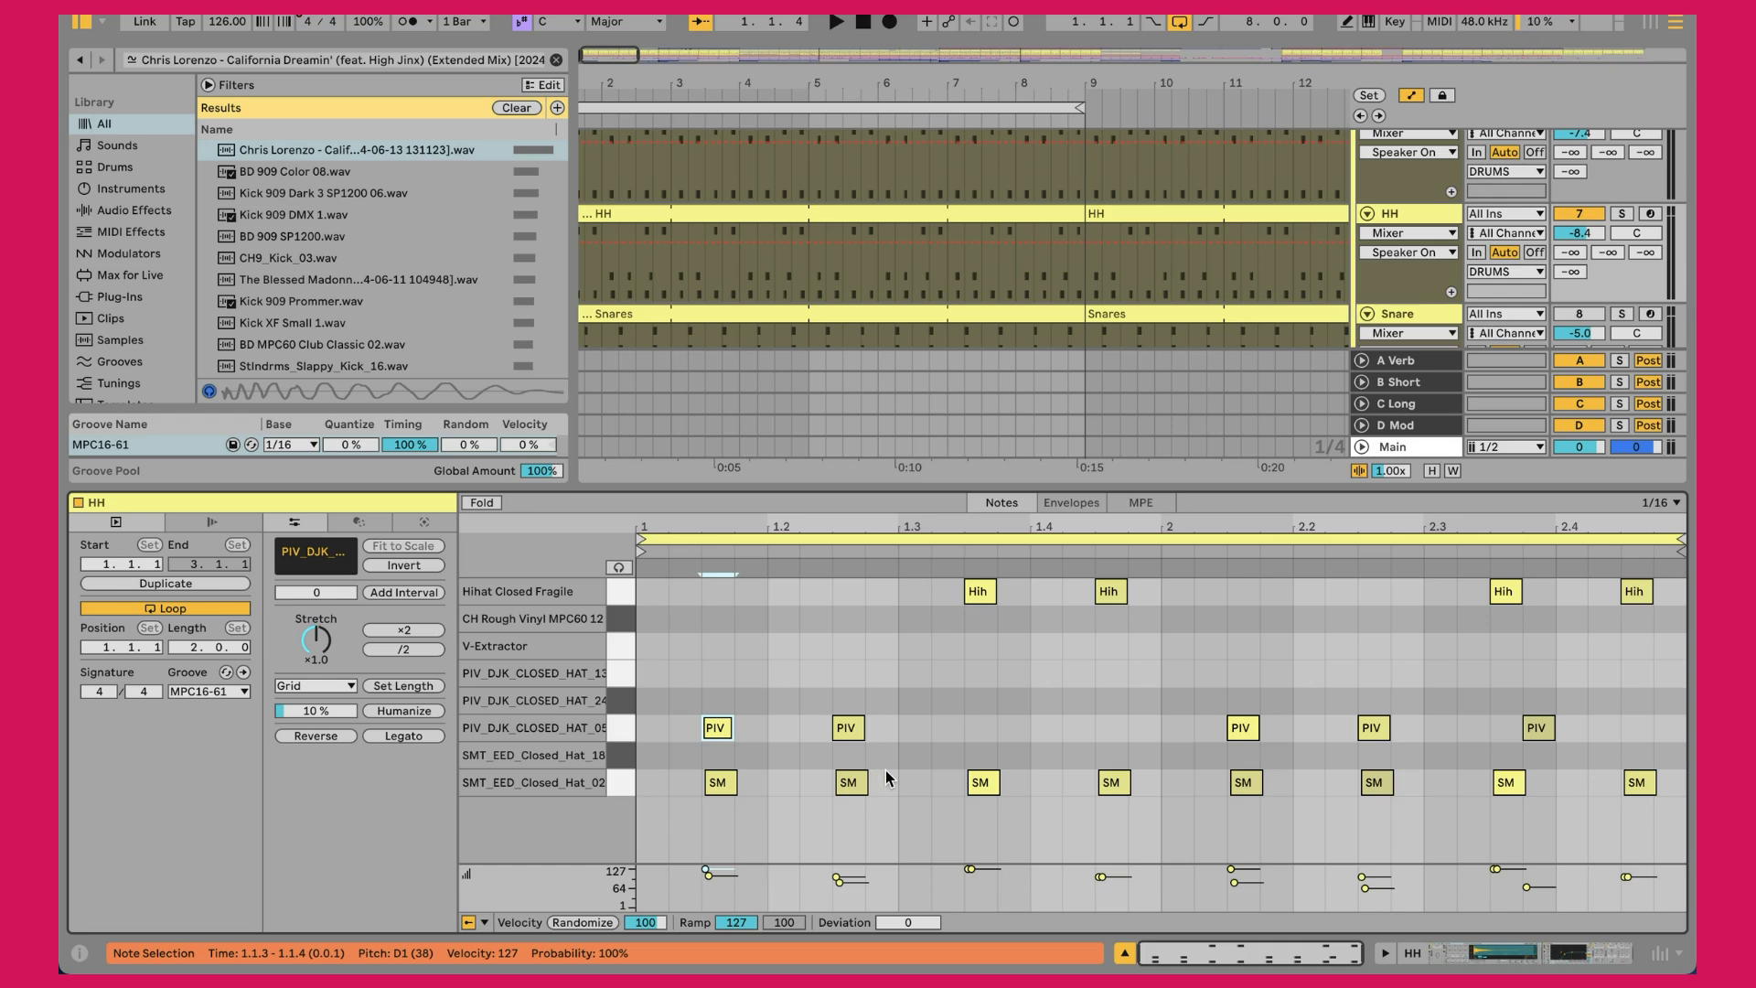
Play the drums with the closed hats and compare them with the REF track
key("space")
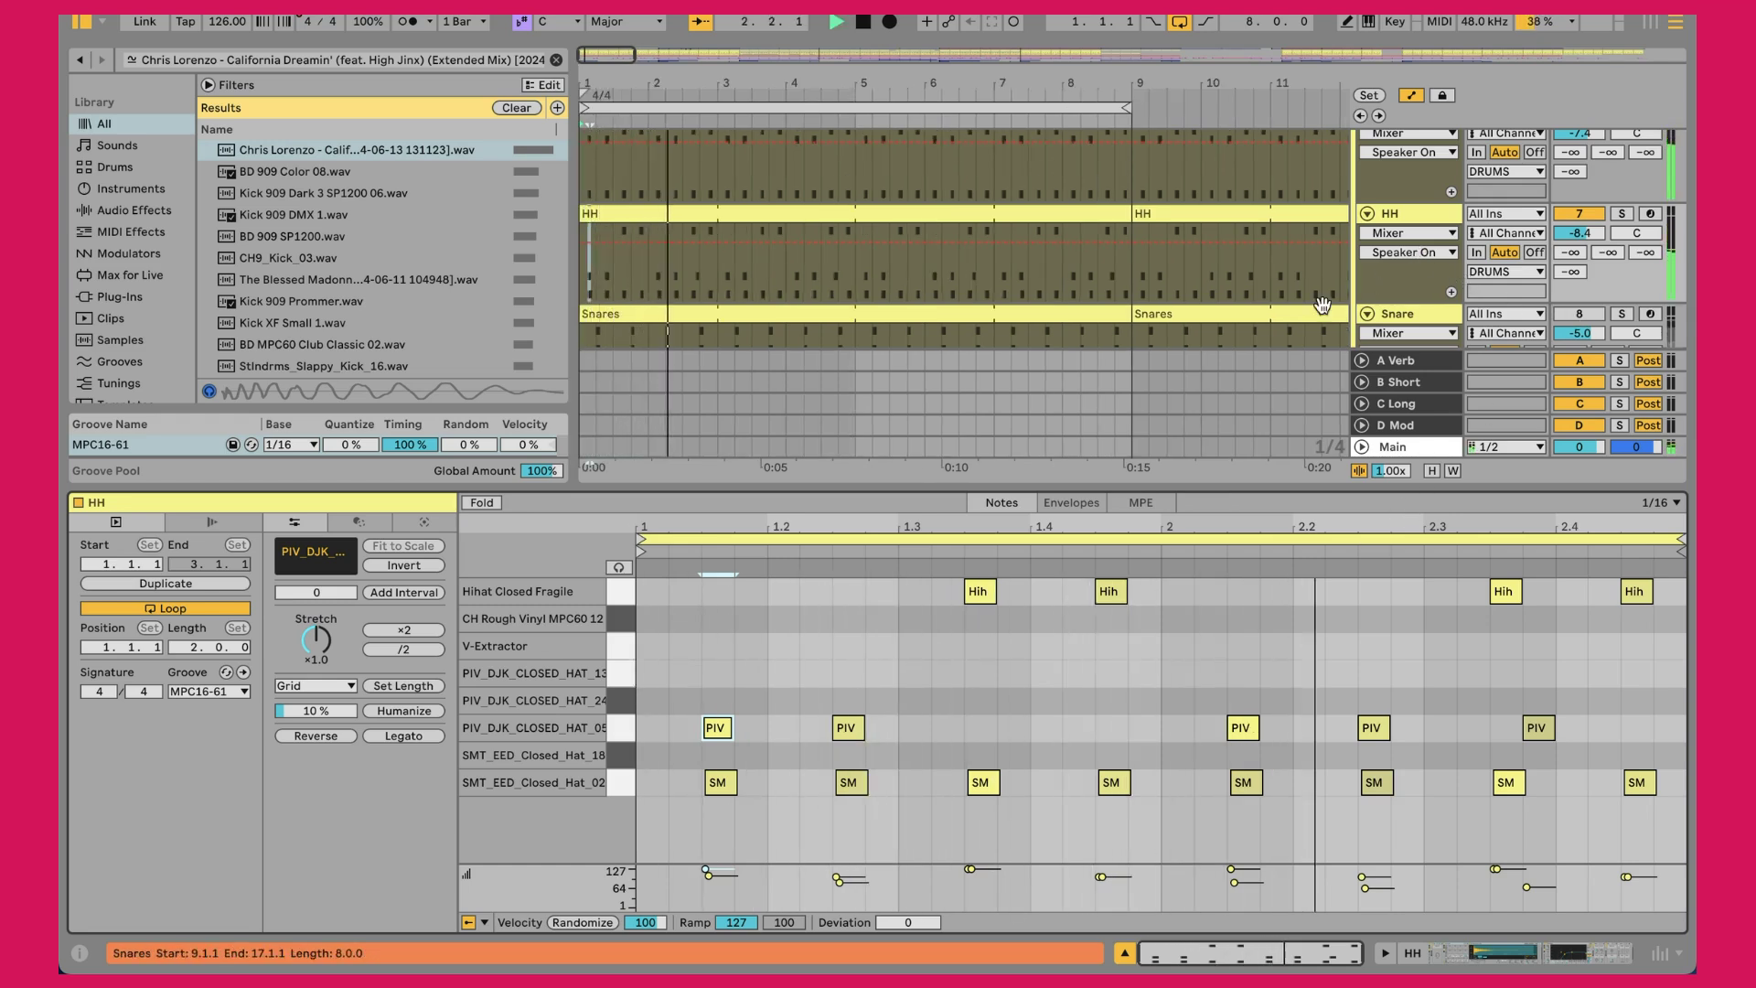
scroll(1323, 304, "up", 4)
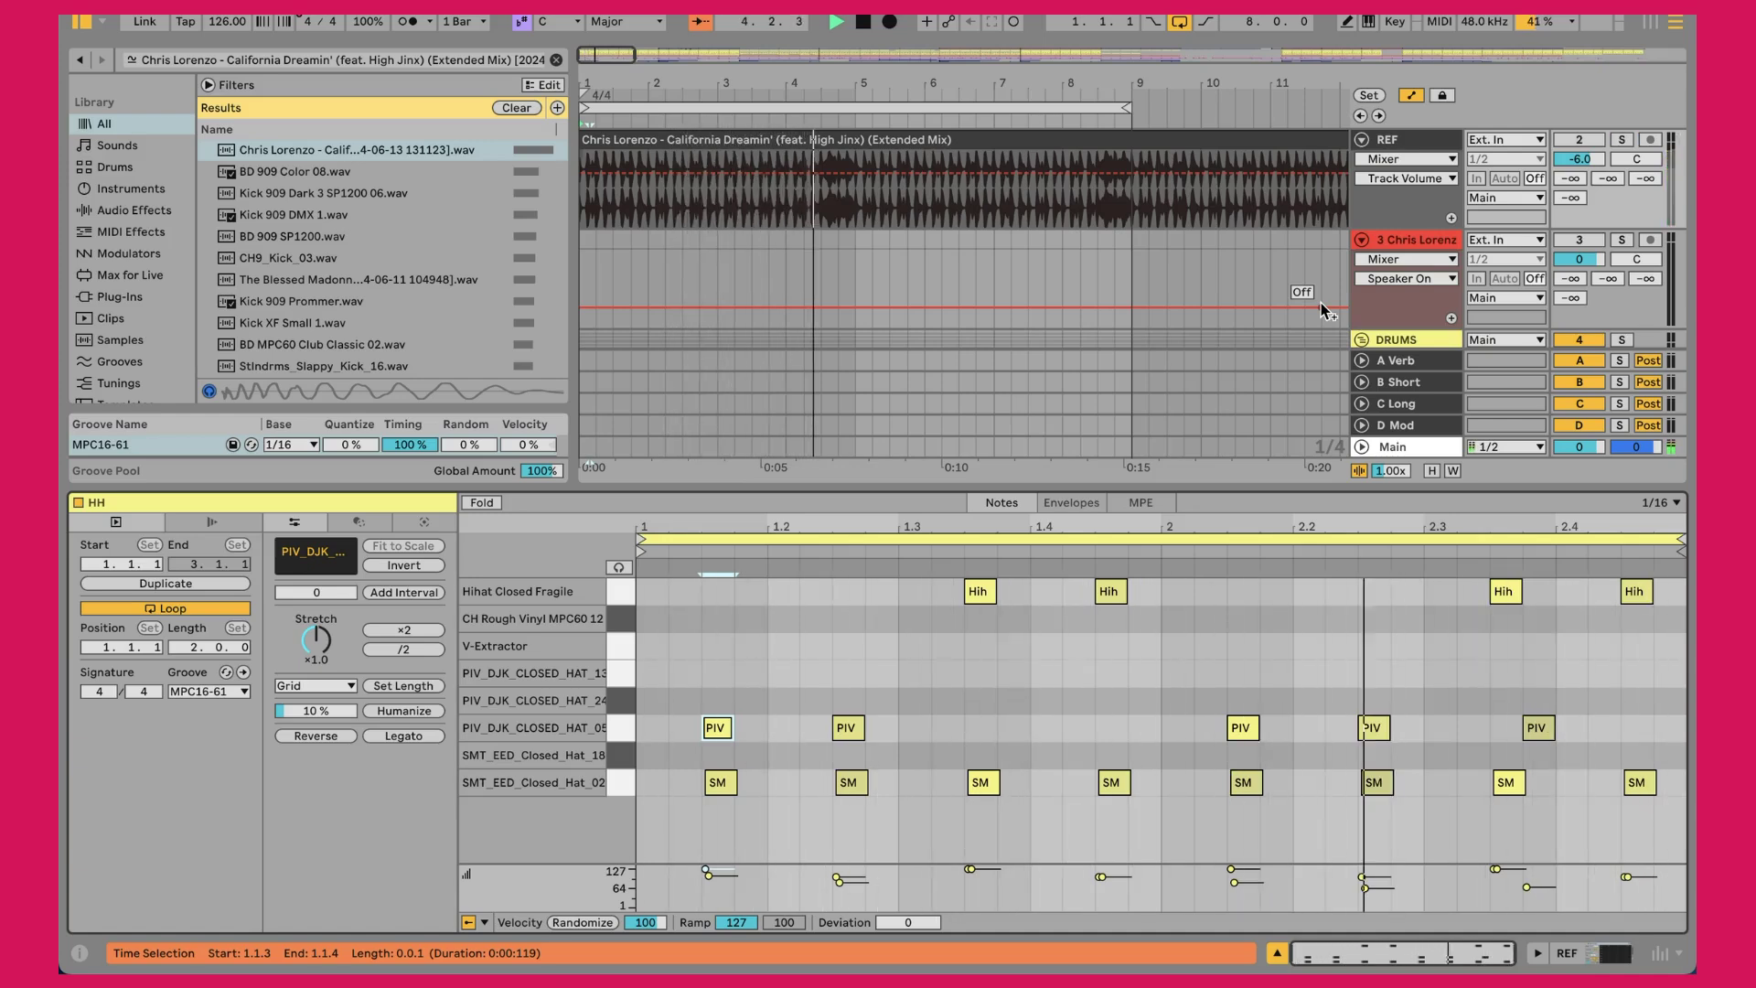
key("space")
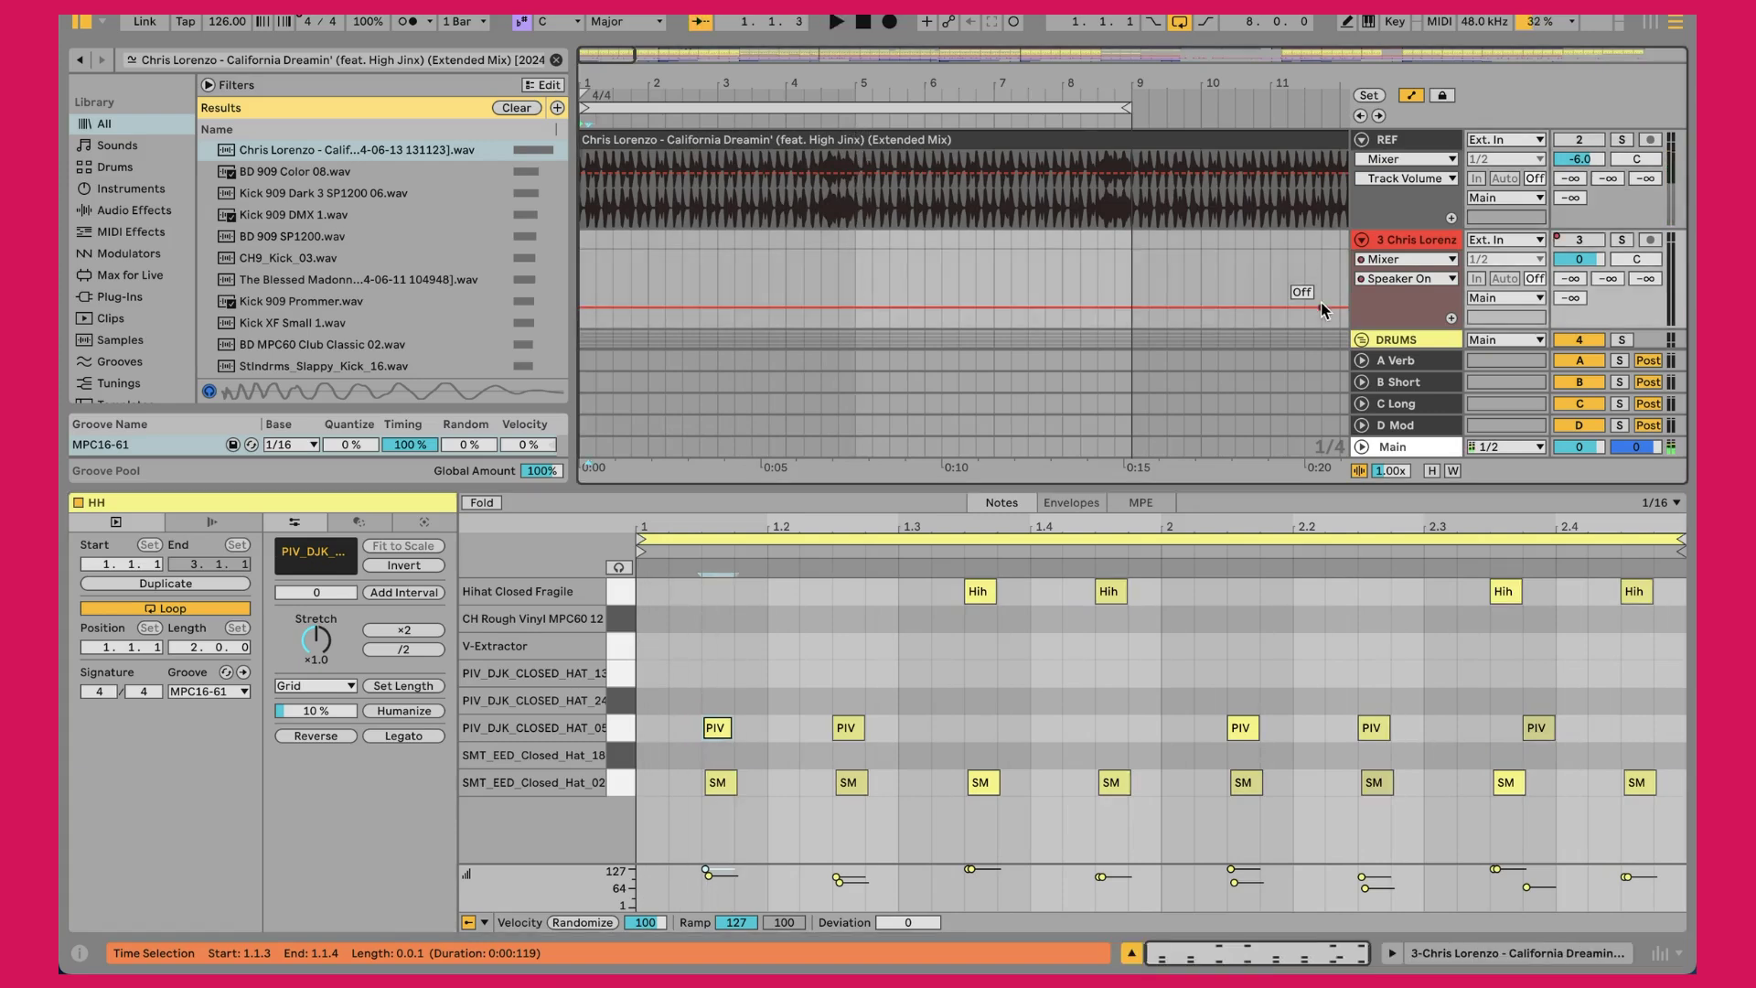
Show the HH track's devices and examine its EQ Eight, TRANS and drive settings
scroll(1403, 278, "down", 5)
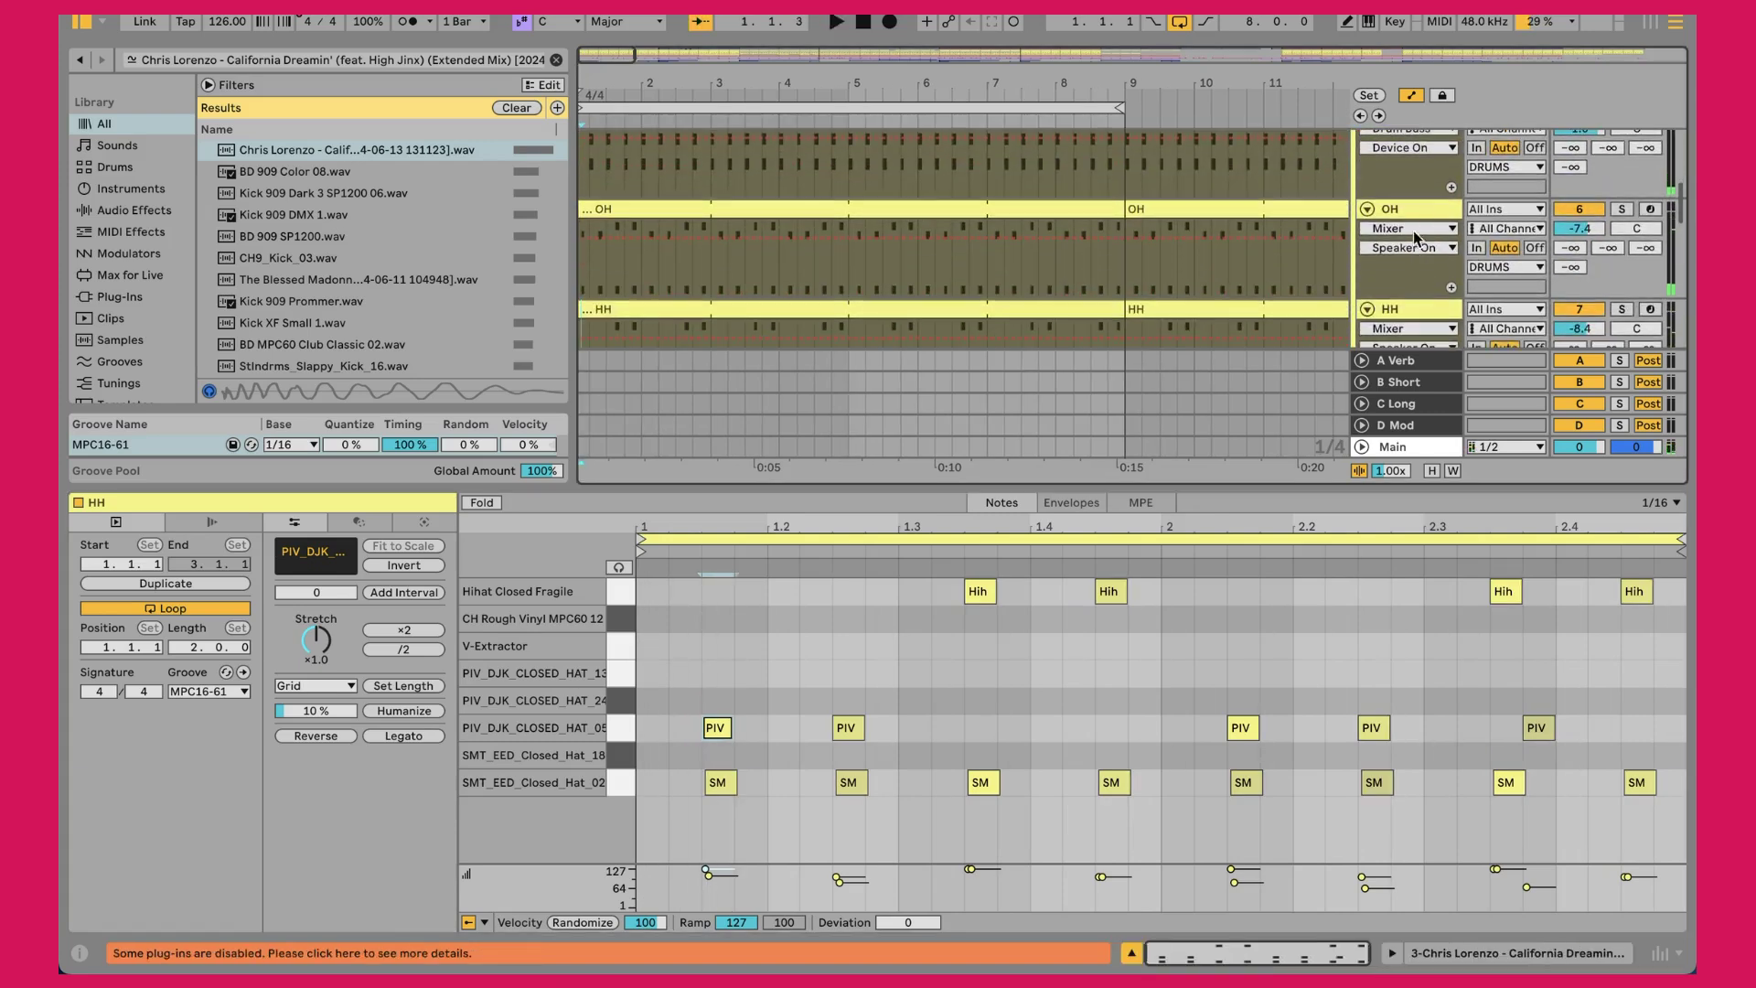
left_click(1407, 309)
scroll(914, 787, "right", 8)
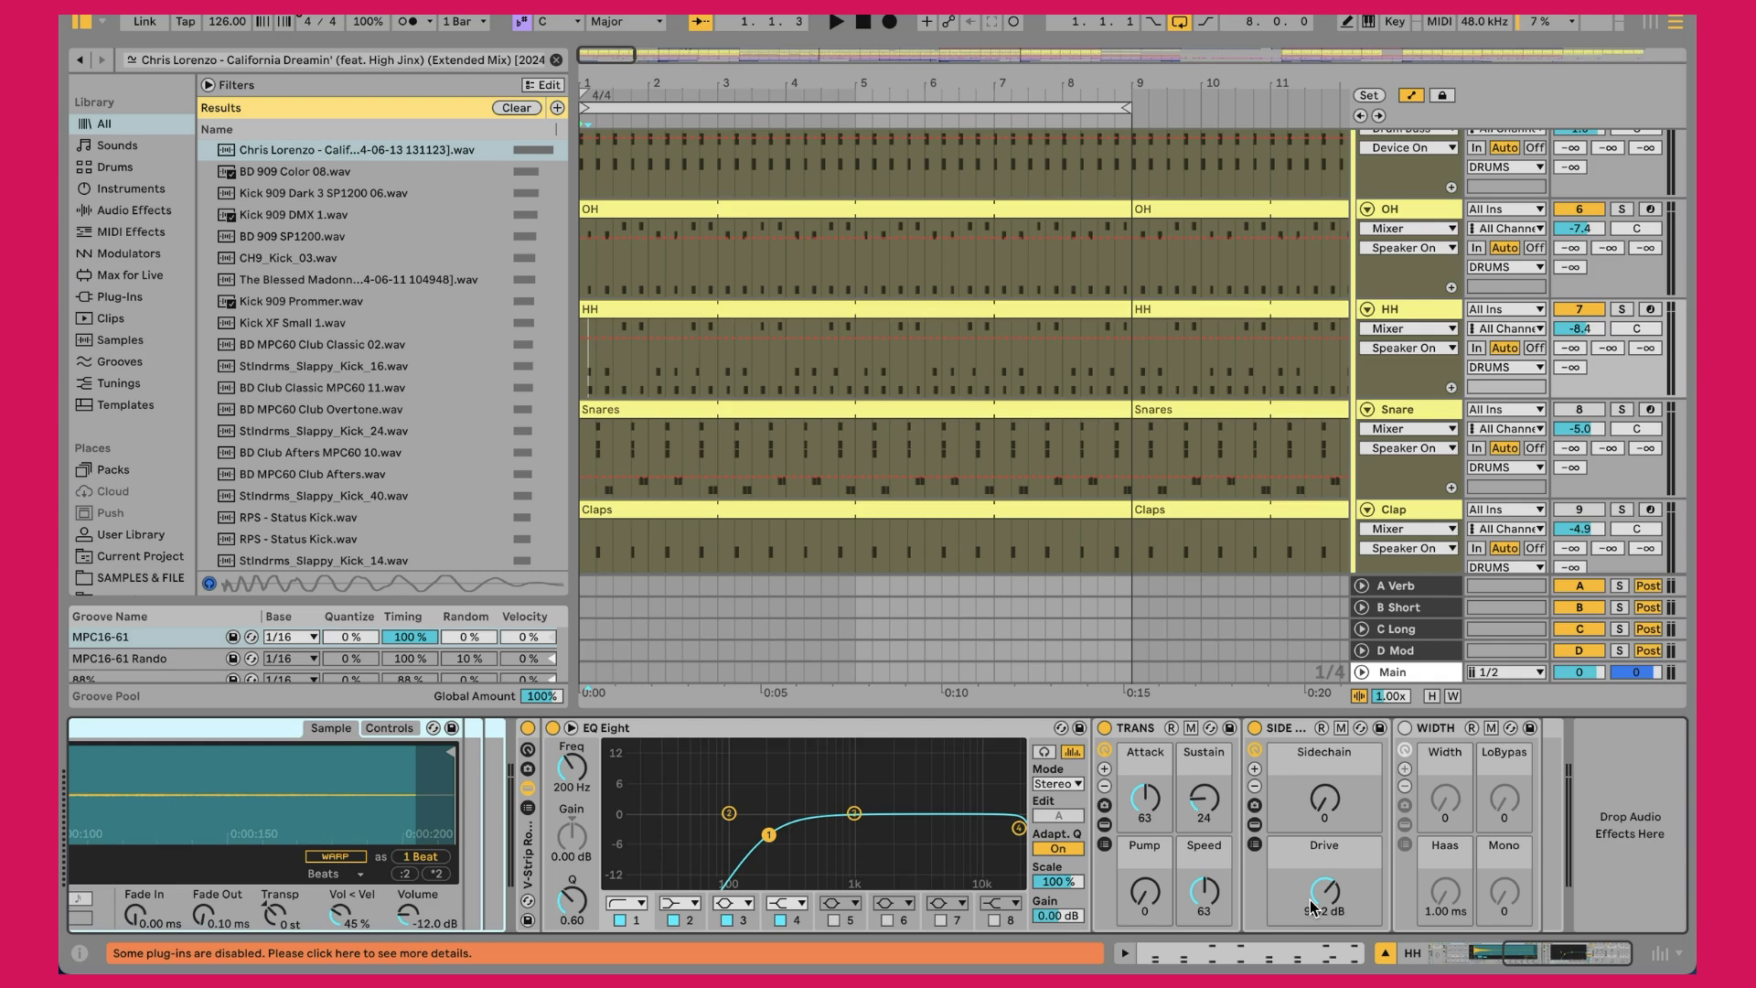
Play from 1.1.1 and switch to the soloed REF track to compare it with the kick, open hats and closed hats
key("space")
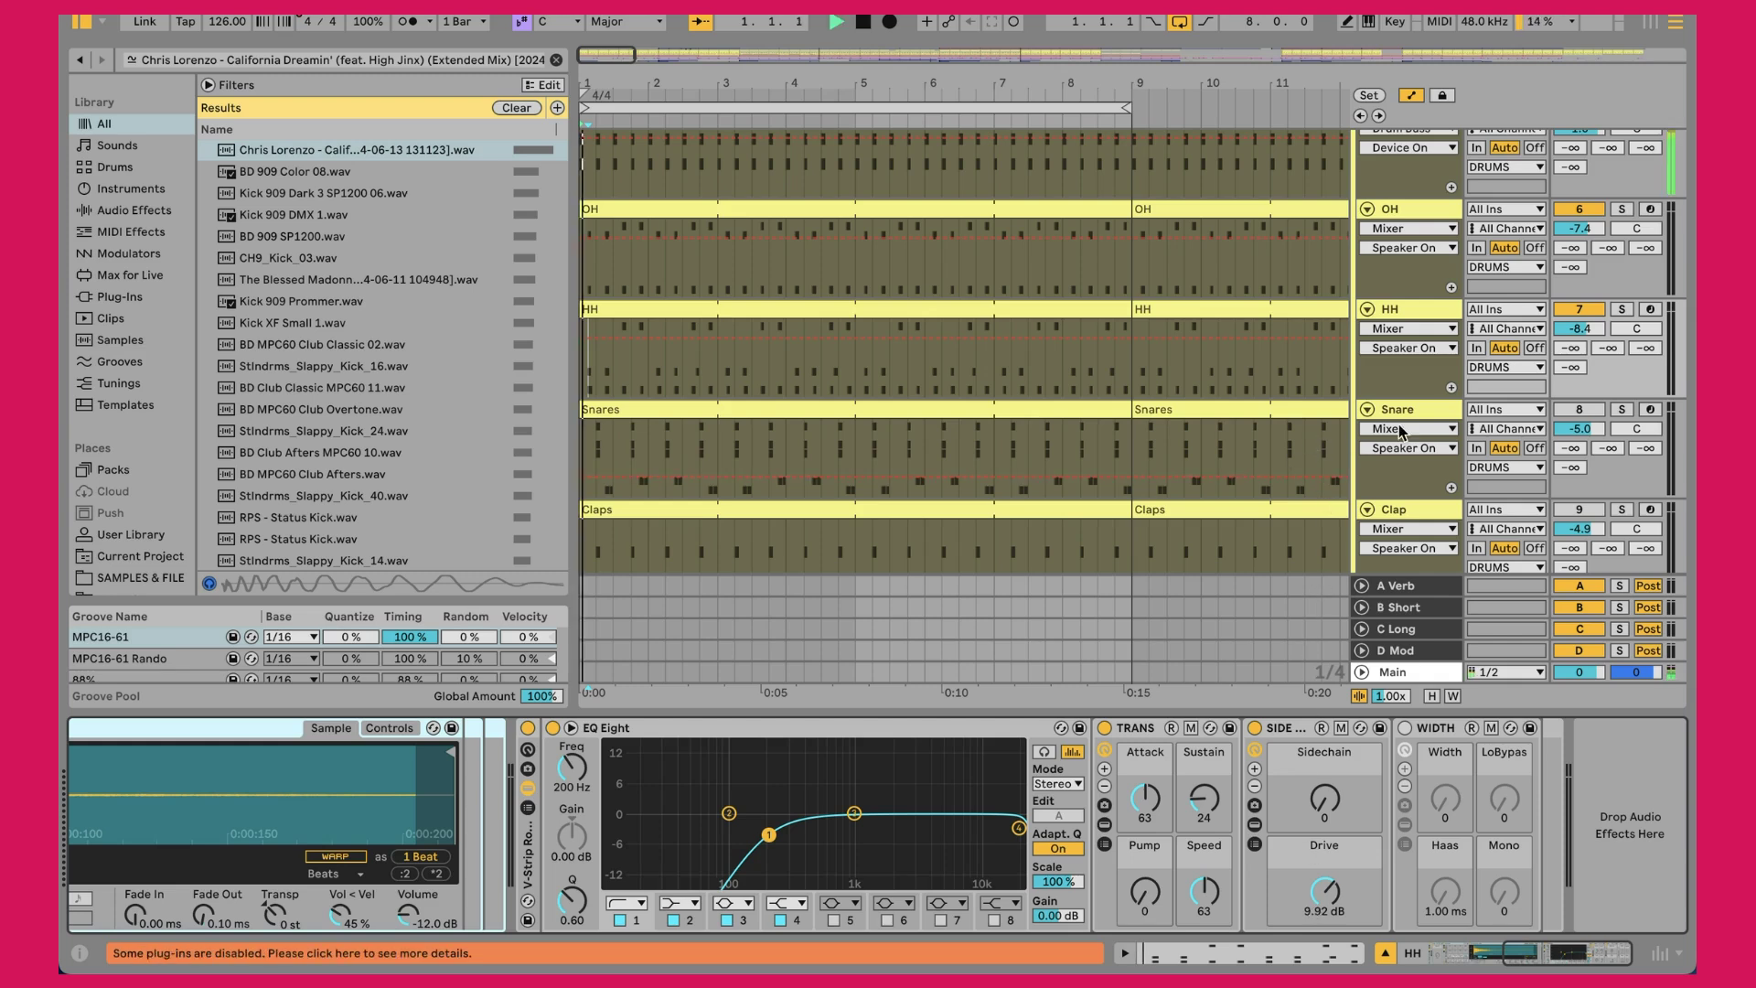
key("Up")
key("Up")
key("Up")
key("Up")
key("Up")
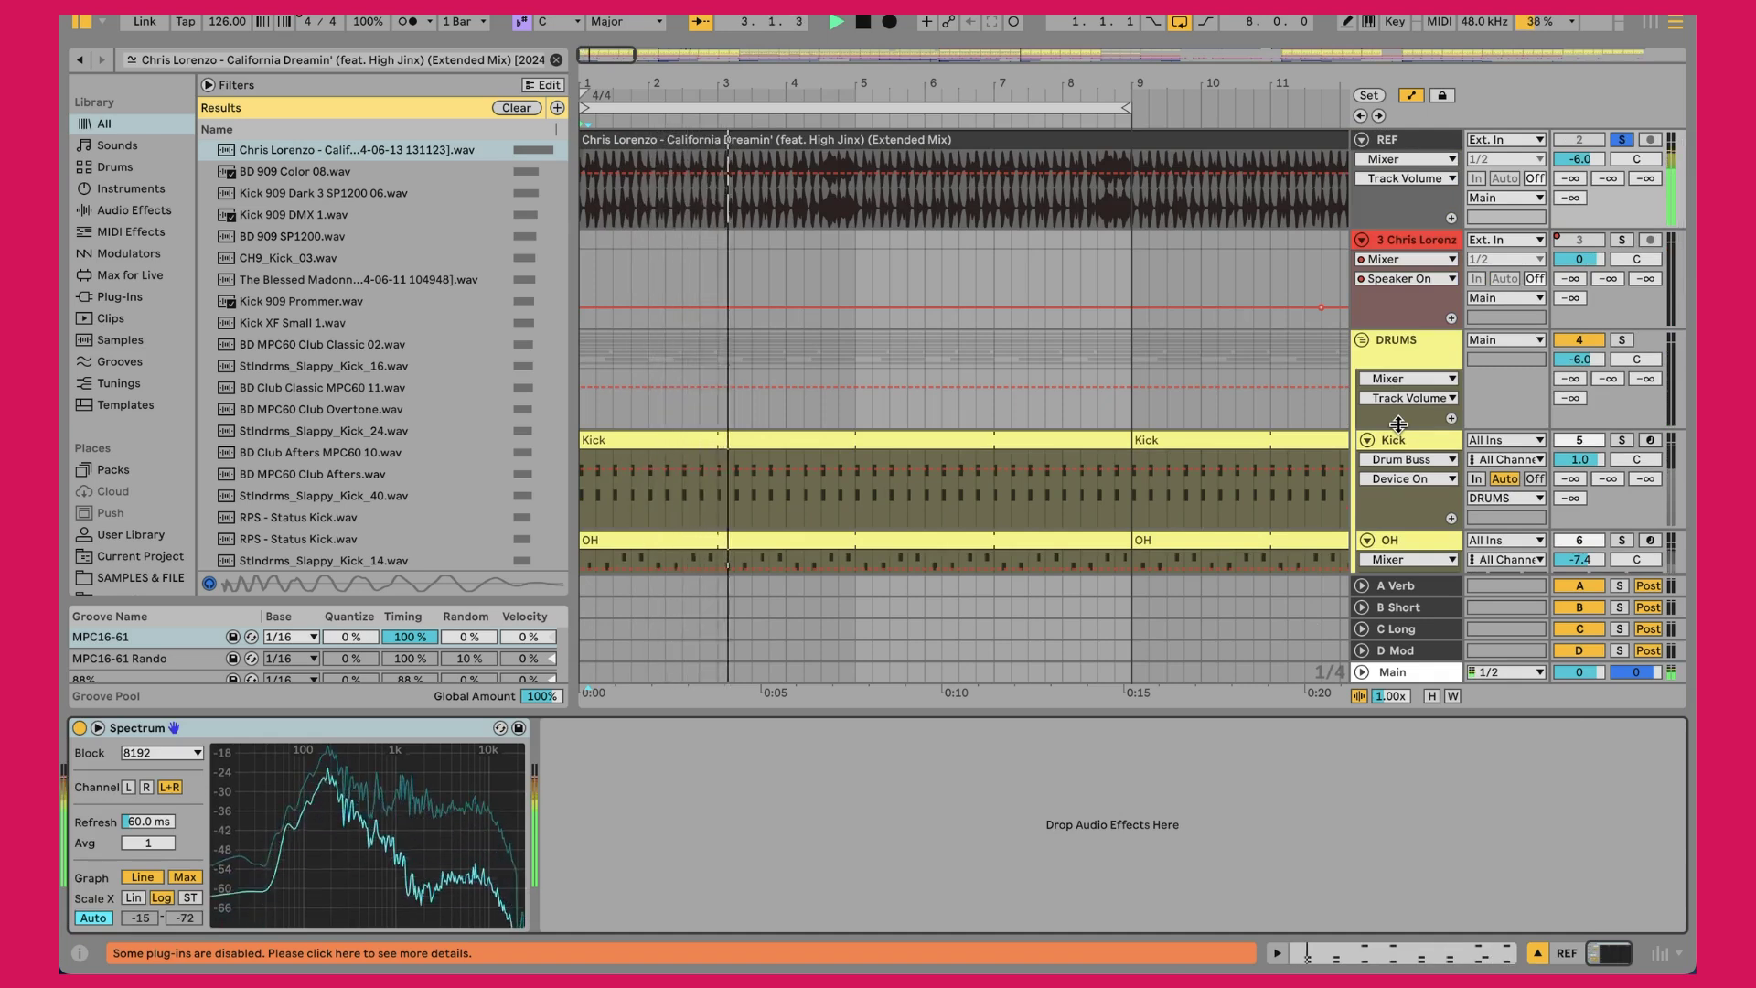
Open the Snares clip, play the drums with the Snare track, and inspect the three notes layered at 1.2
key("space")
scroll(1397, 424, "down", 6)
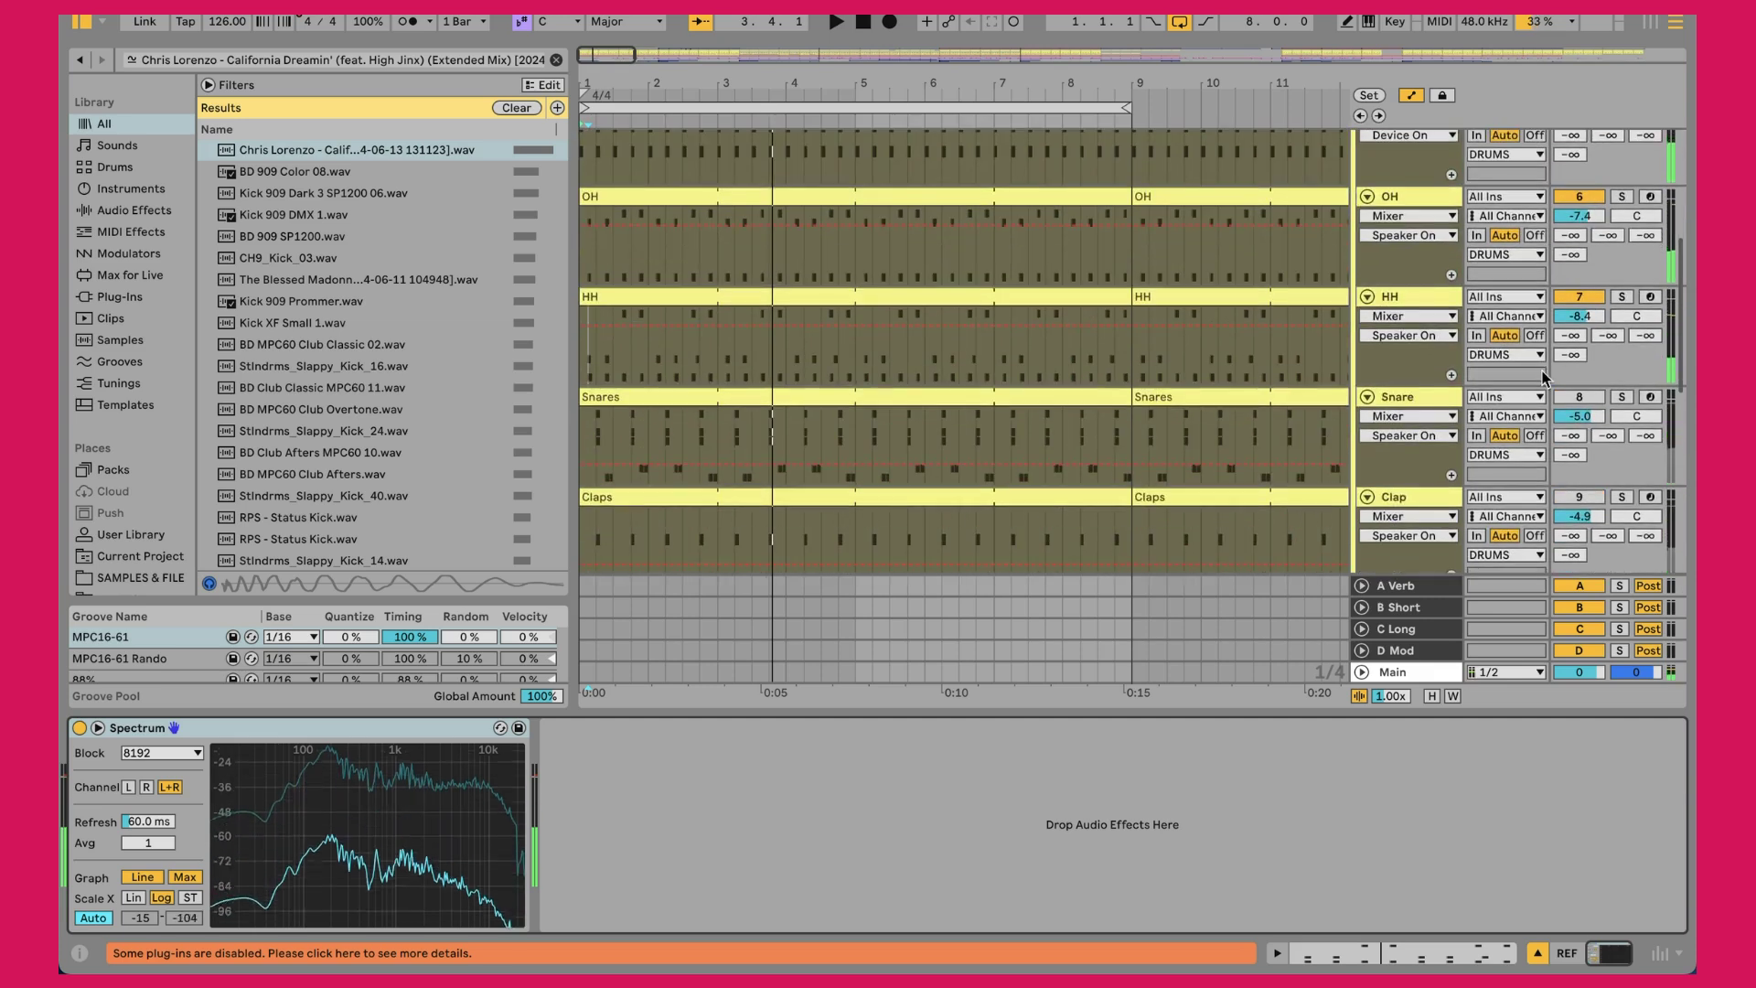
double_click(674, 398)
key("space")
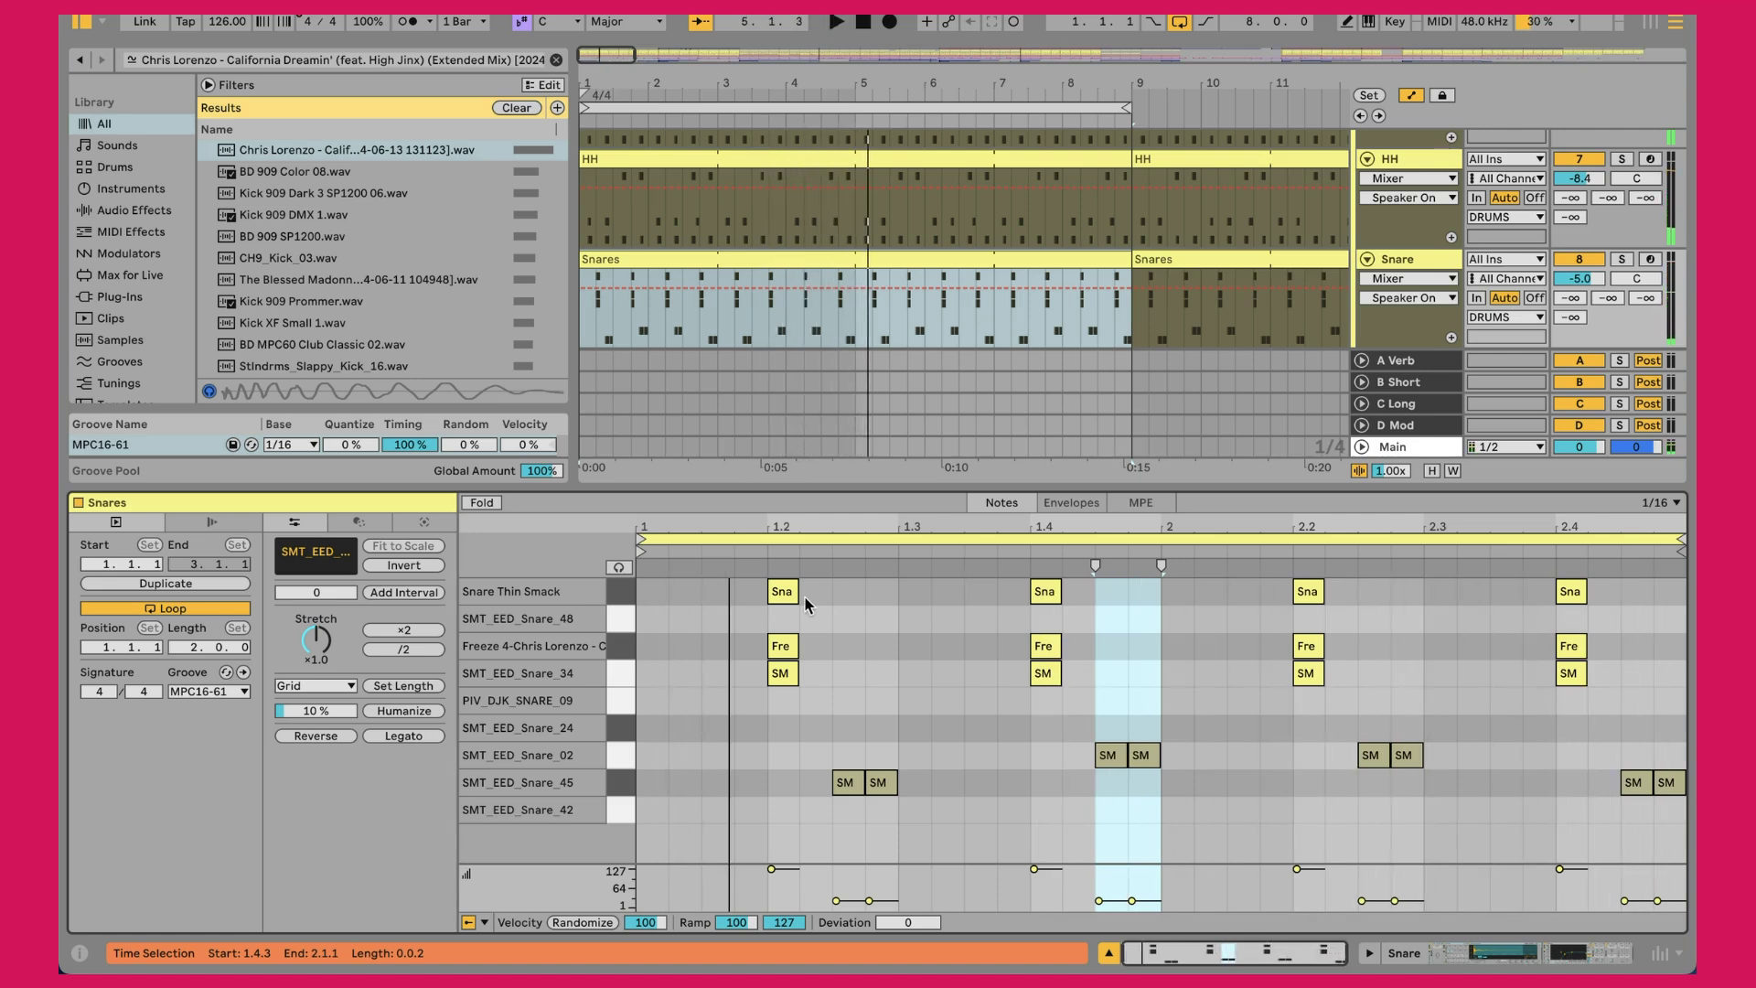
left_click_drag(785, 713, 780, 587)
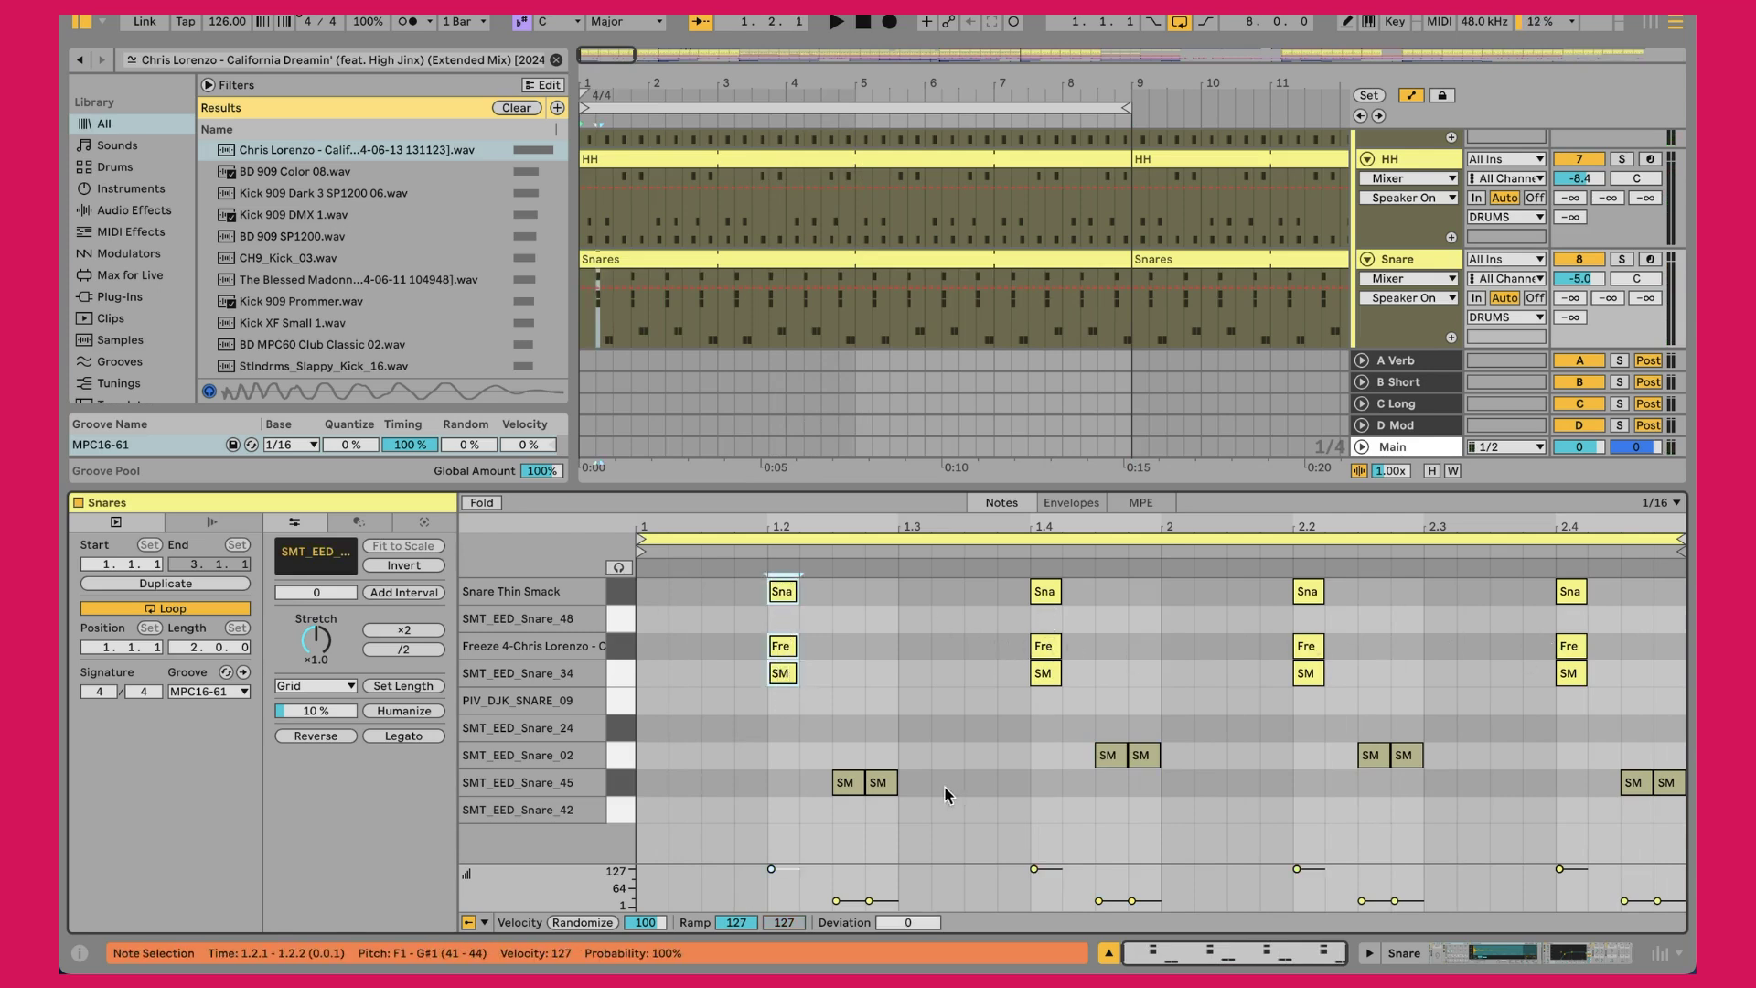
left_click(799, 777)
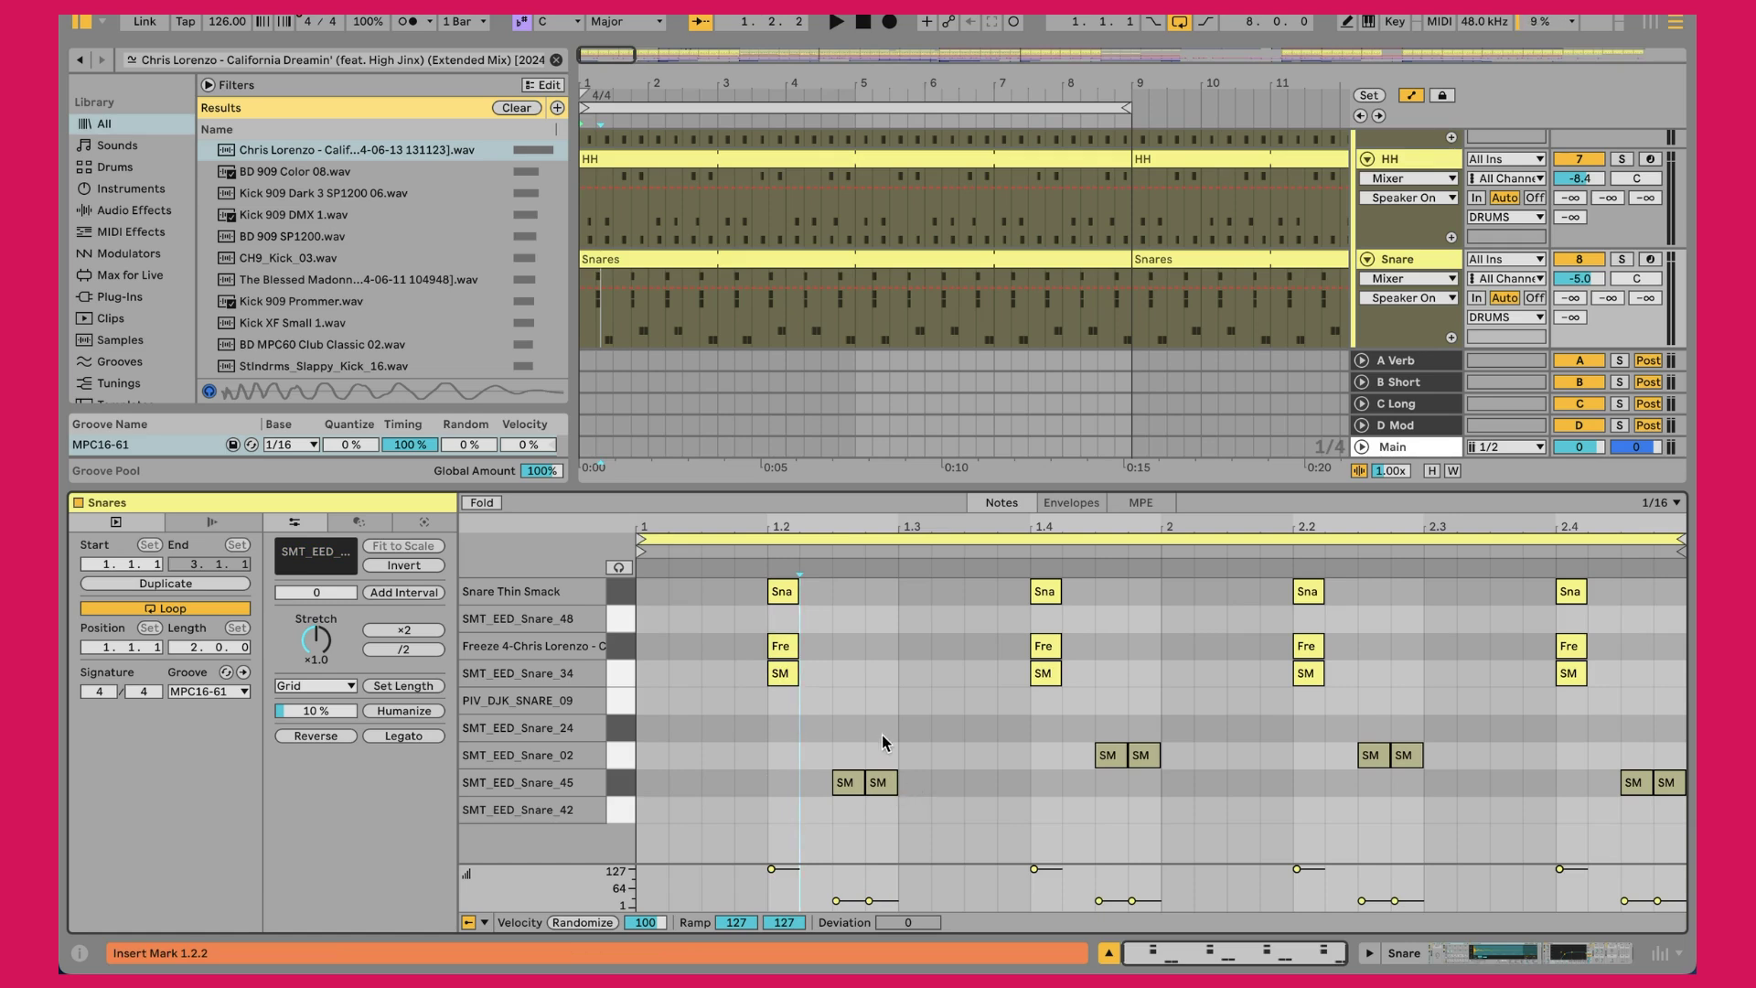
key("ctrl+super+space")
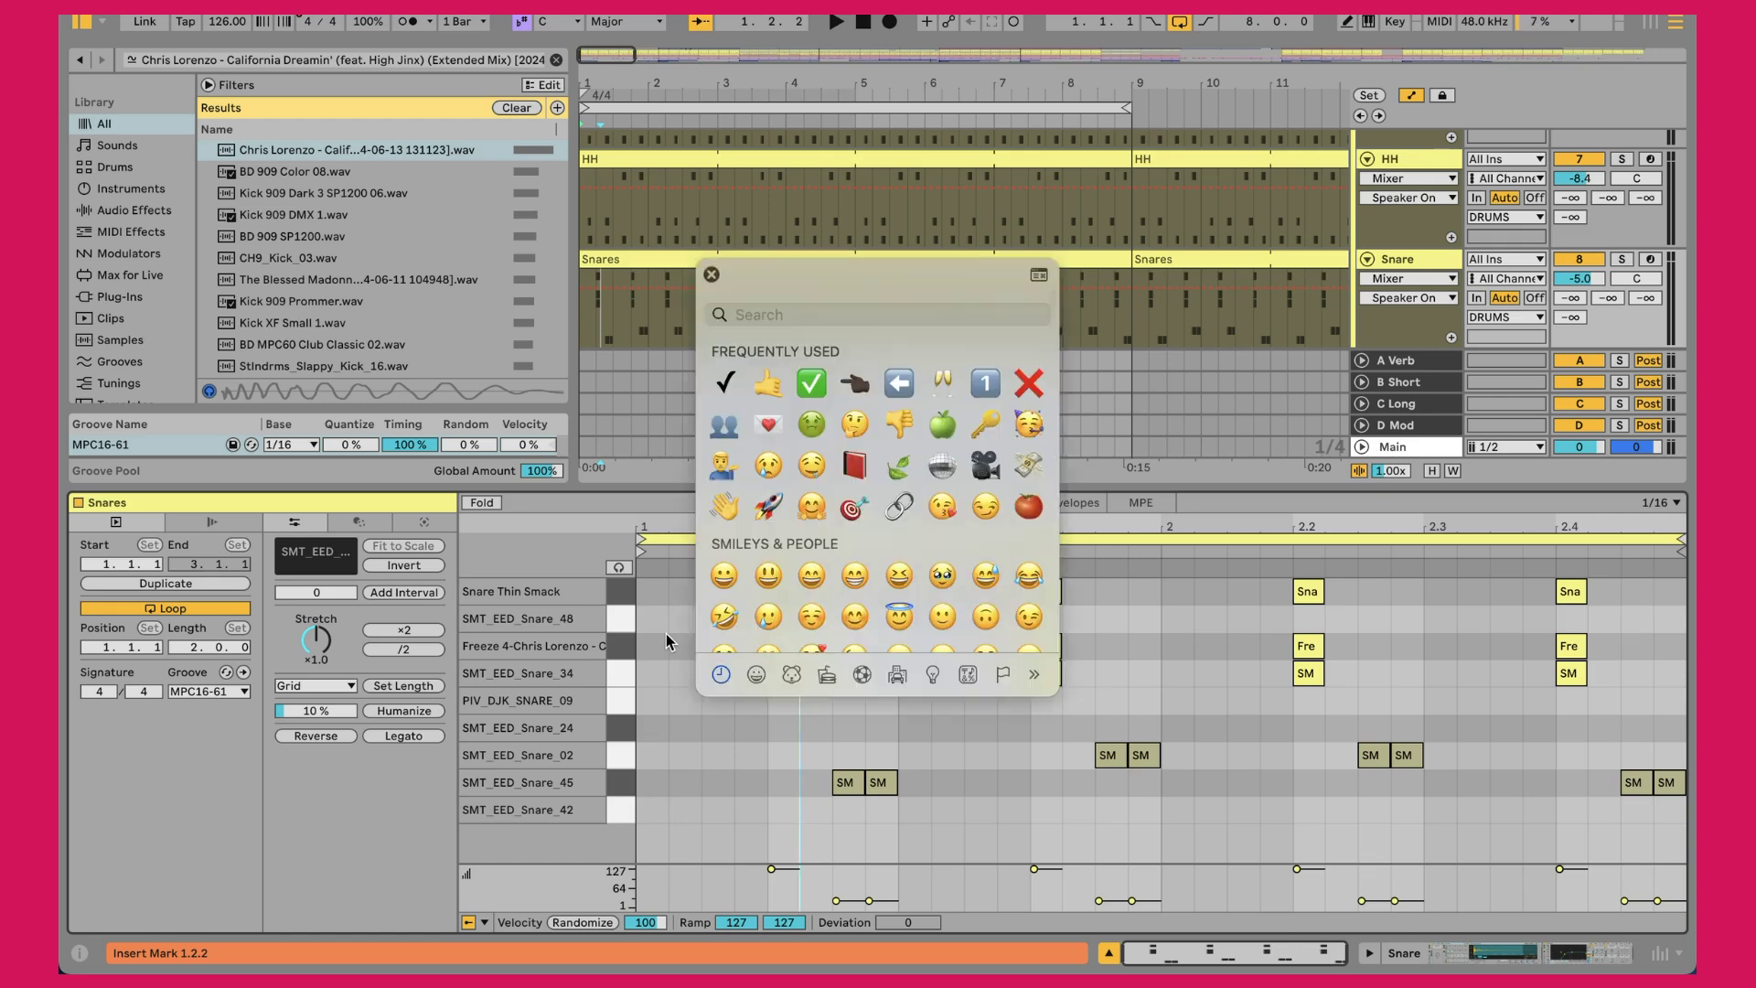
left_click(690, 684)
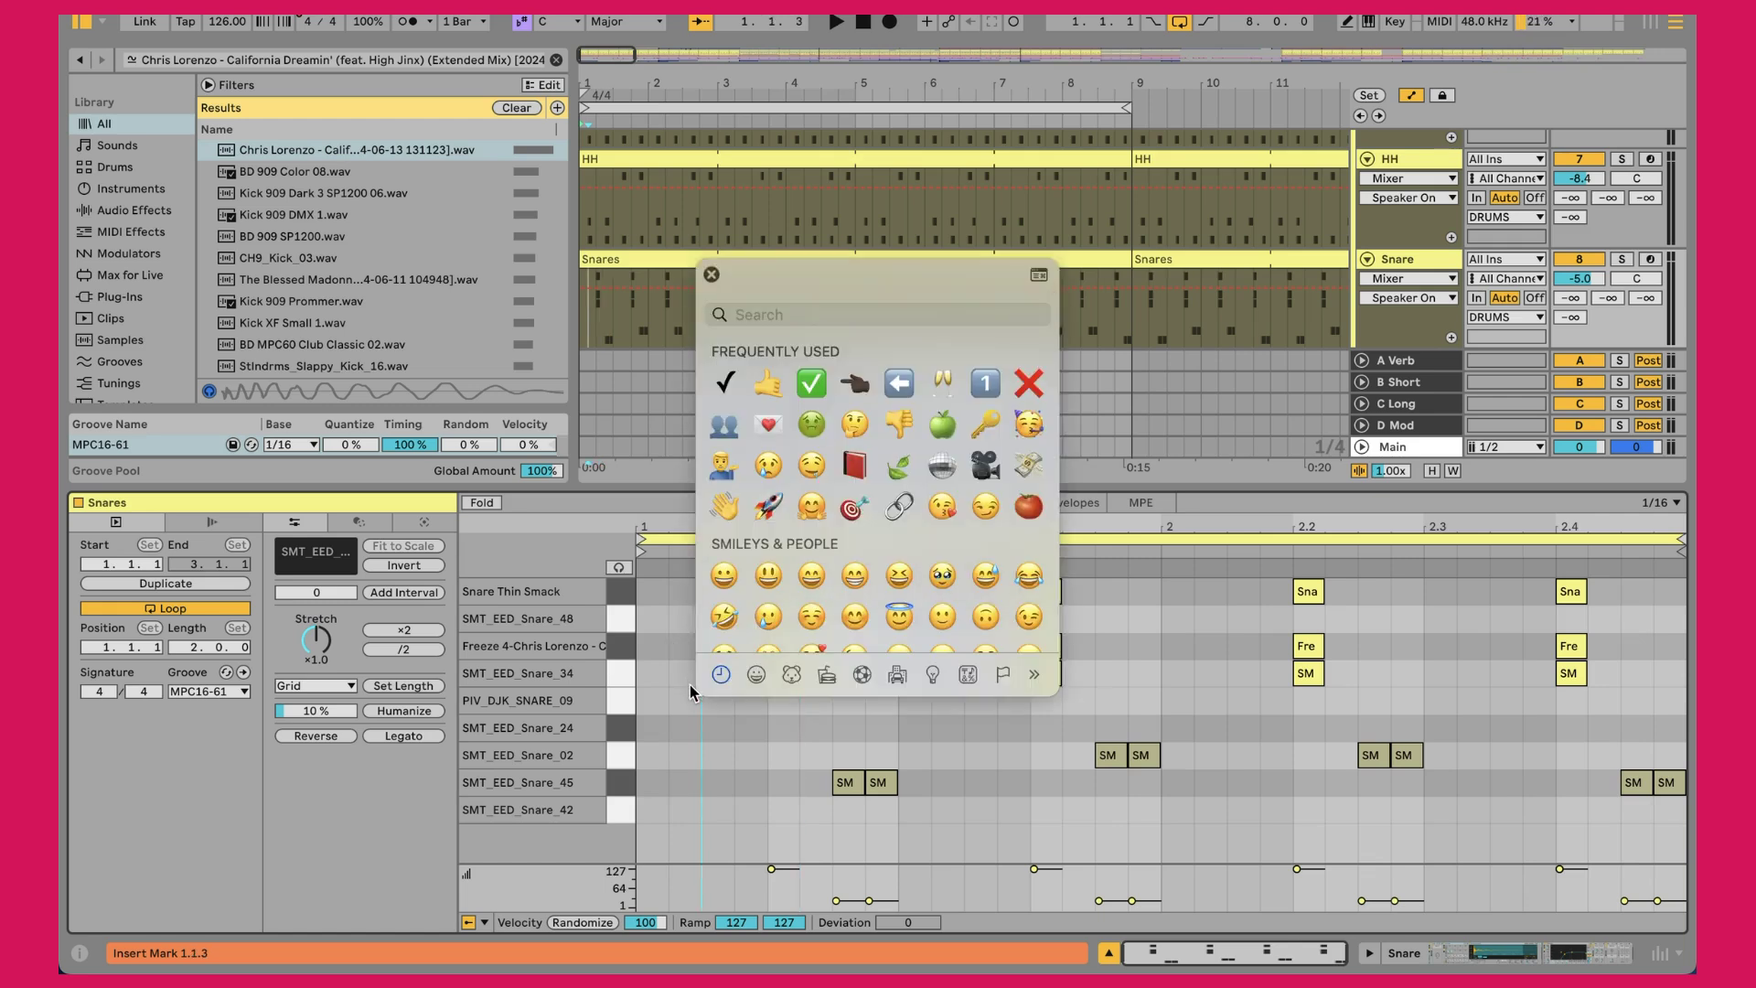
left_click(712, 275)
Play the drums with the snares and switch to the soloed REF track to compare them
key("space")
key("alt+u")
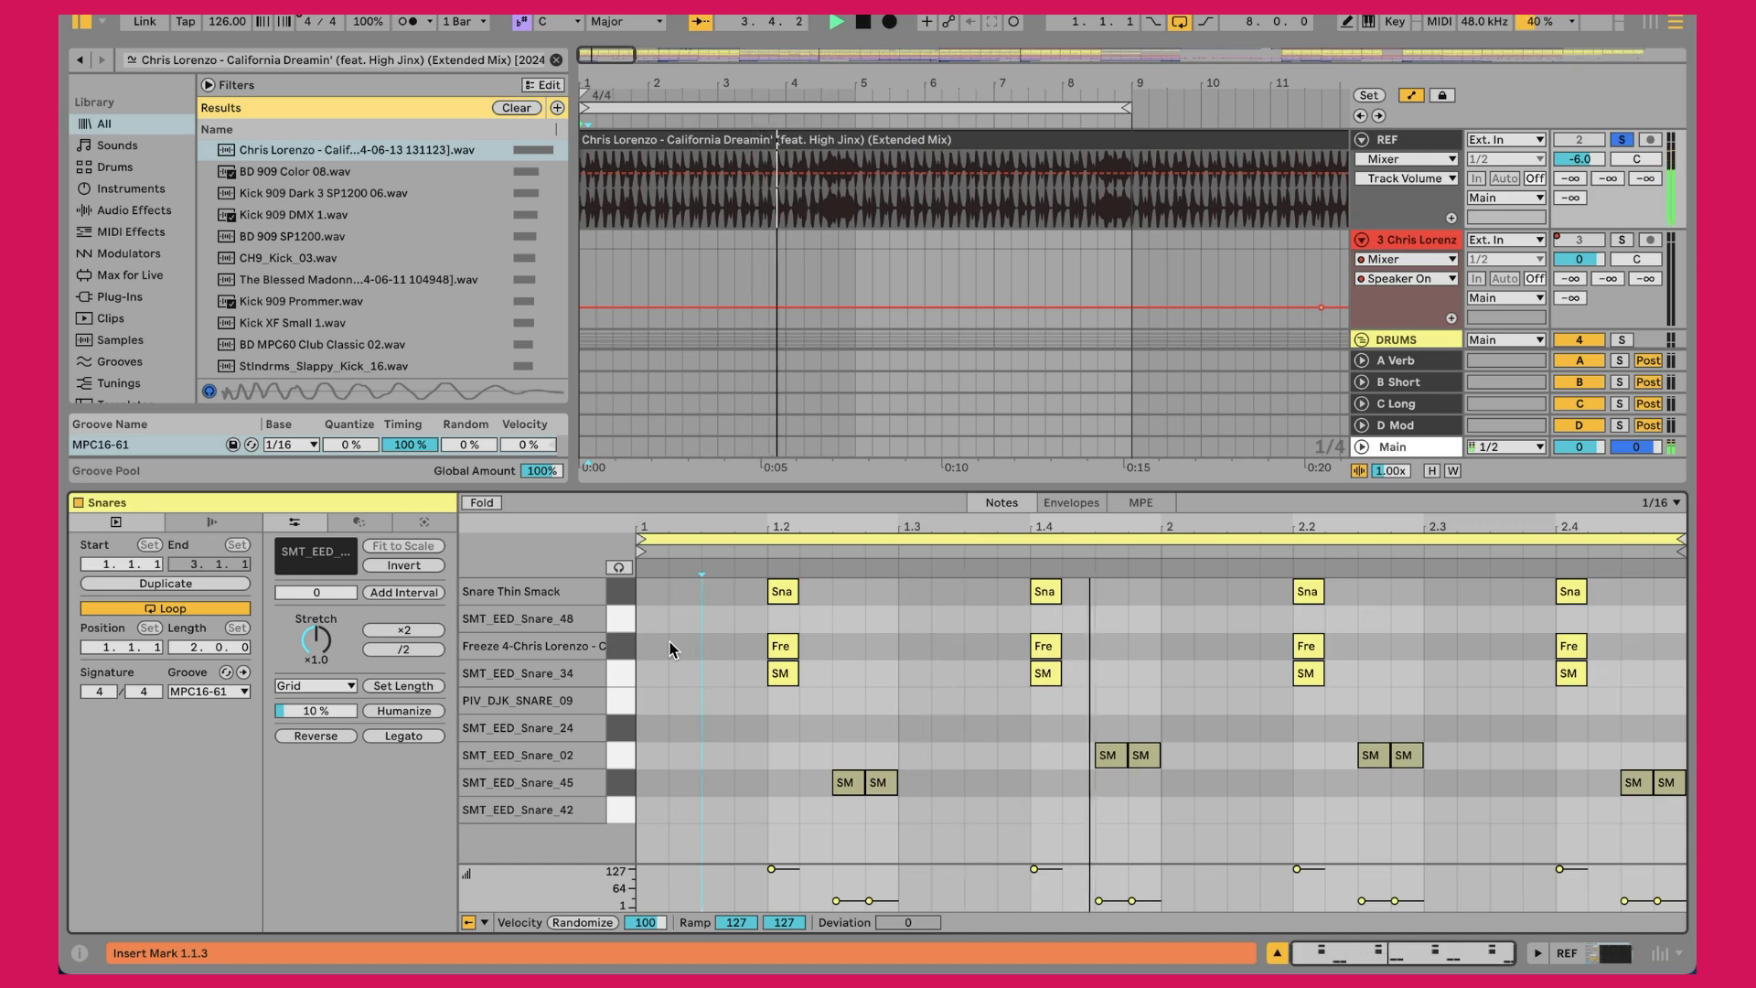
key("space")
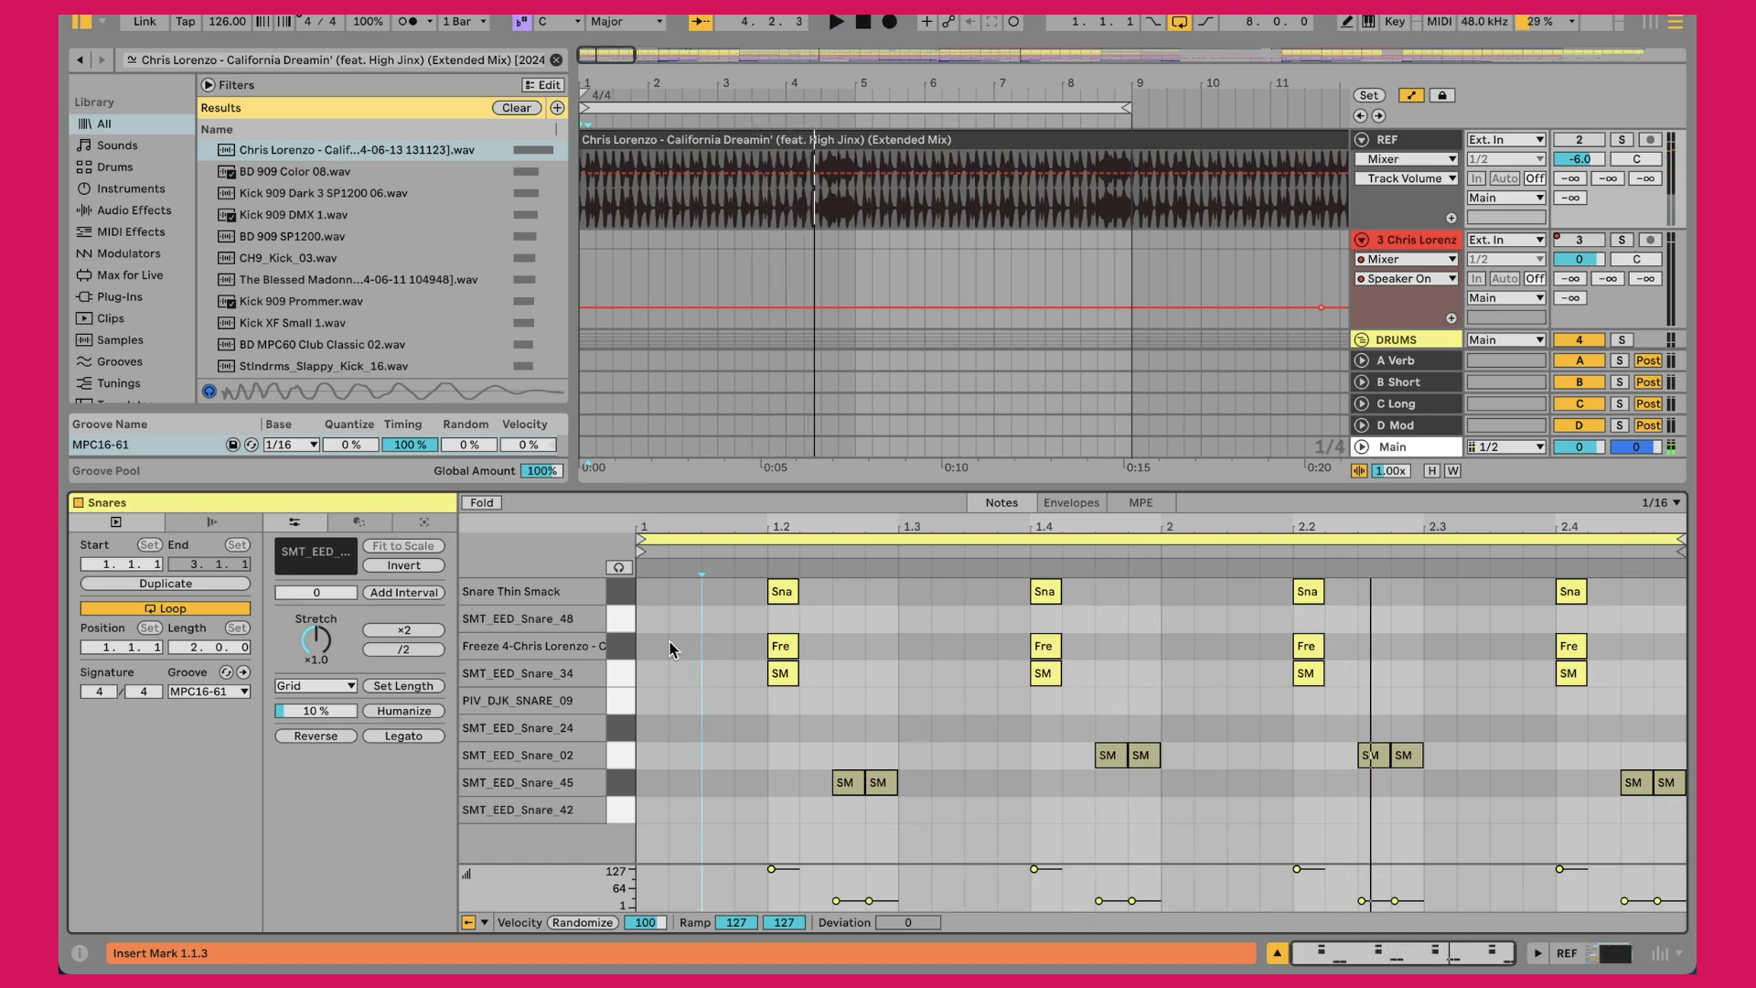
Unsolo the REF track, show the Snare track's devices and audition the Freeze 4-Chris Lorenzo pad in its Drum Rack
key("shift+Tab")
key("shift+Tab")
key("alt+u")
scroll(1430, 248, "down", 5)
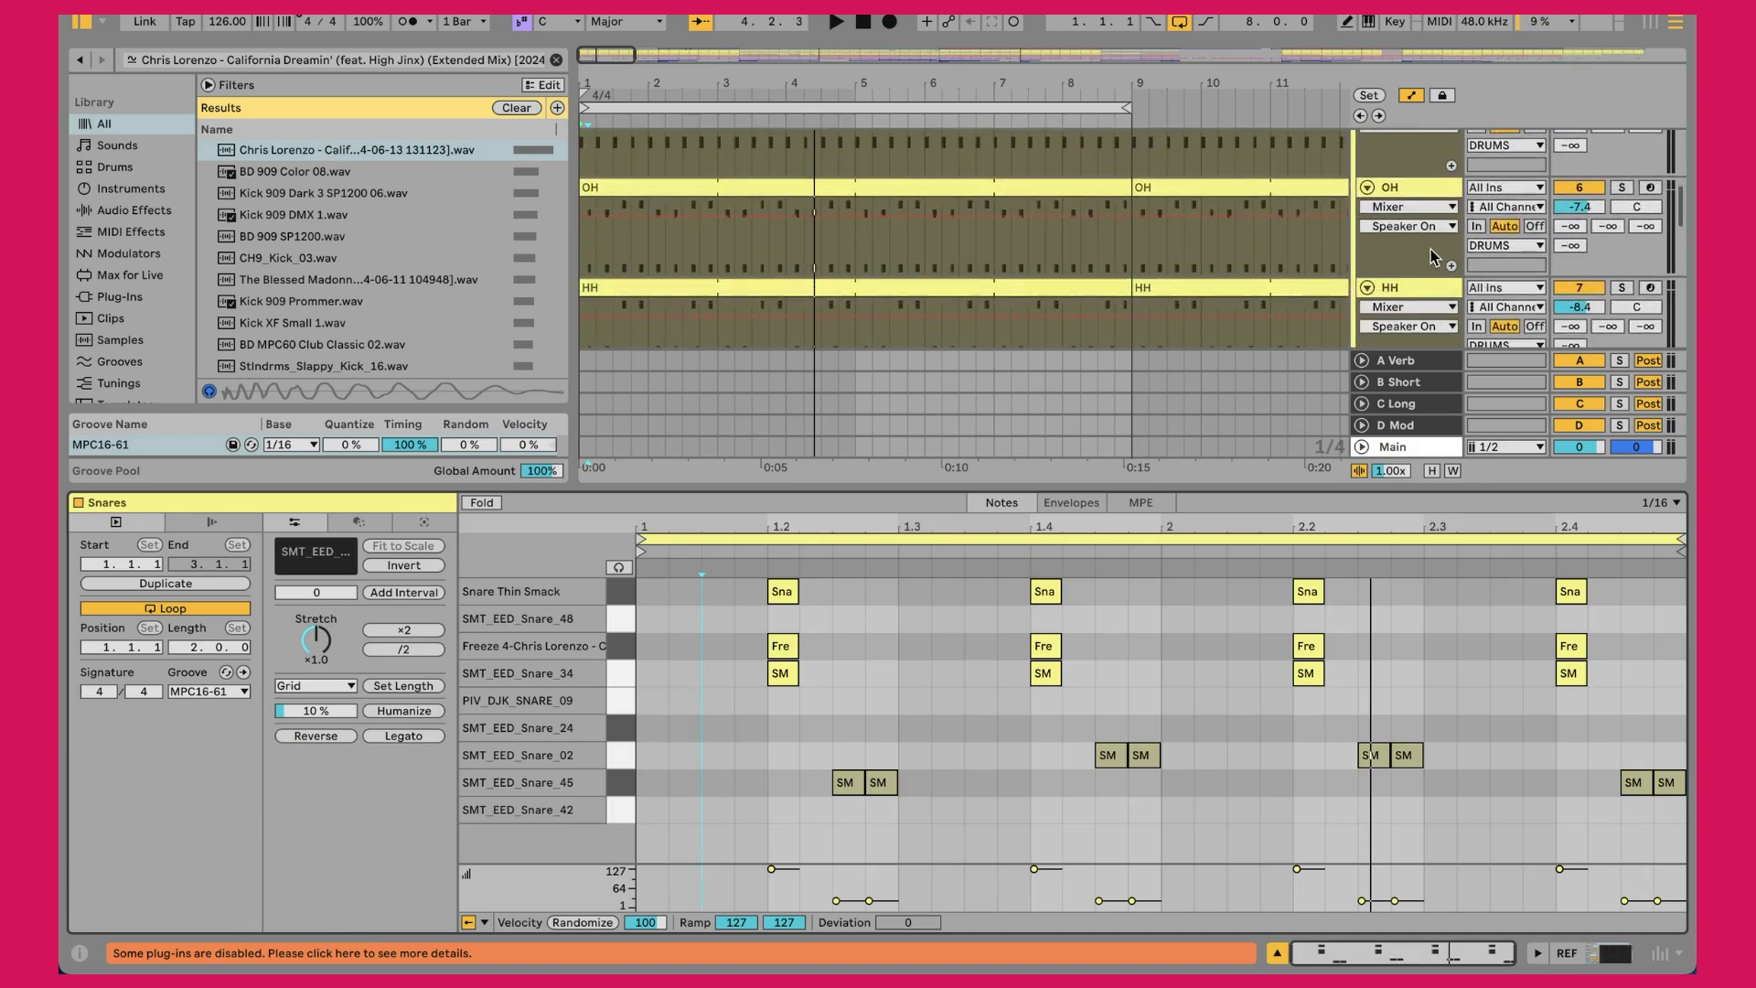
key("shift+Tab")
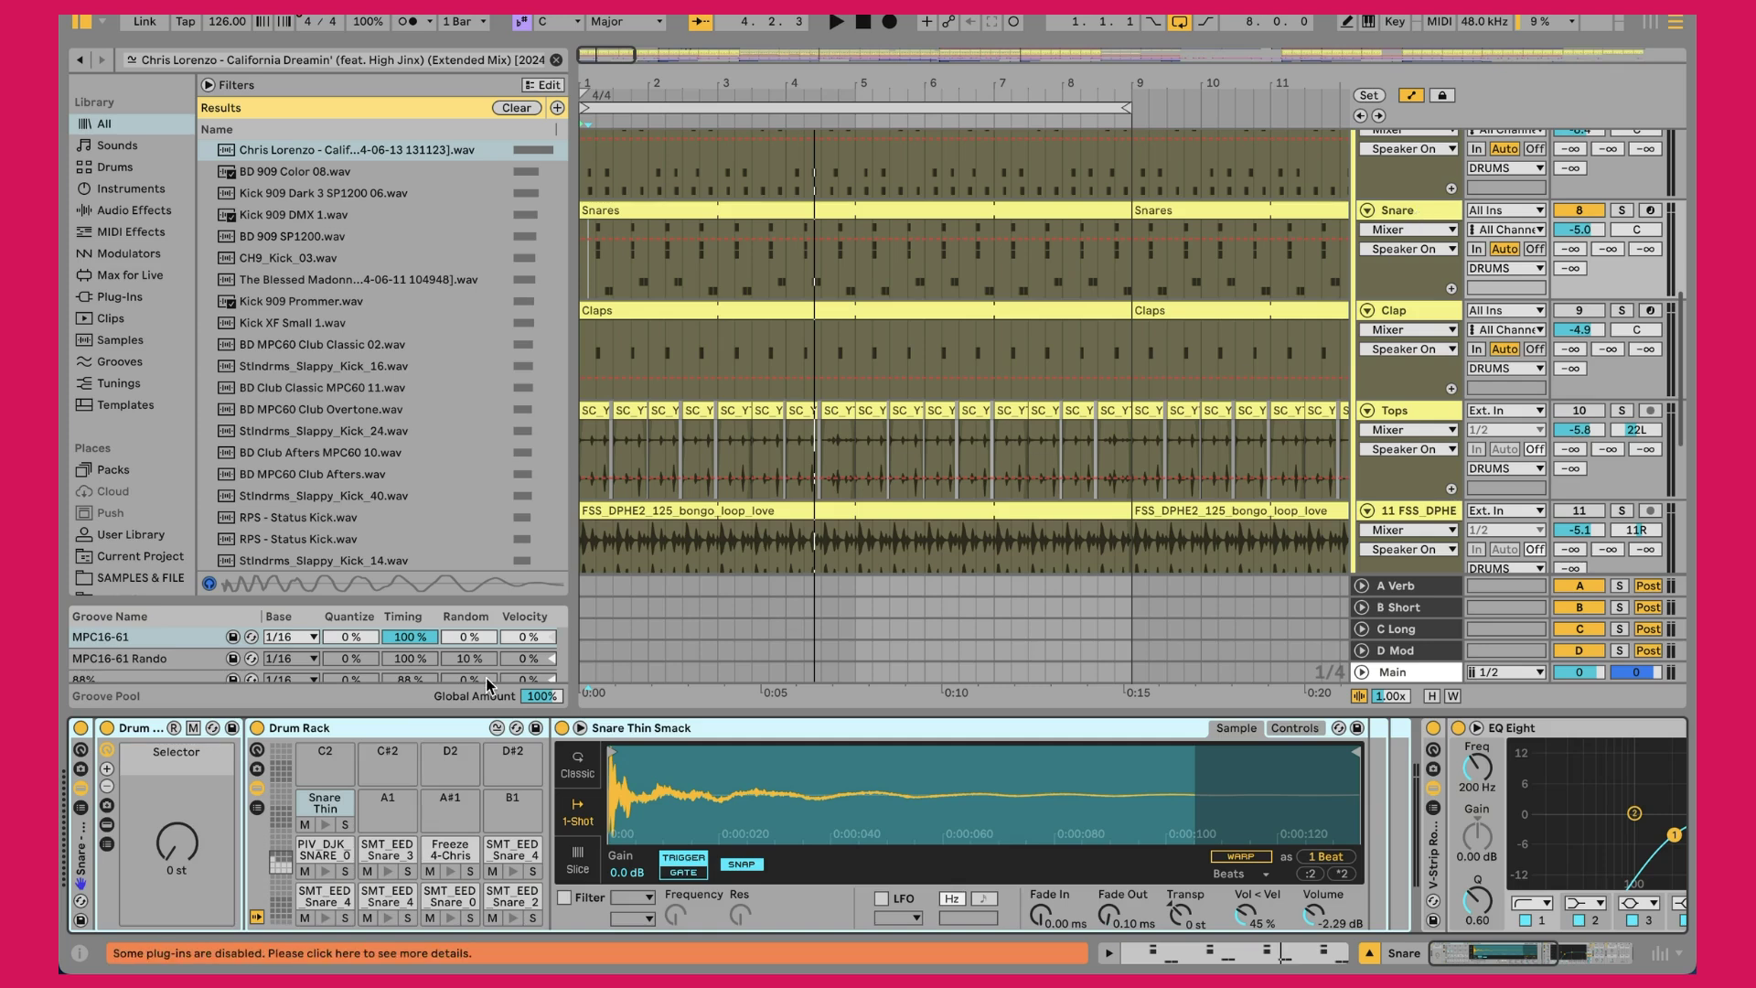
left_click(439, 852)
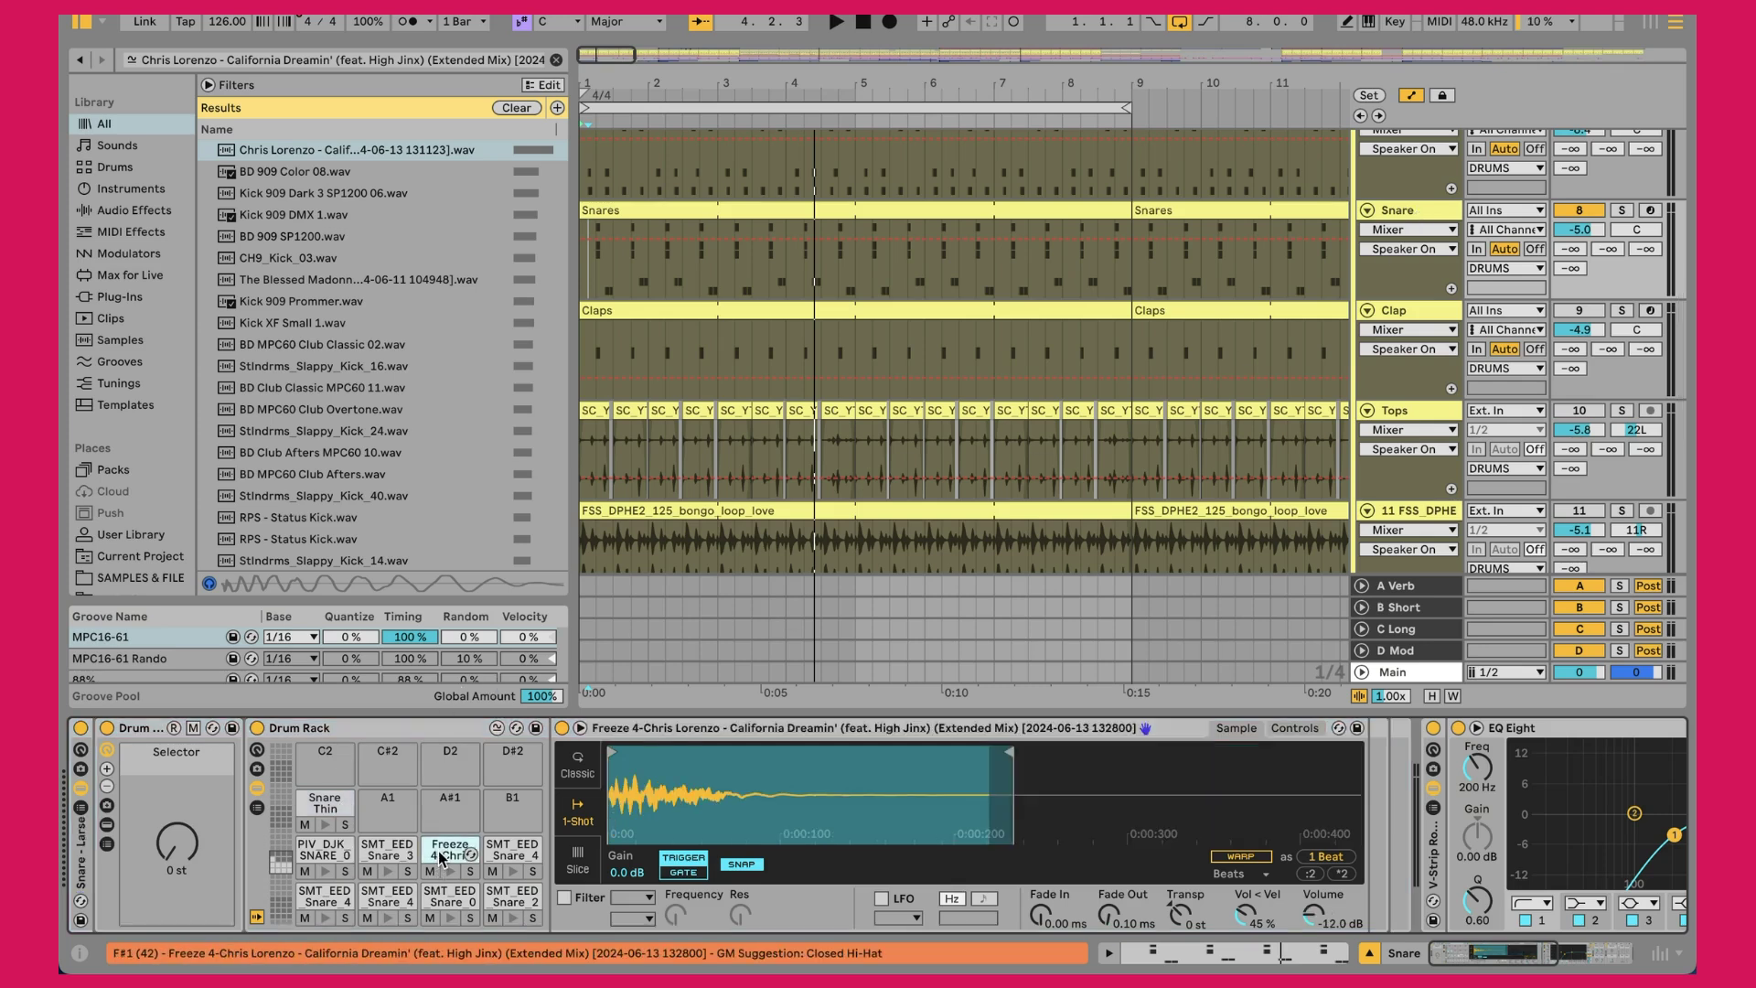
left_click(450, 872)
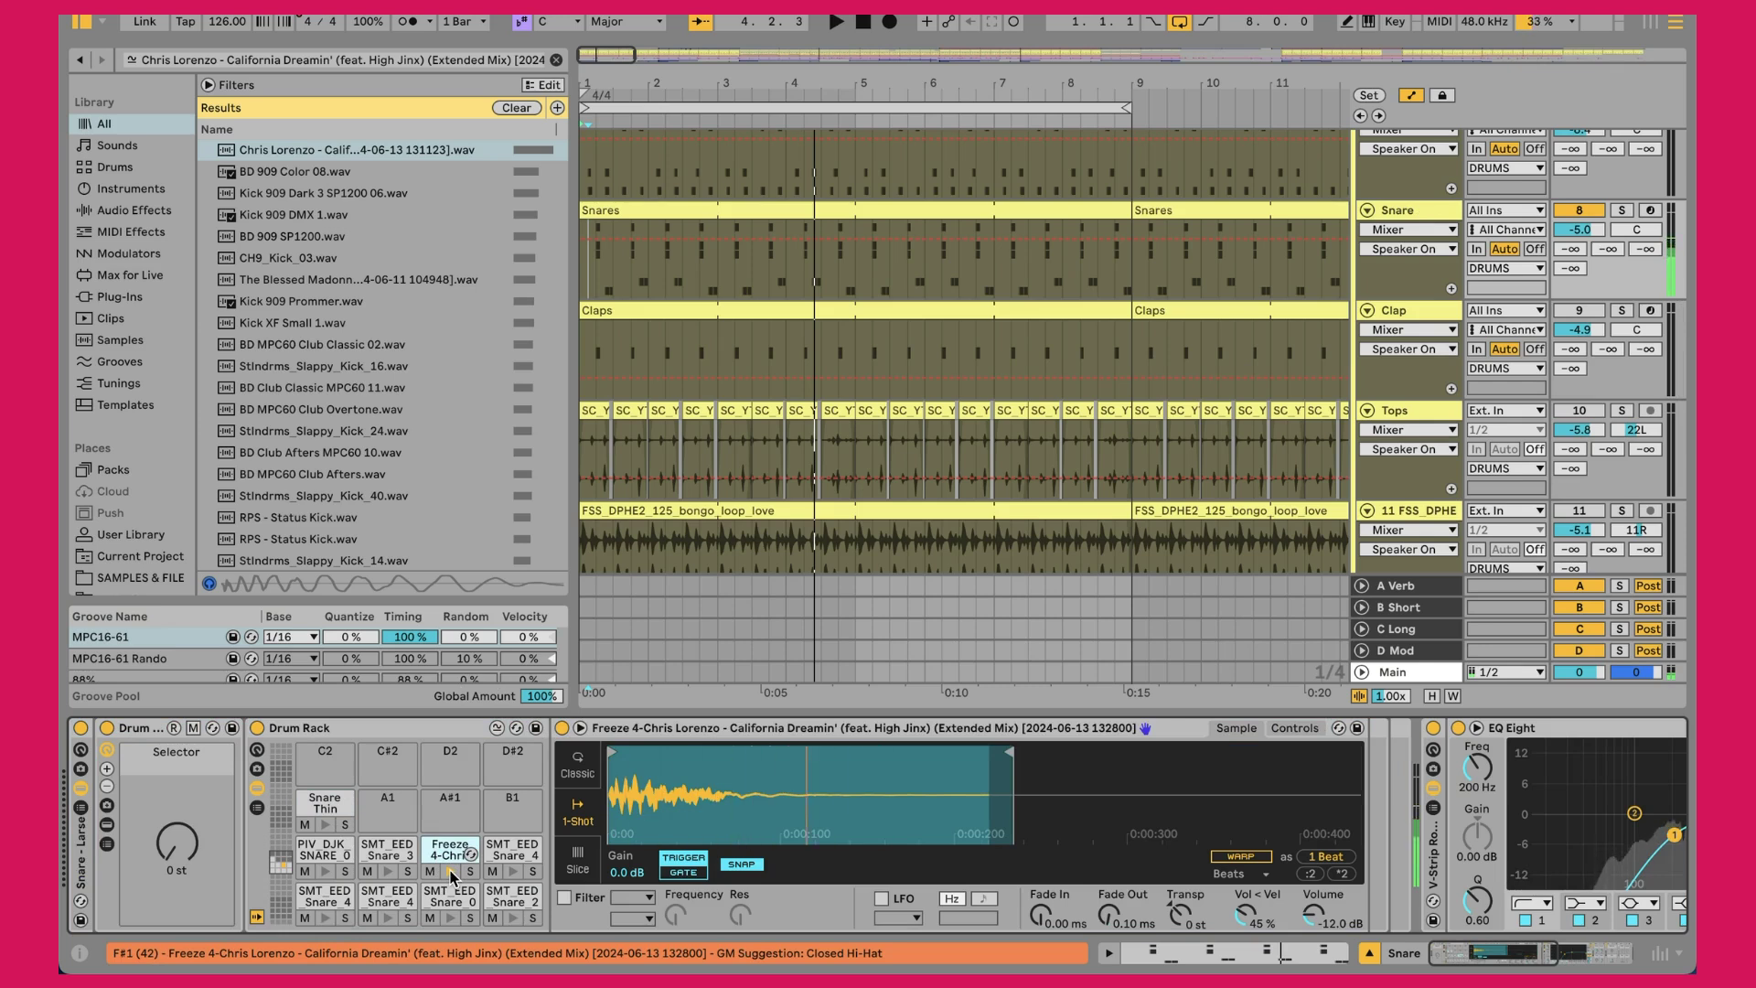
Try the Snares clip's SMT_EED_Snare_34 notes on PIV_DJK_SNARE_09 during playback, and move them back to SMT_EED_Snare_34
key("space")
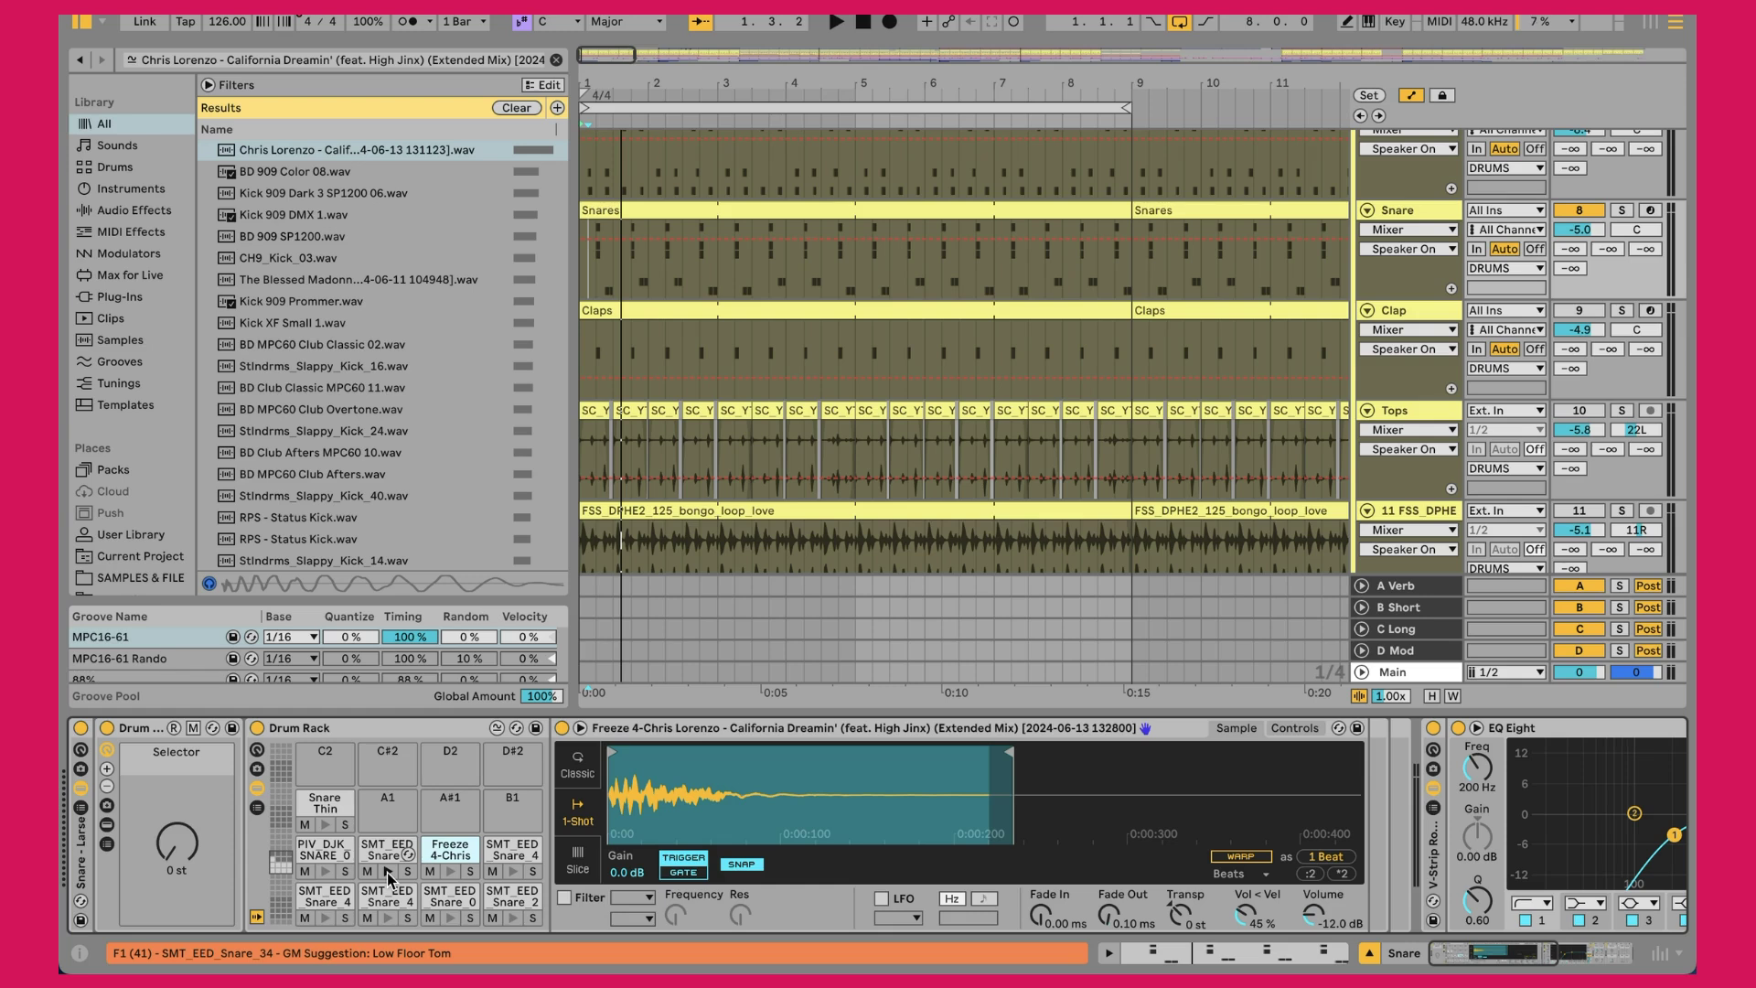
key("space")
double_click(644, 212)
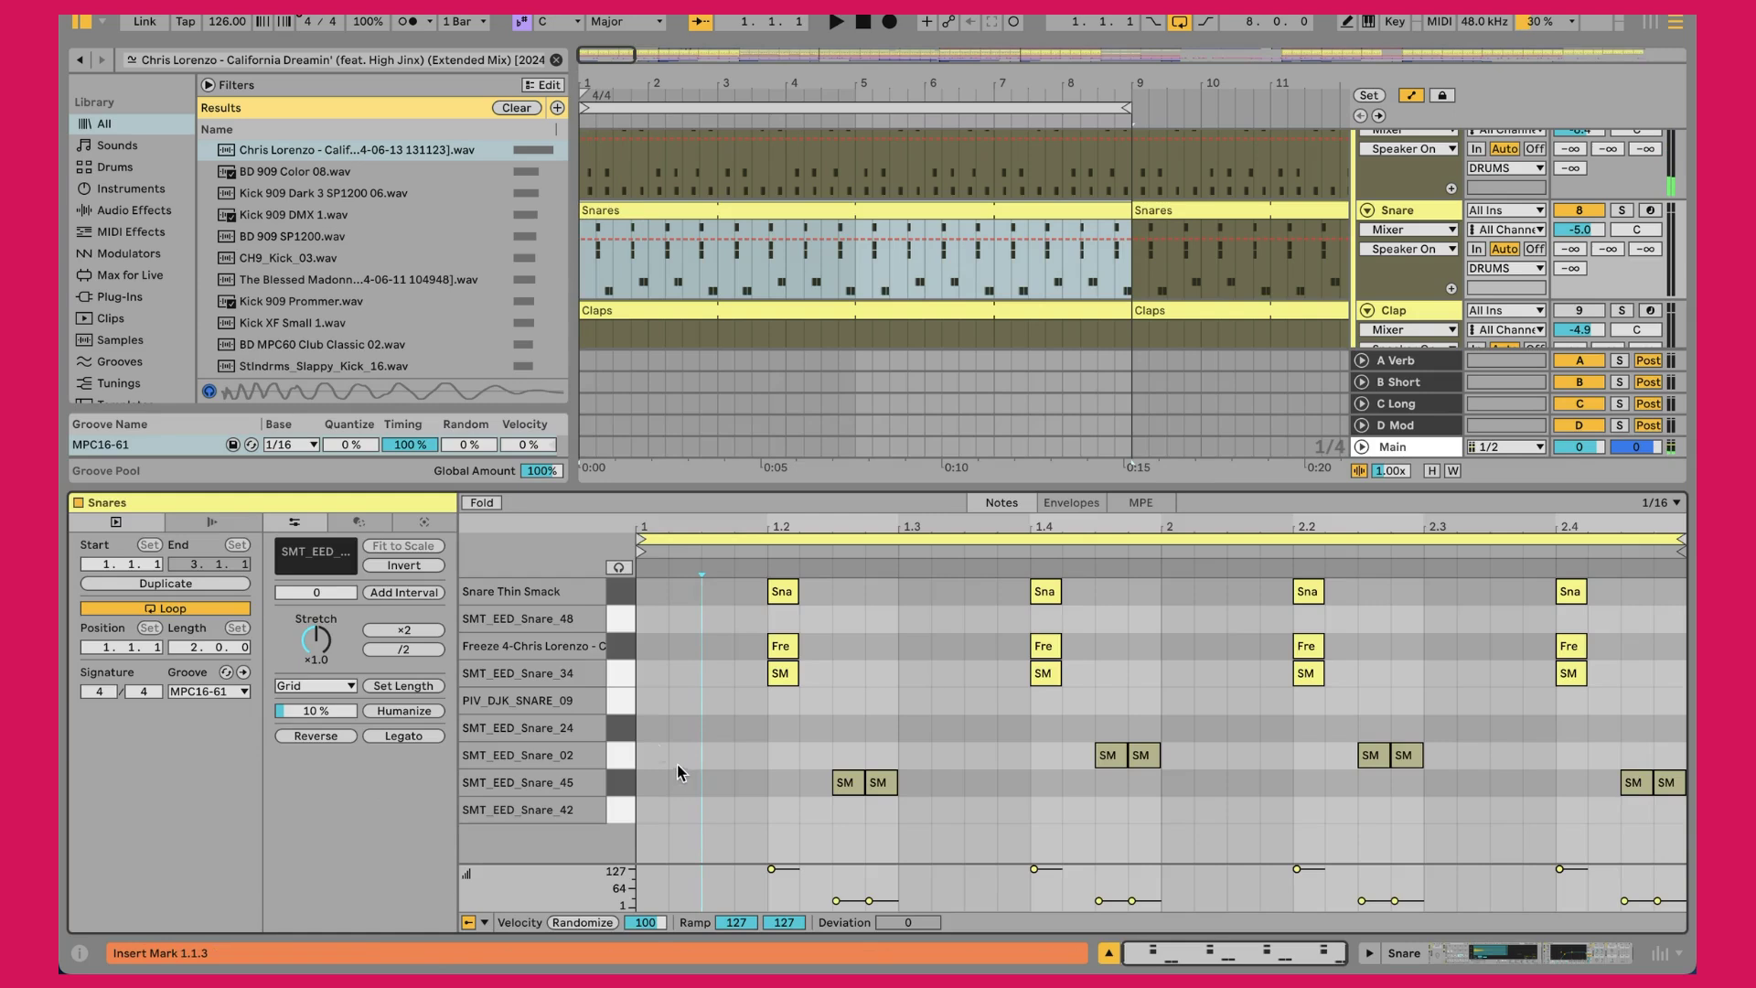
left_click(618, 677)
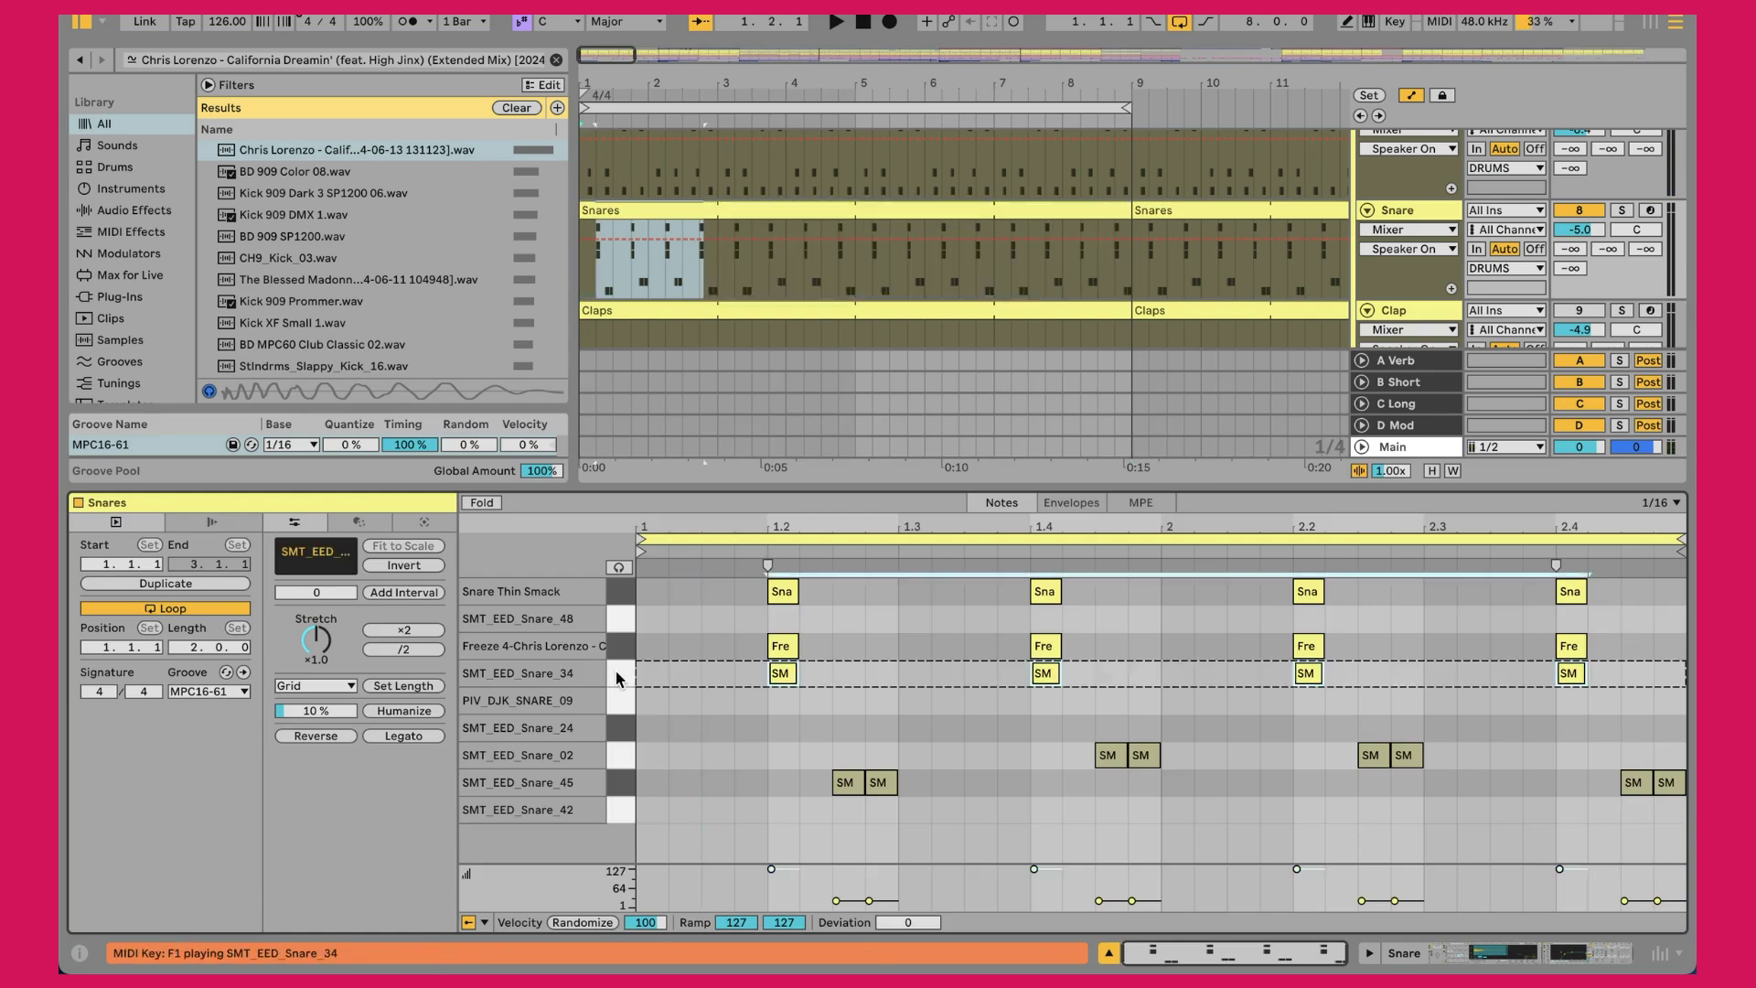
key("Down")
key("space")
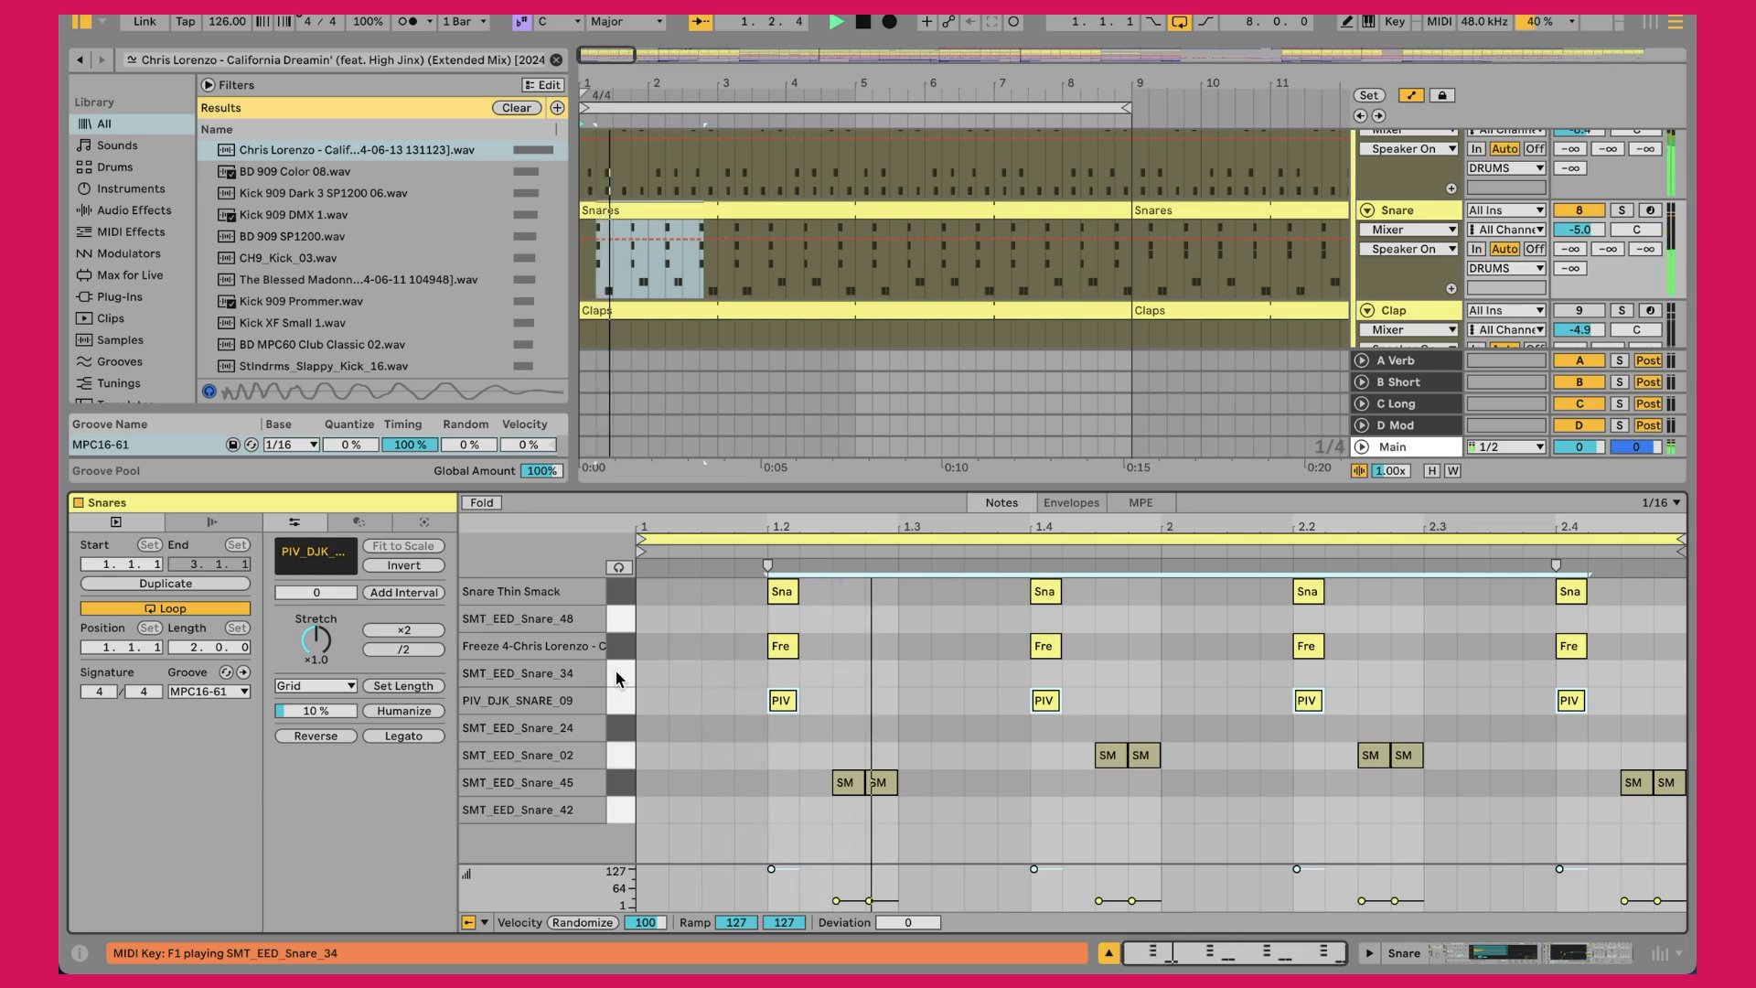
key("Up")
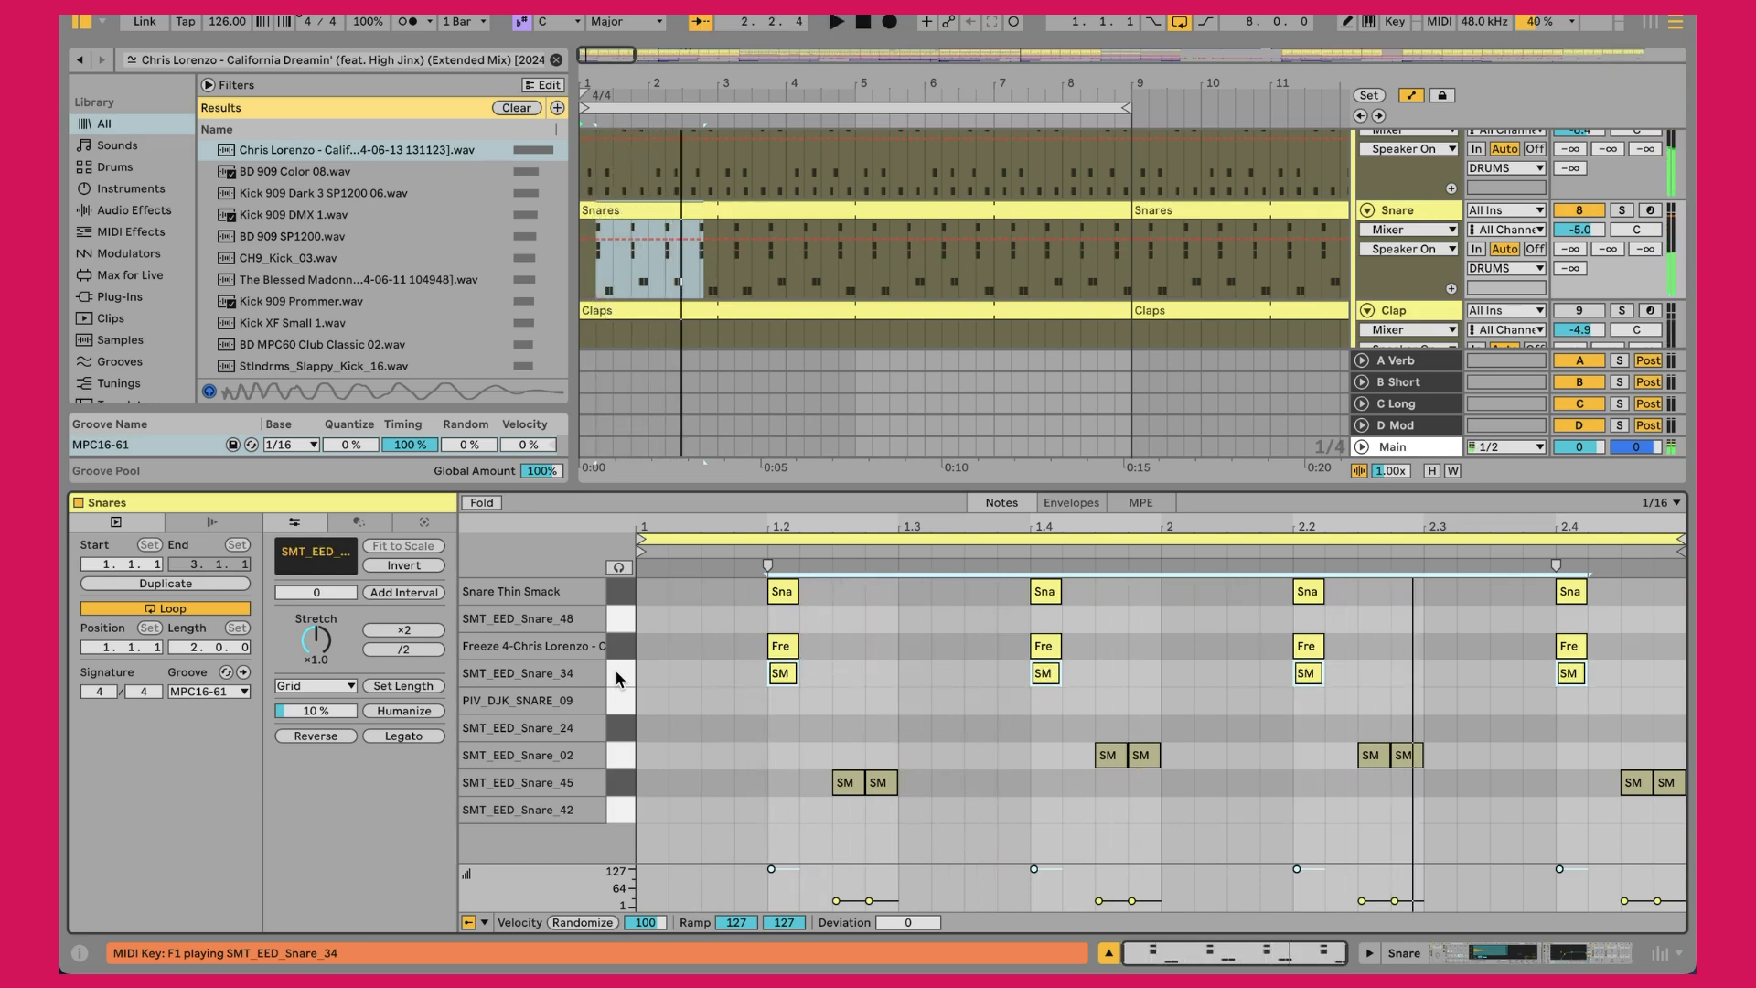
Examine the Snare track's EQ Eight, TRANS and Drive settings and play the drums with the snares
key("alt+u")
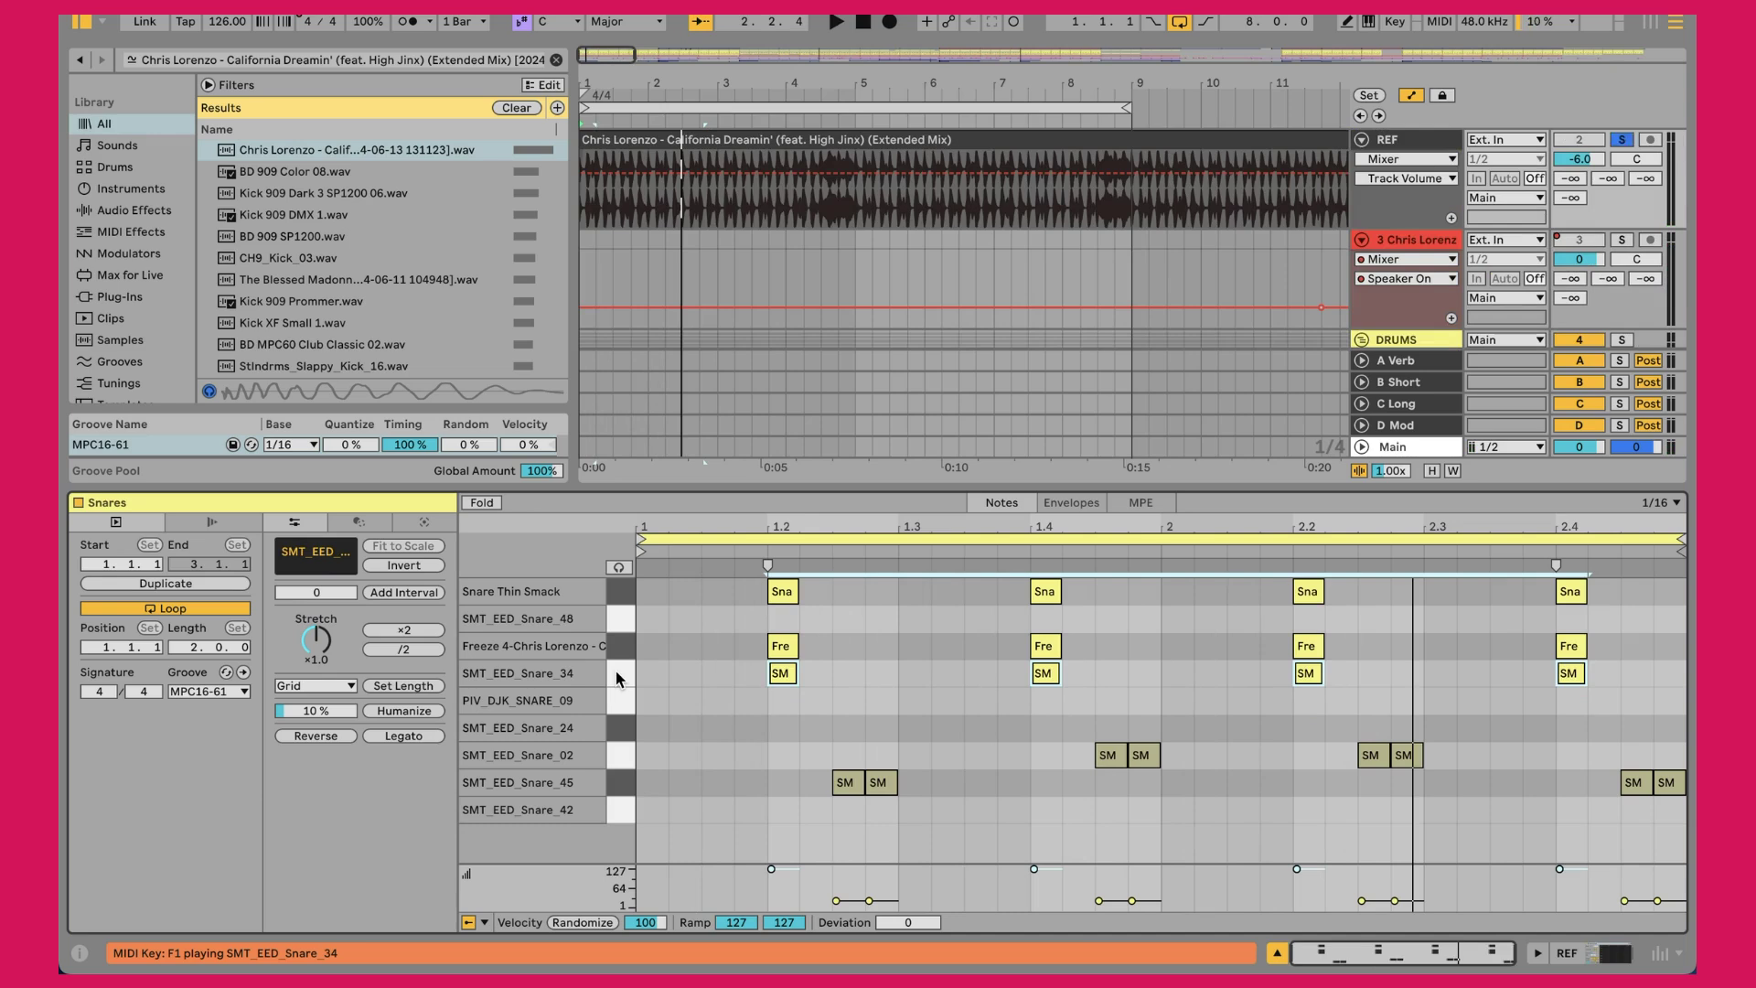
scroll(1405, 302, "down", 4)
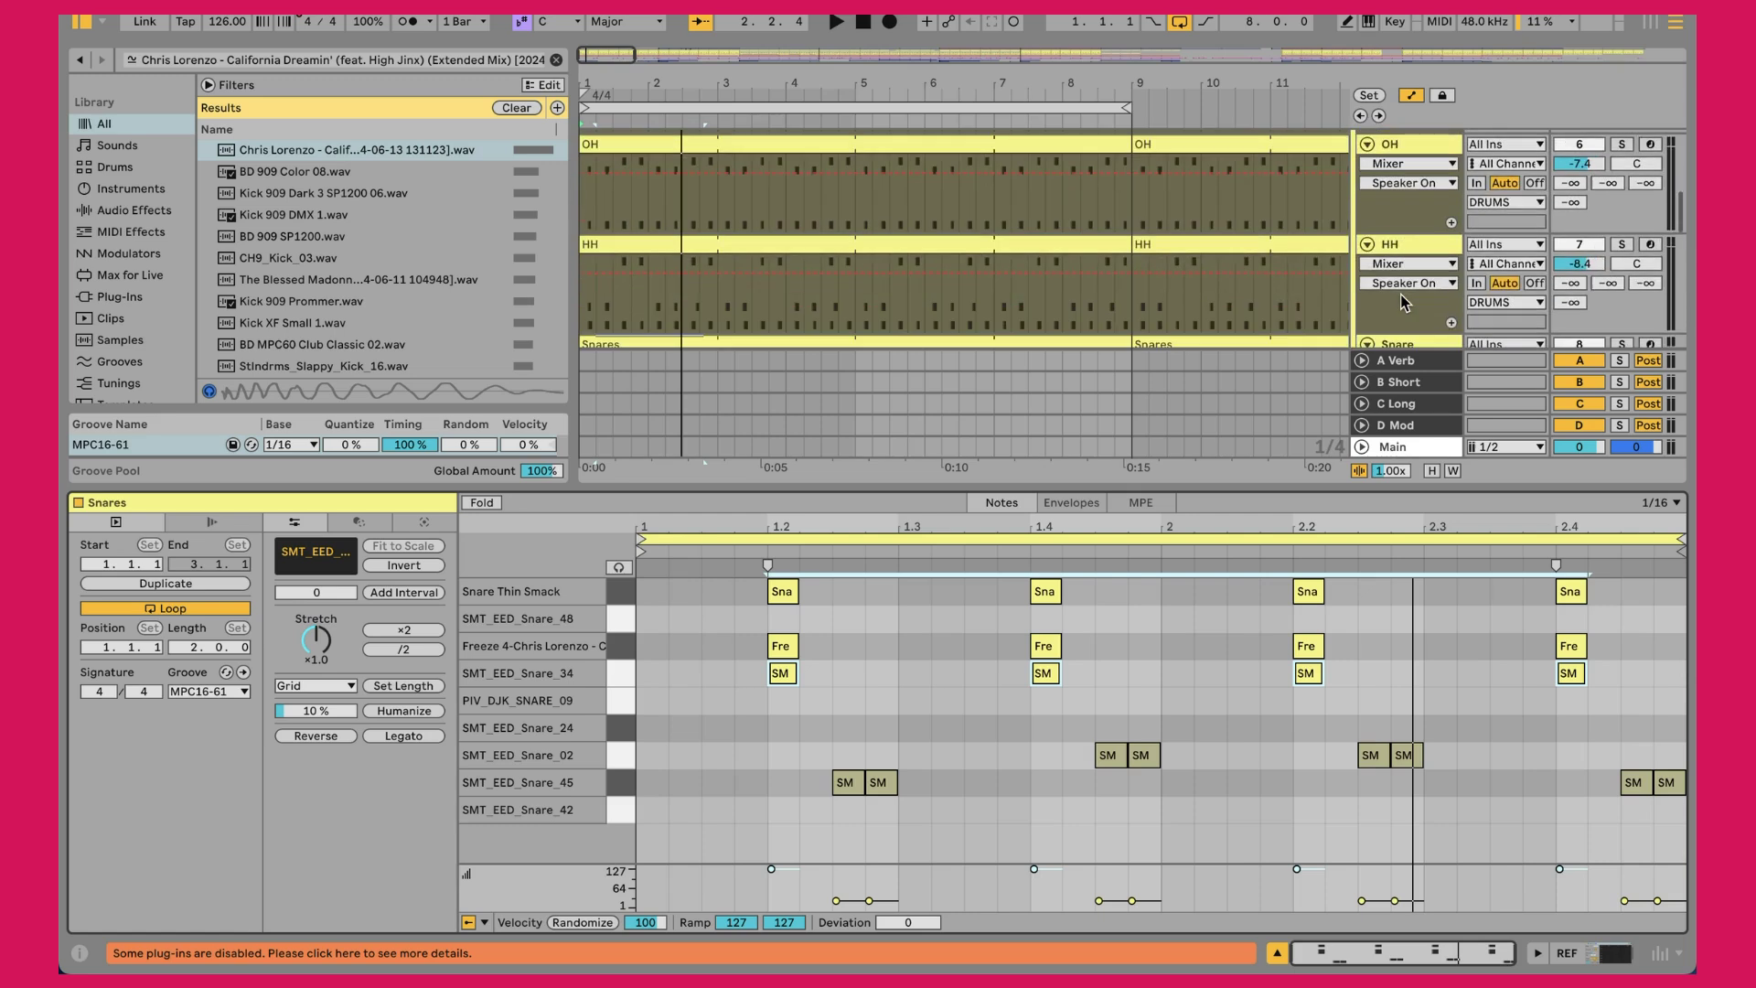
scroll(1408, 254, "down", 3)
left_click(1409, 213)
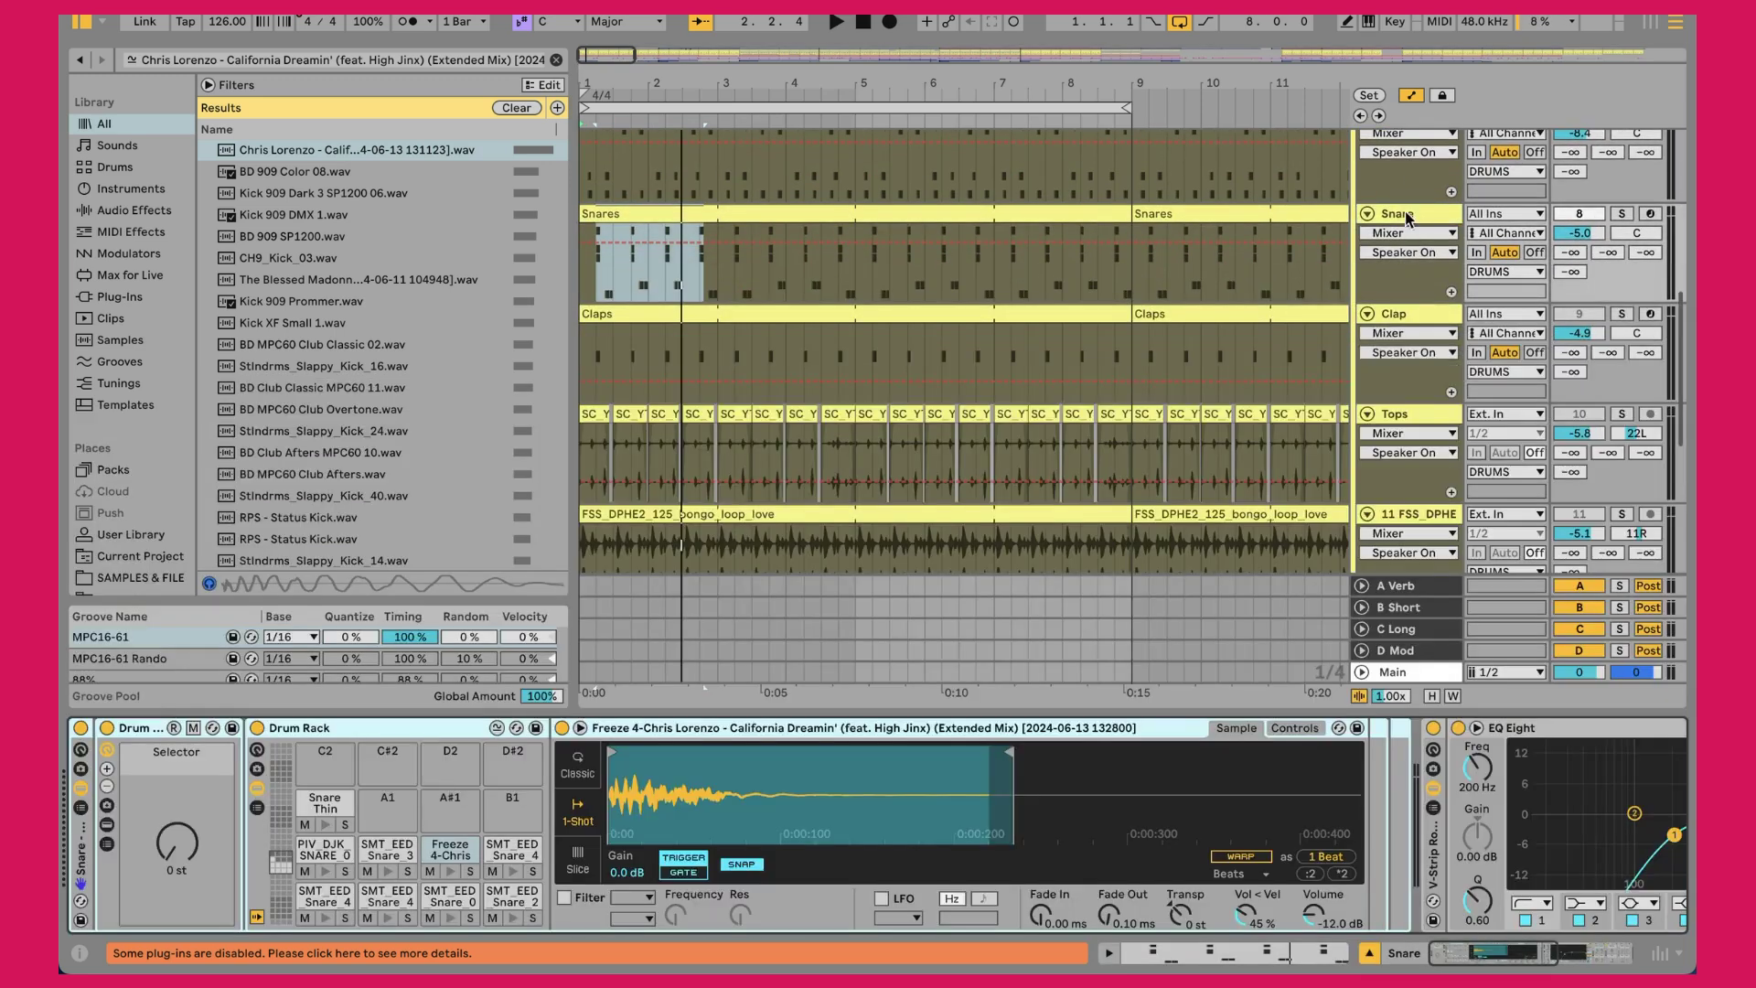
scroll(993, 784, "right", 5)
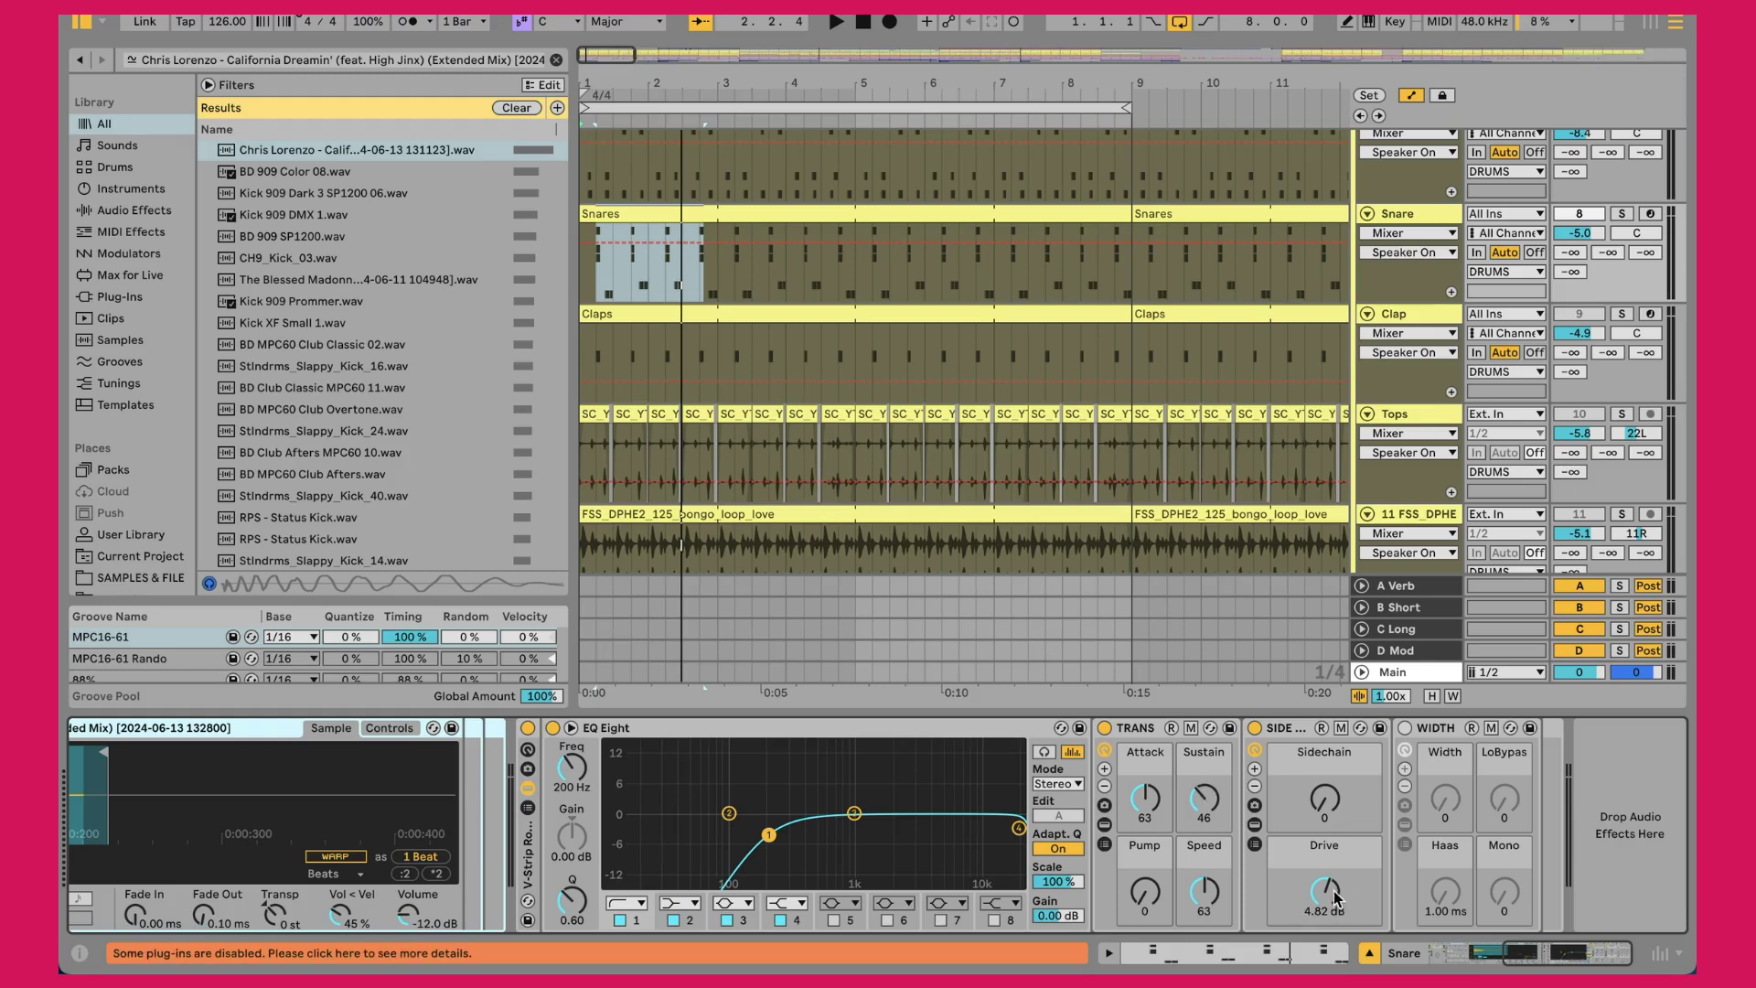
key("space")
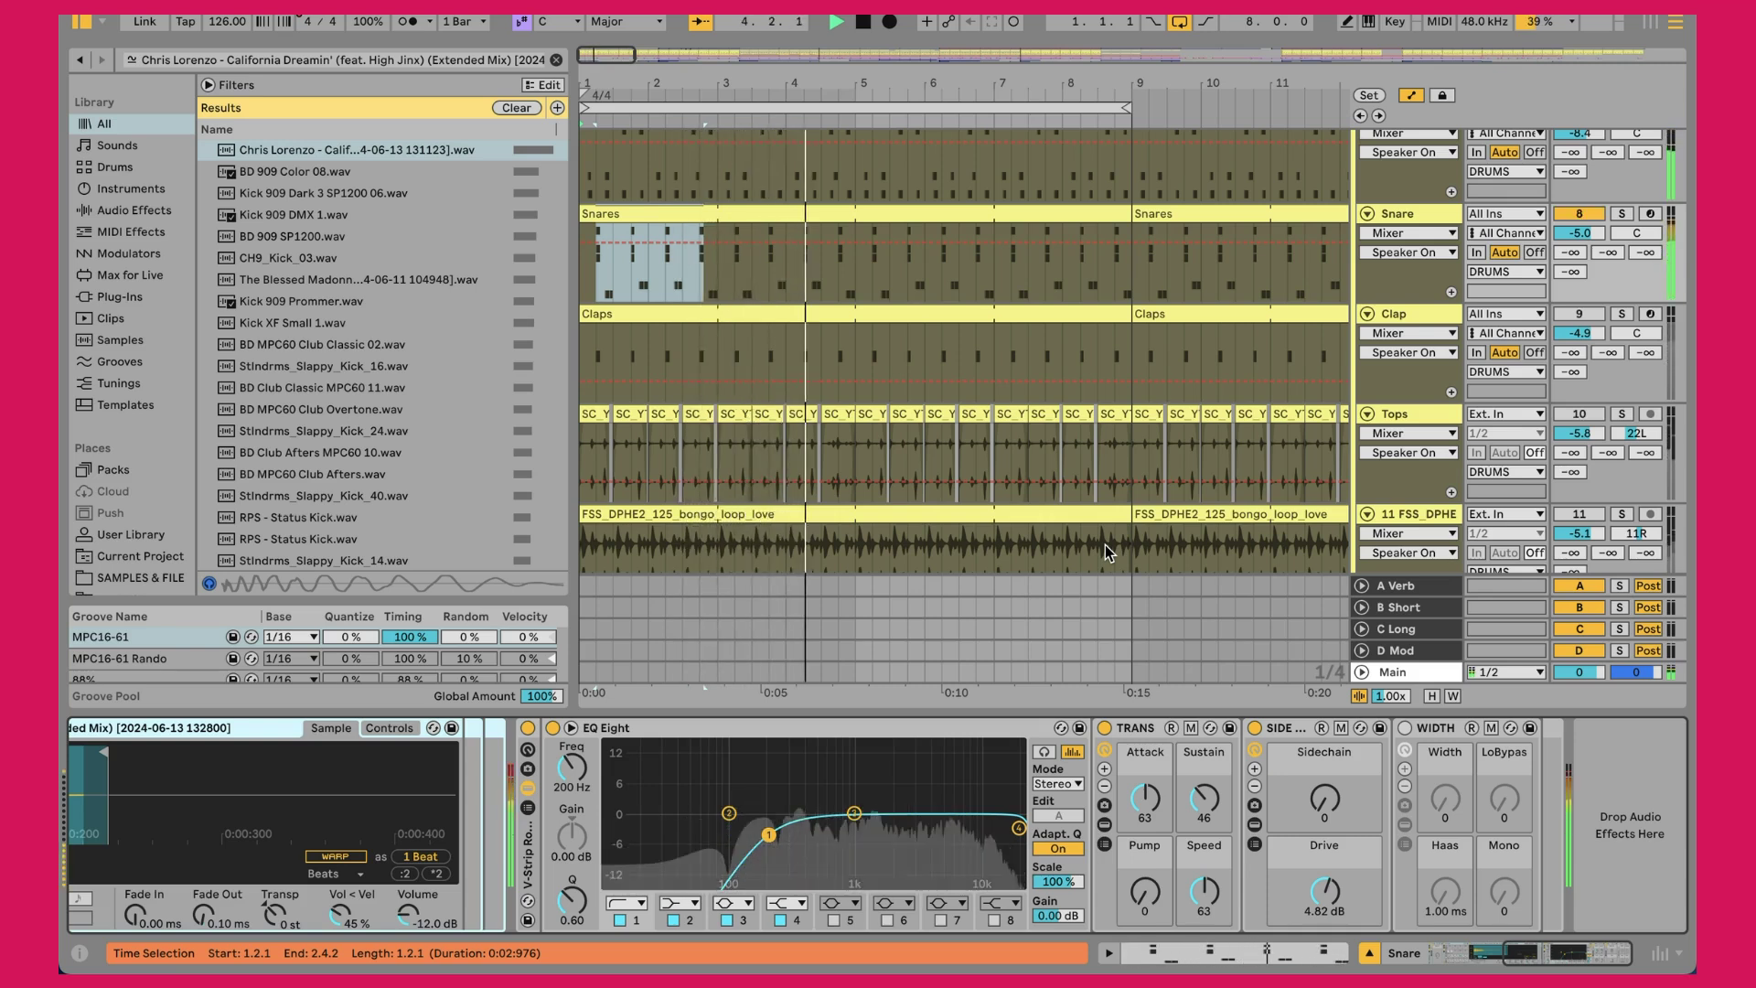
key("space")
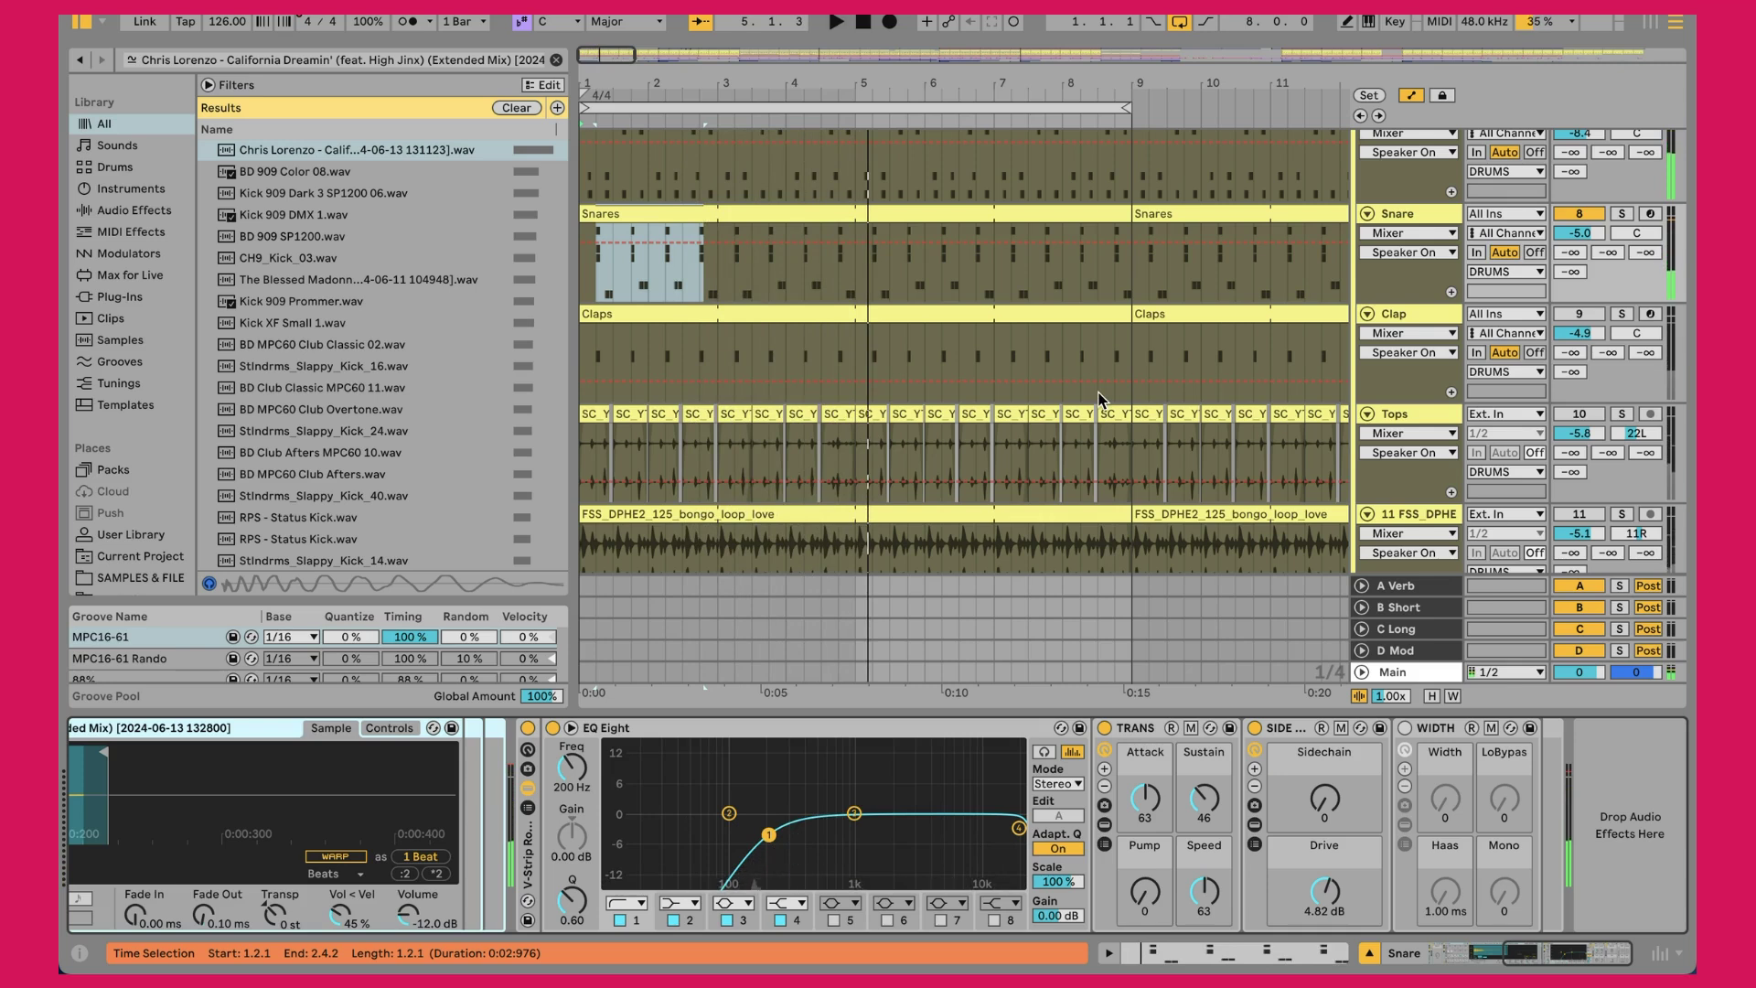
Activate the Clap track, play the drums with the claps switched off and on, and compare them with the soloed REF track
scroll(1100, 400, "up", 1)
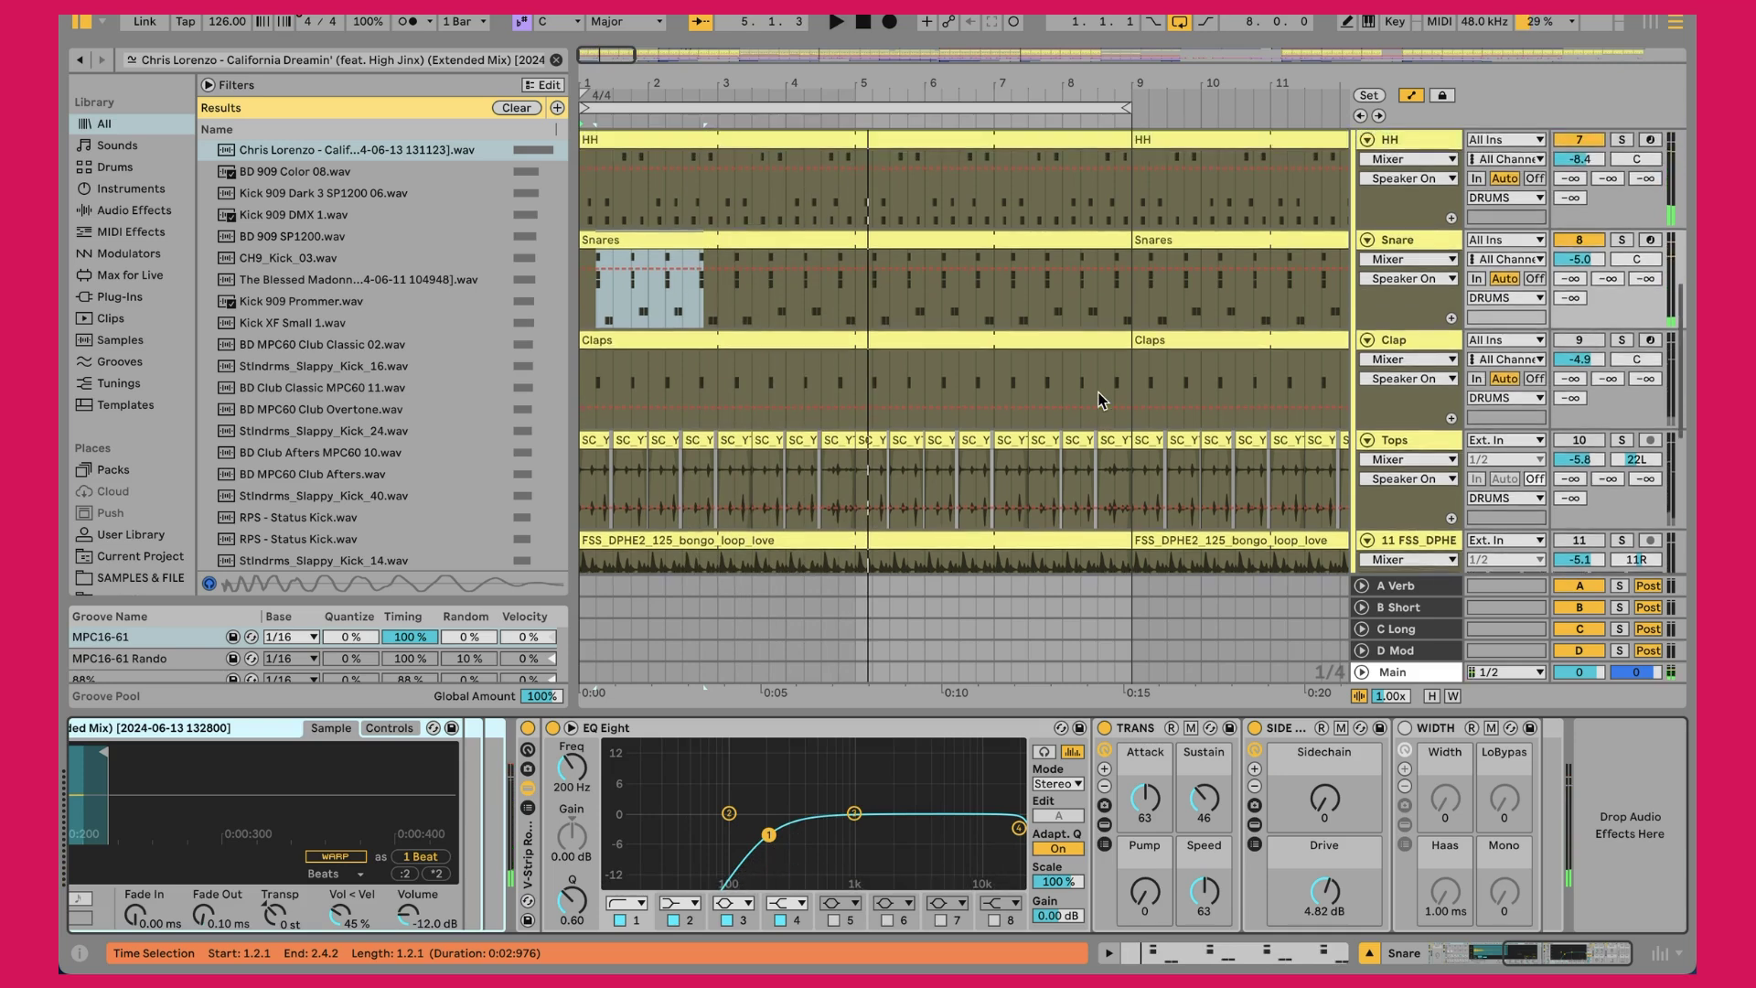
left_click(1581, 340)
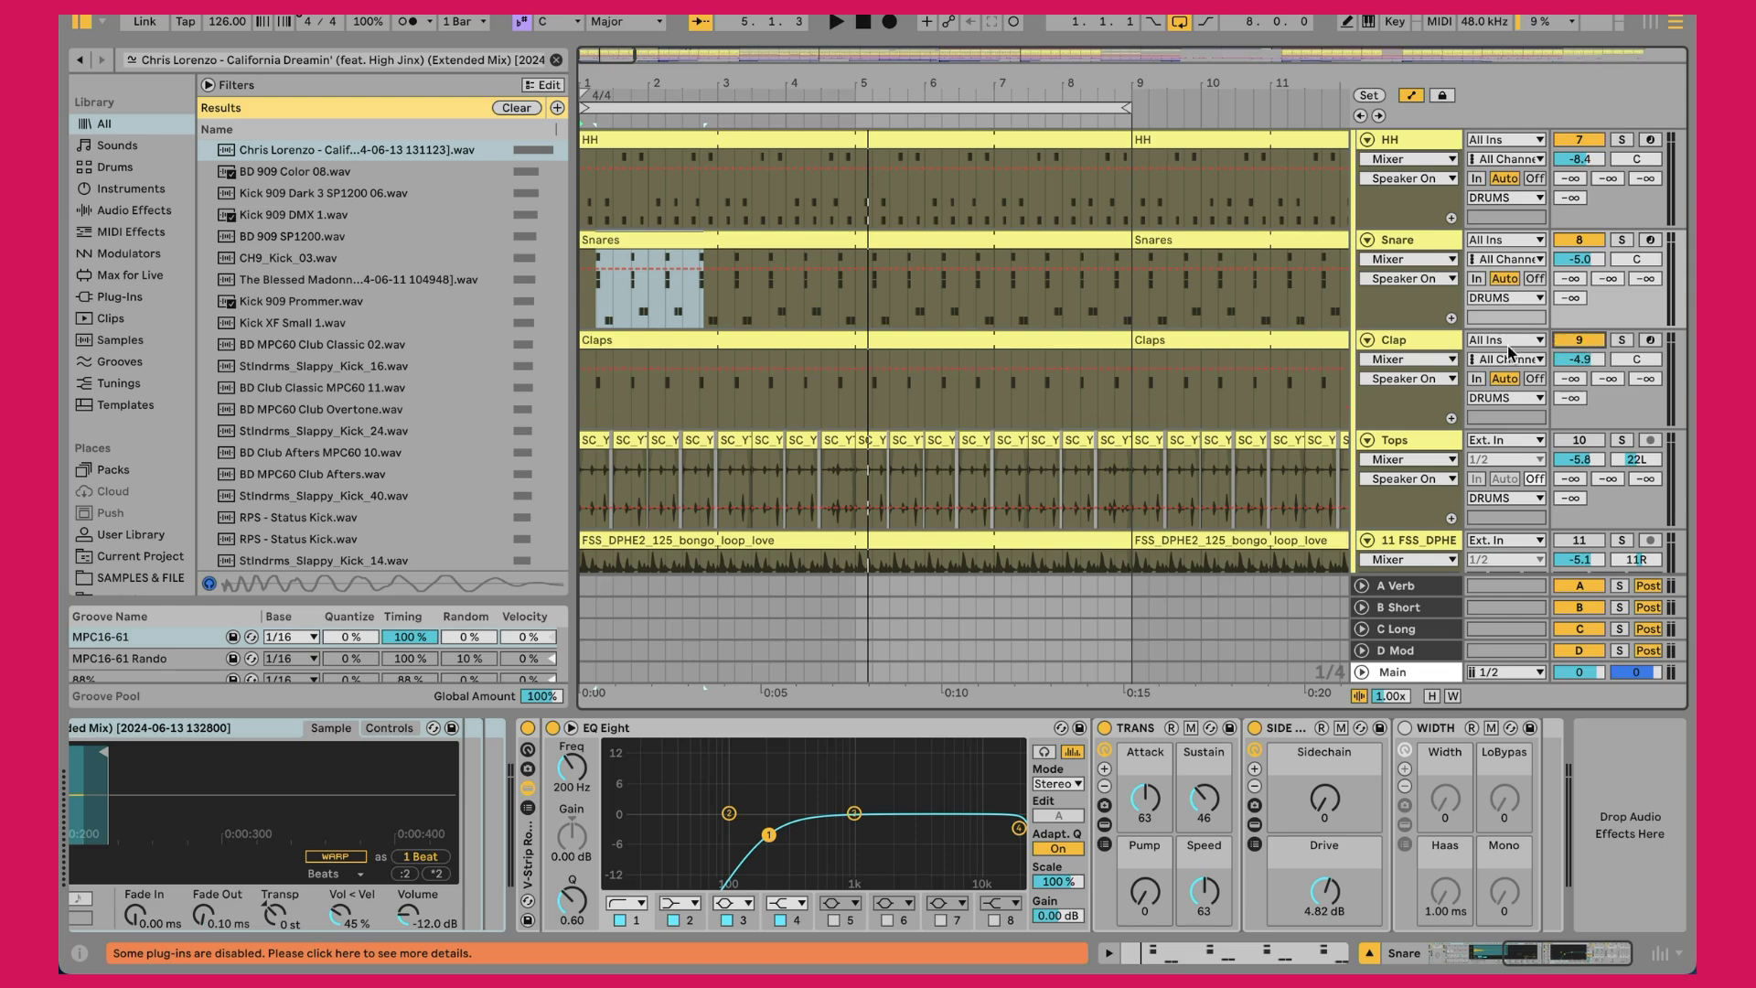
left_click(1583, 346)
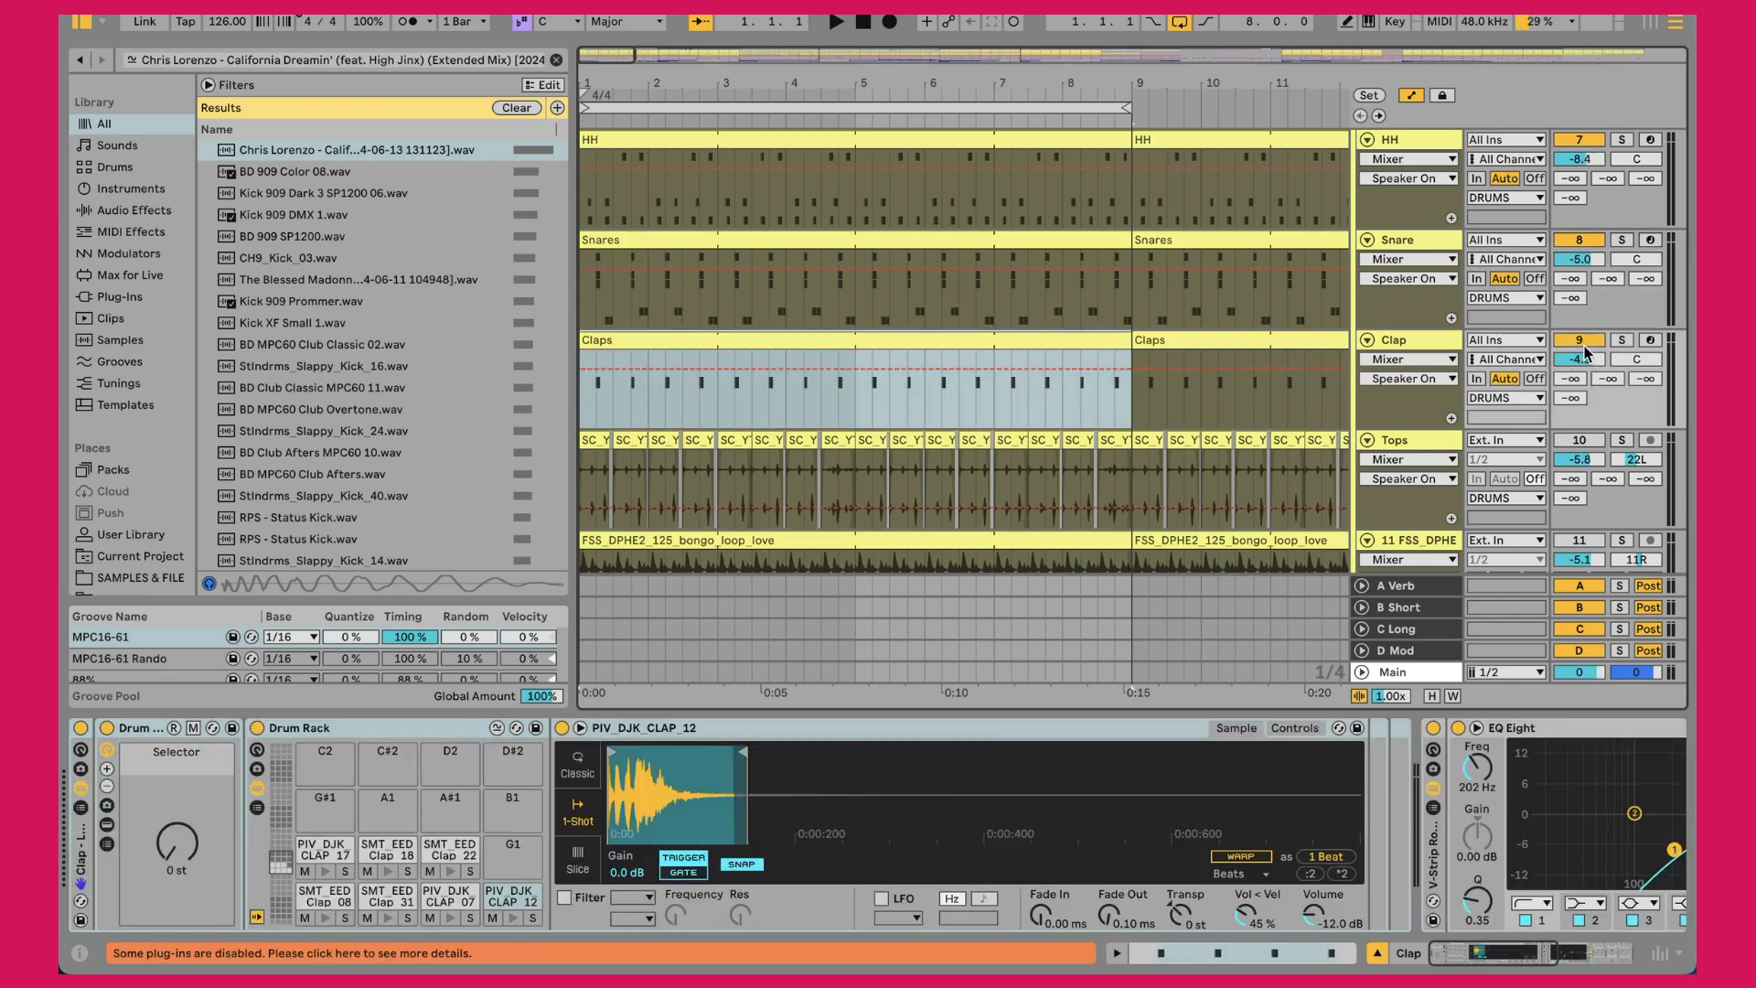
key("space")
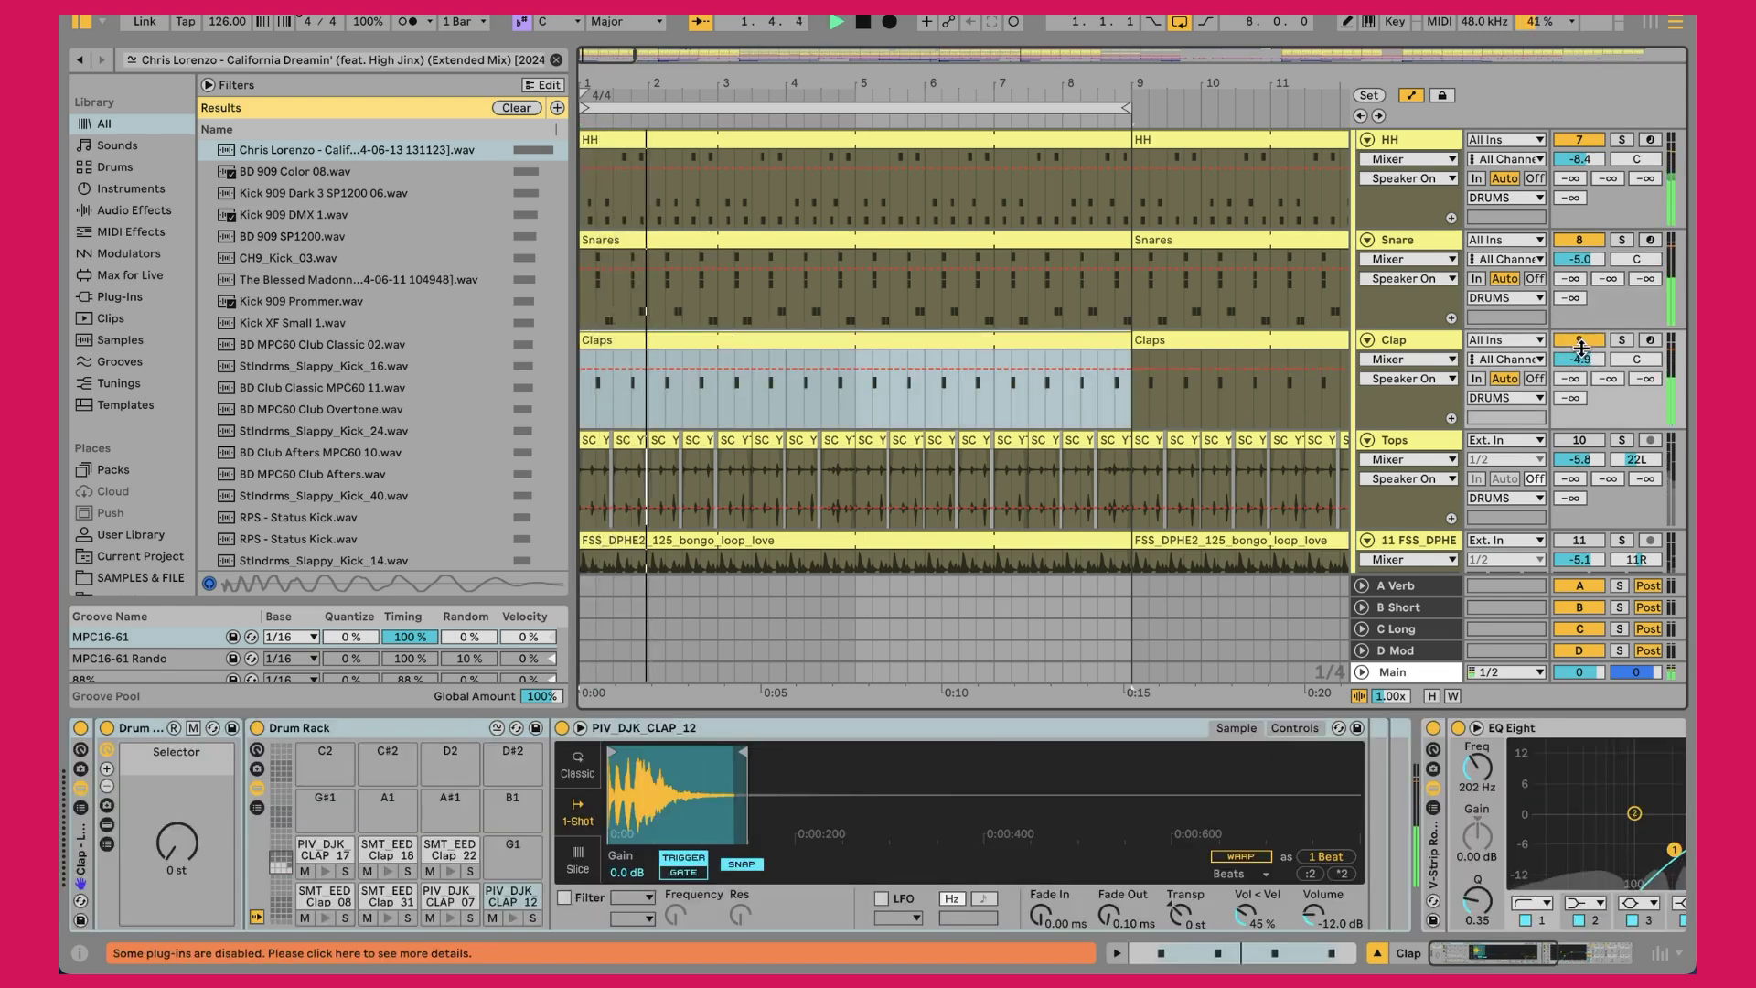
left_click(1585, 344)
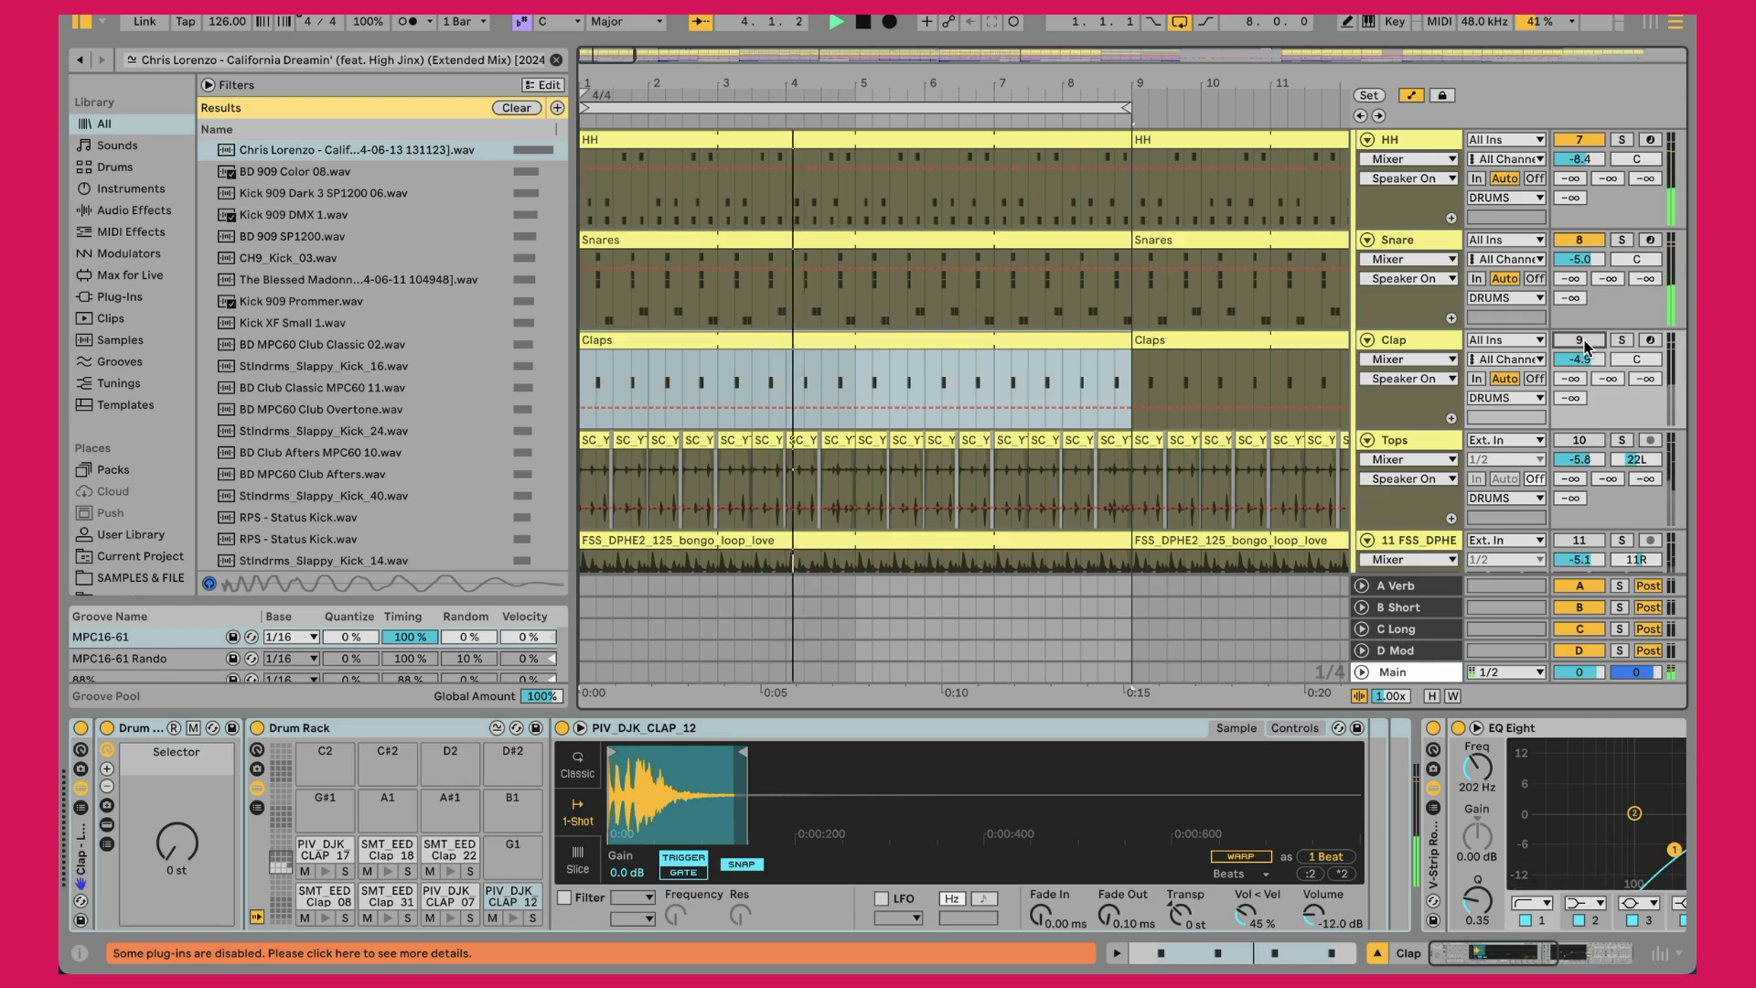
left_click(1585, 343)
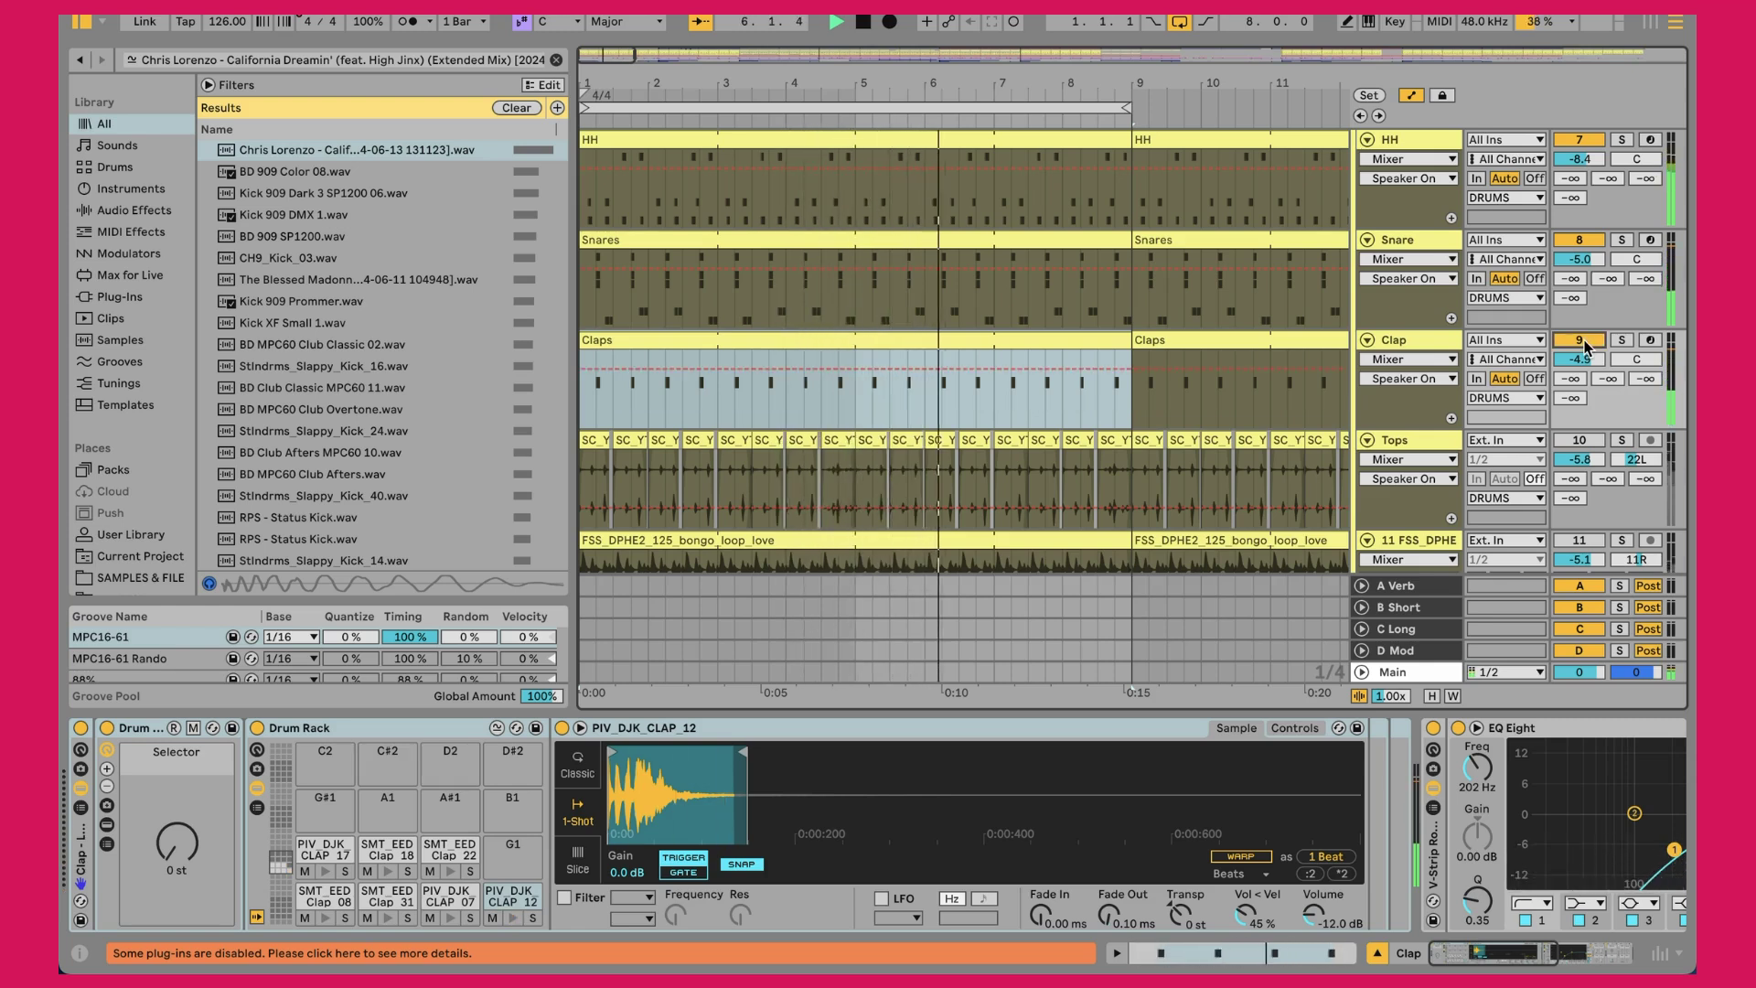
key("s")
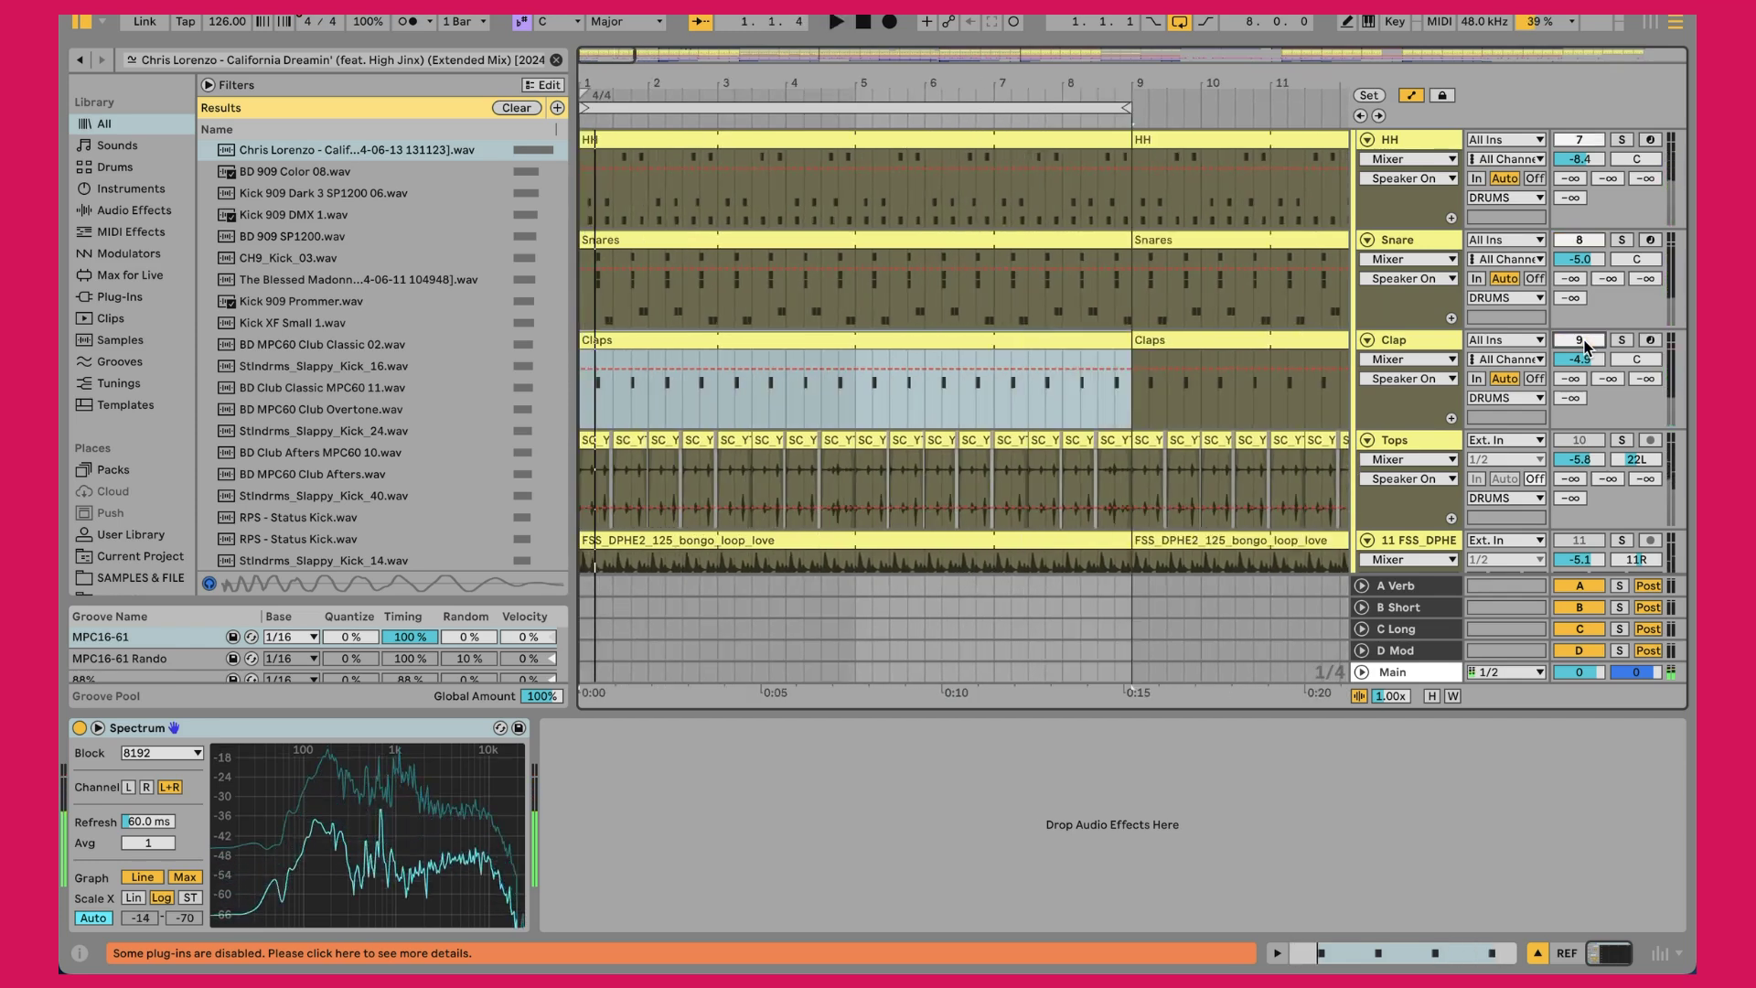
Open the Claps clip and inspect where its PIV_DJK_CLAP_12 notes fall
left_click(1419, 338)
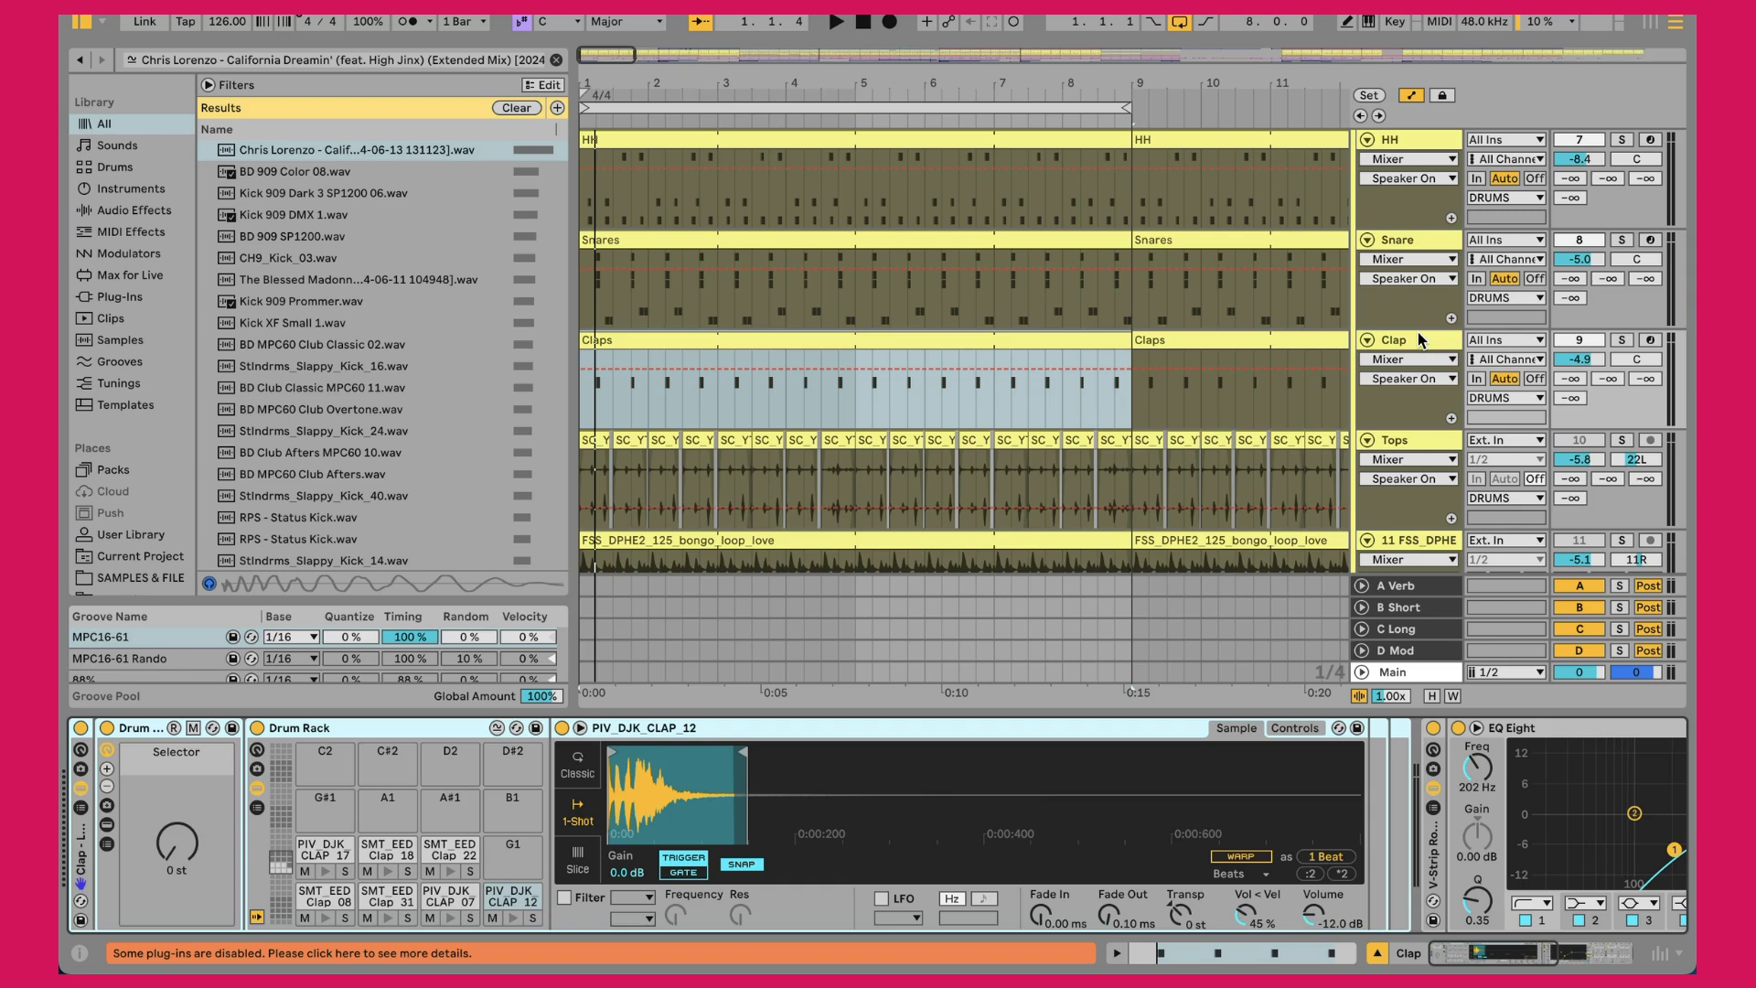
left_click(728, 369)
double_click(689, 336)
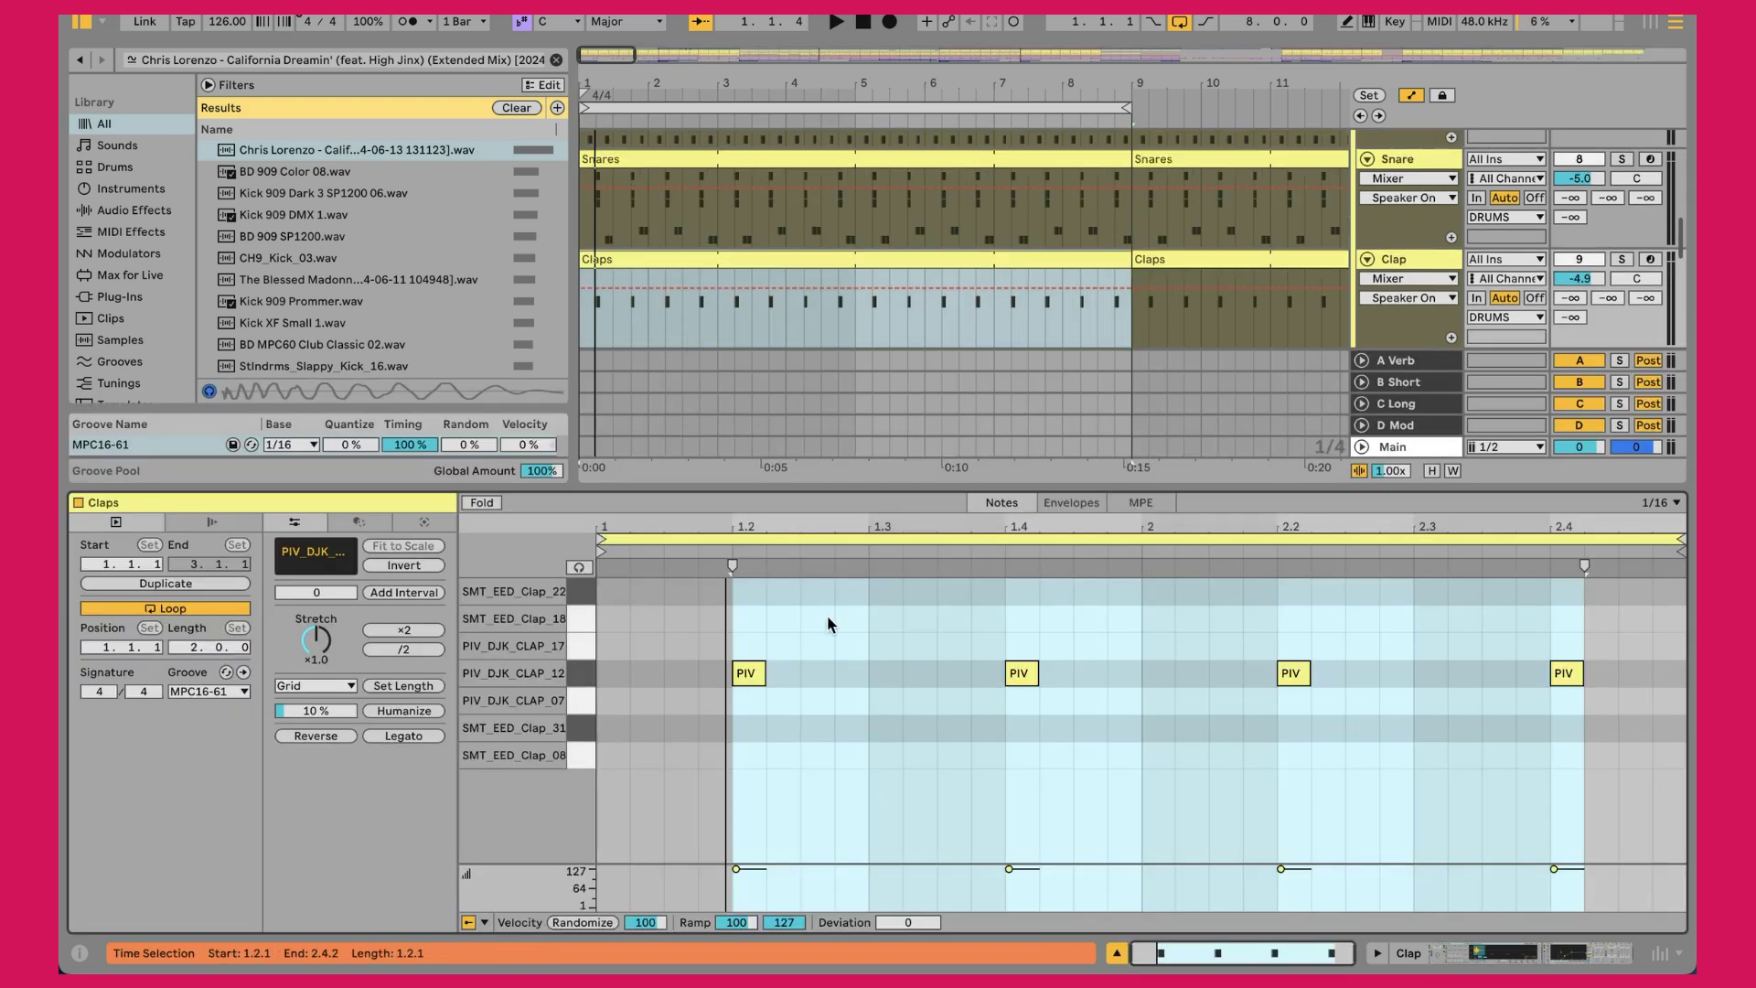
Show the Clap track's devices, audition the SMT_EED_Clap_31 pad and select the rack's Selector macro
left_click(1420, 265)
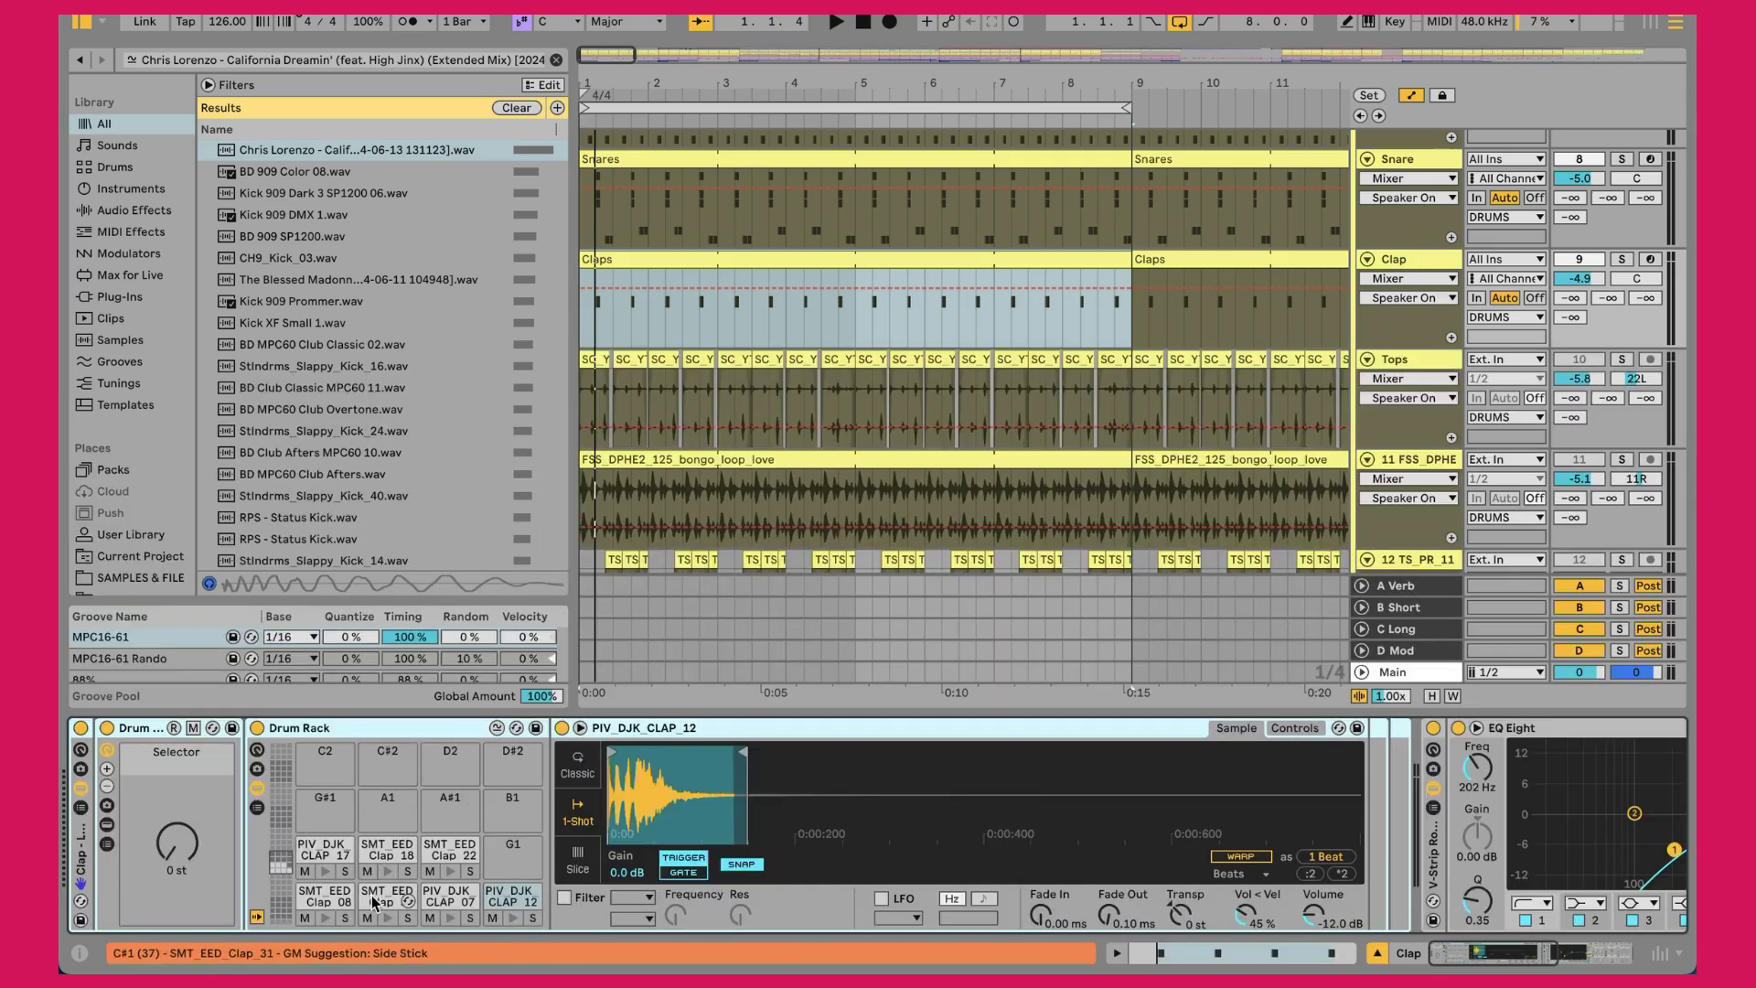
left_click(384, 920)
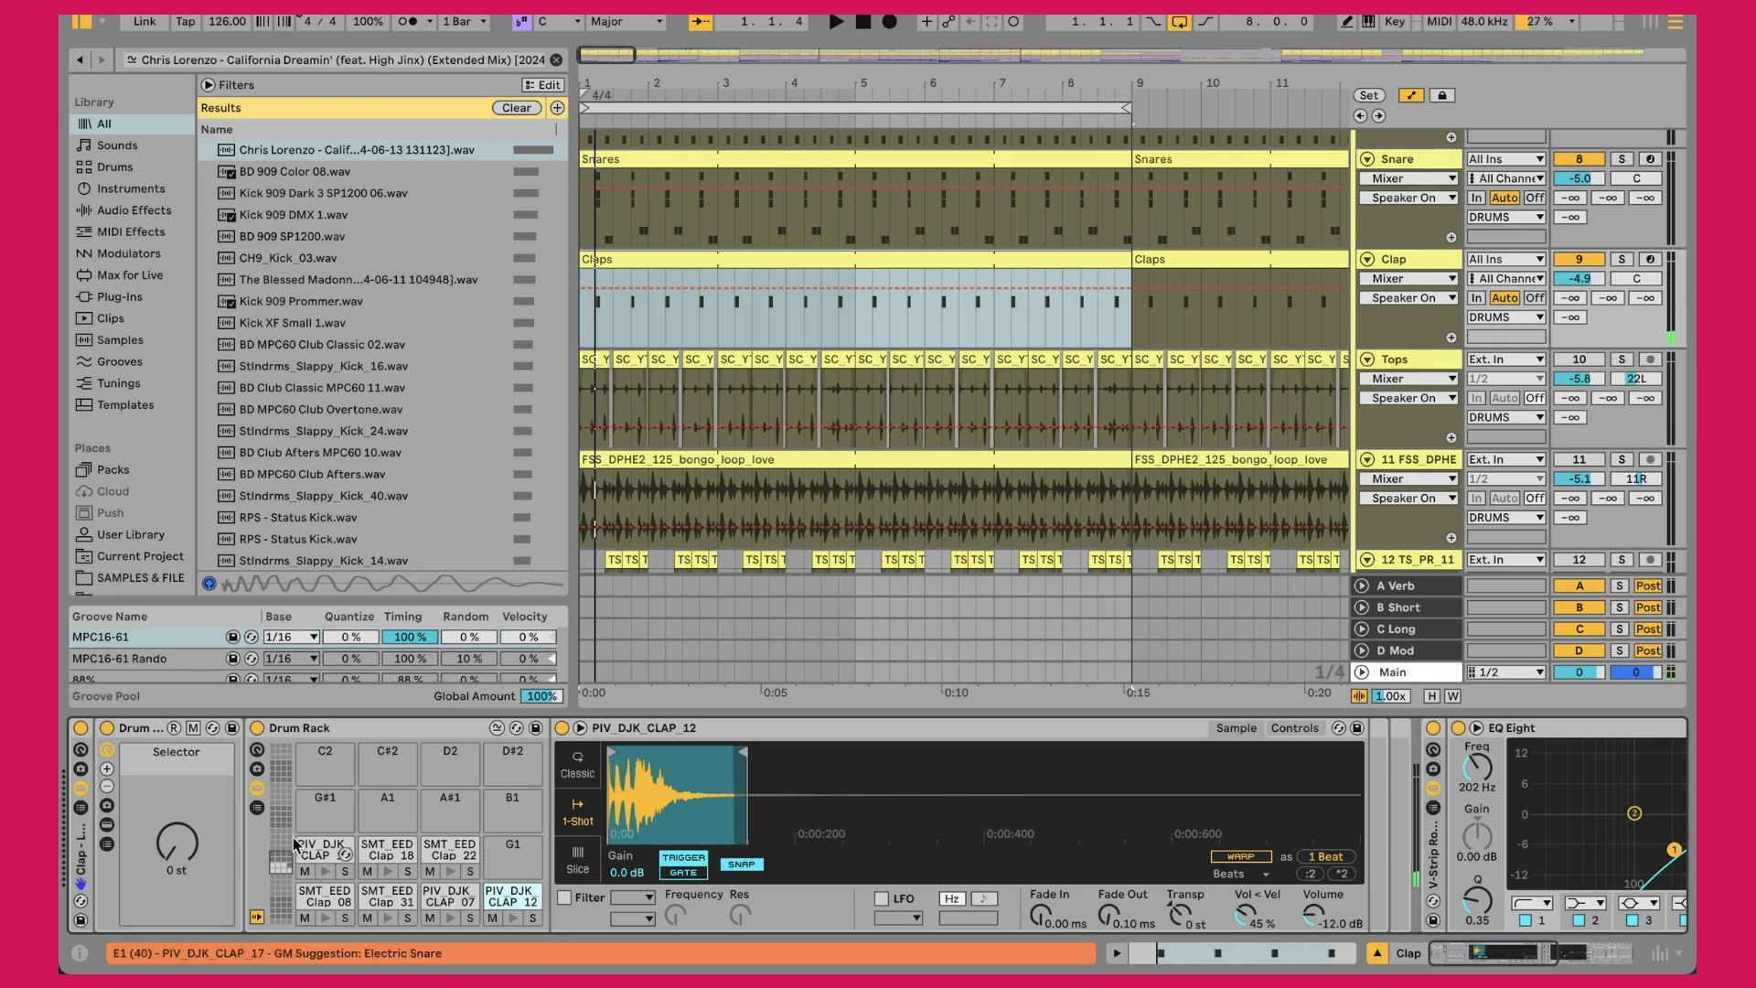
mouse_move(170, 852)
left_mouse_down()
mouse_move(170, 837)
mouse_move(170, 856)
left_mouse_up()
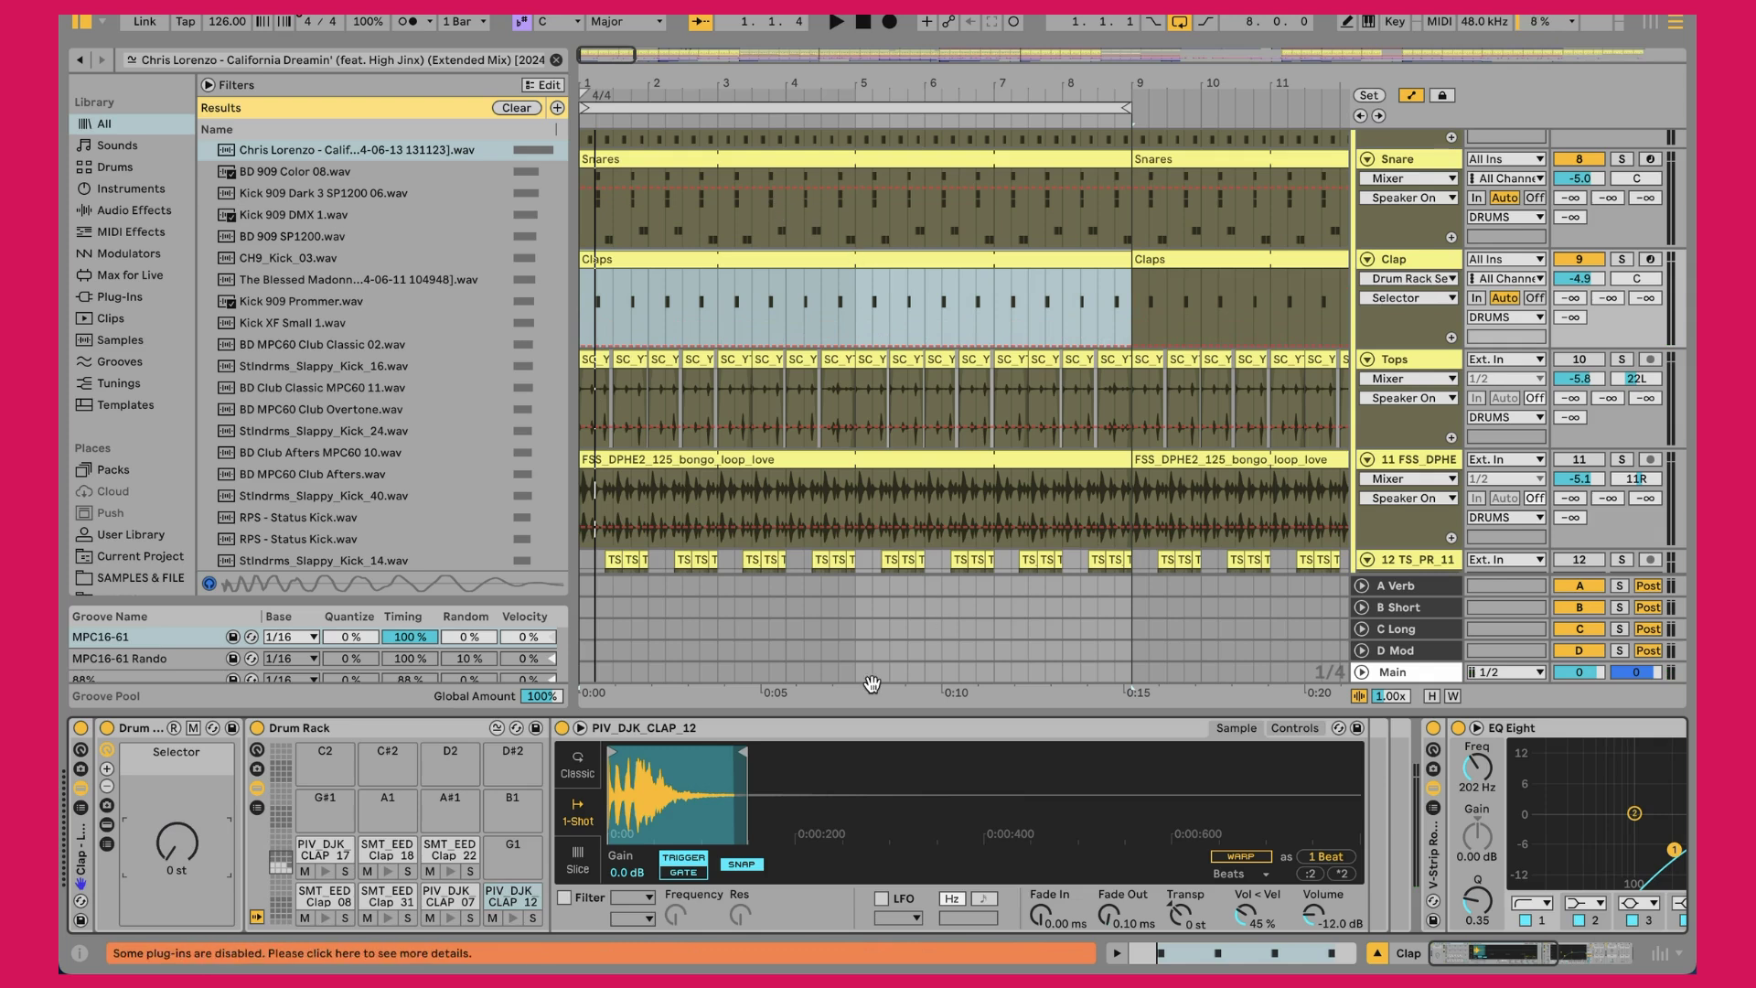
Play the drums with the claps and compare them with the soloed REF track
key("space")
key("space")
scroll(946, 856, "right", 3)
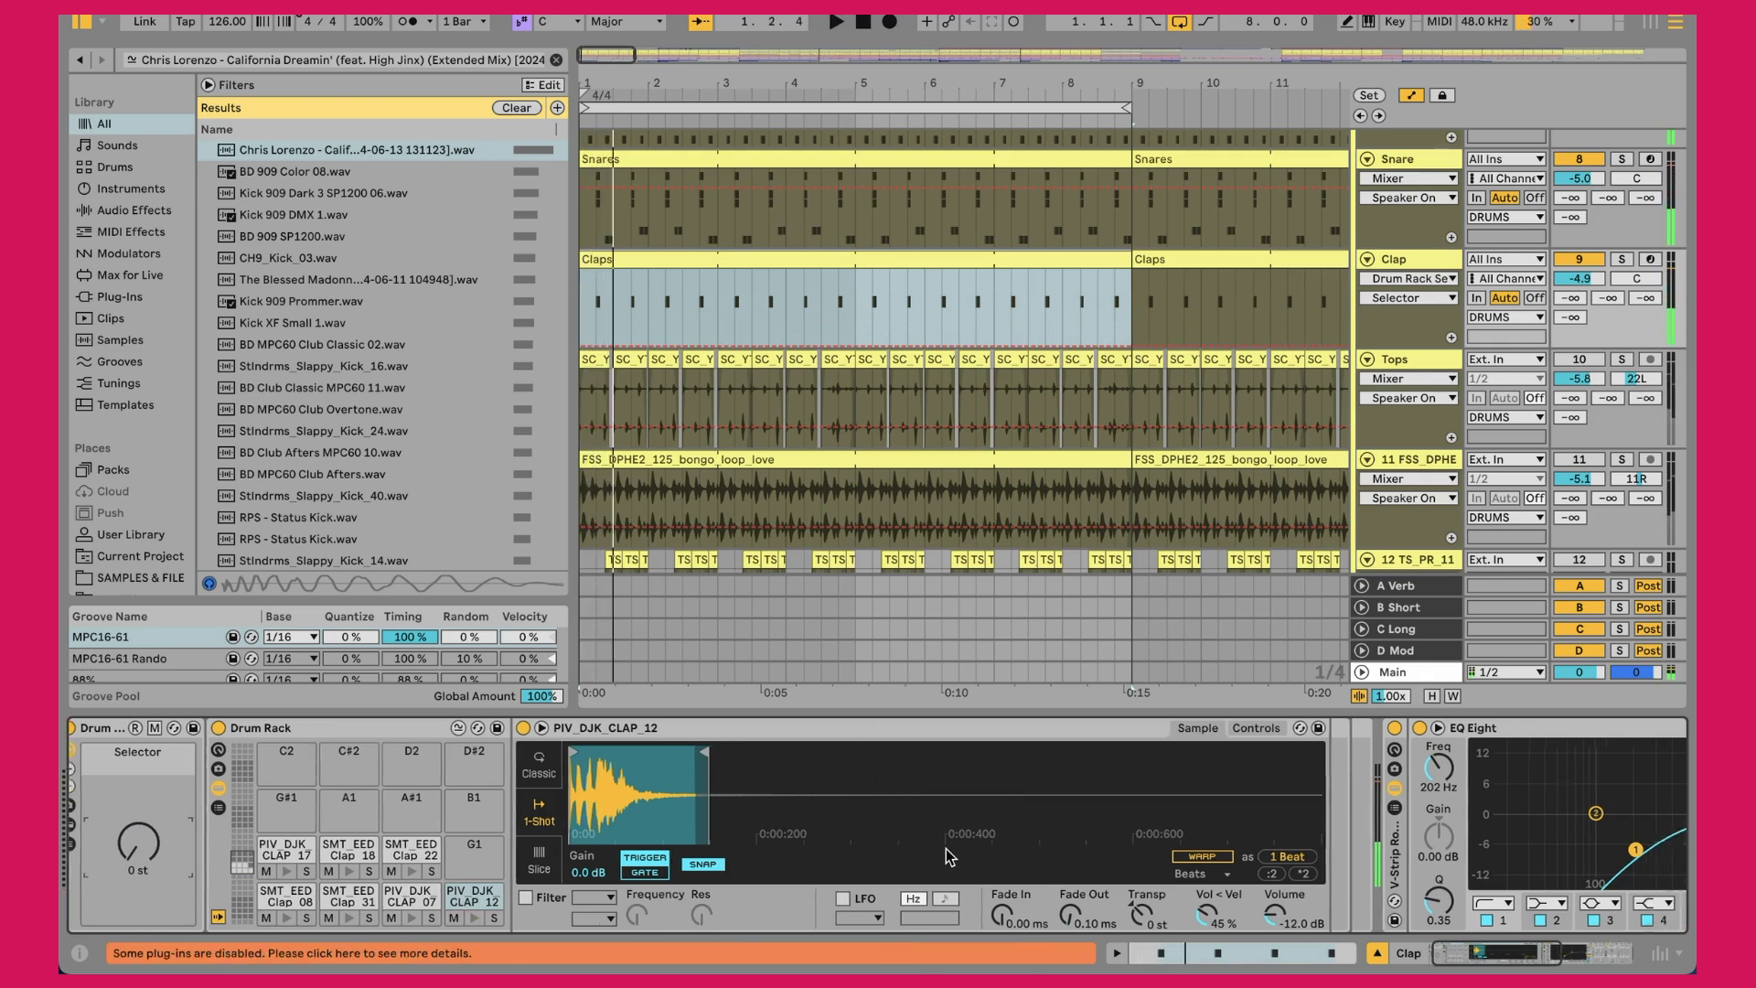
key("s")
key("space")
key("s")
key("space")
scroll(1304, 463, "down", 5)
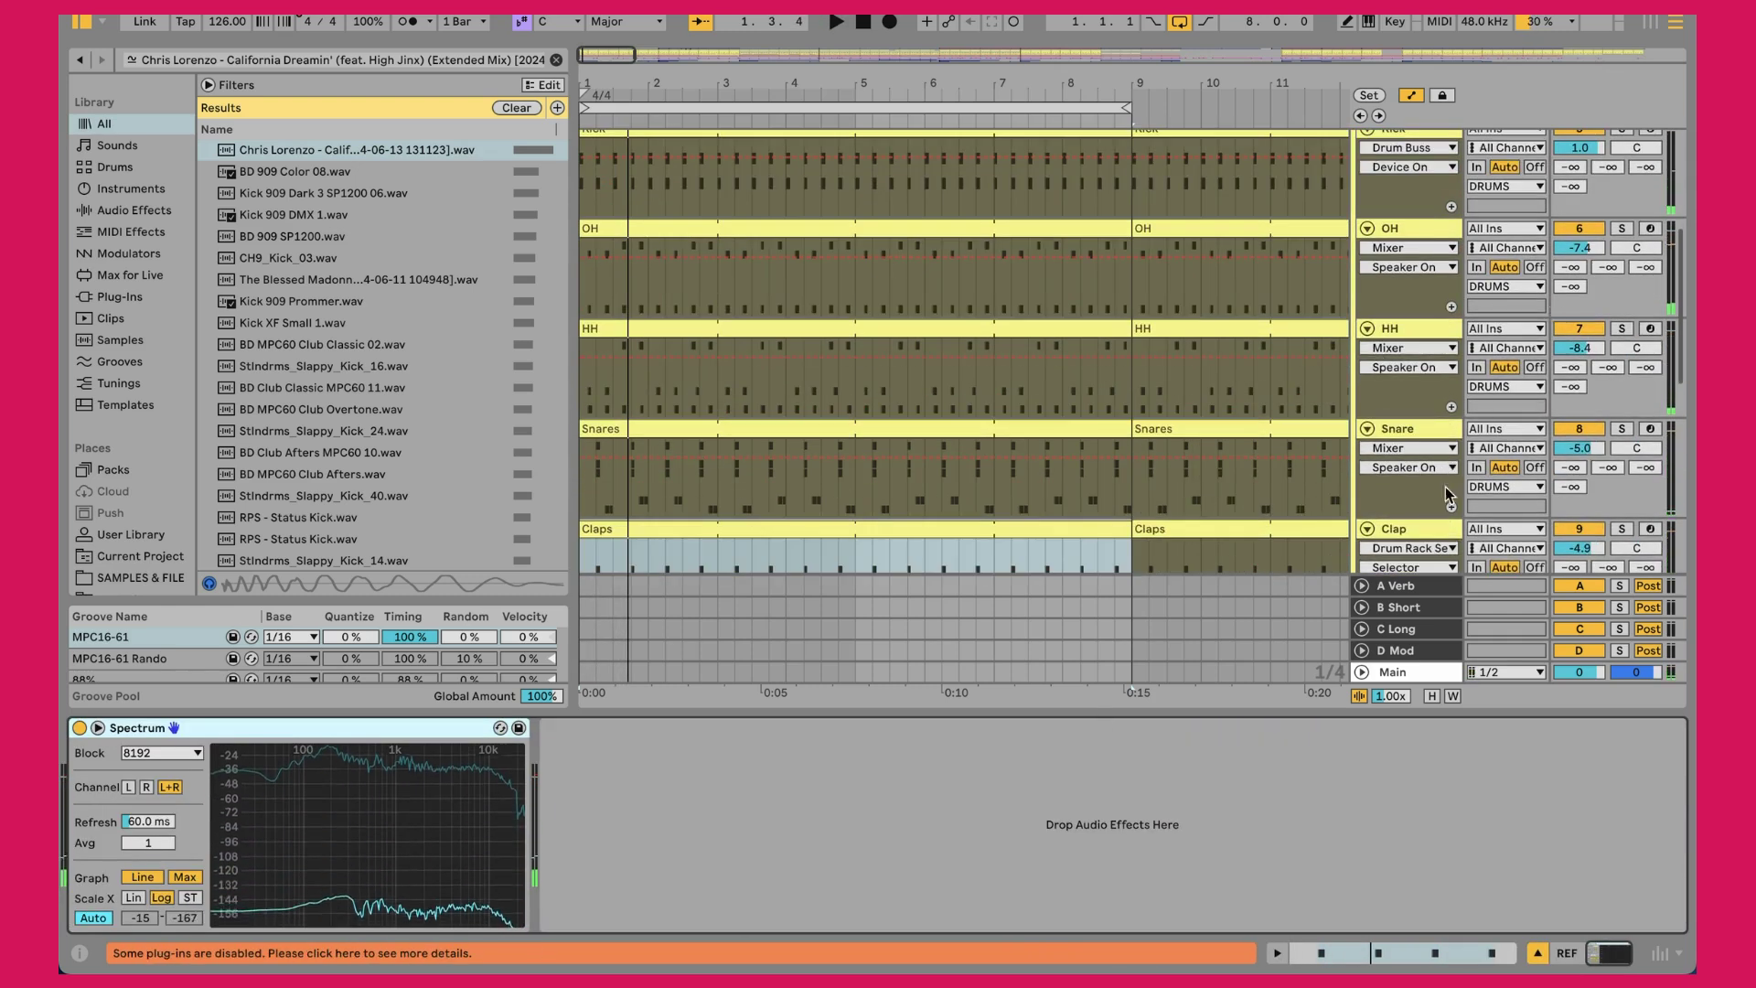
Examine the Clap track's EQ Eight, TRANS, sidechain Drive and WIDTH settings
left_click(1433, 533)
scroll(1305, 817, "right", 5)
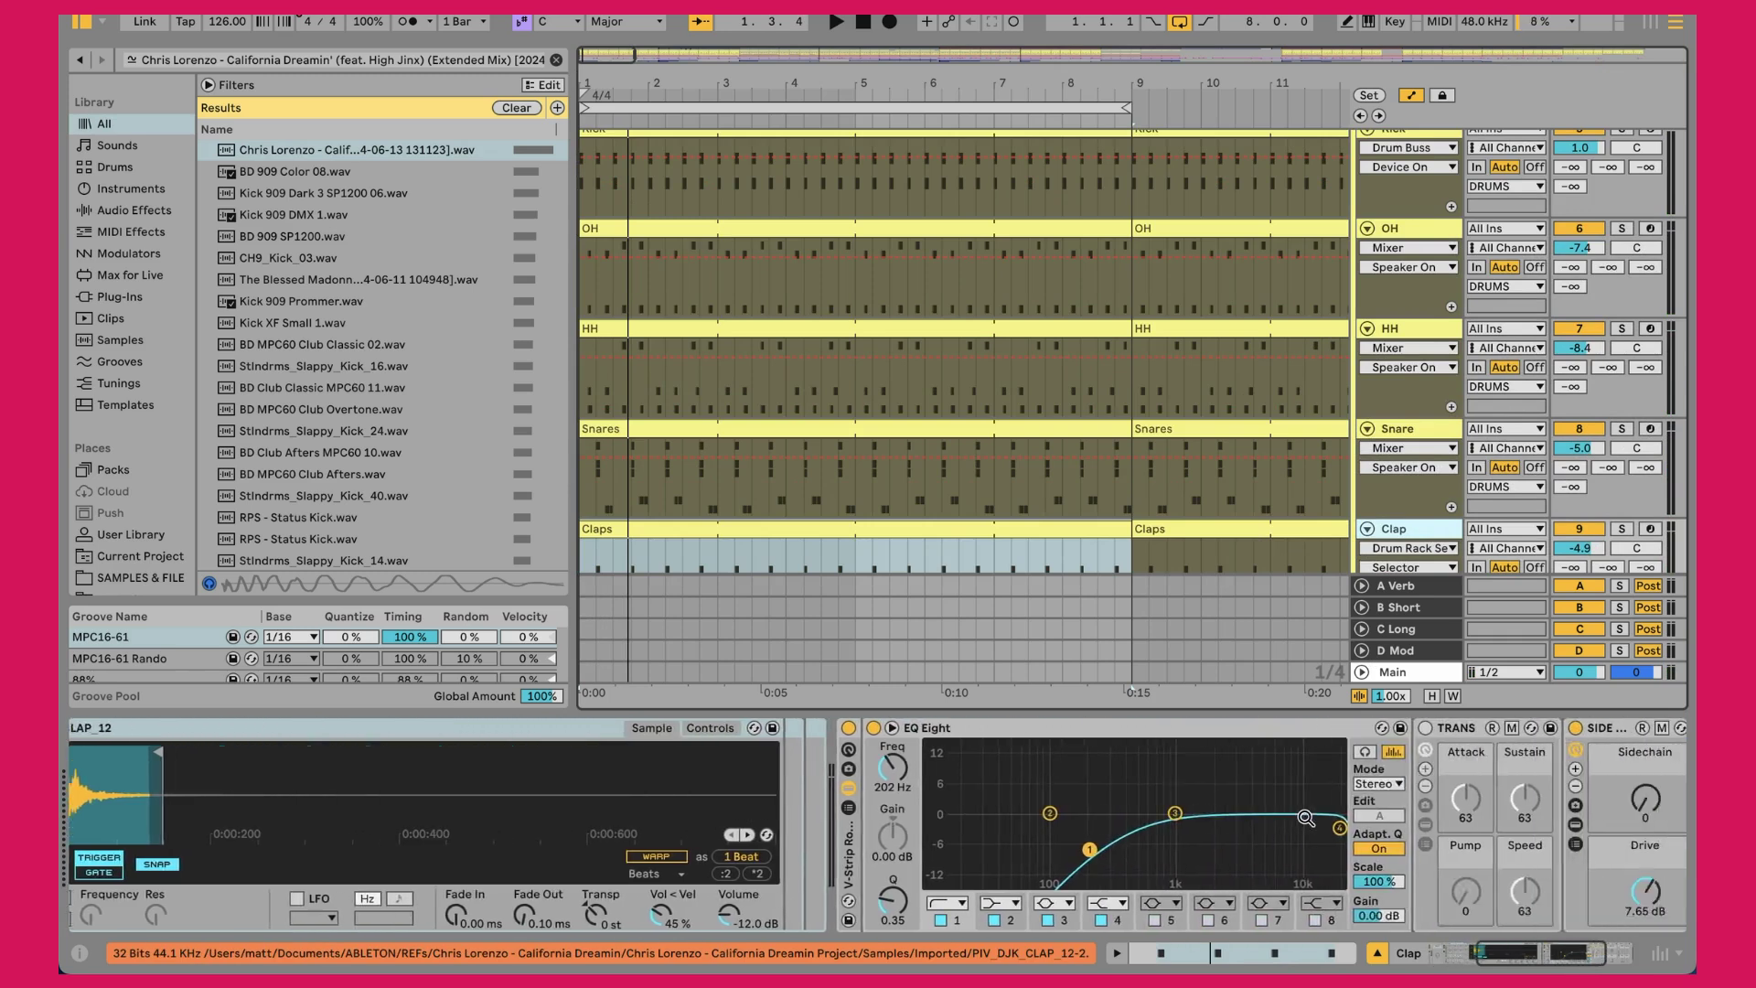
scroll(1306, 817, "right", 2)
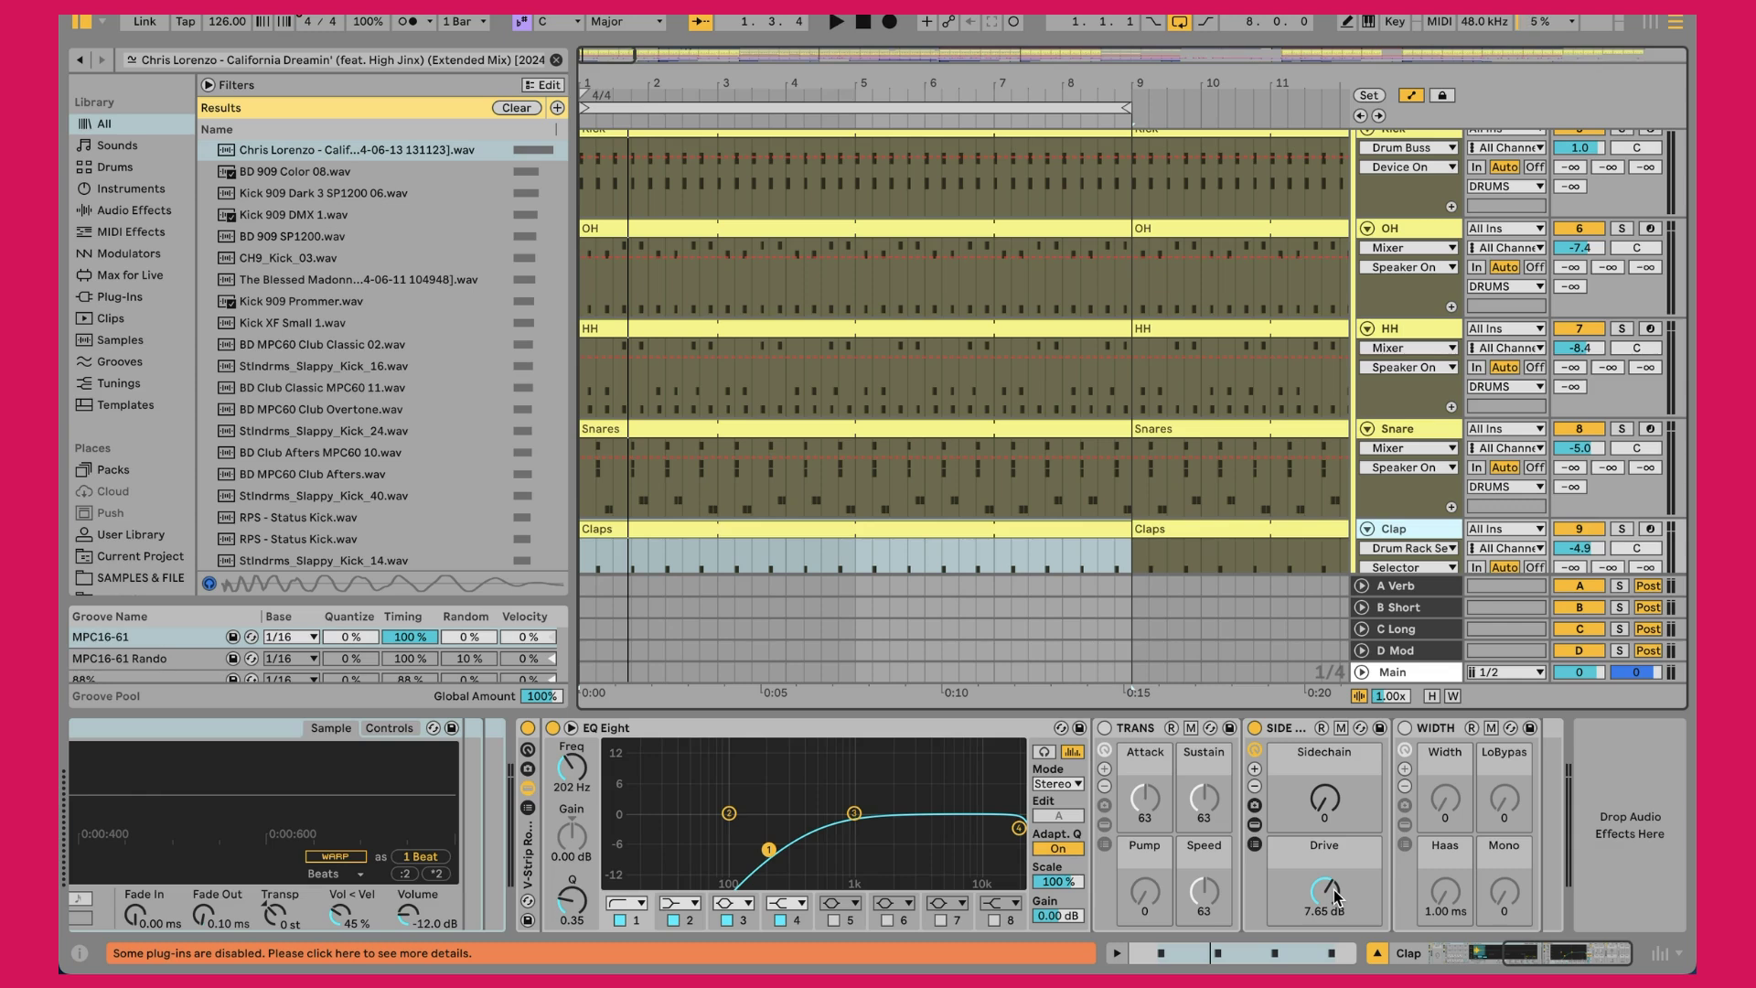
Activate the Tops track, play the drums with it and compare them with the soloed REF track
scroll(1188, 380, "down", 5)
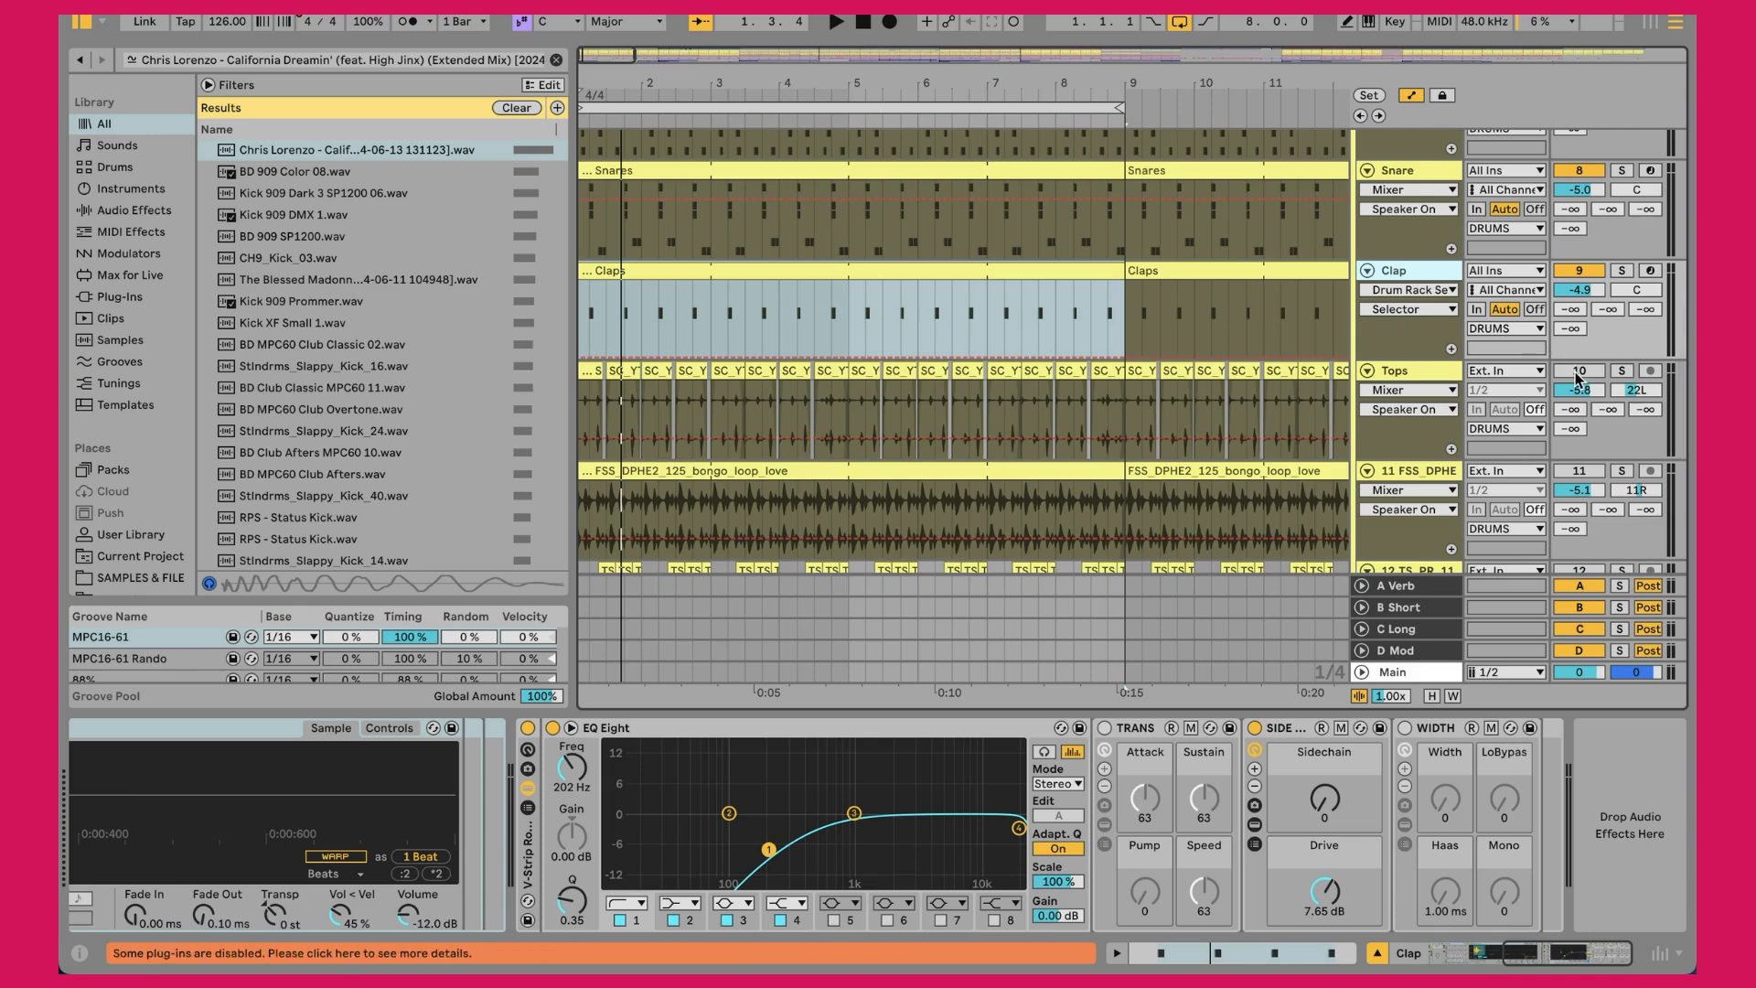
left_click(1424, 372)
key("space")
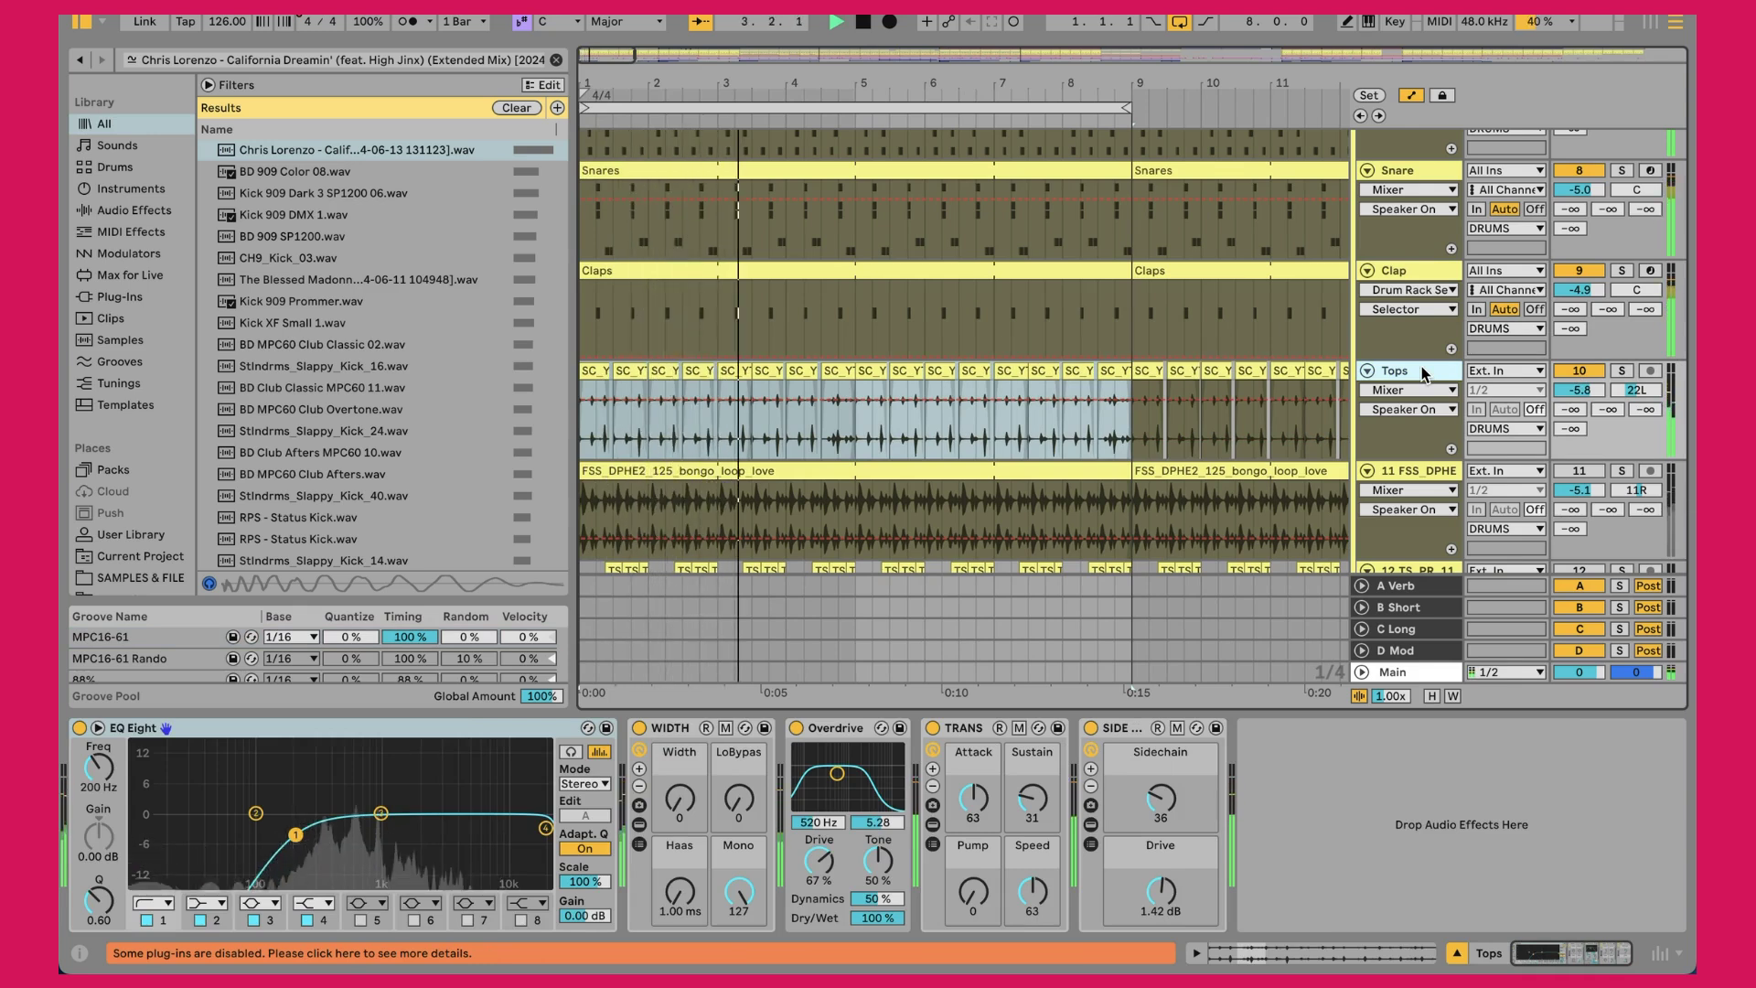
key("space")
key("r")
key("space")
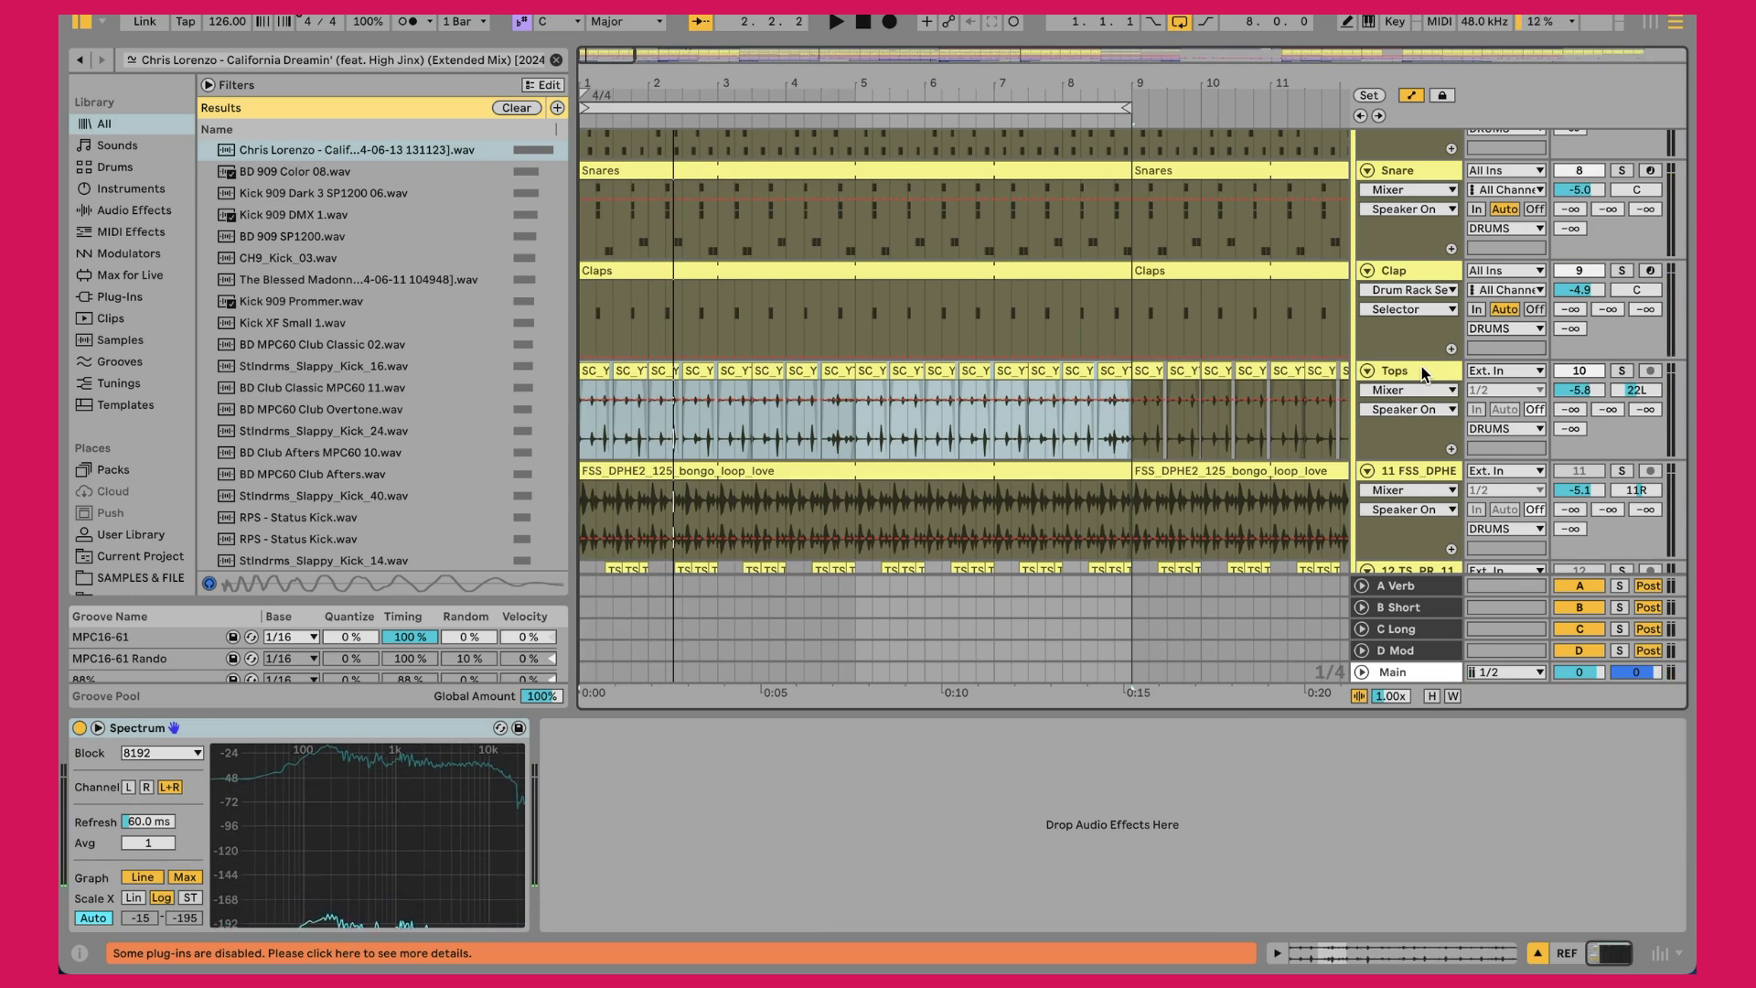
key("space")
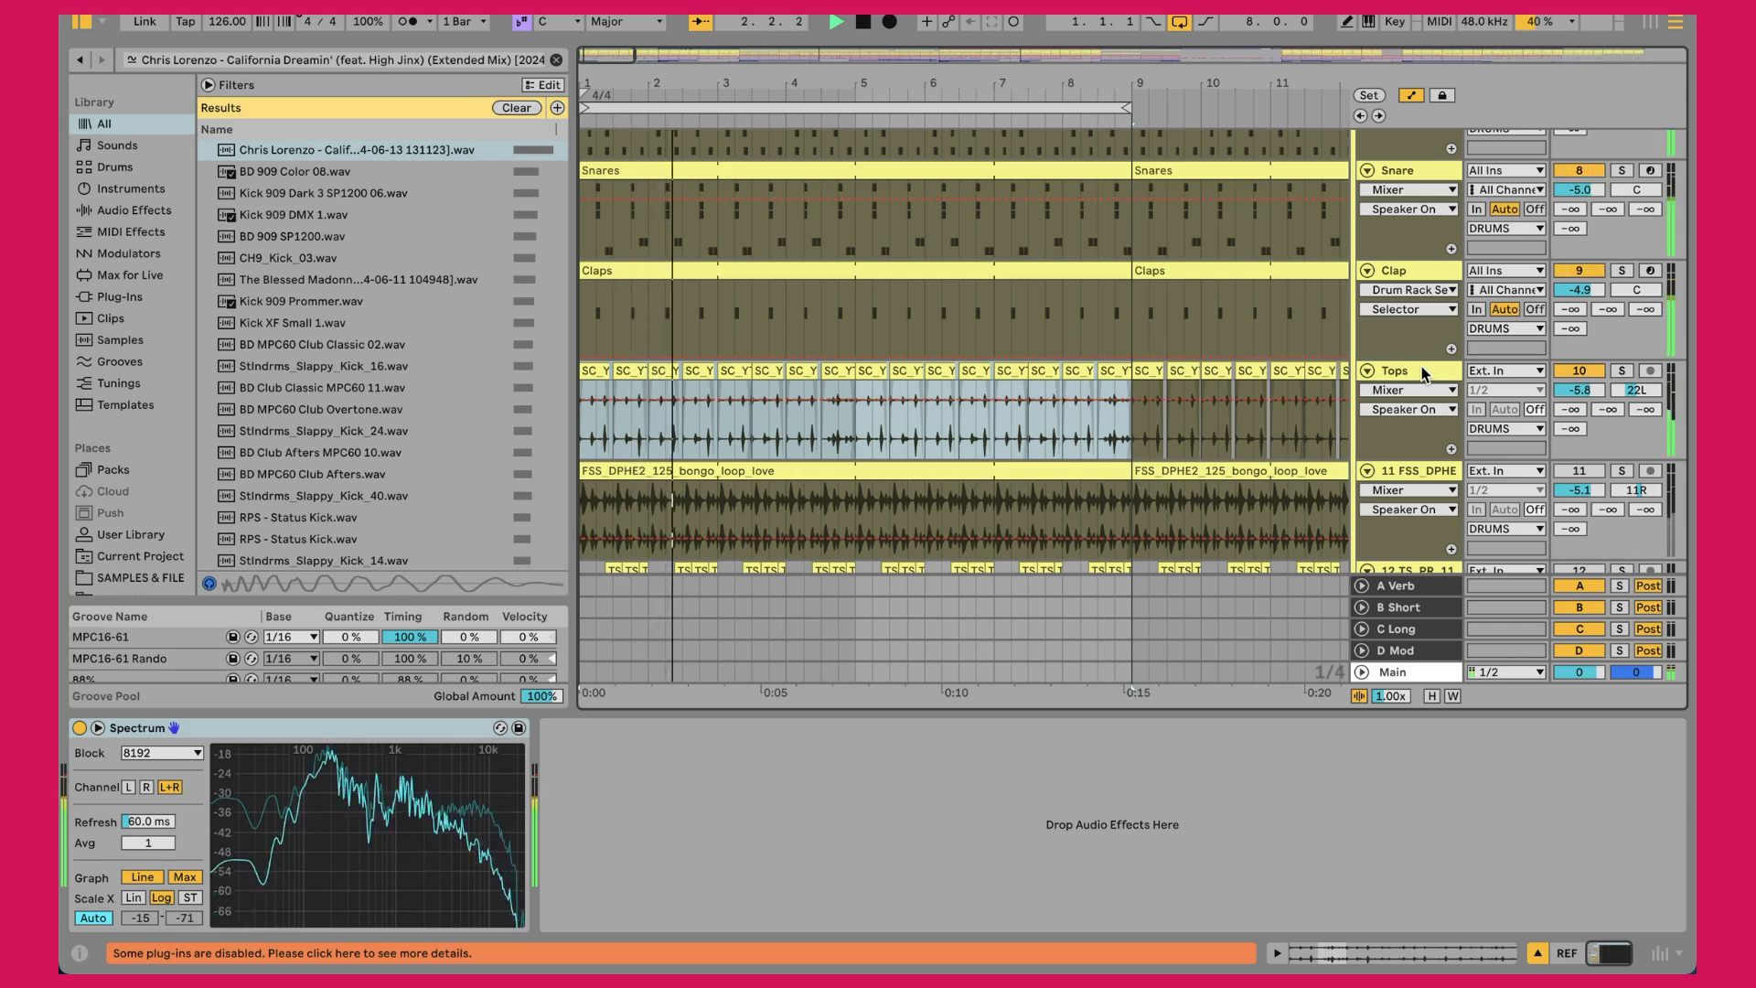
key("space")
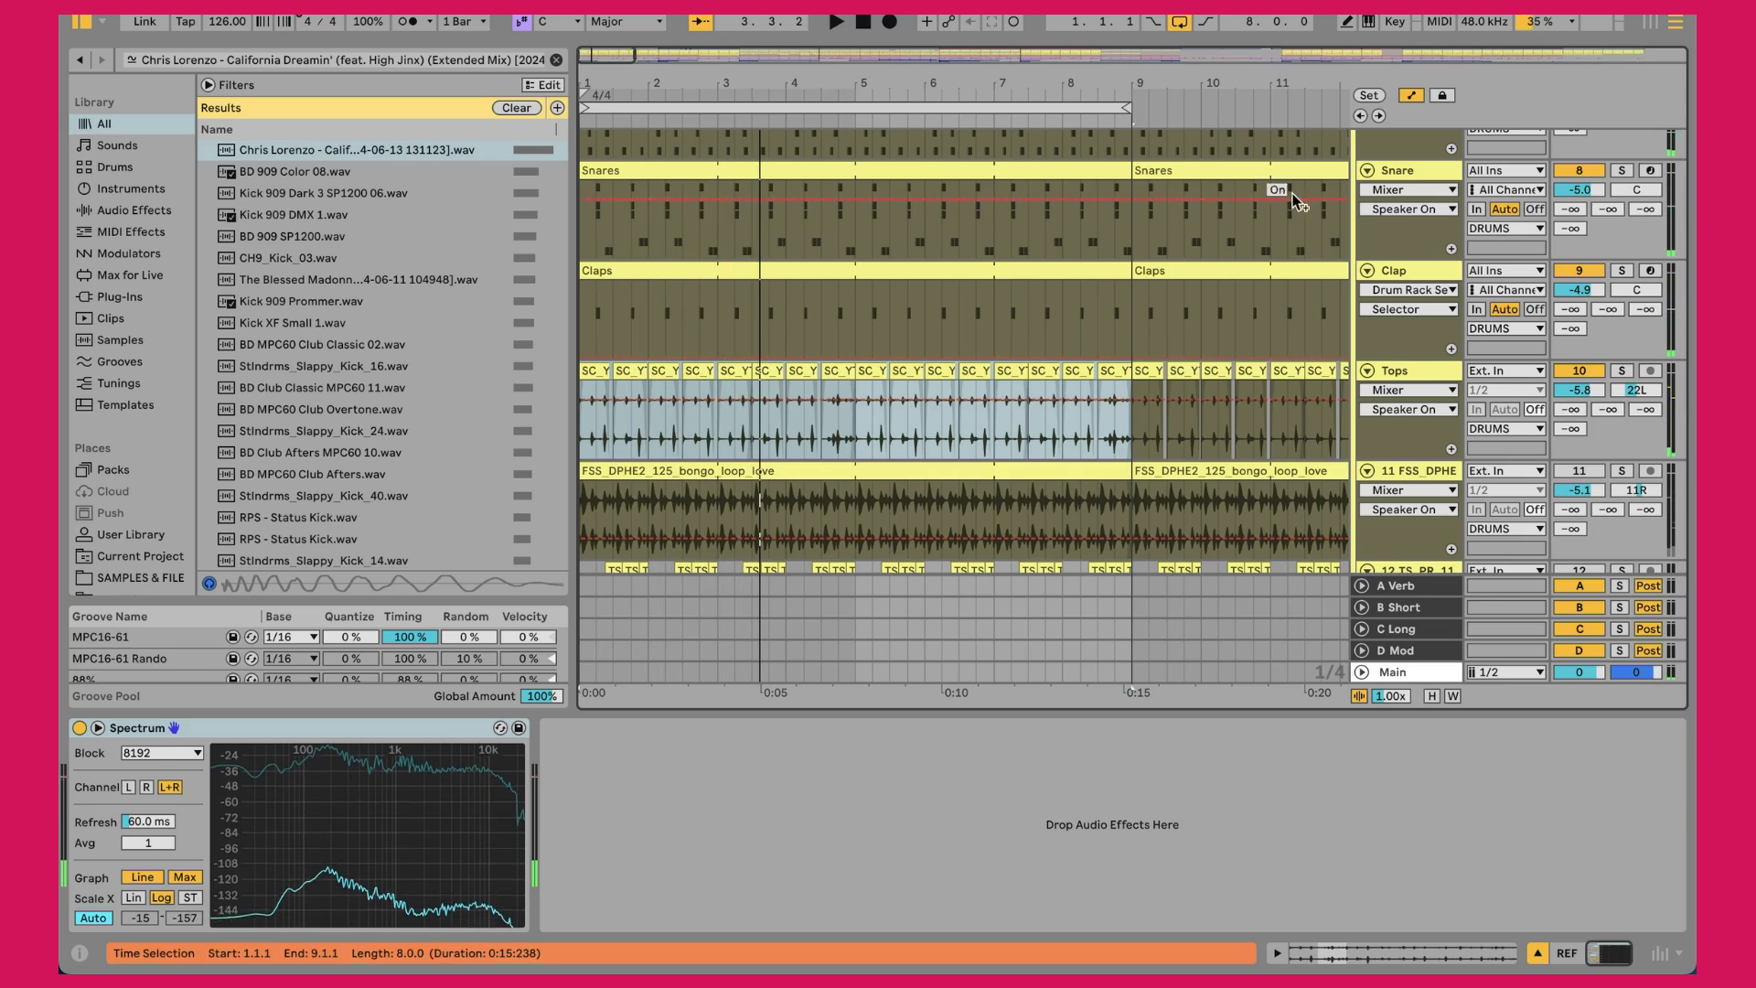
Open the first SC_YTS_120_perc_bongo_classic_dynamic clip on the Tops track and examine its waveform
left_click(595, 372)
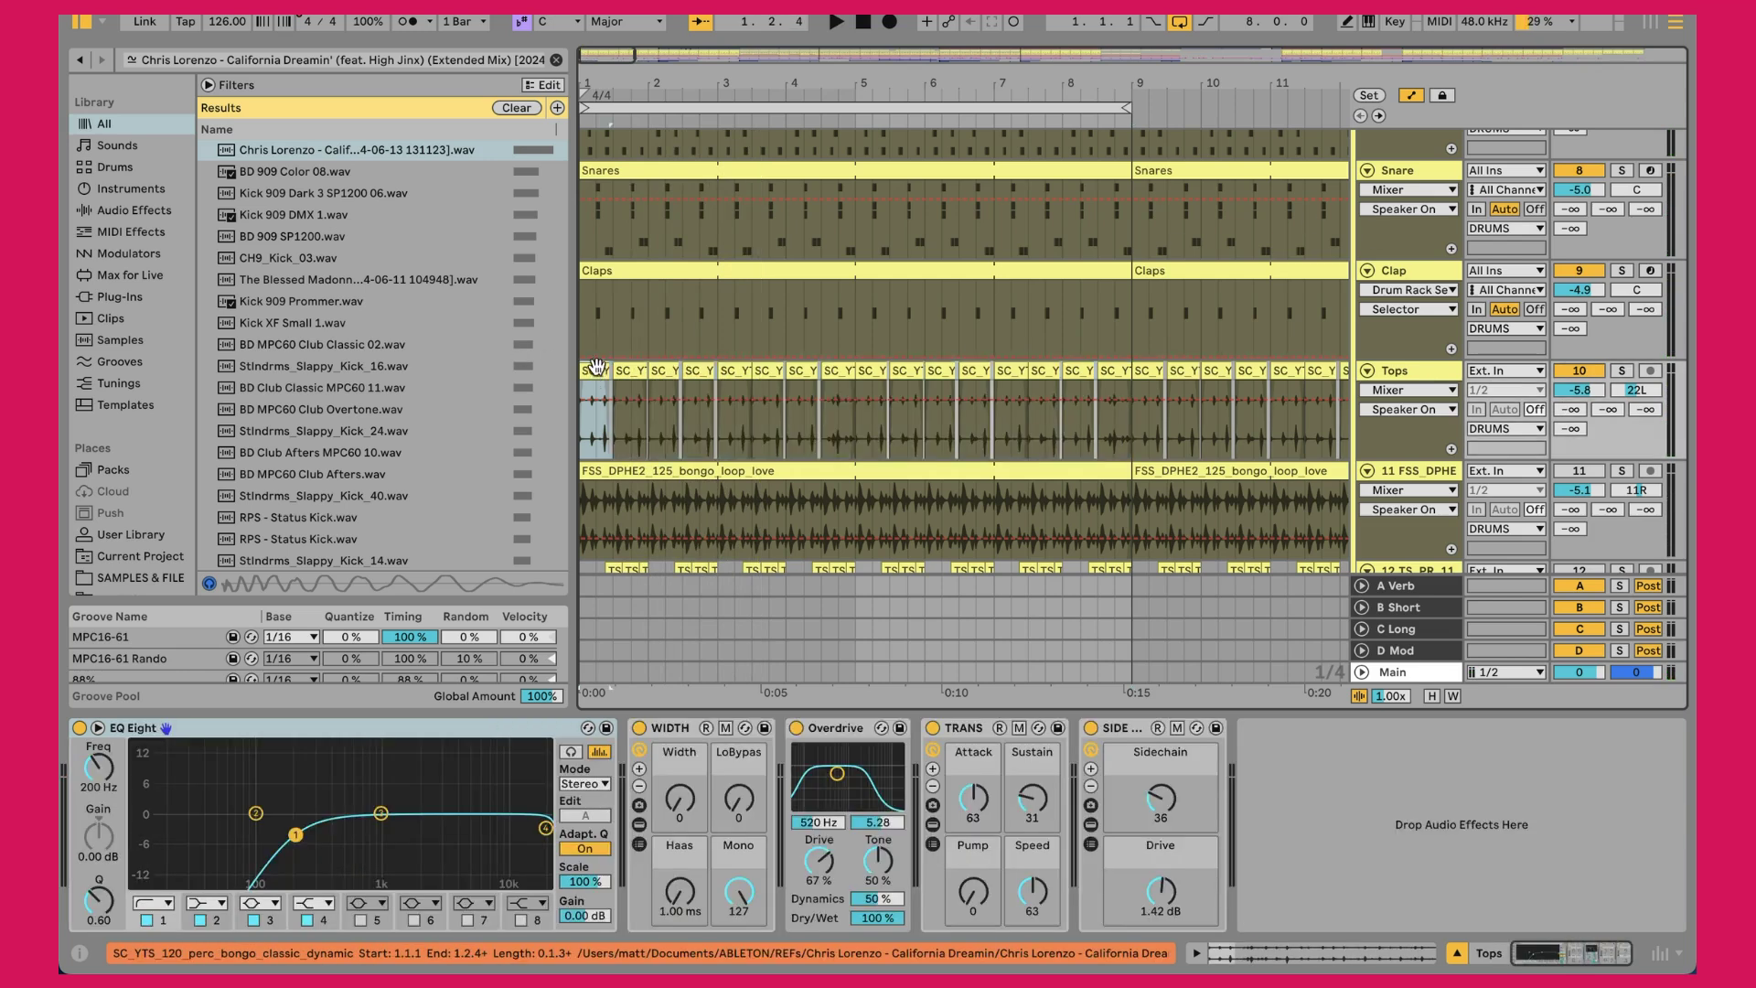
double_click(596, 366)
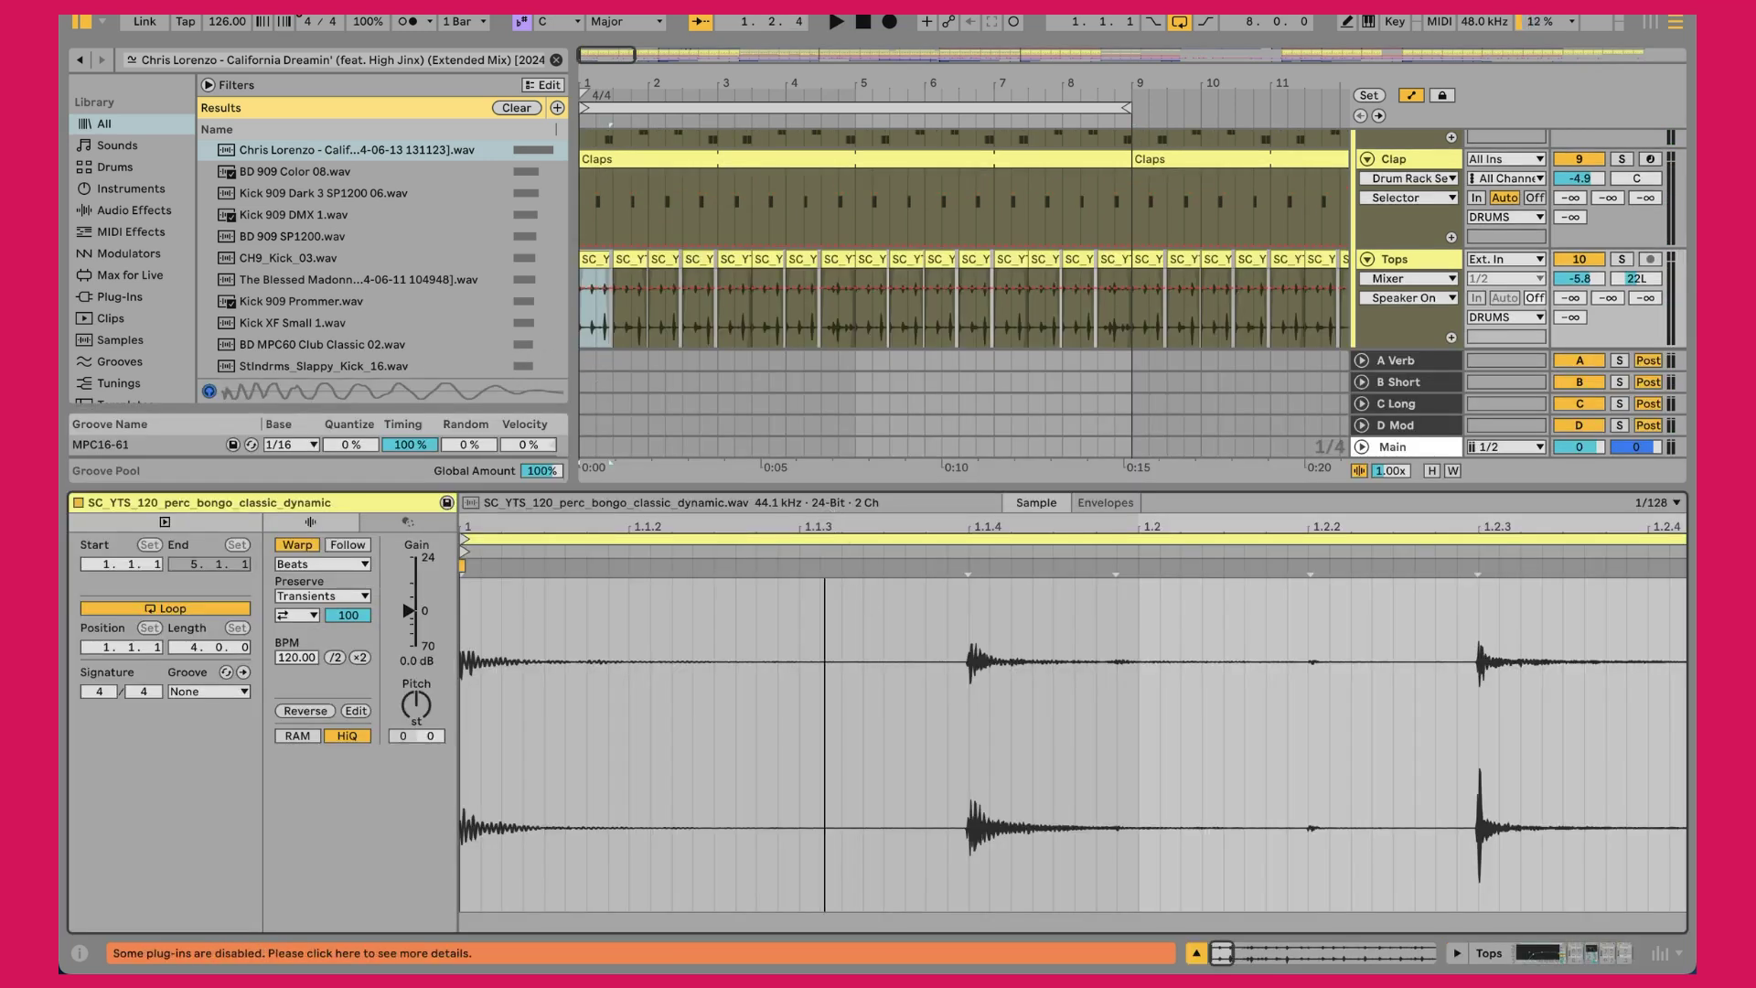
scroll(588, 525, "down", 3)
scroll(714, 525, "up", 4)
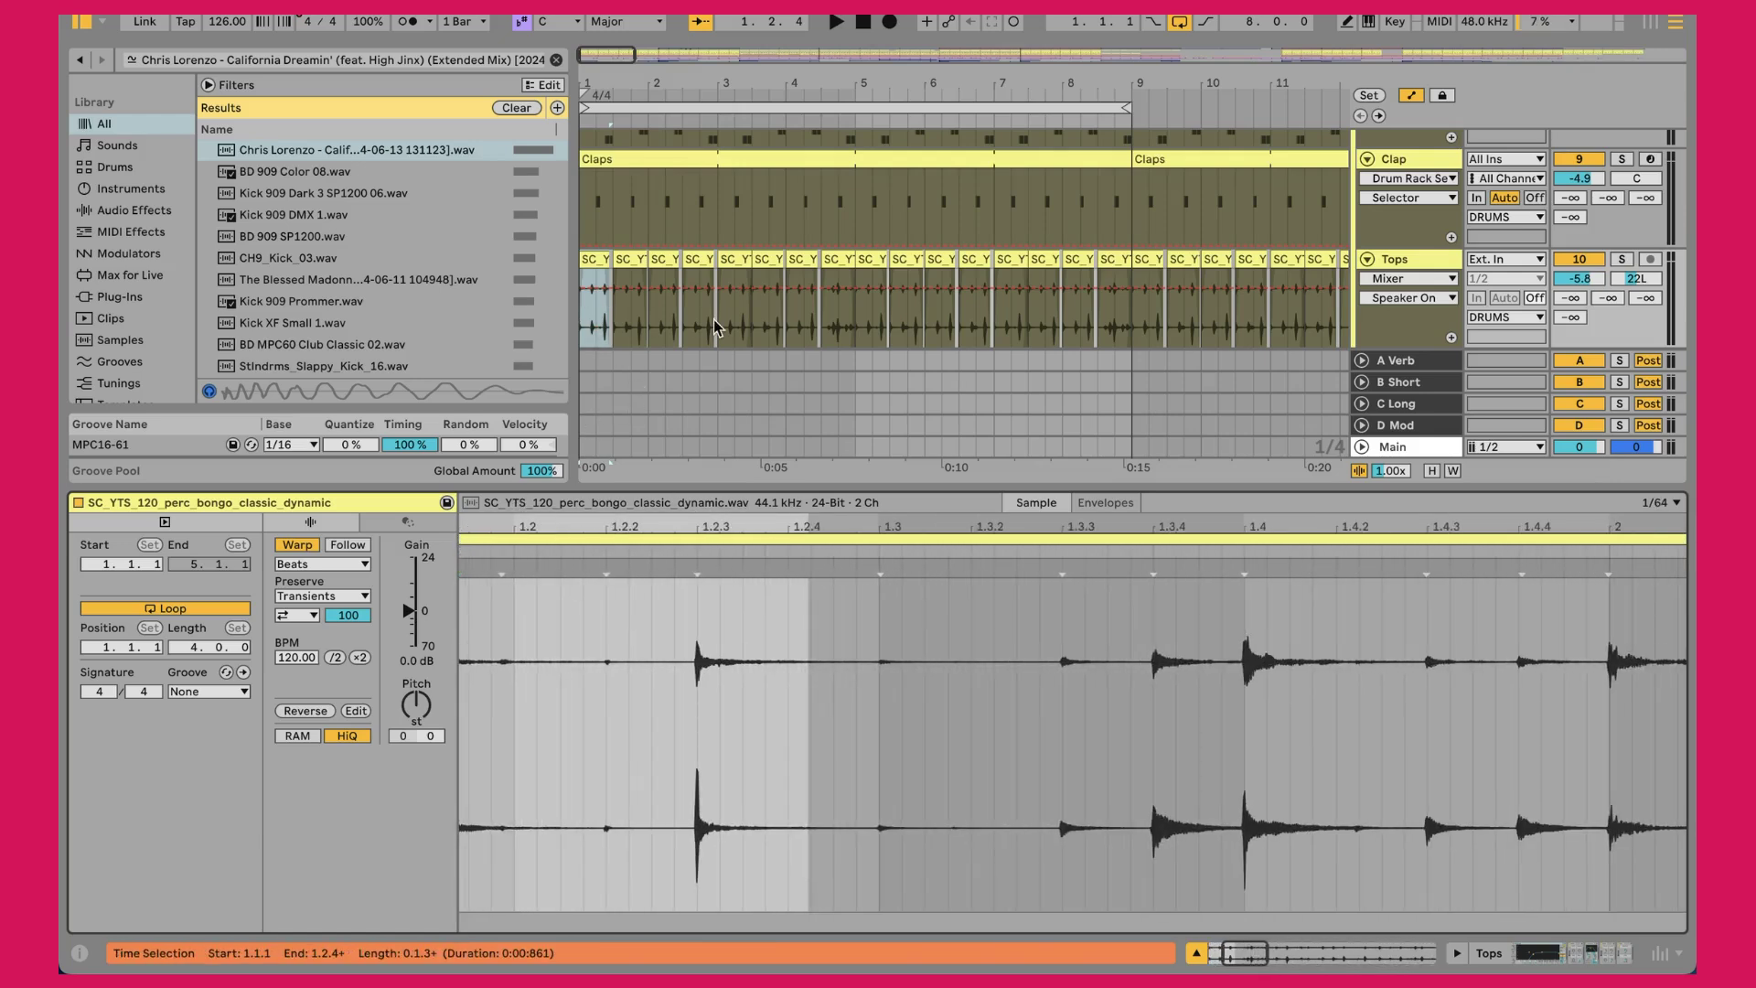
scroll(715, 327, "up", 1)
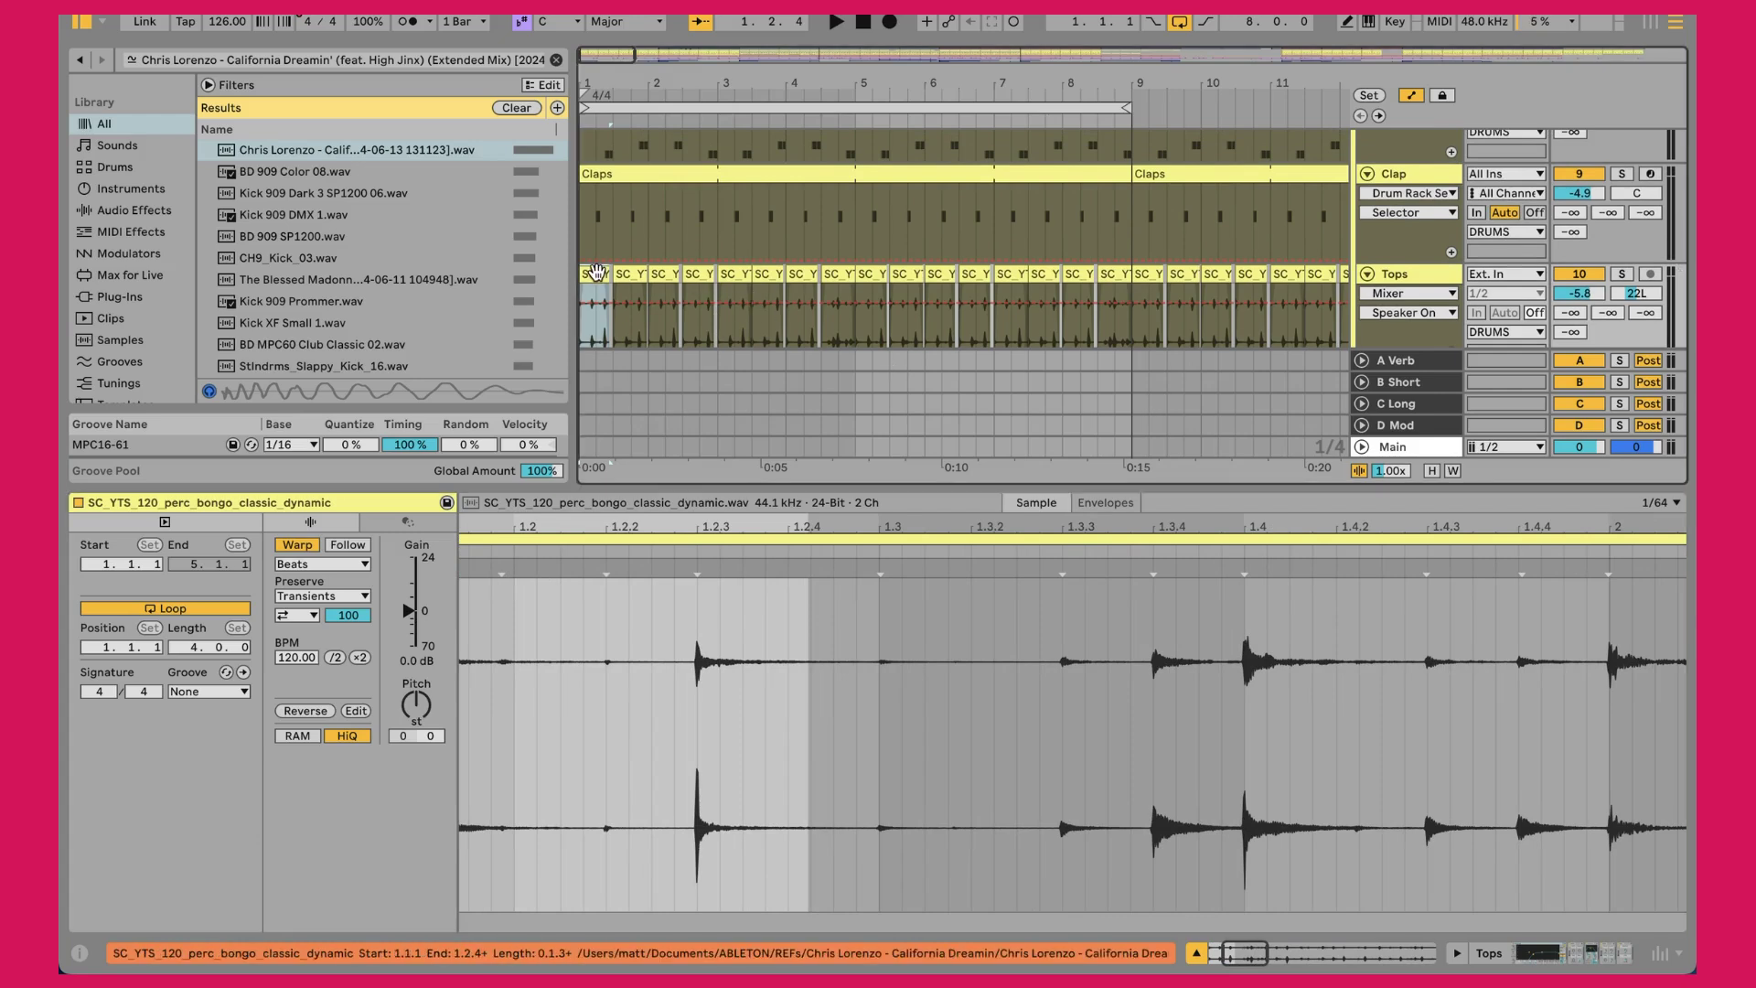
Compare the successive bongo clips on the Tops track up to bar 3 to see how the loop is chopped
left_click_drag(593, 83, 594, 146)
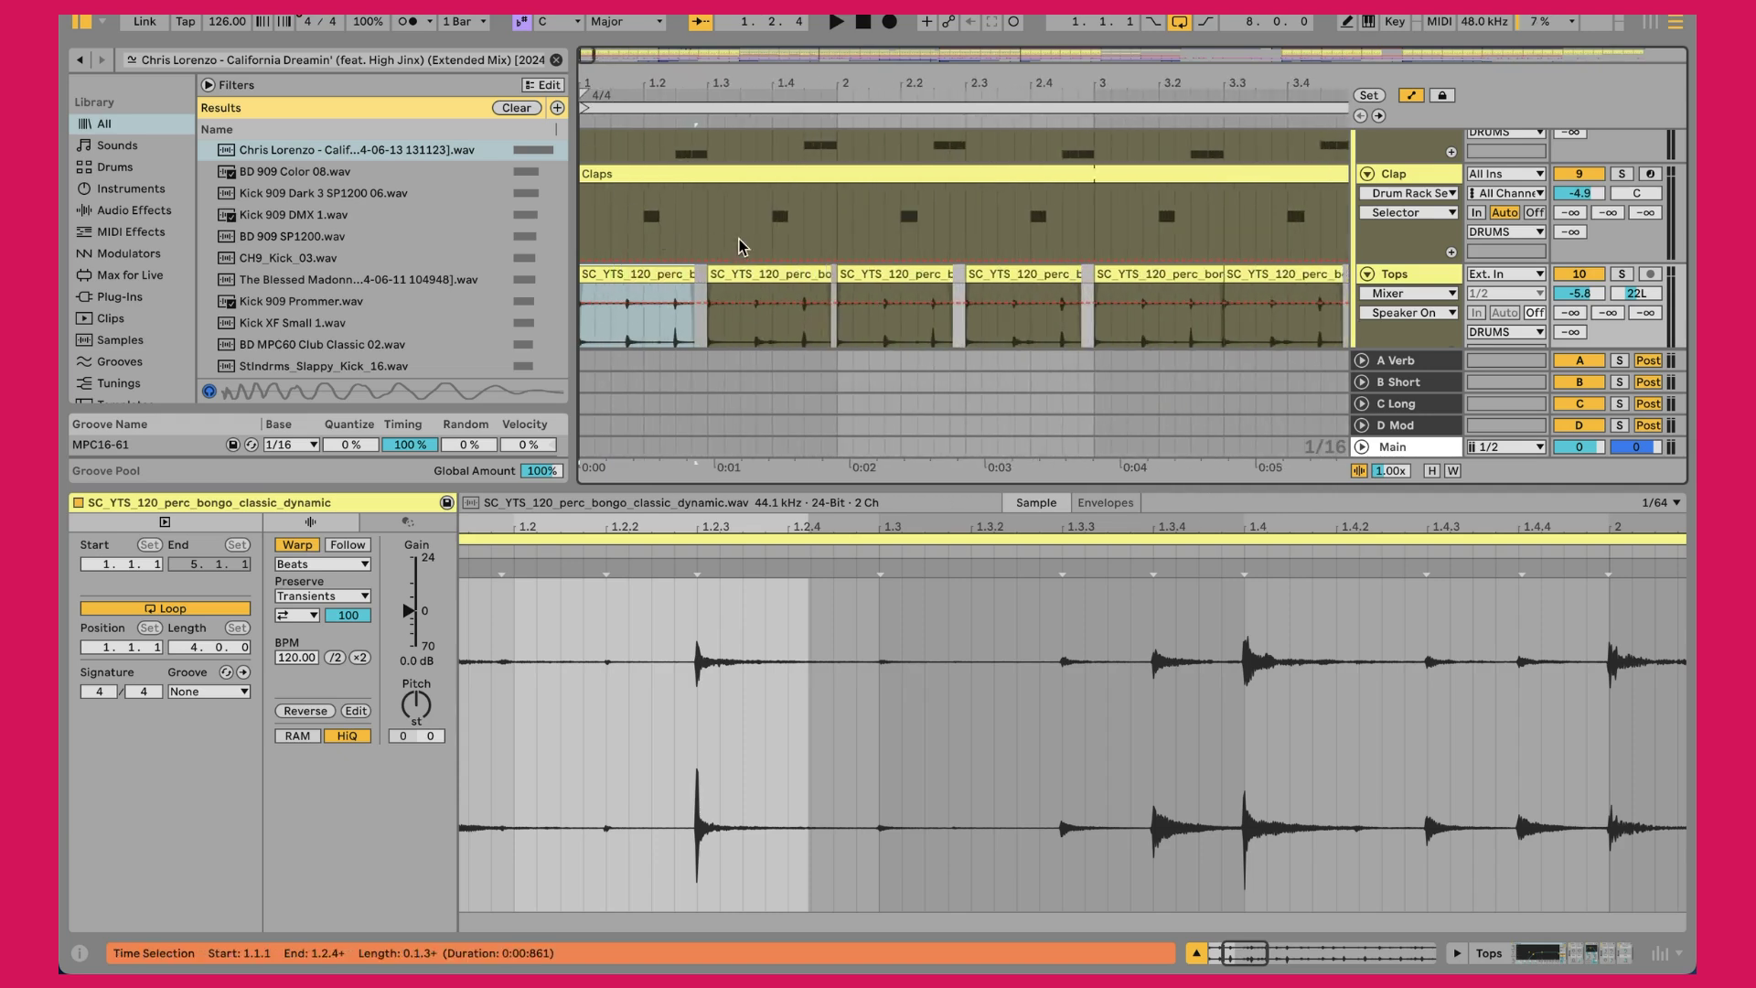
left_click(756, 274)
left_click(892, 280)
left_click(1024, 274)
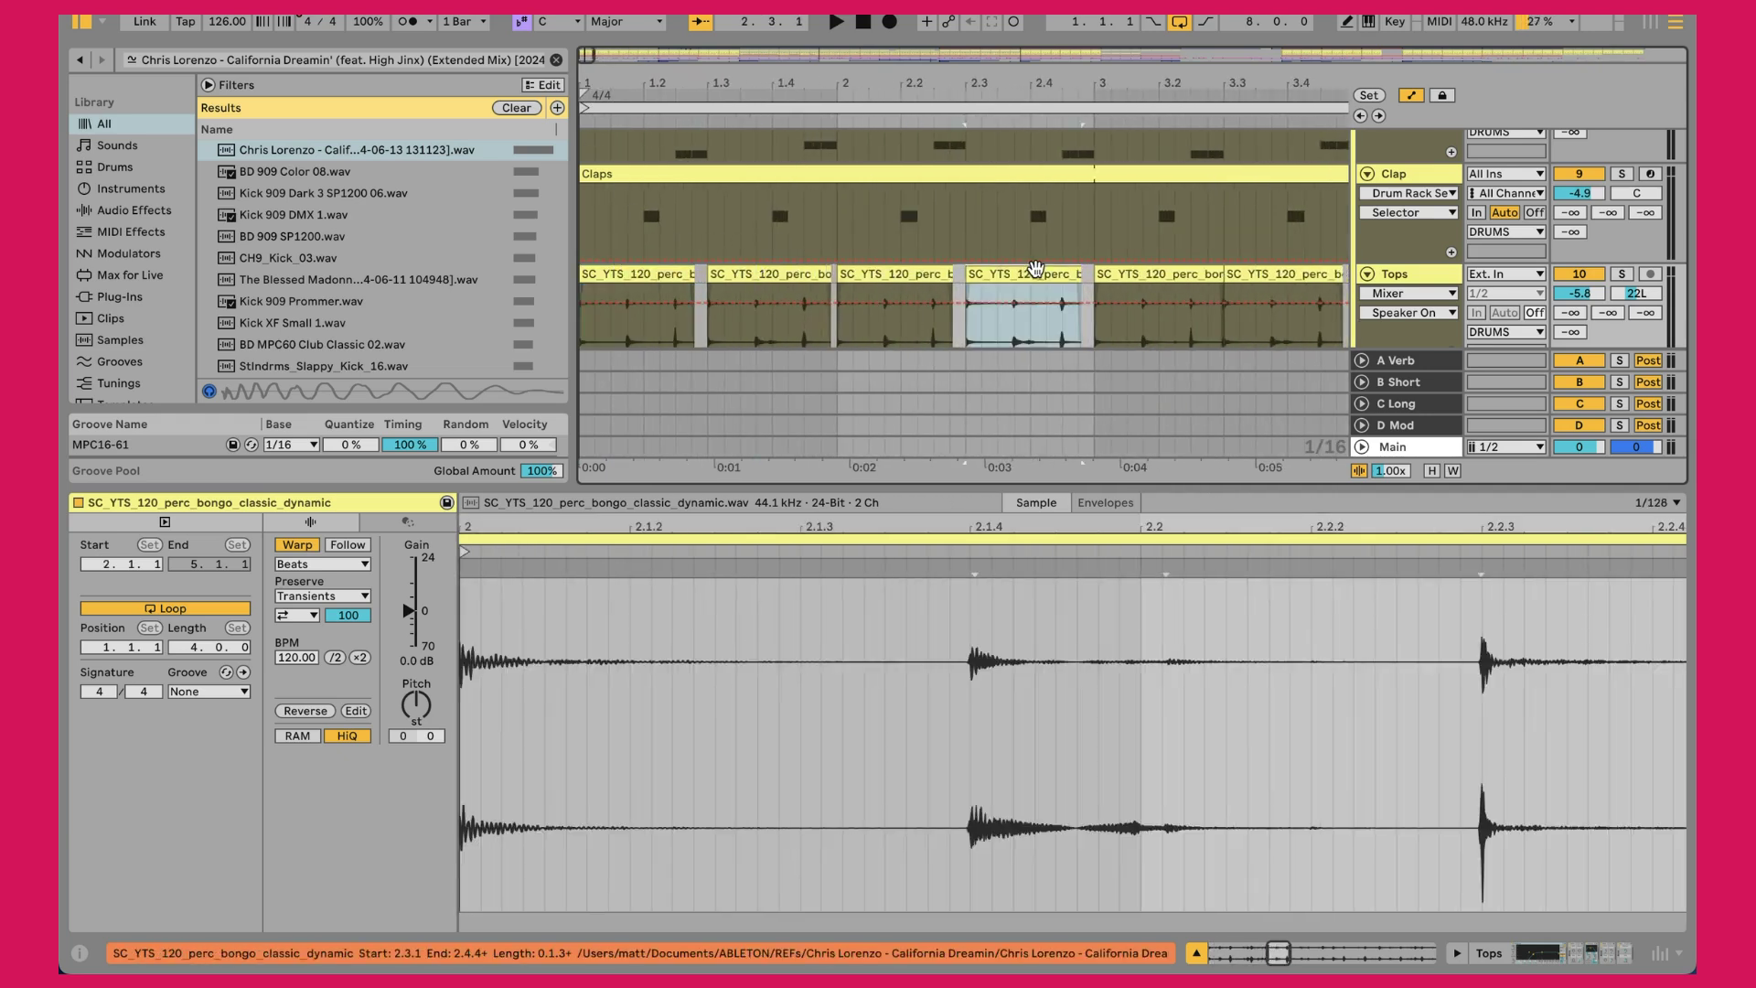
left_click(1157, 274)
left_click_drag(947, 92, 625, 85)
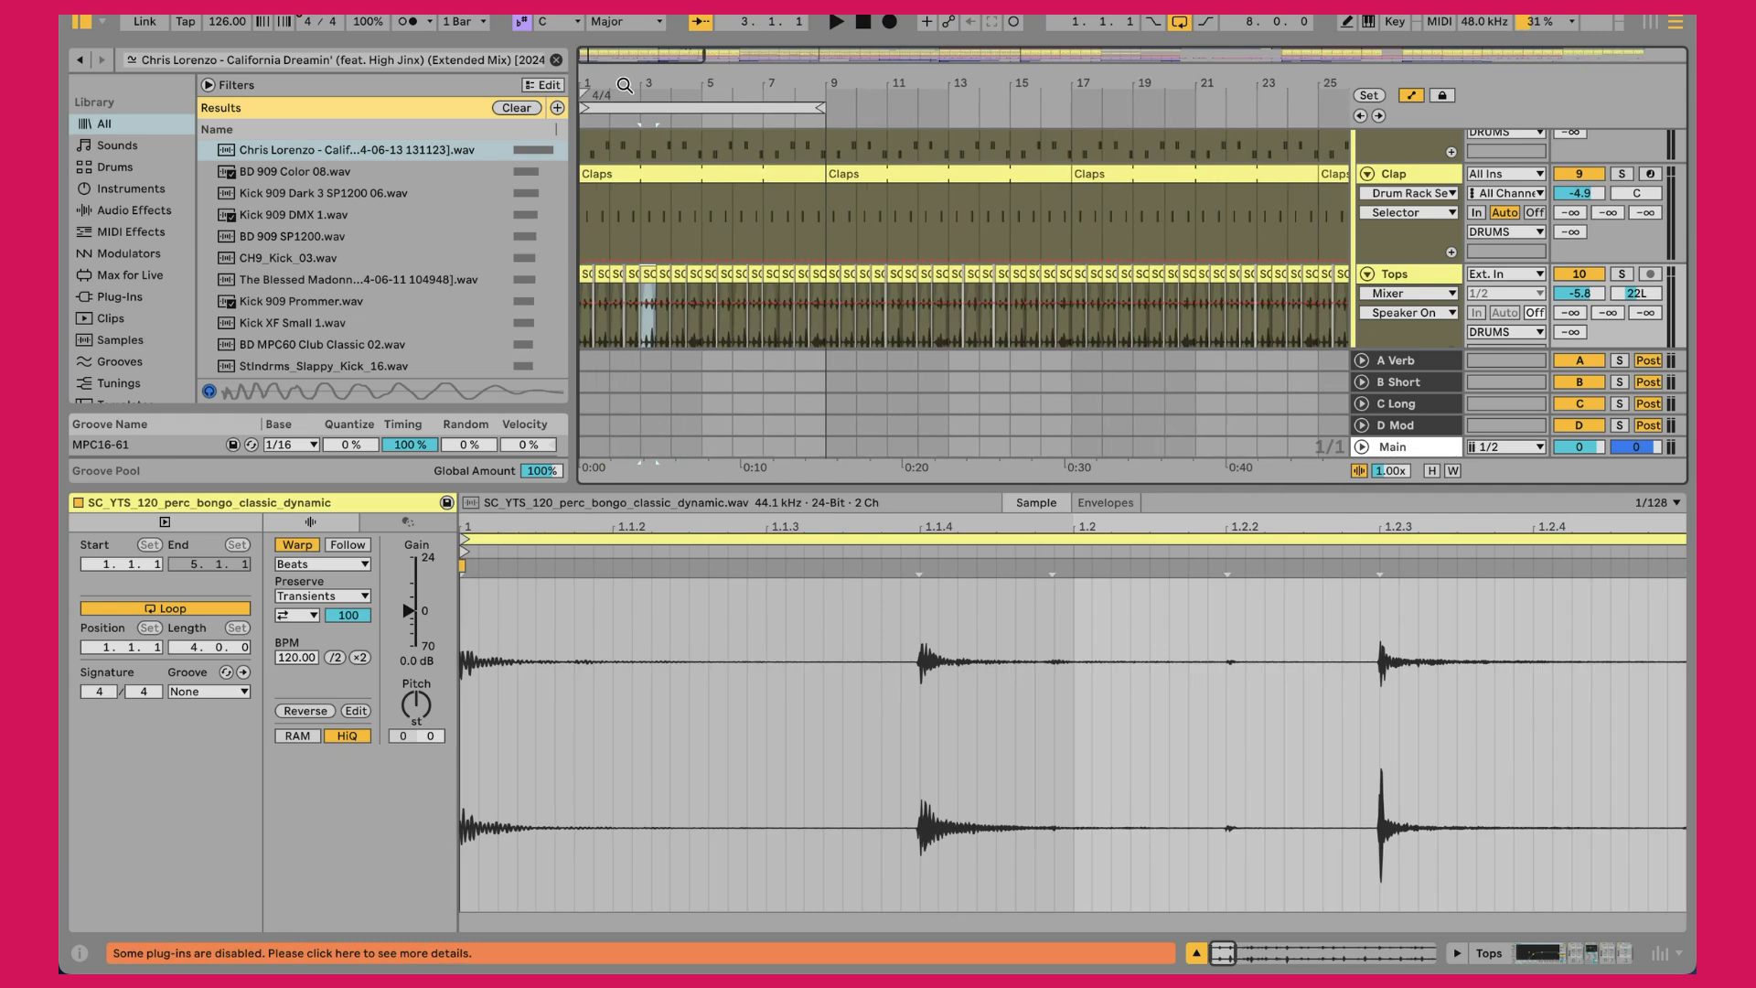
Play the drums from bar 3 and show the Tops track's devices to check its EQ Eight curve
key("space")
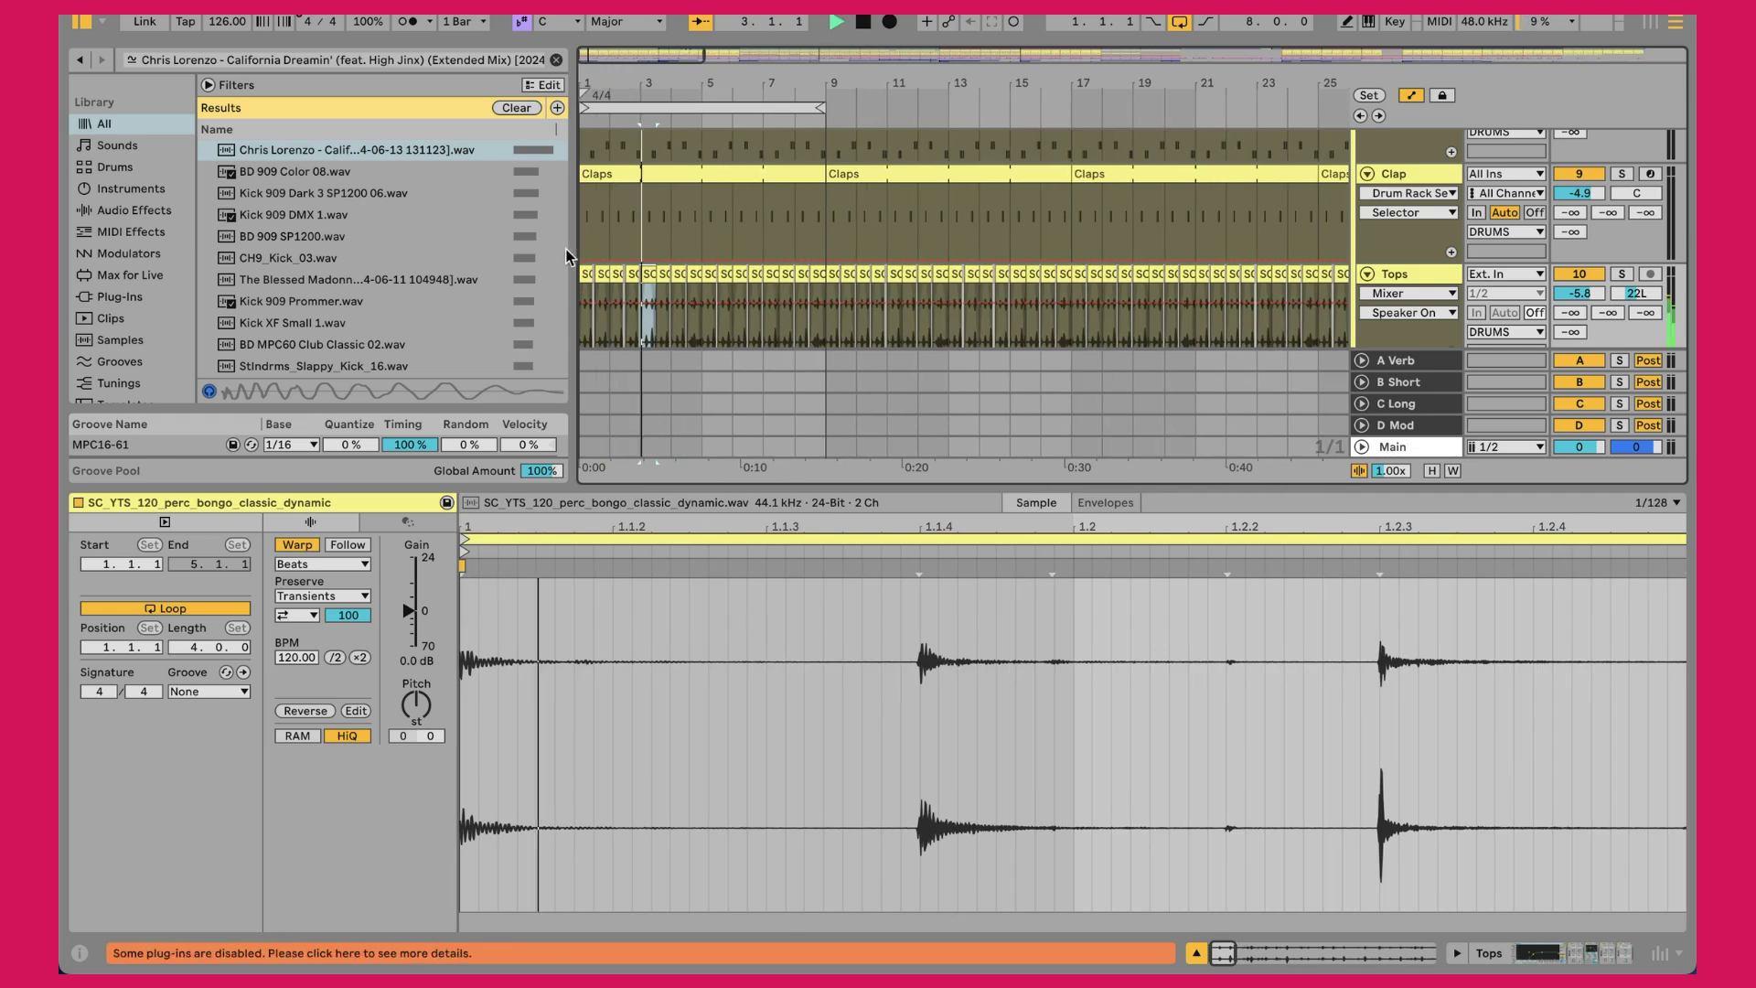
left_click(1395, 273)
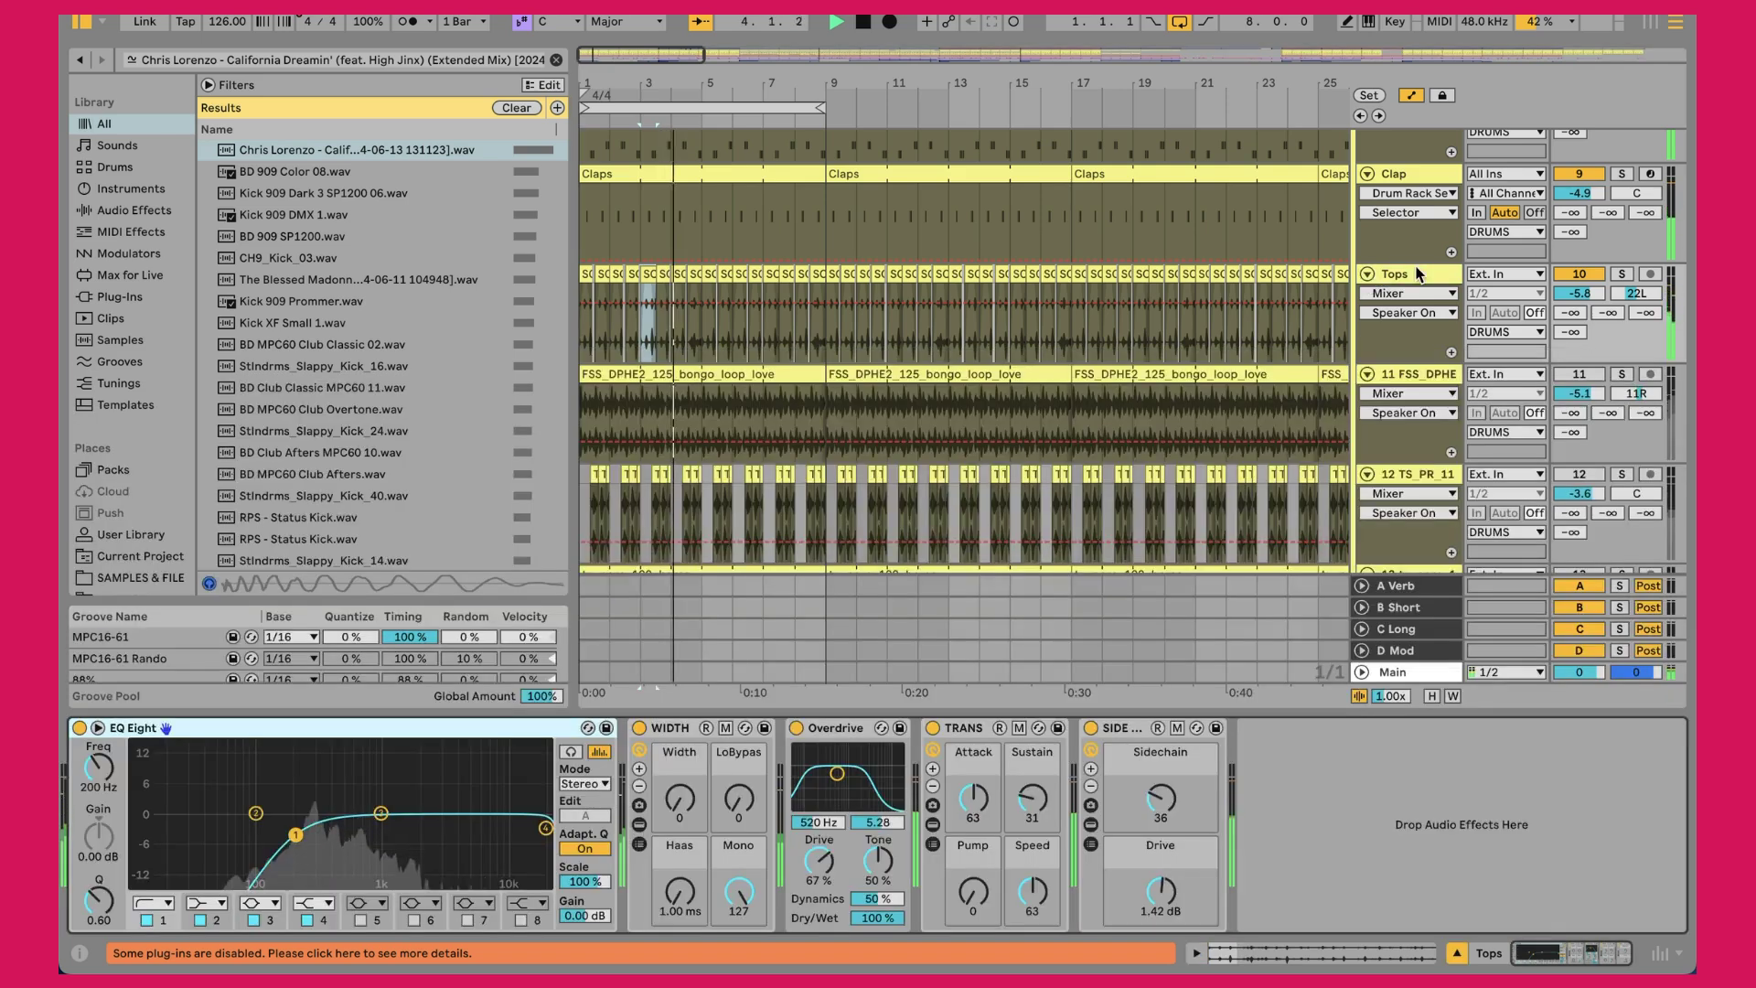
key("space")
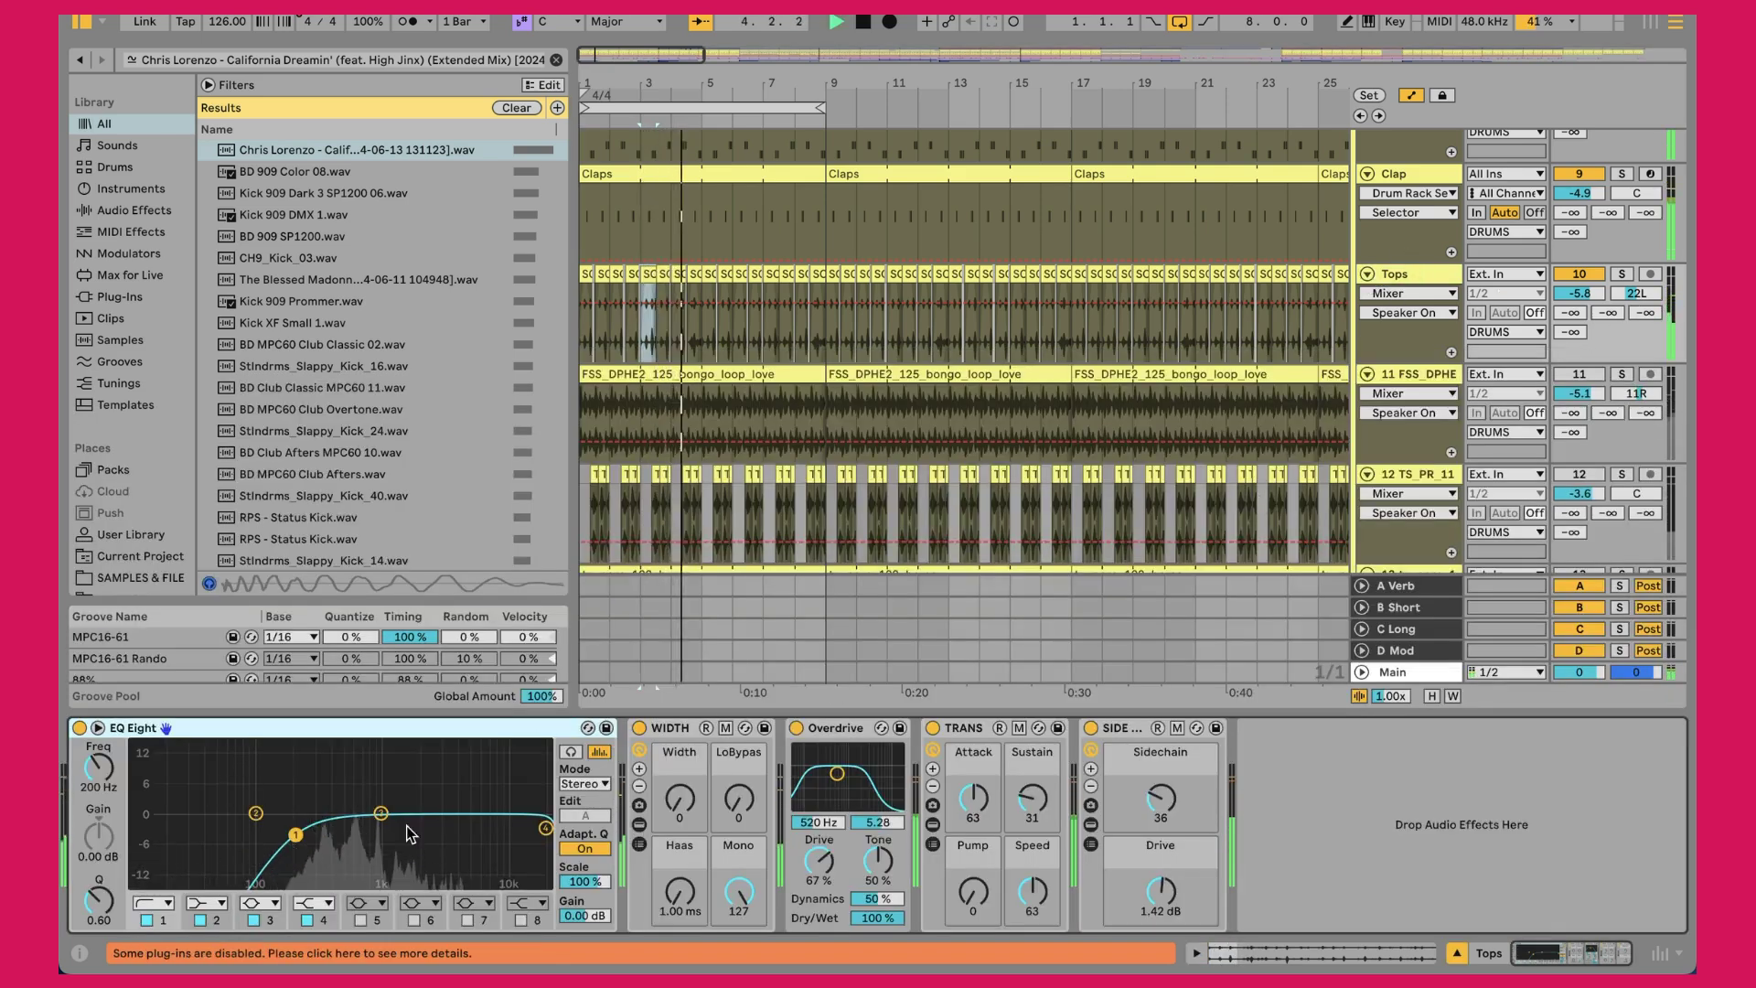
key("space")
Reveal the devices inside the Tops track's WIDTH rack, view the Wider plug-in window, and hide both again
left_click(638, 813)
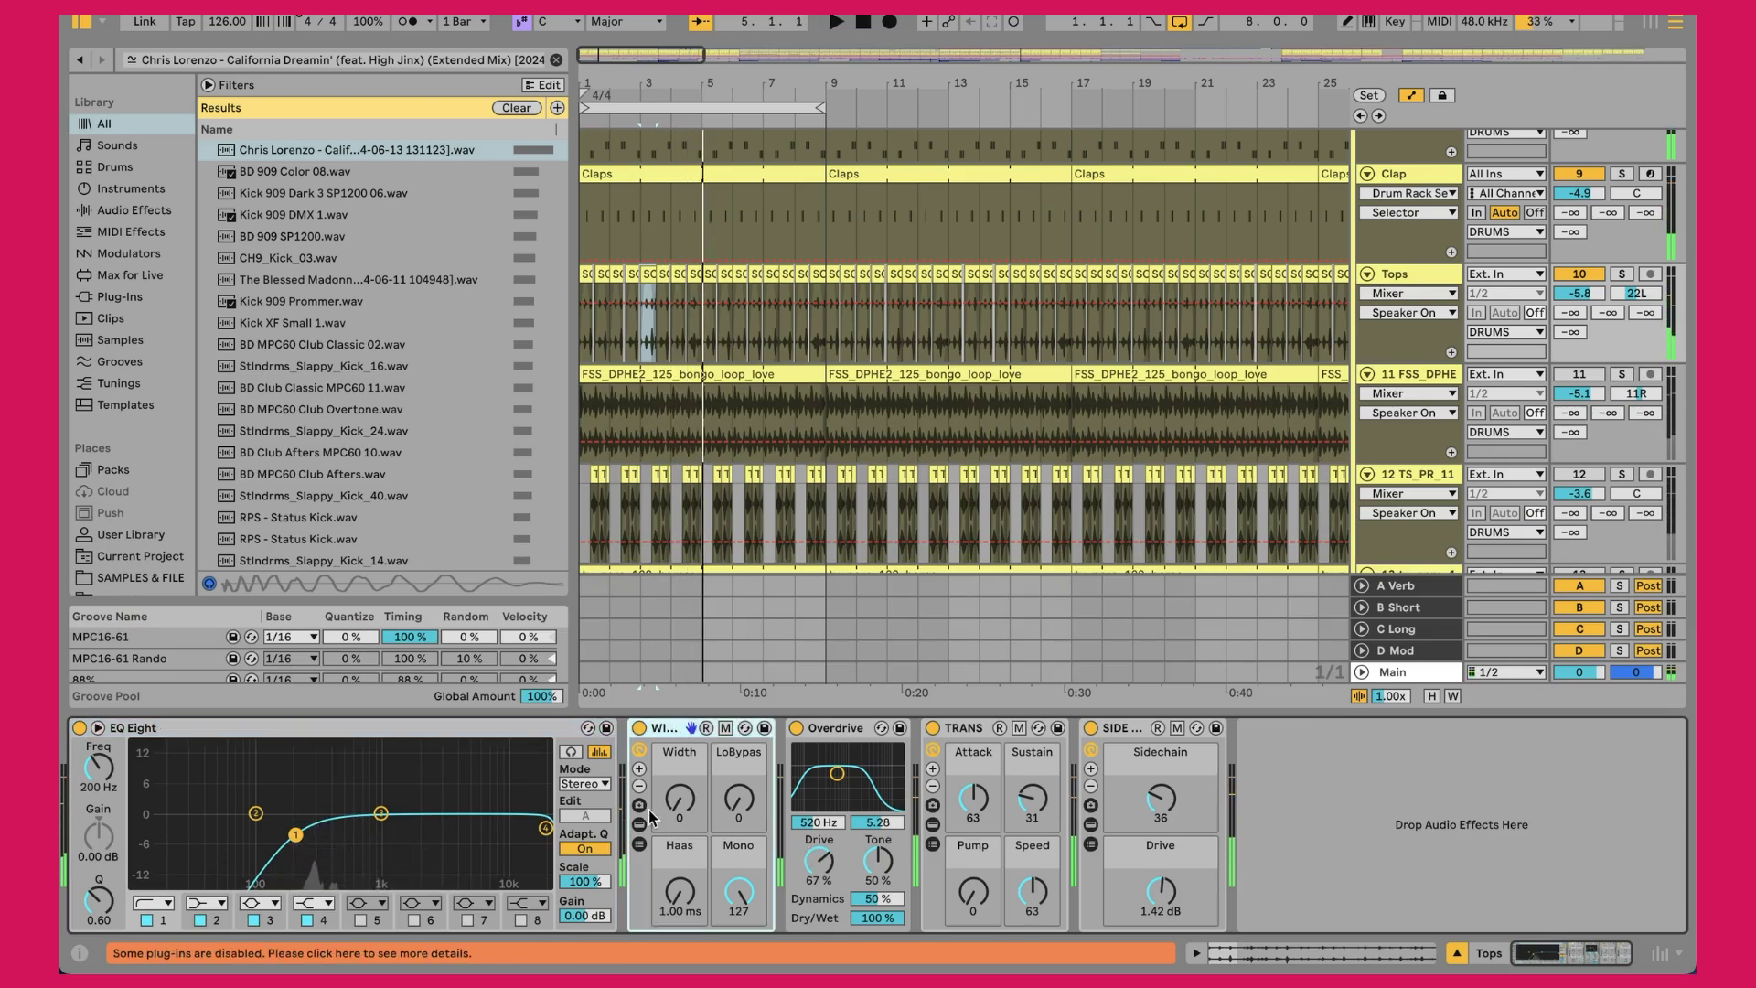
left_click(638, 826)
left_click(825, 728)
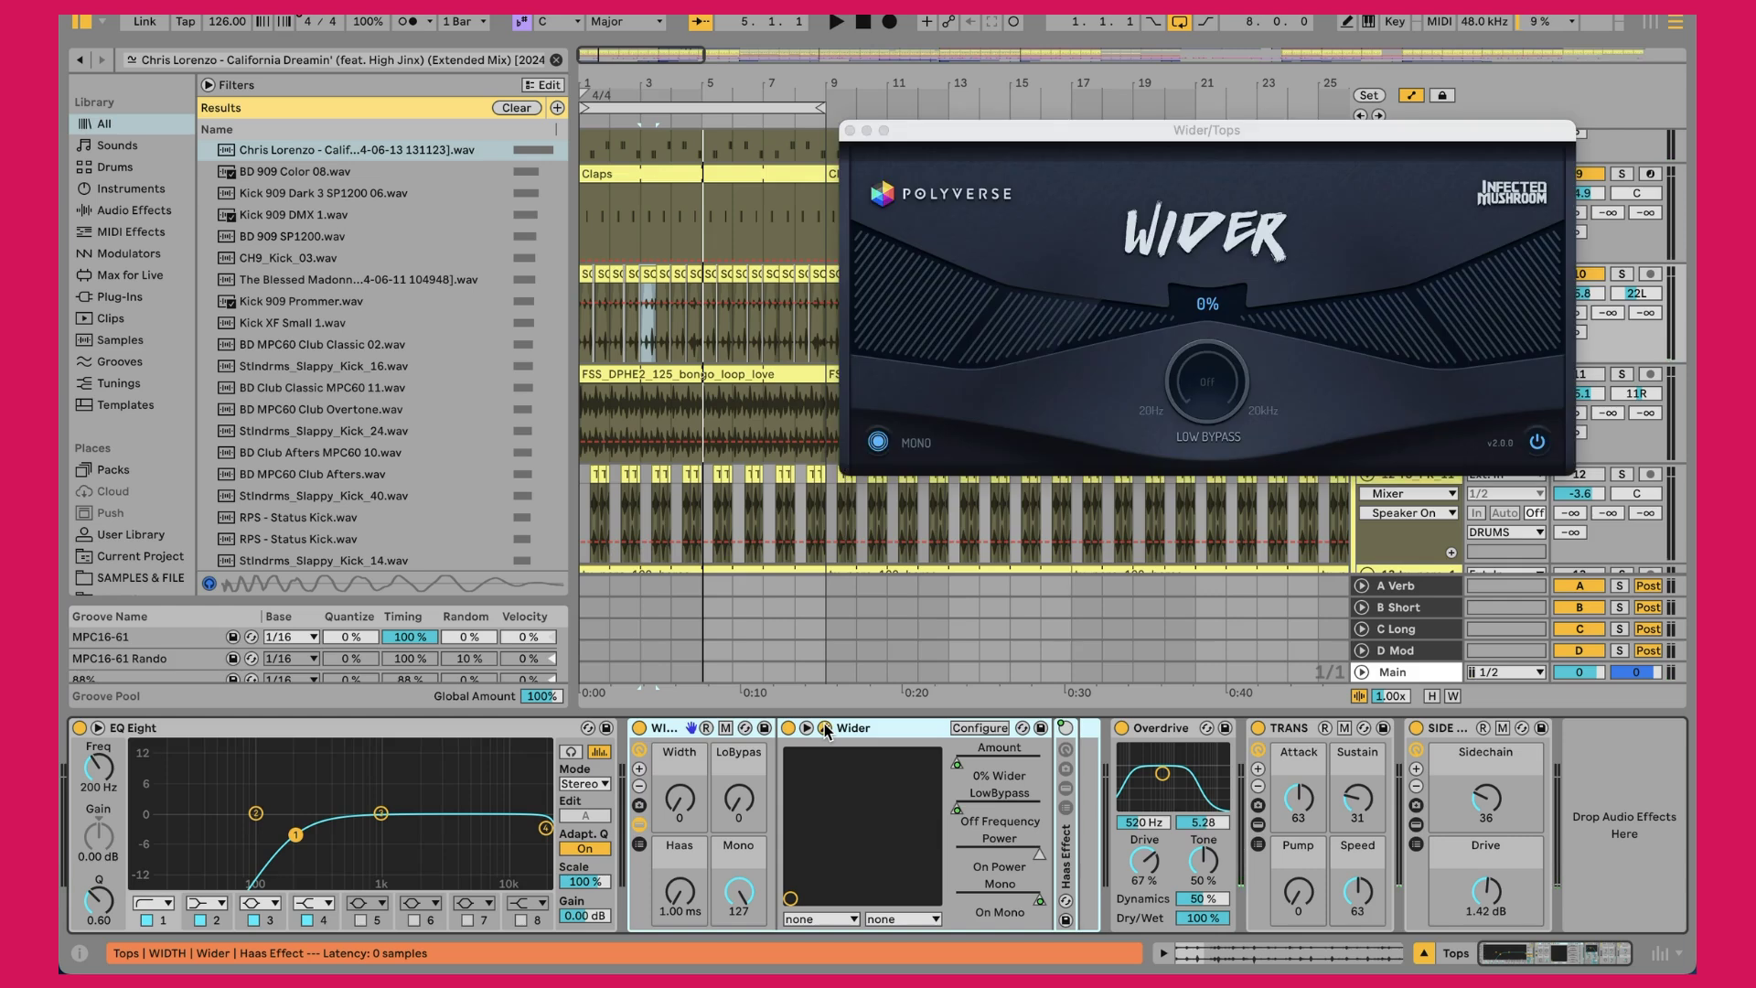
left_click(825, 728)
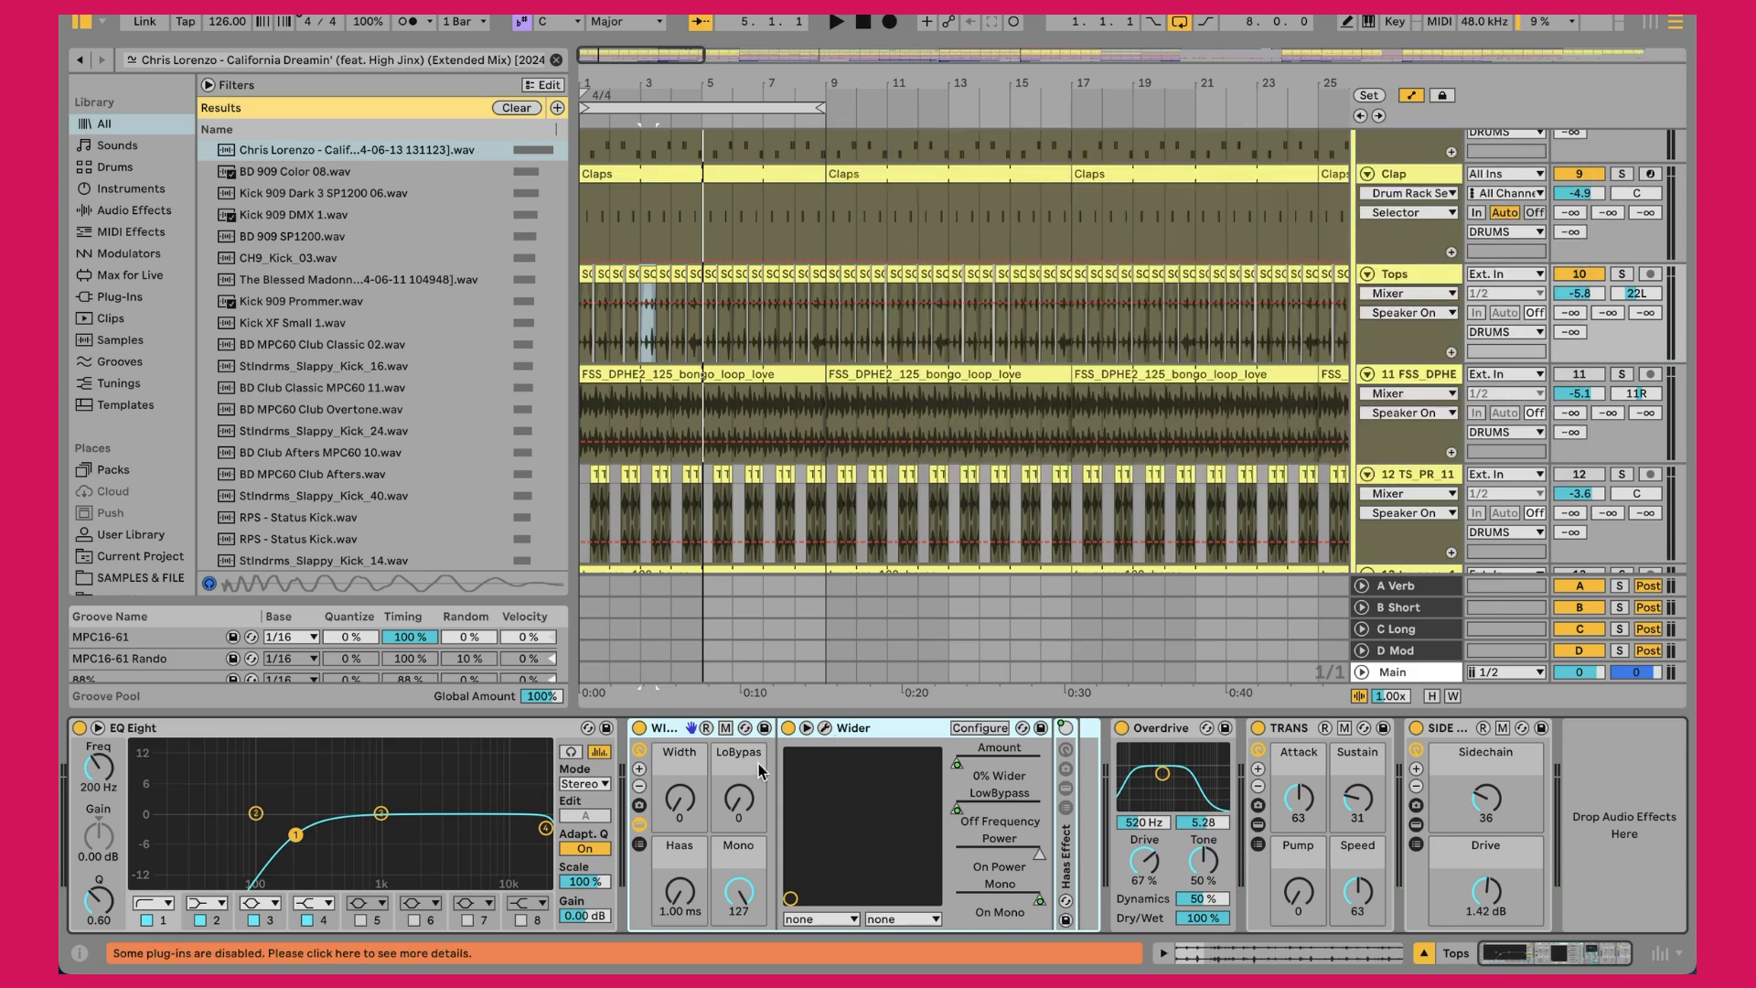
left_click(639, 824)
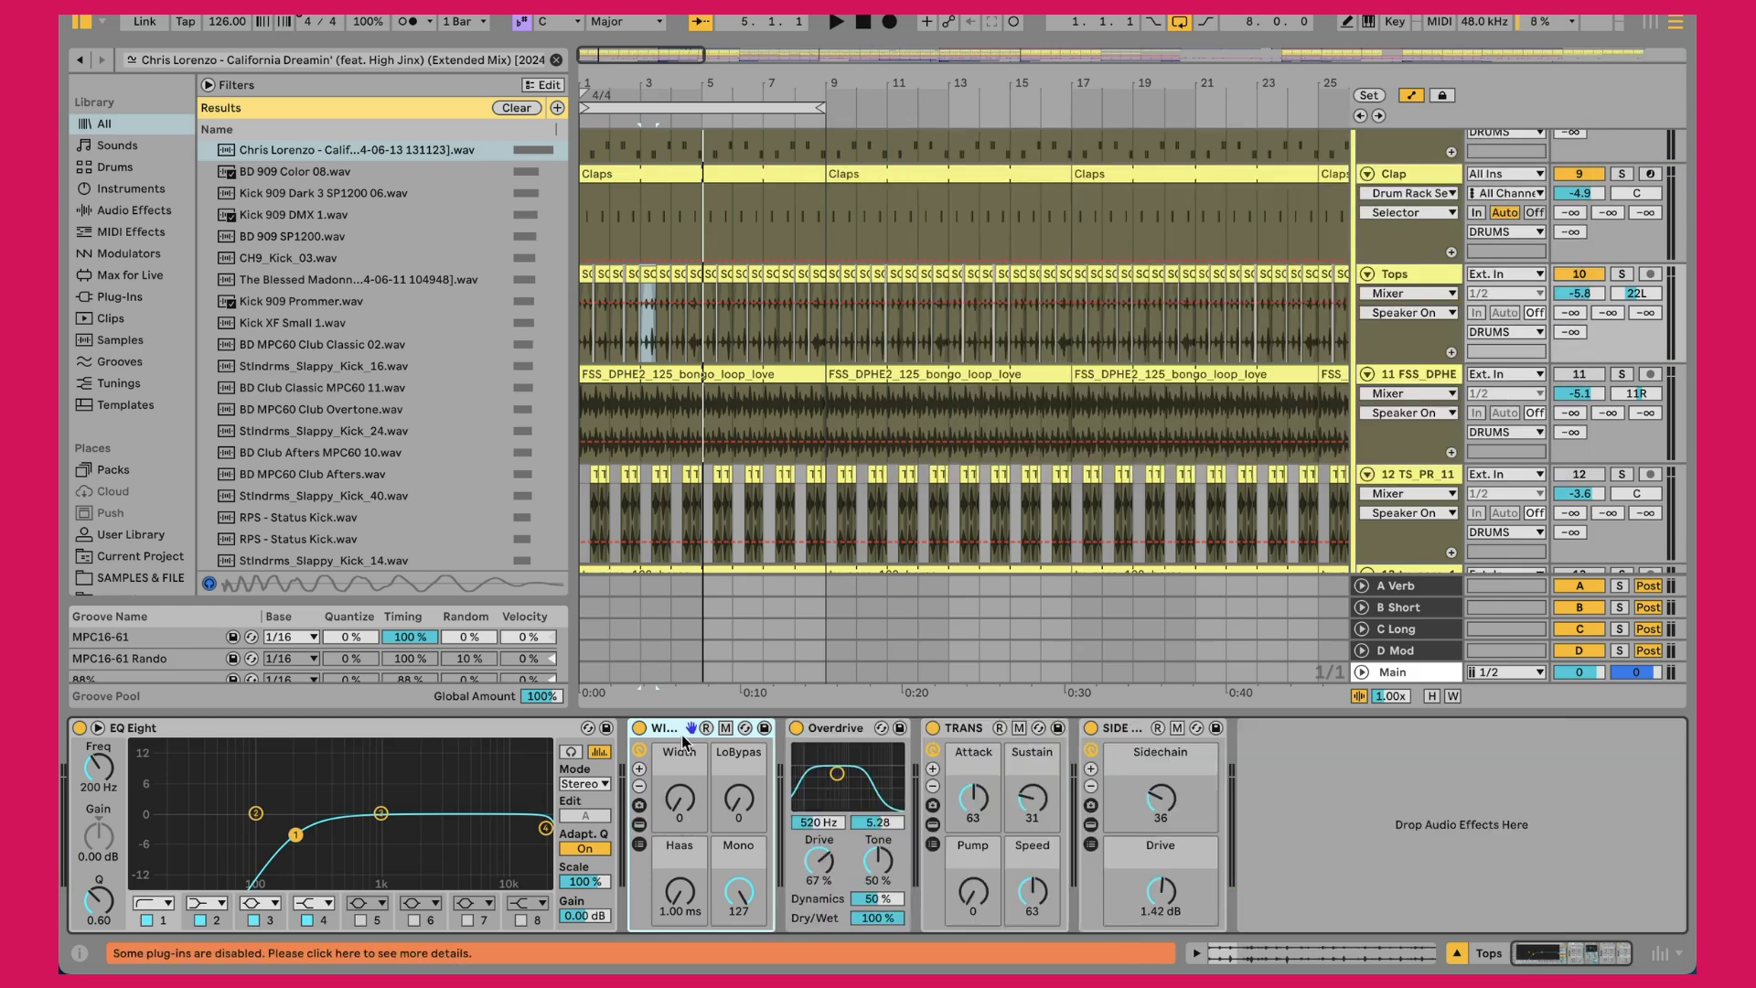
Inspect the WIDTH rack's Mono macro and the Utility, Shaper and Saturator inside the Tops track's sidechain rack
left_click(739, 892)
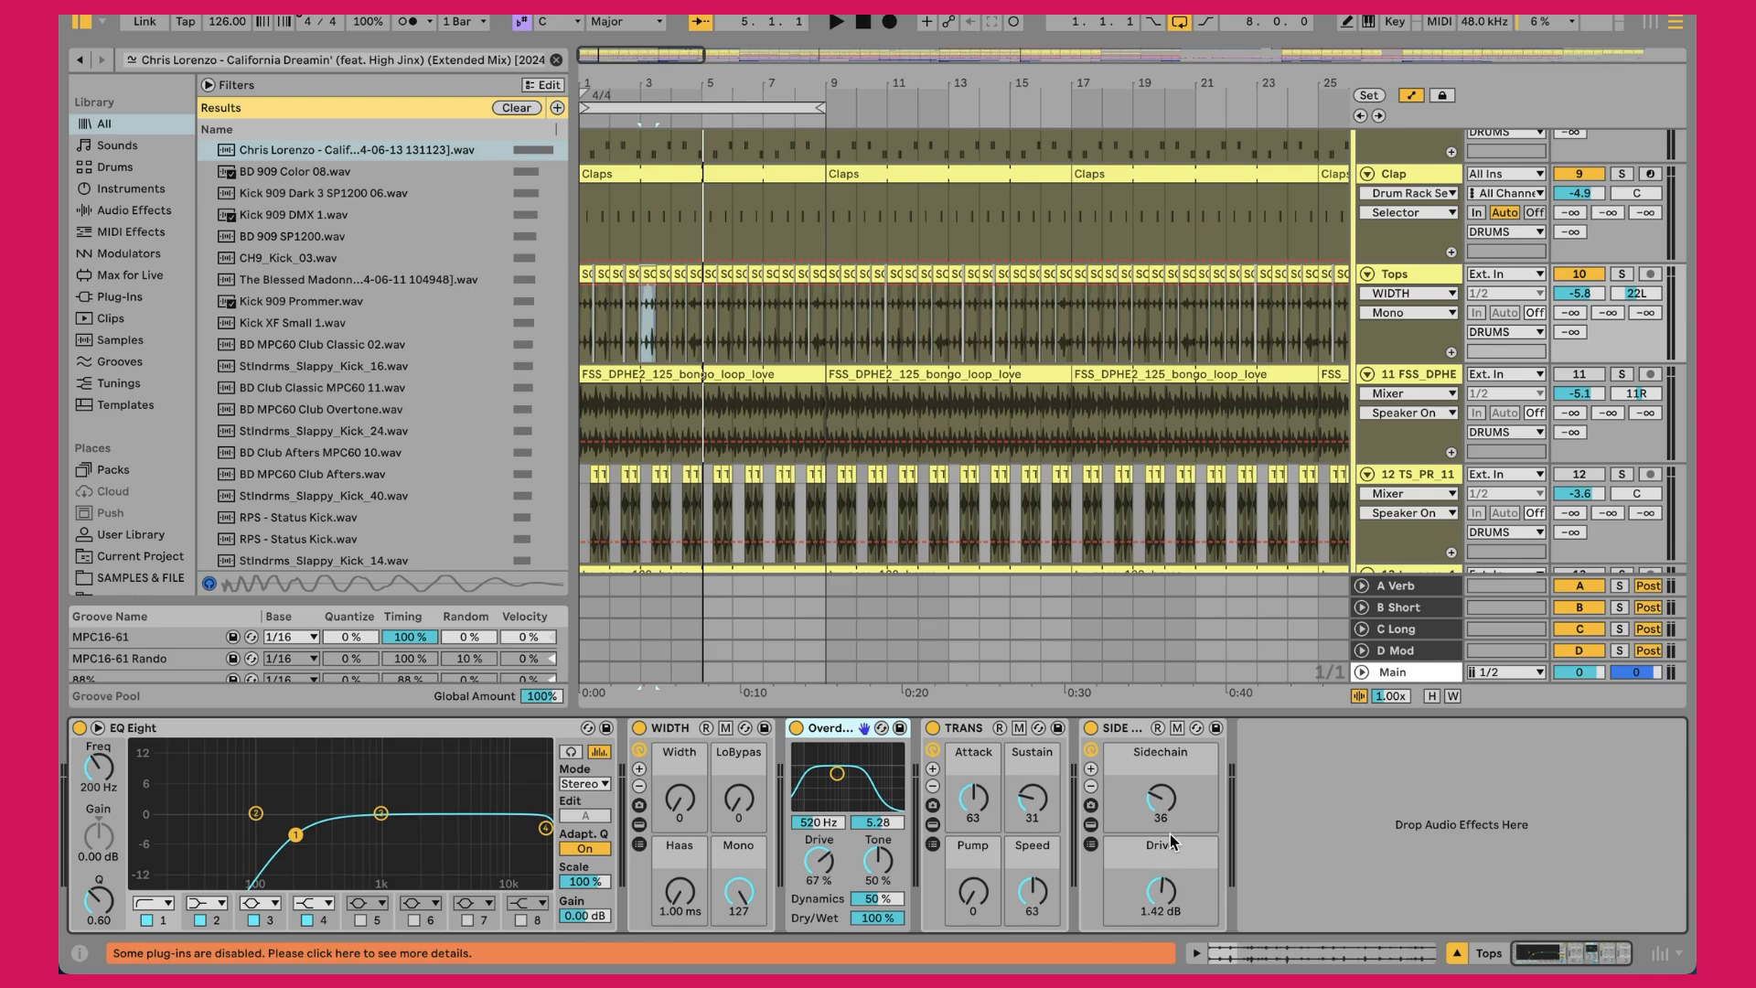
key("ctrl+v")
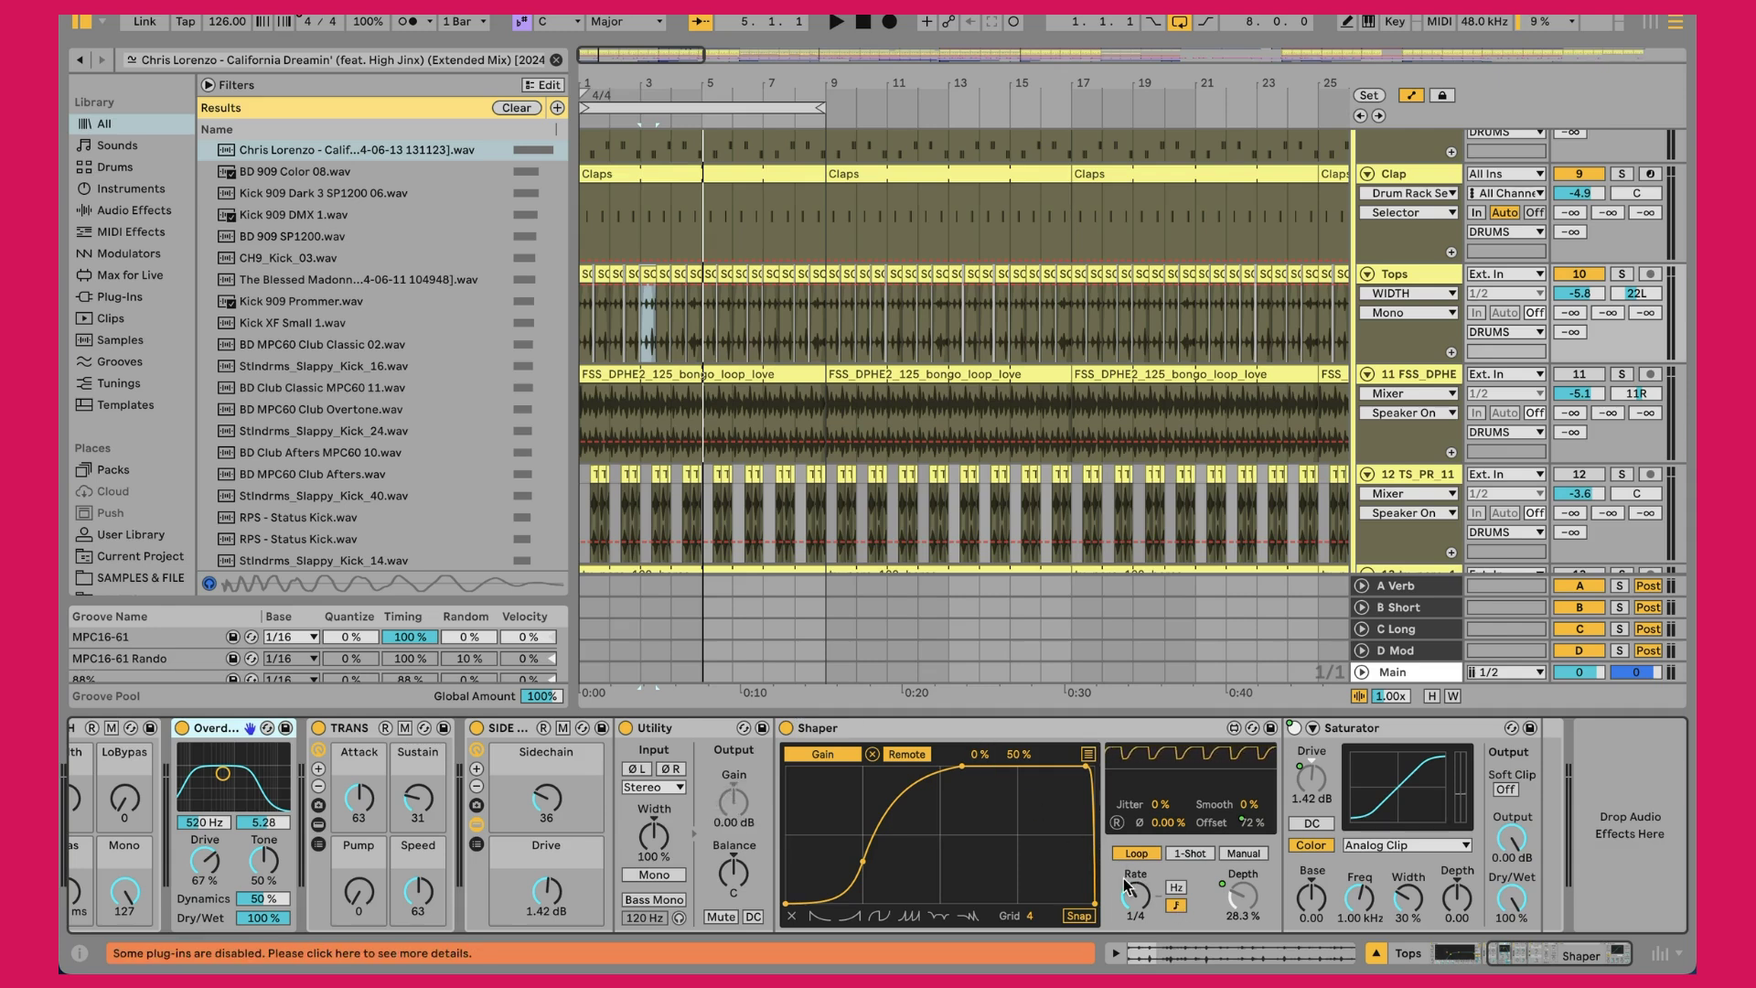
key("ctrl+z")
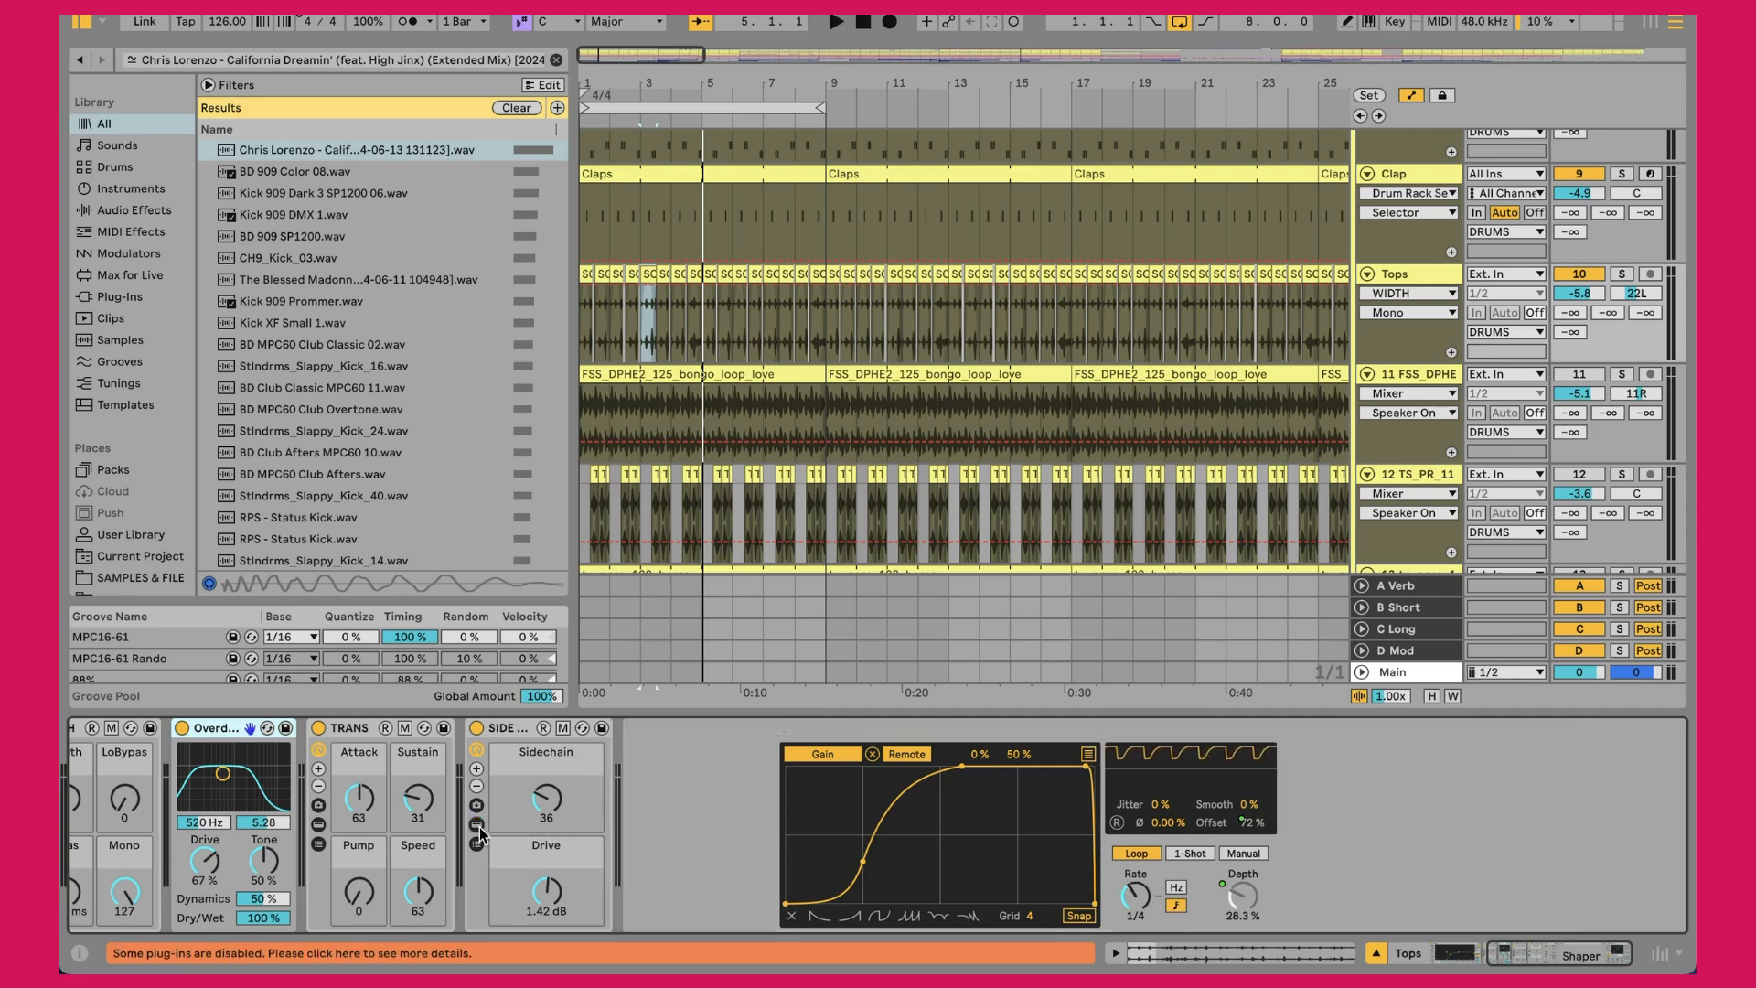
Activate the FSS_DPHE2_125_bongo_loop_love track, play the drums with it and open its first clip
scroll(1011, 479, "down", 2)
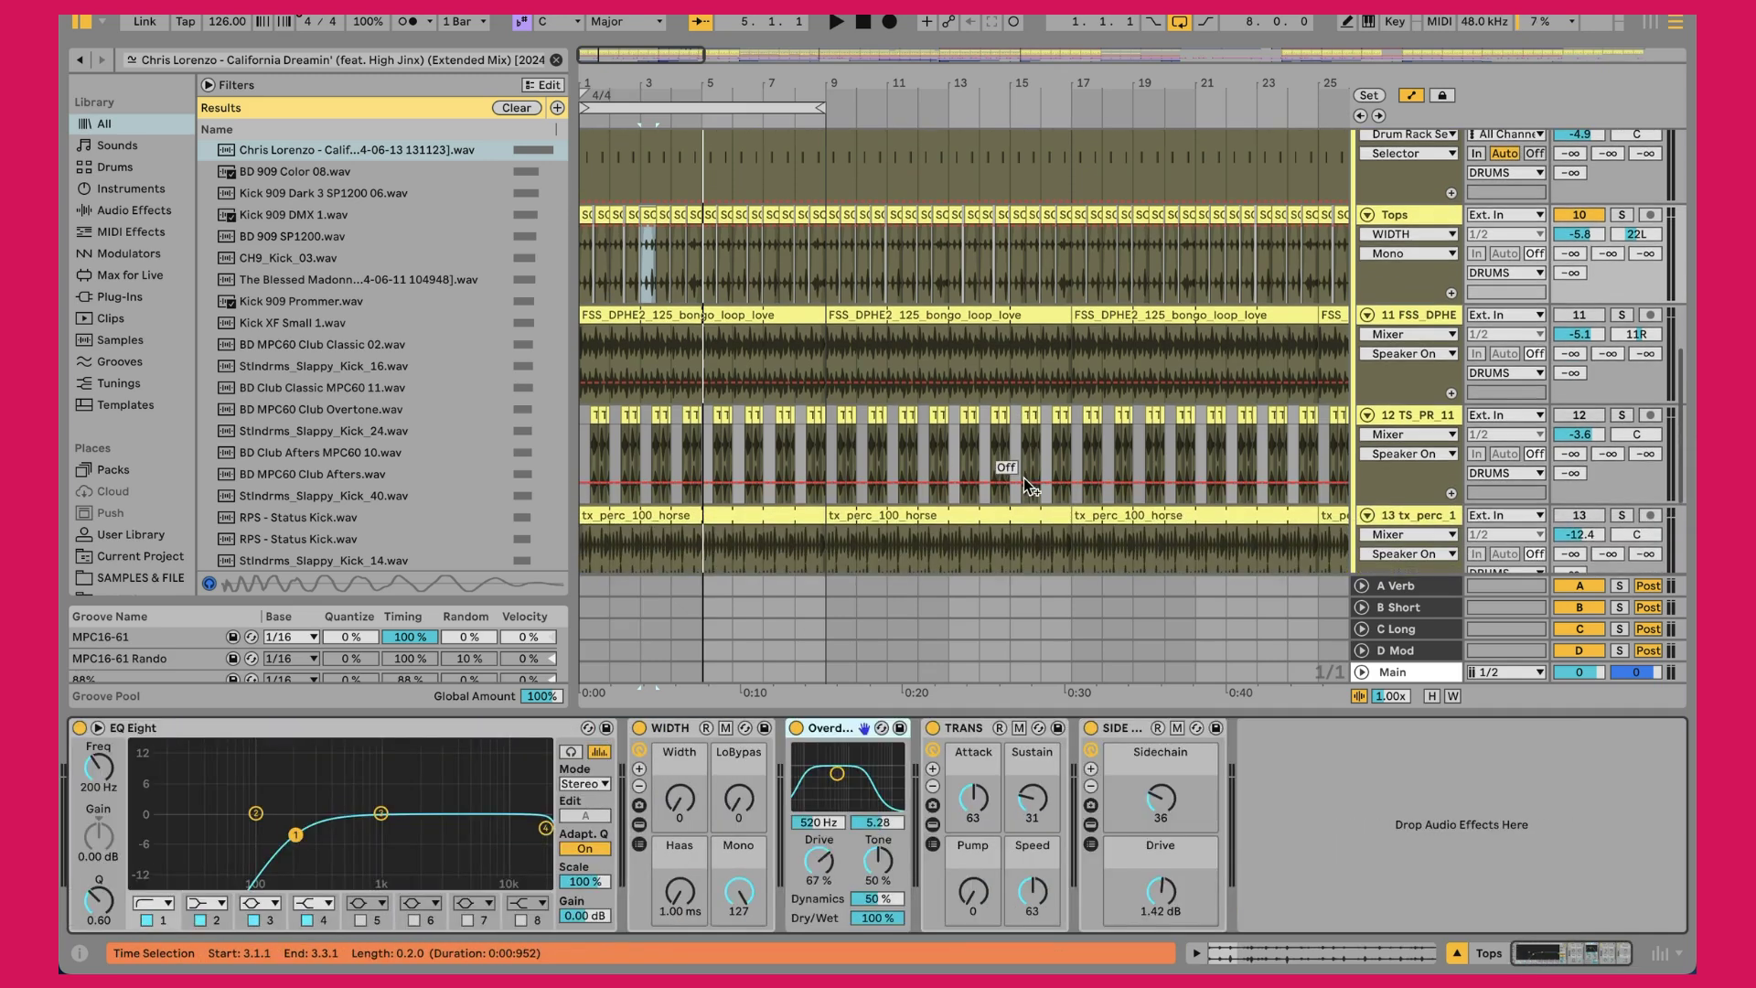
scroll(1171, 414, "up", 1)
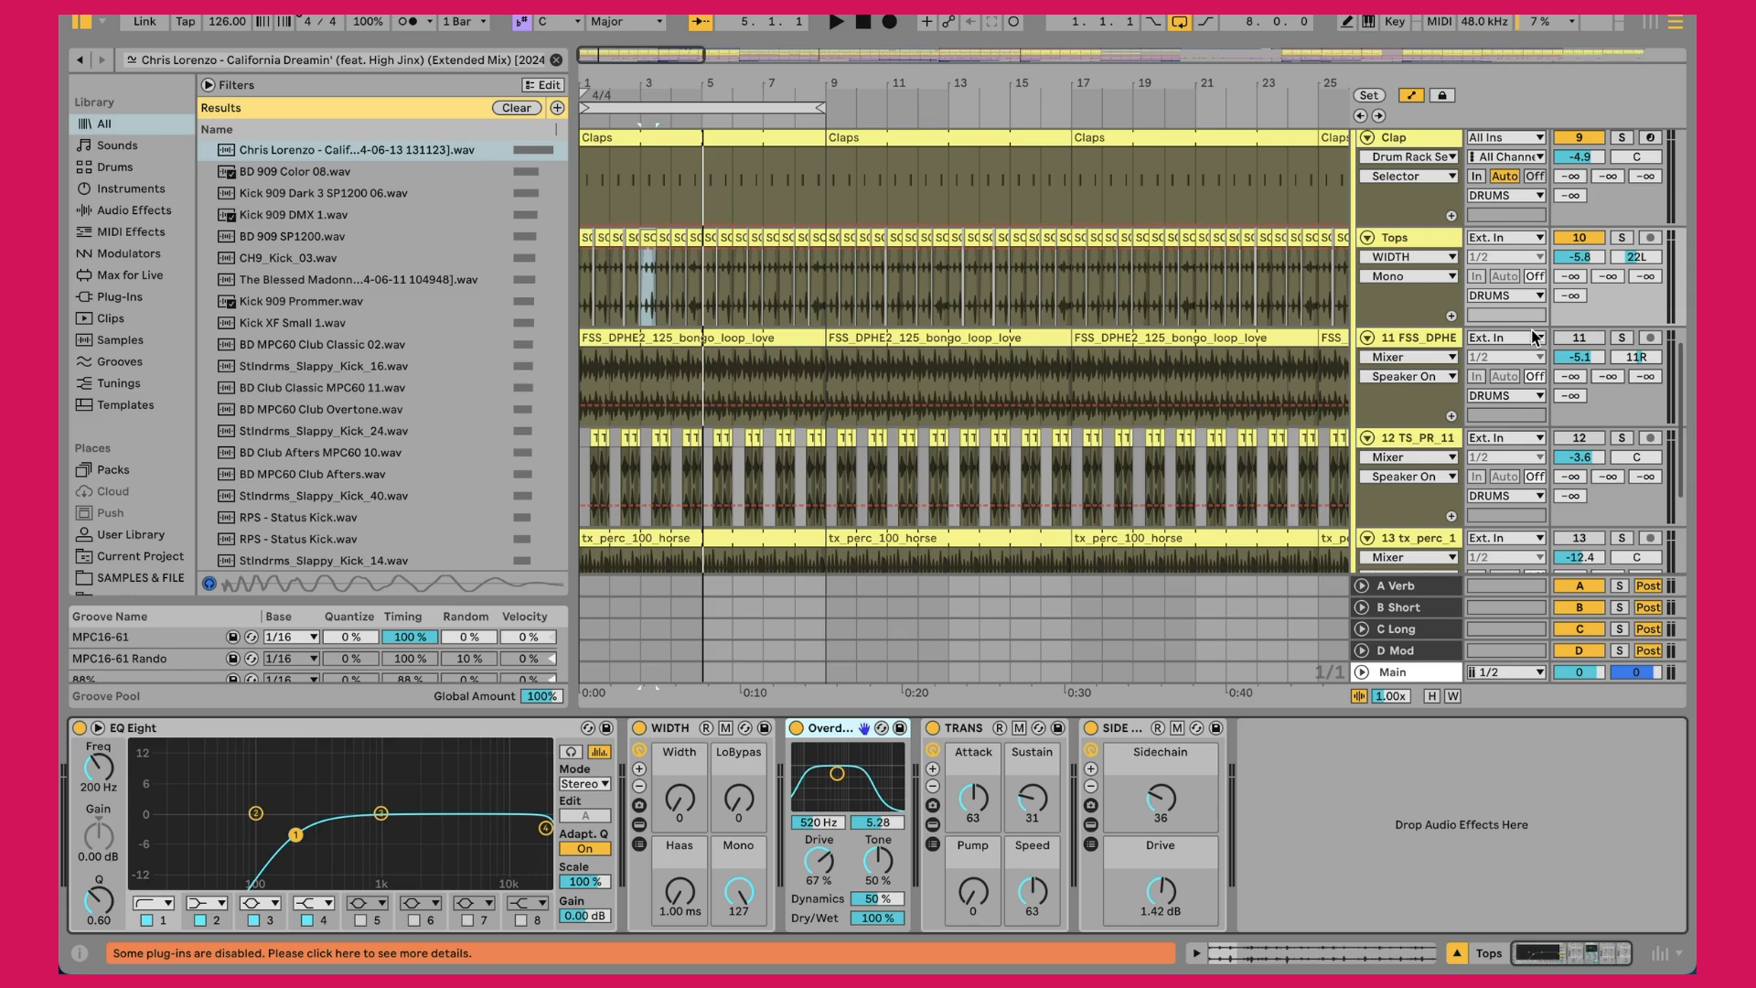
left_click(1576, 340)
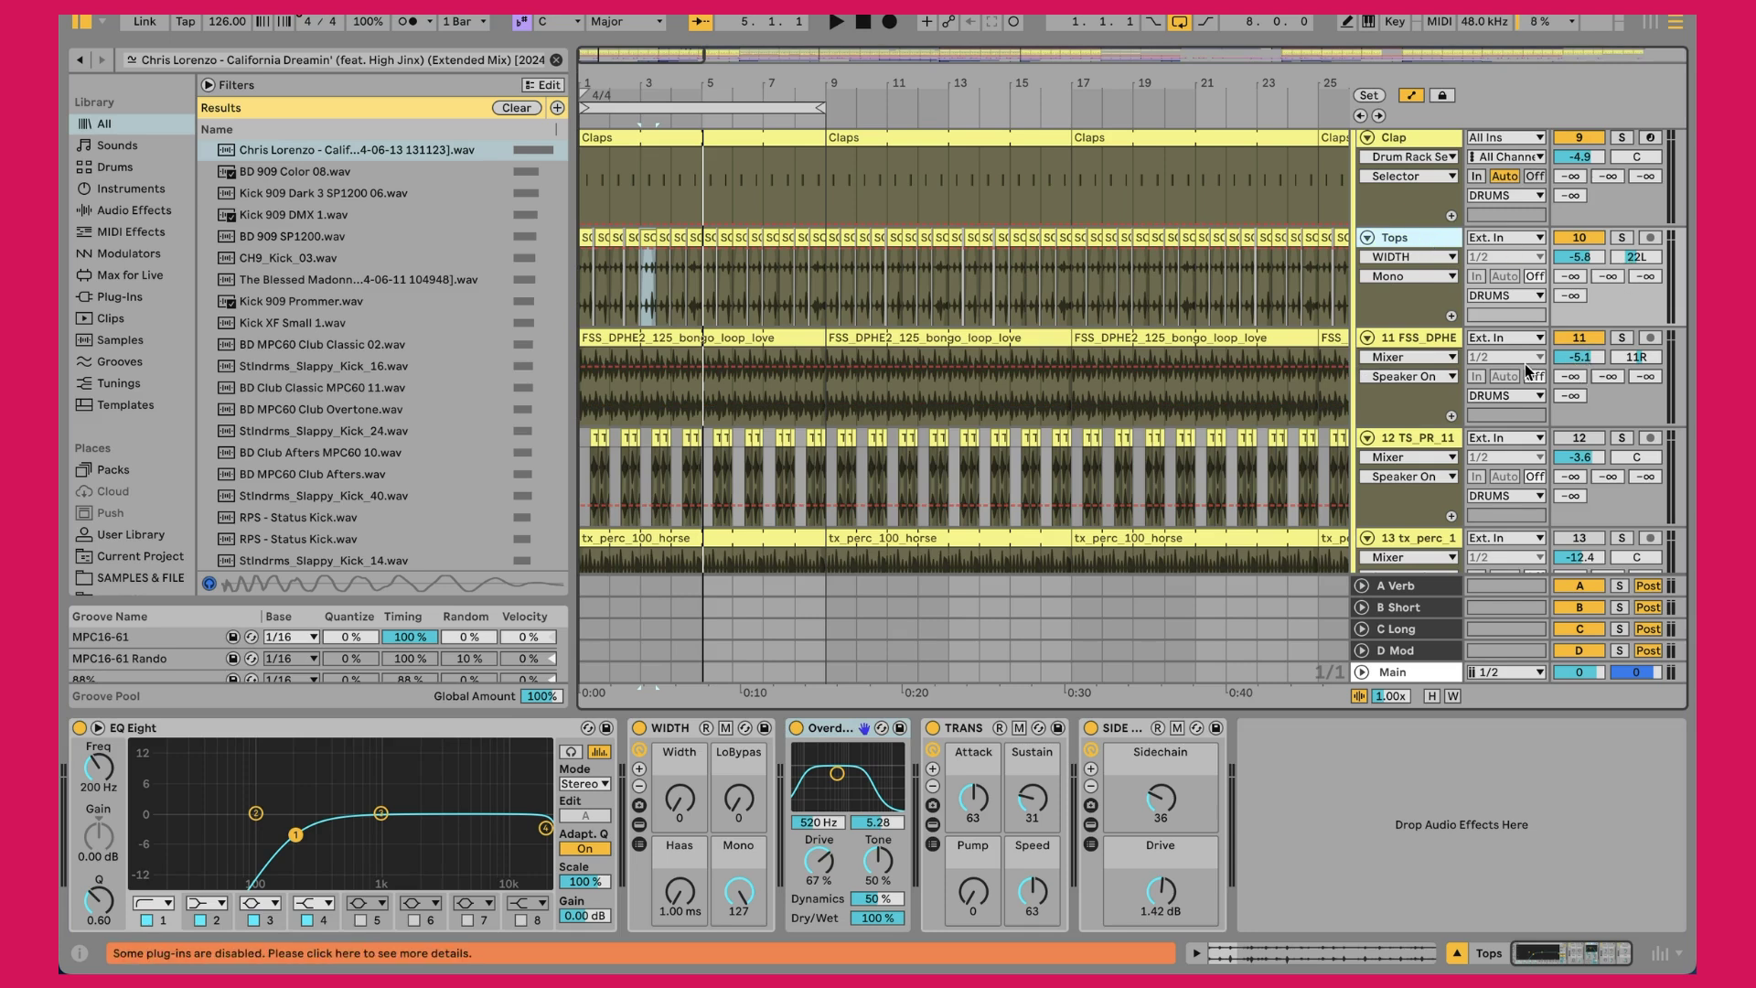
key("space")
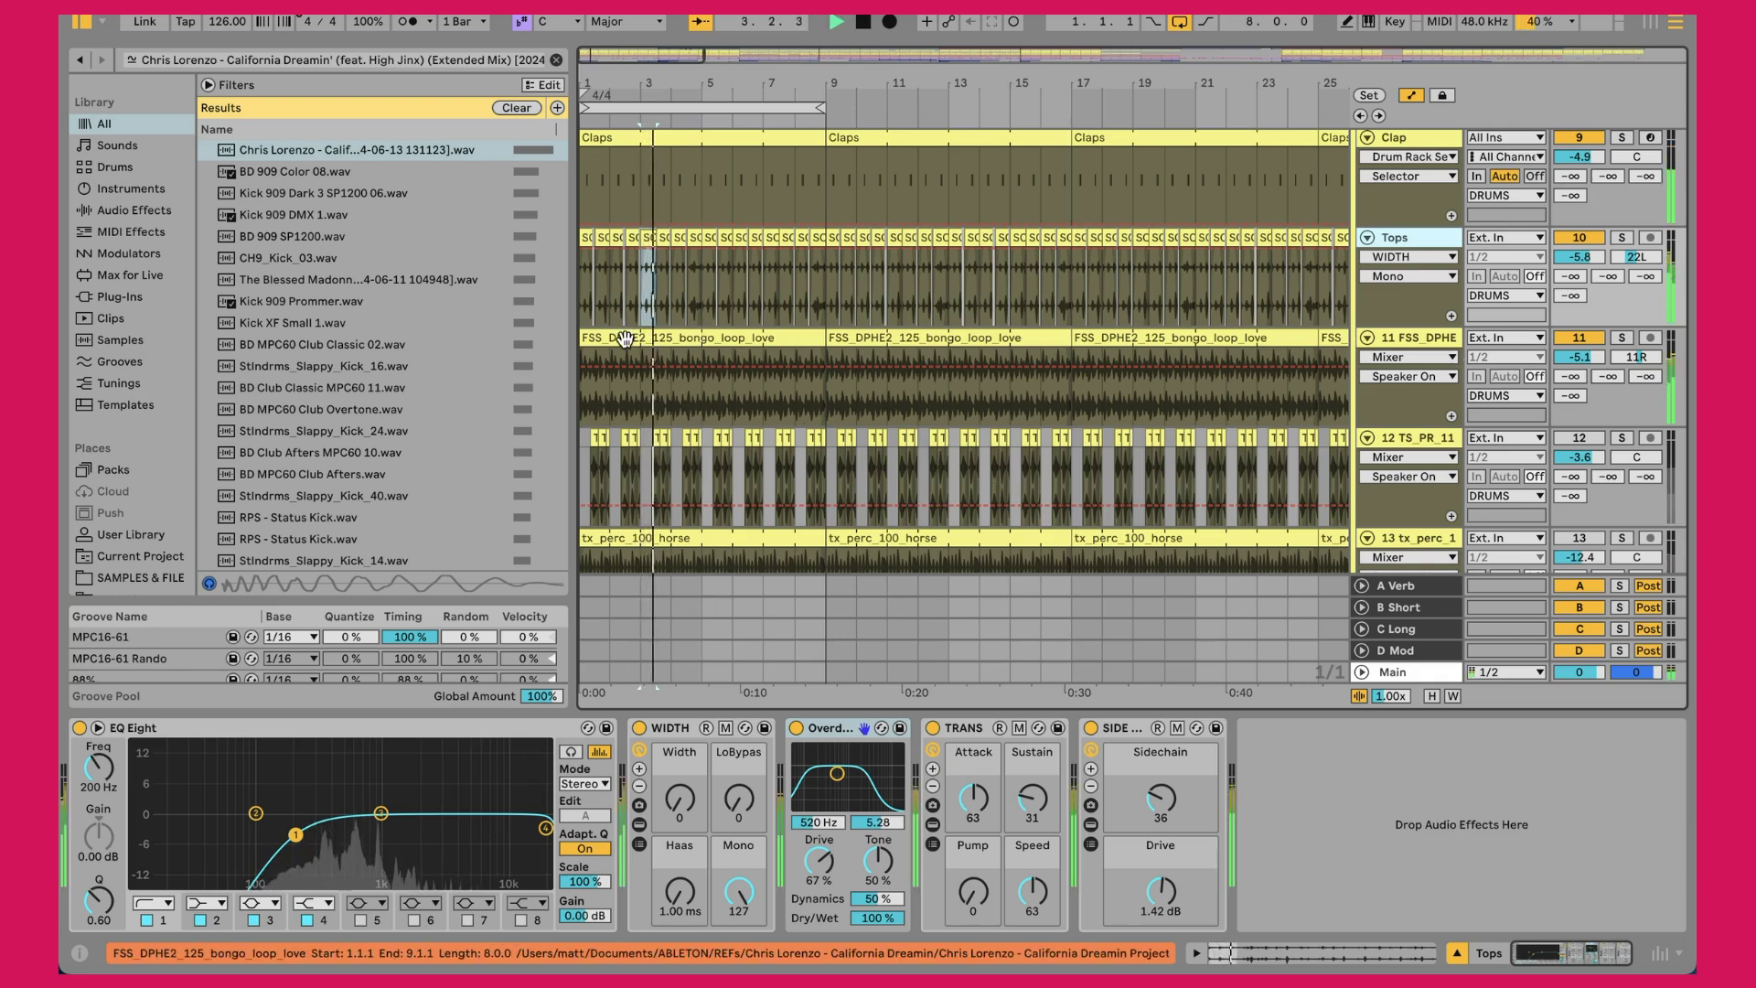
double_click(625, 340)
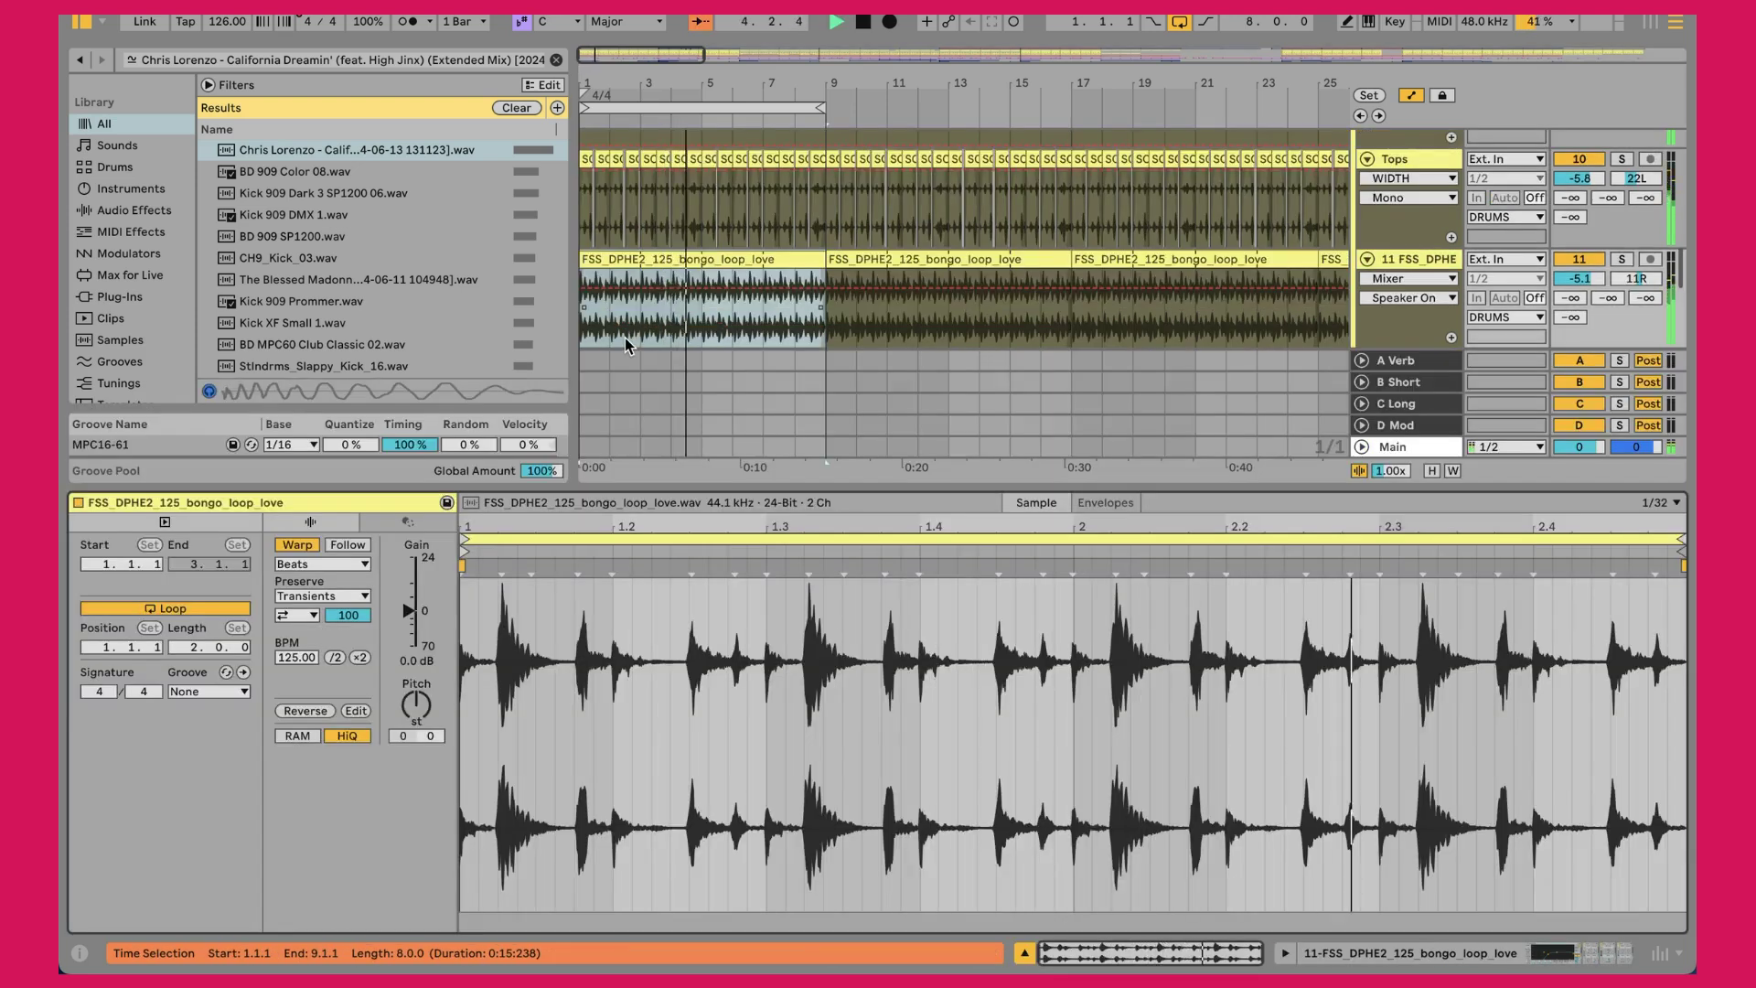
Listen to the bongo loop soloed and within the full drums, and compare it with the soloed REF track
left_click(1622, 260)
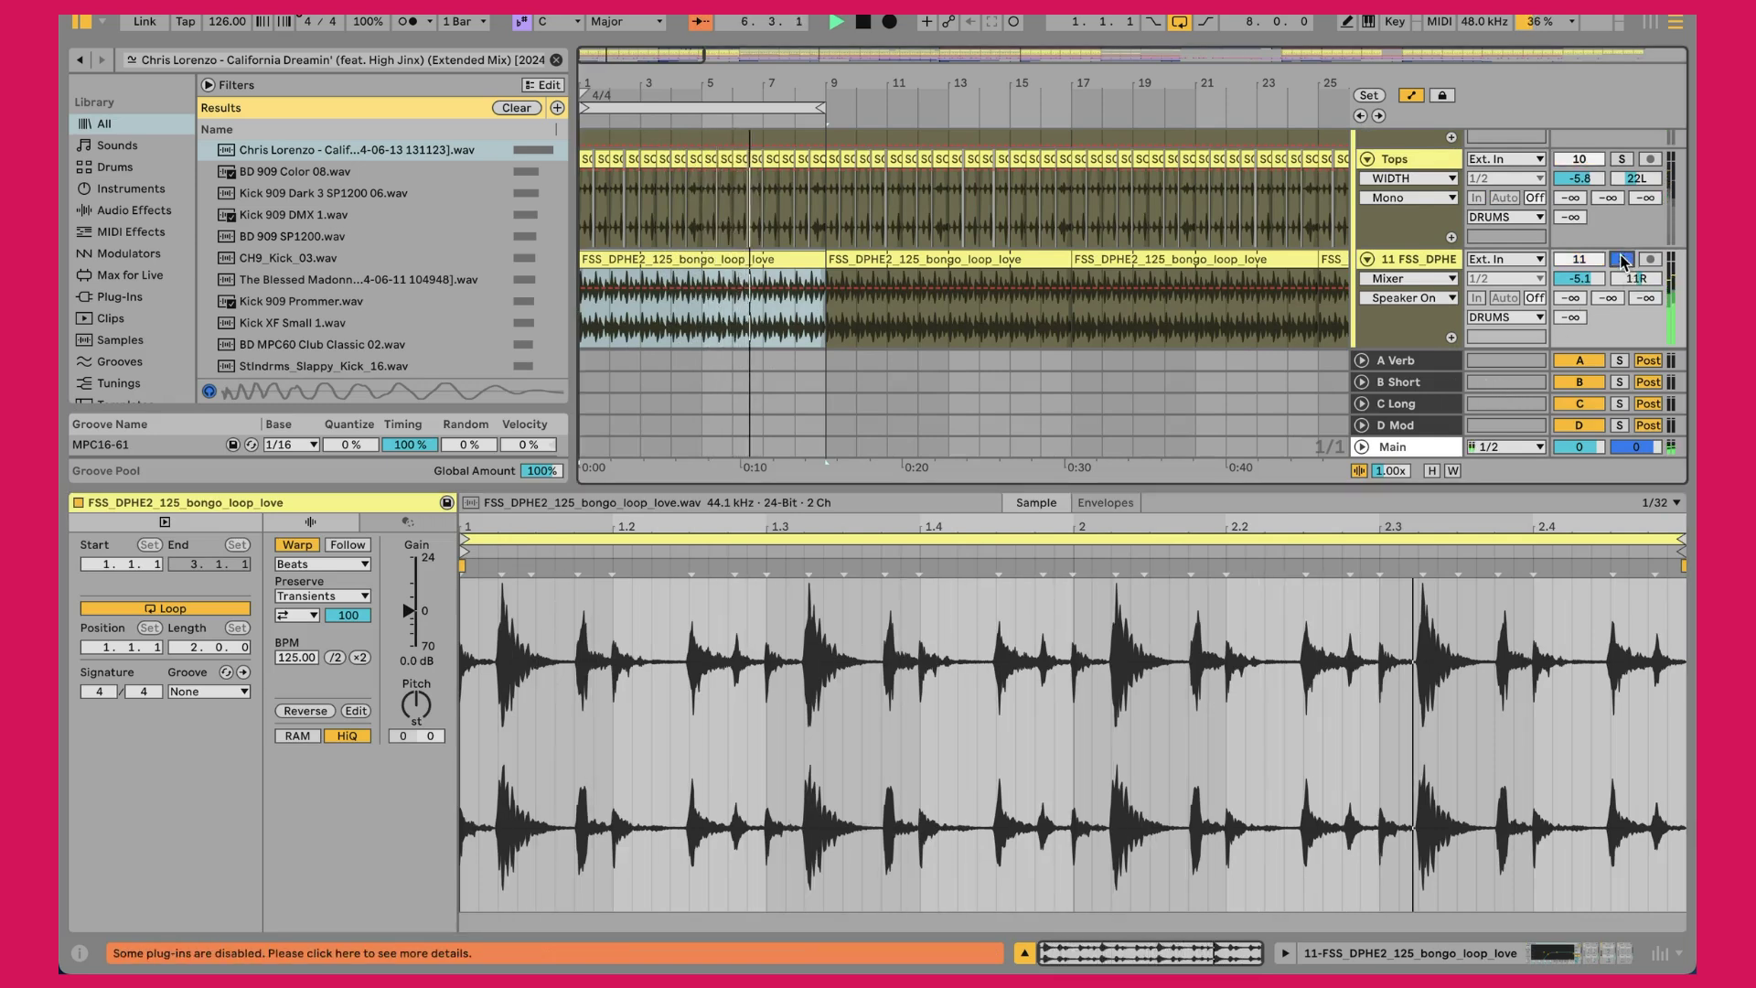
left_click(1622, 260)
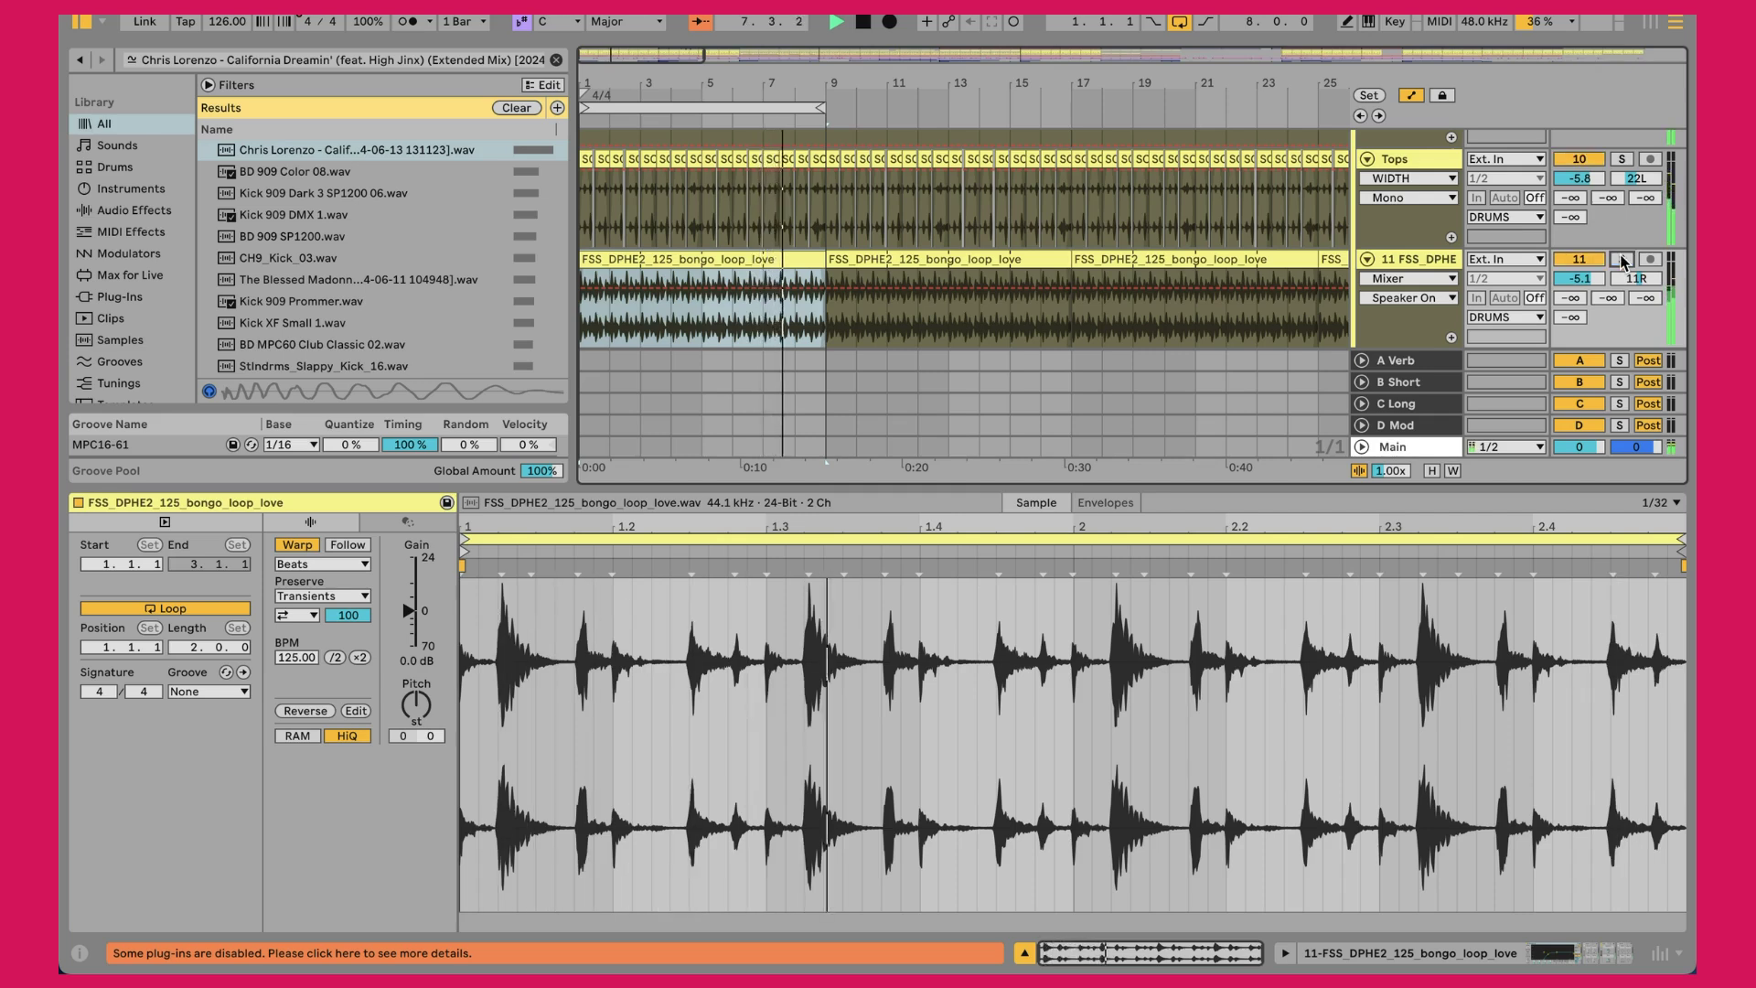
key("r")
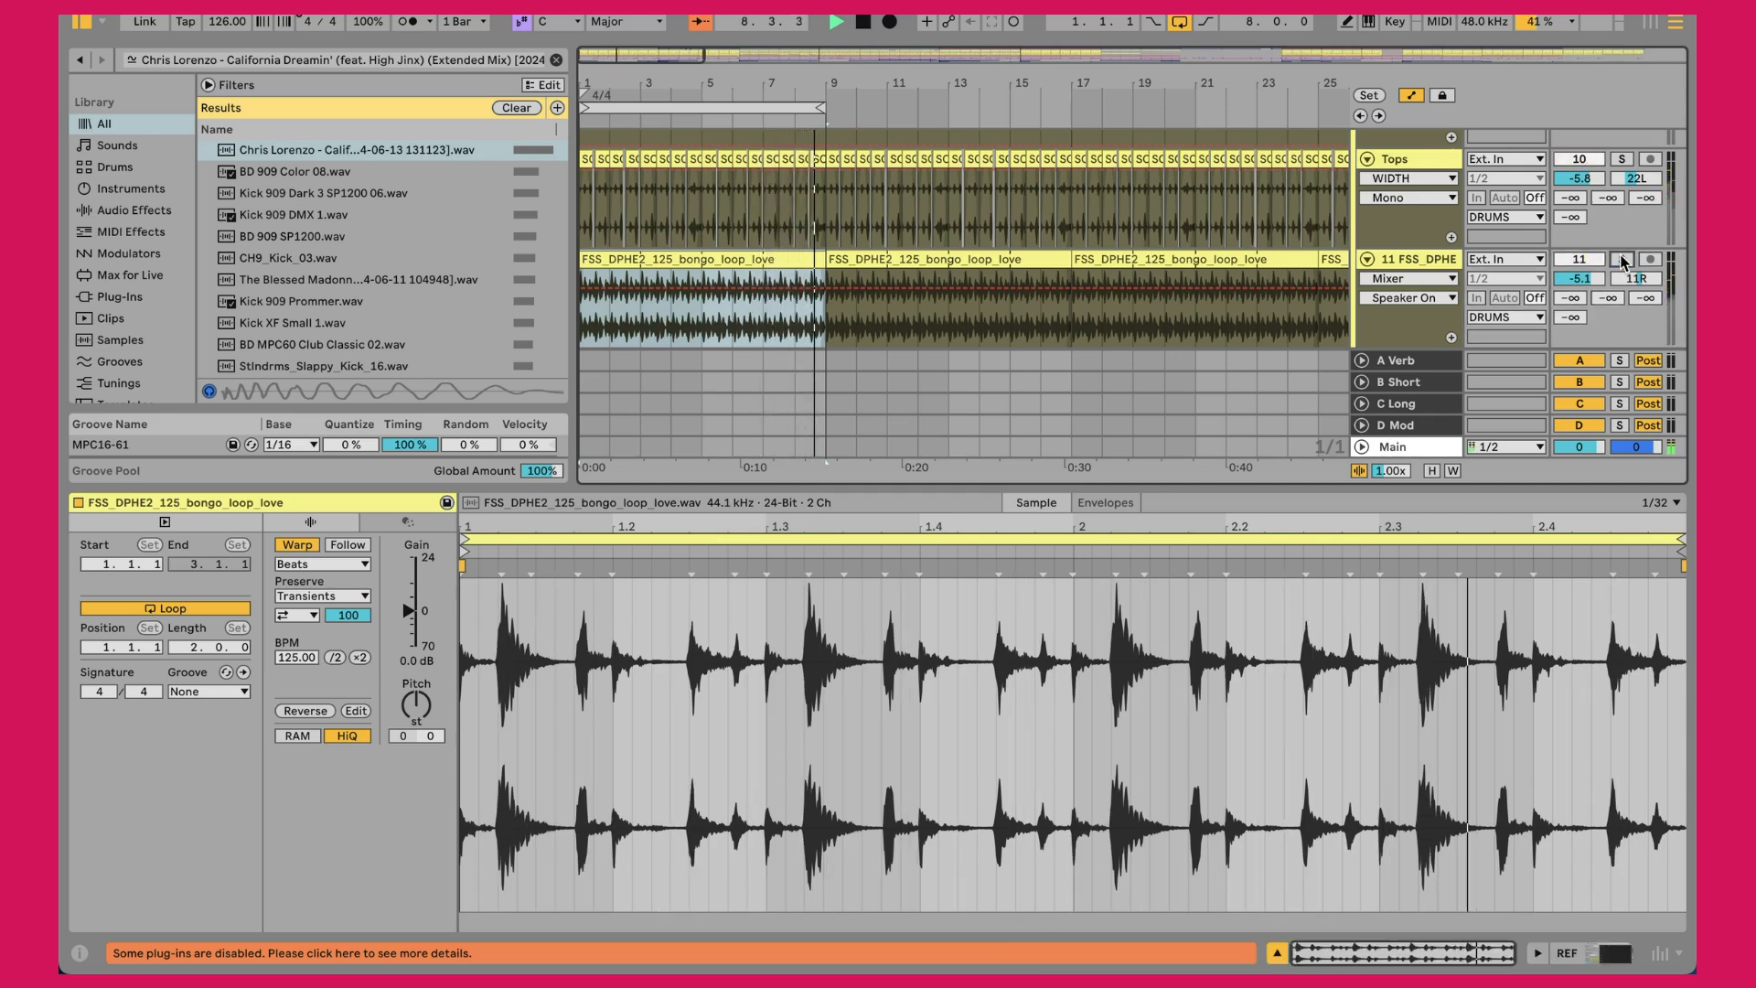
key("r")
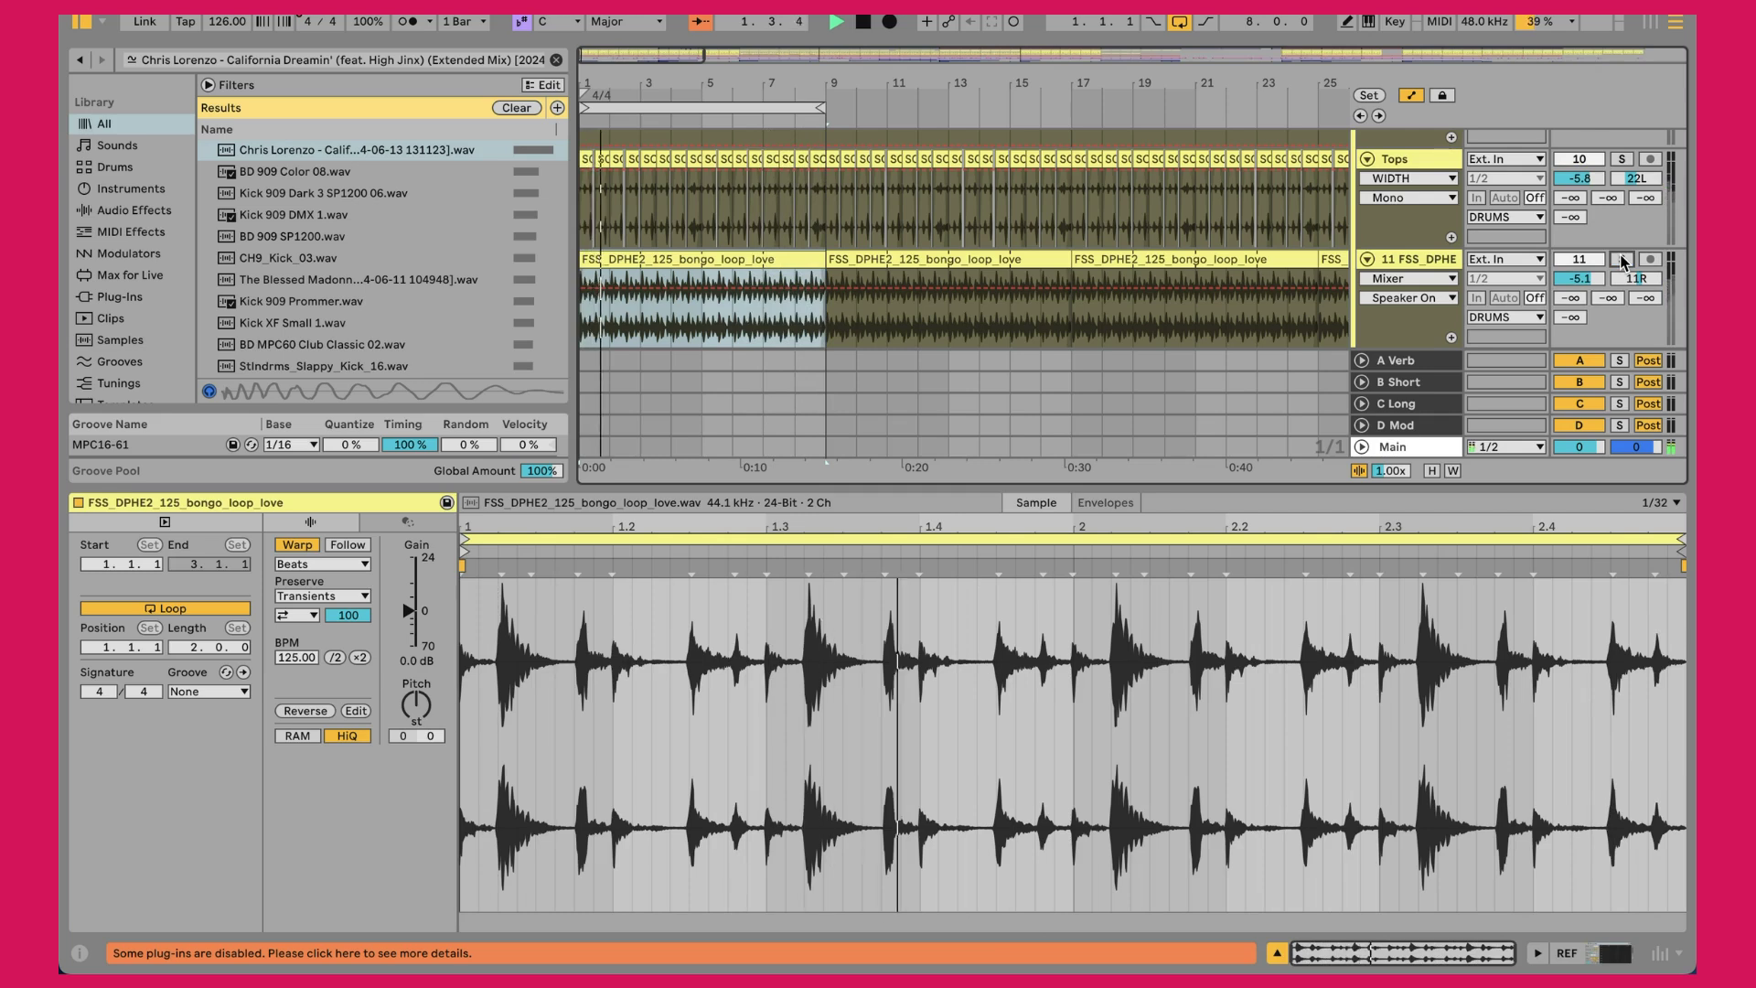
Activate the 12 TS_PR_11 percussion track and audition it with the drums, soloed, and against the soloed REF track
left_click(1420, 261)
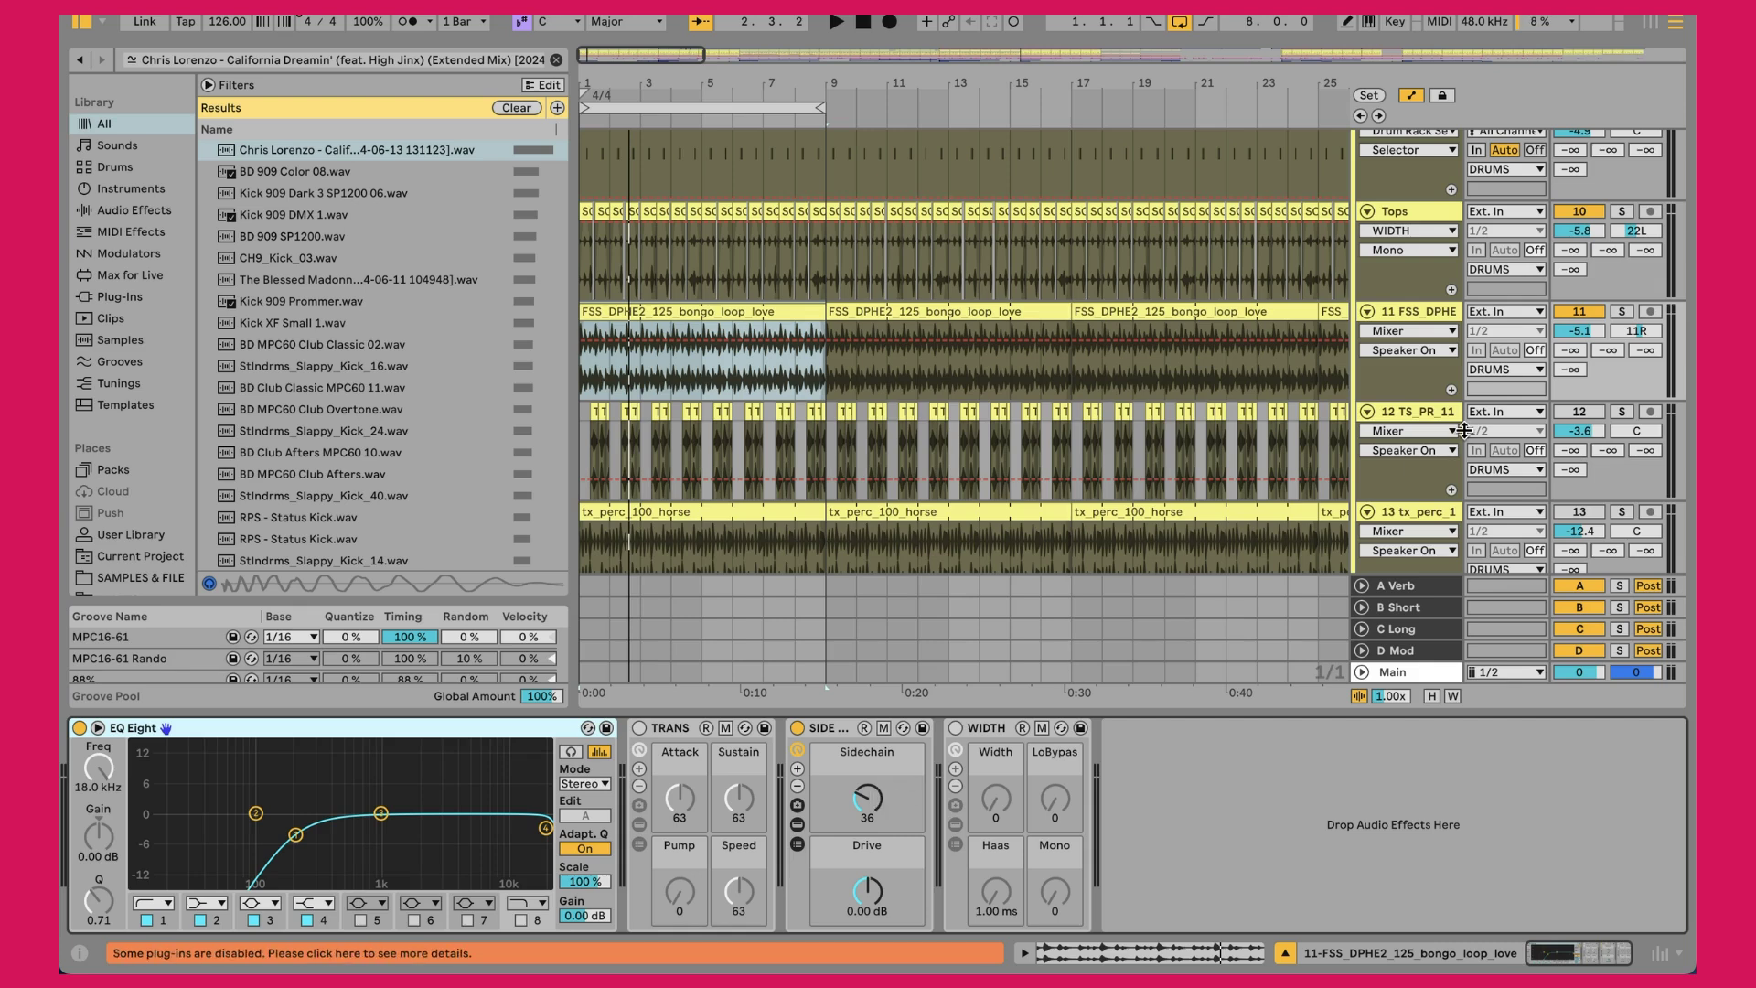
left_click(1580, 412)
key("space")
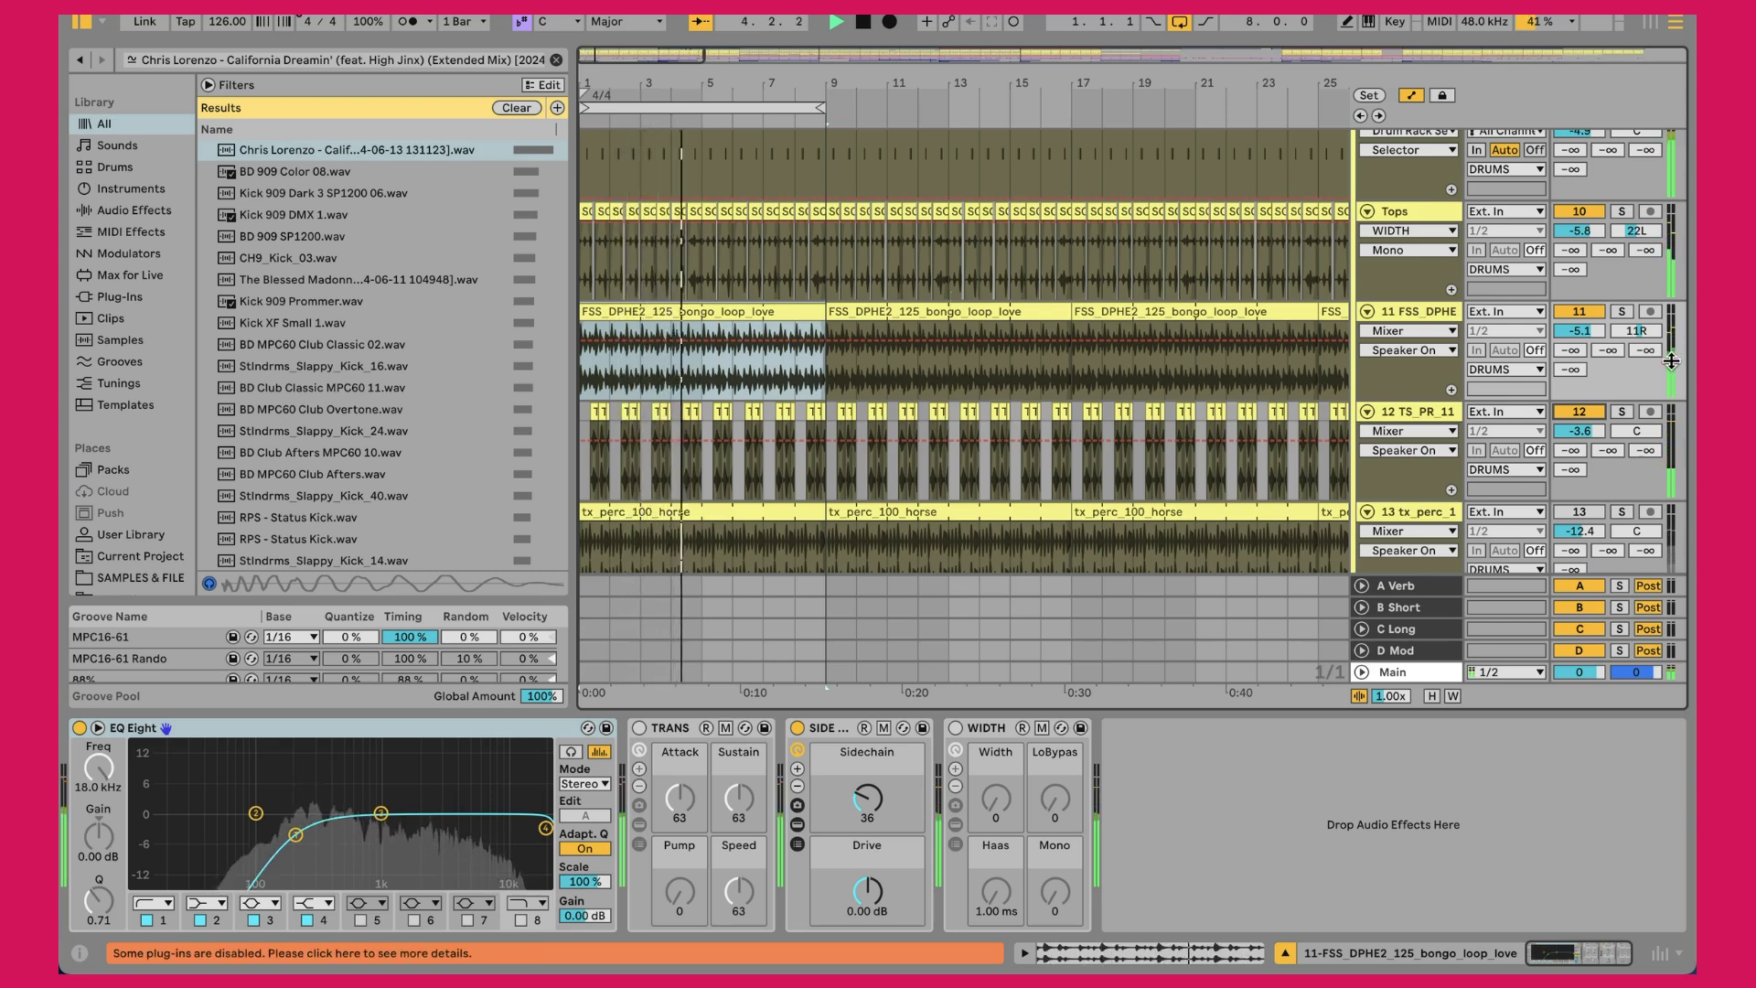
left_click(1620, 412)
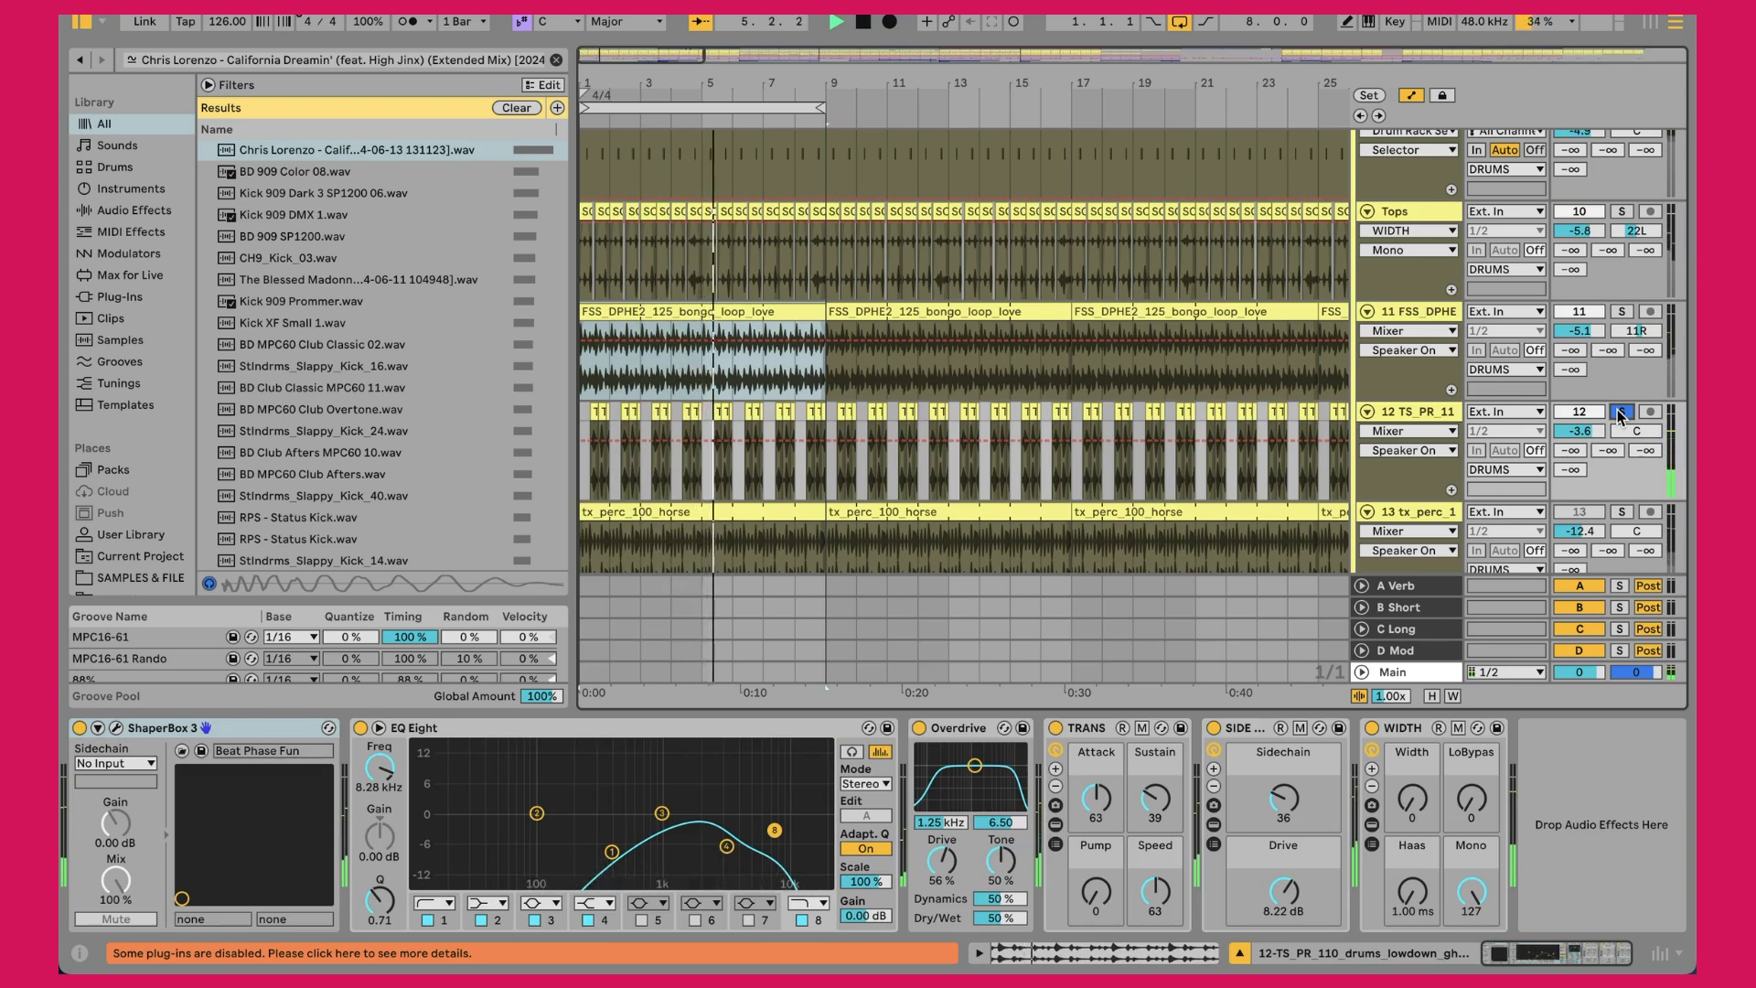
left_click(1619, 412)
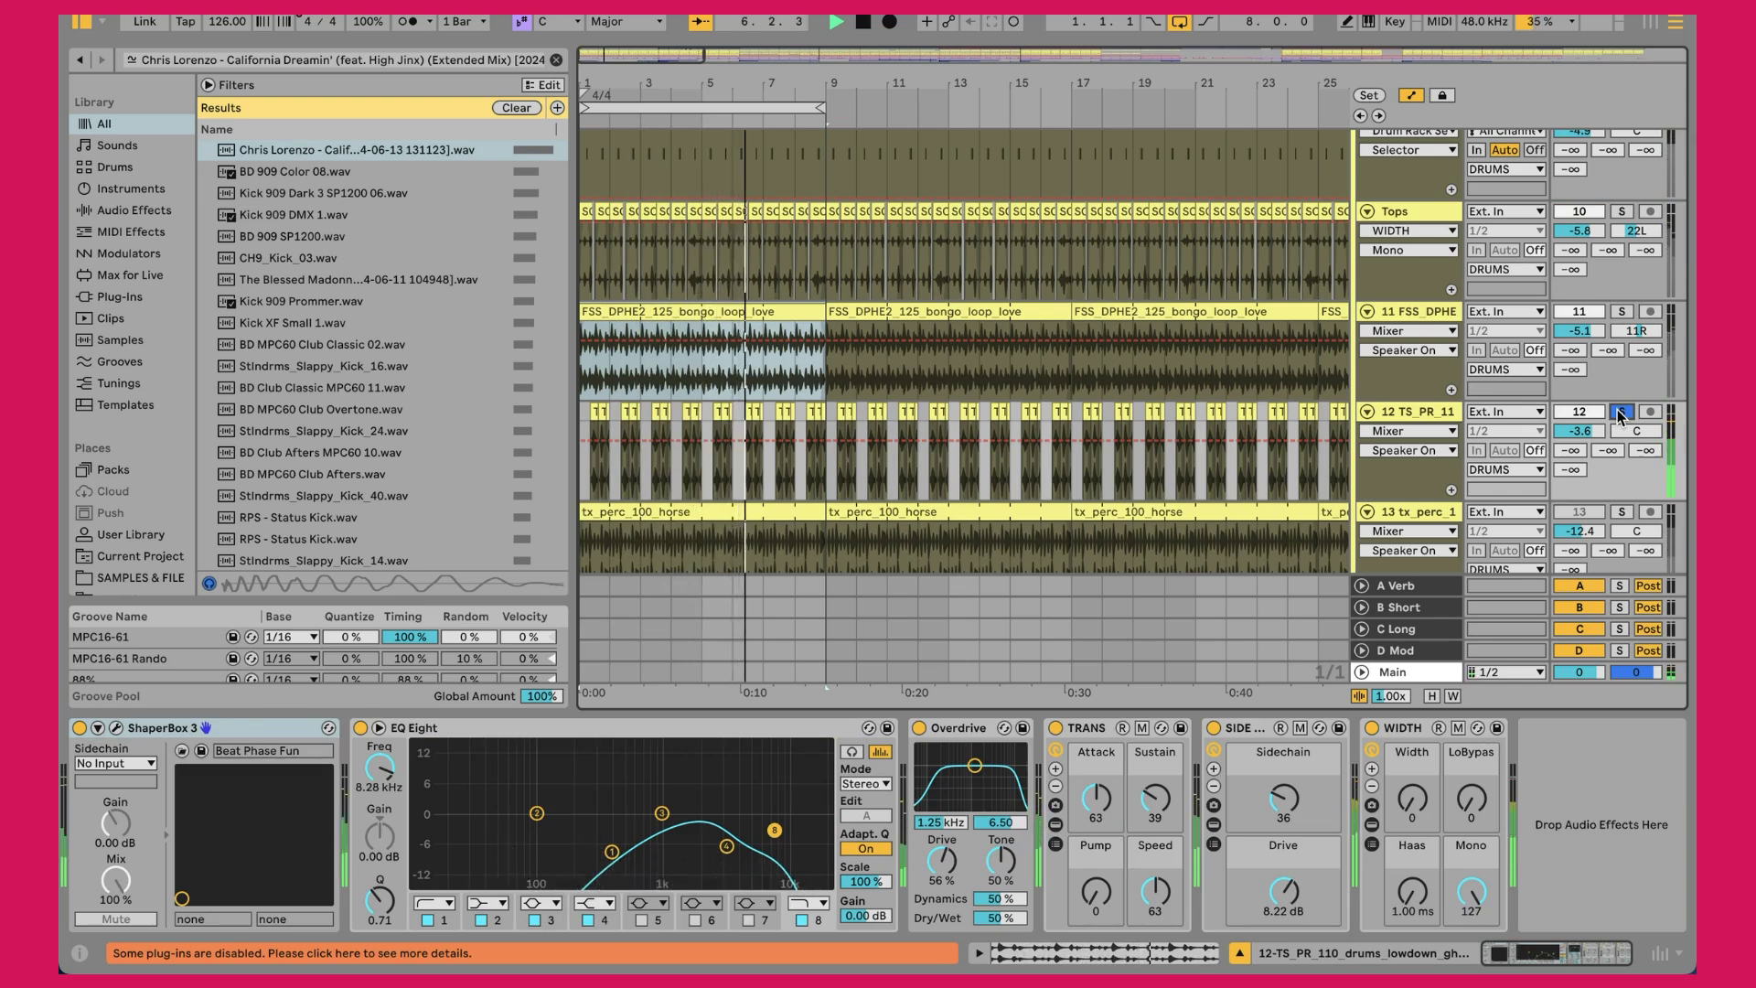
key("space")
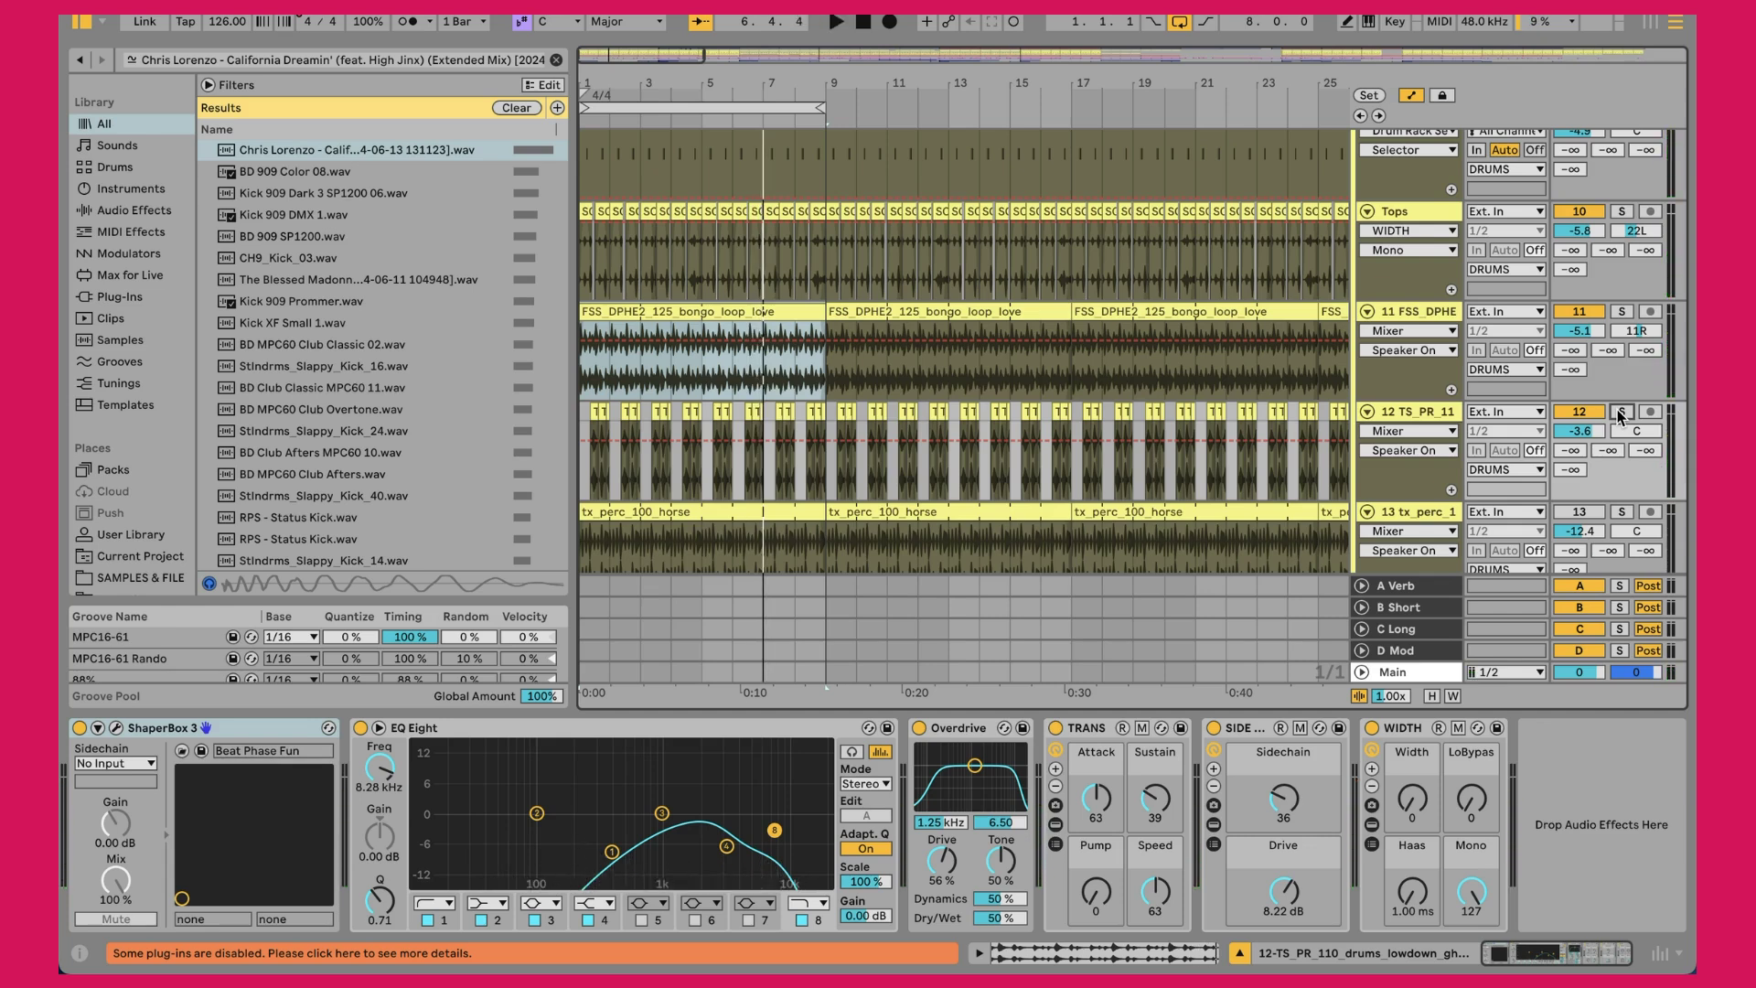
key("space")
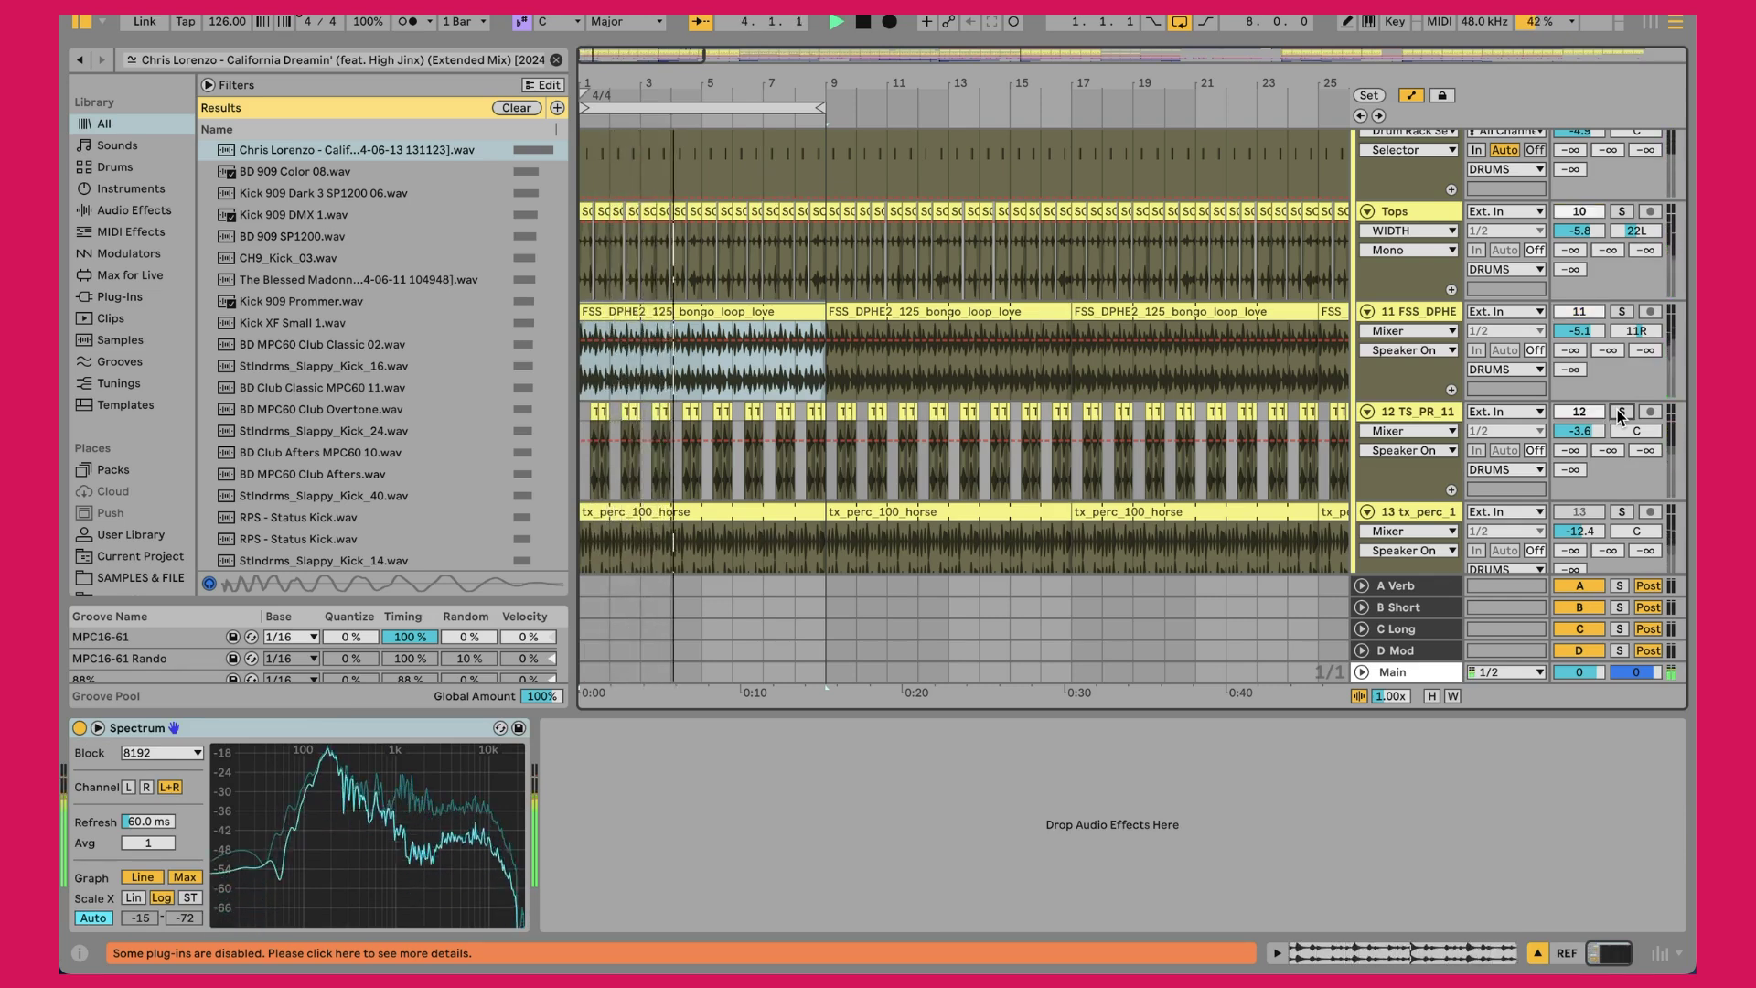
left_click(1620, 414)
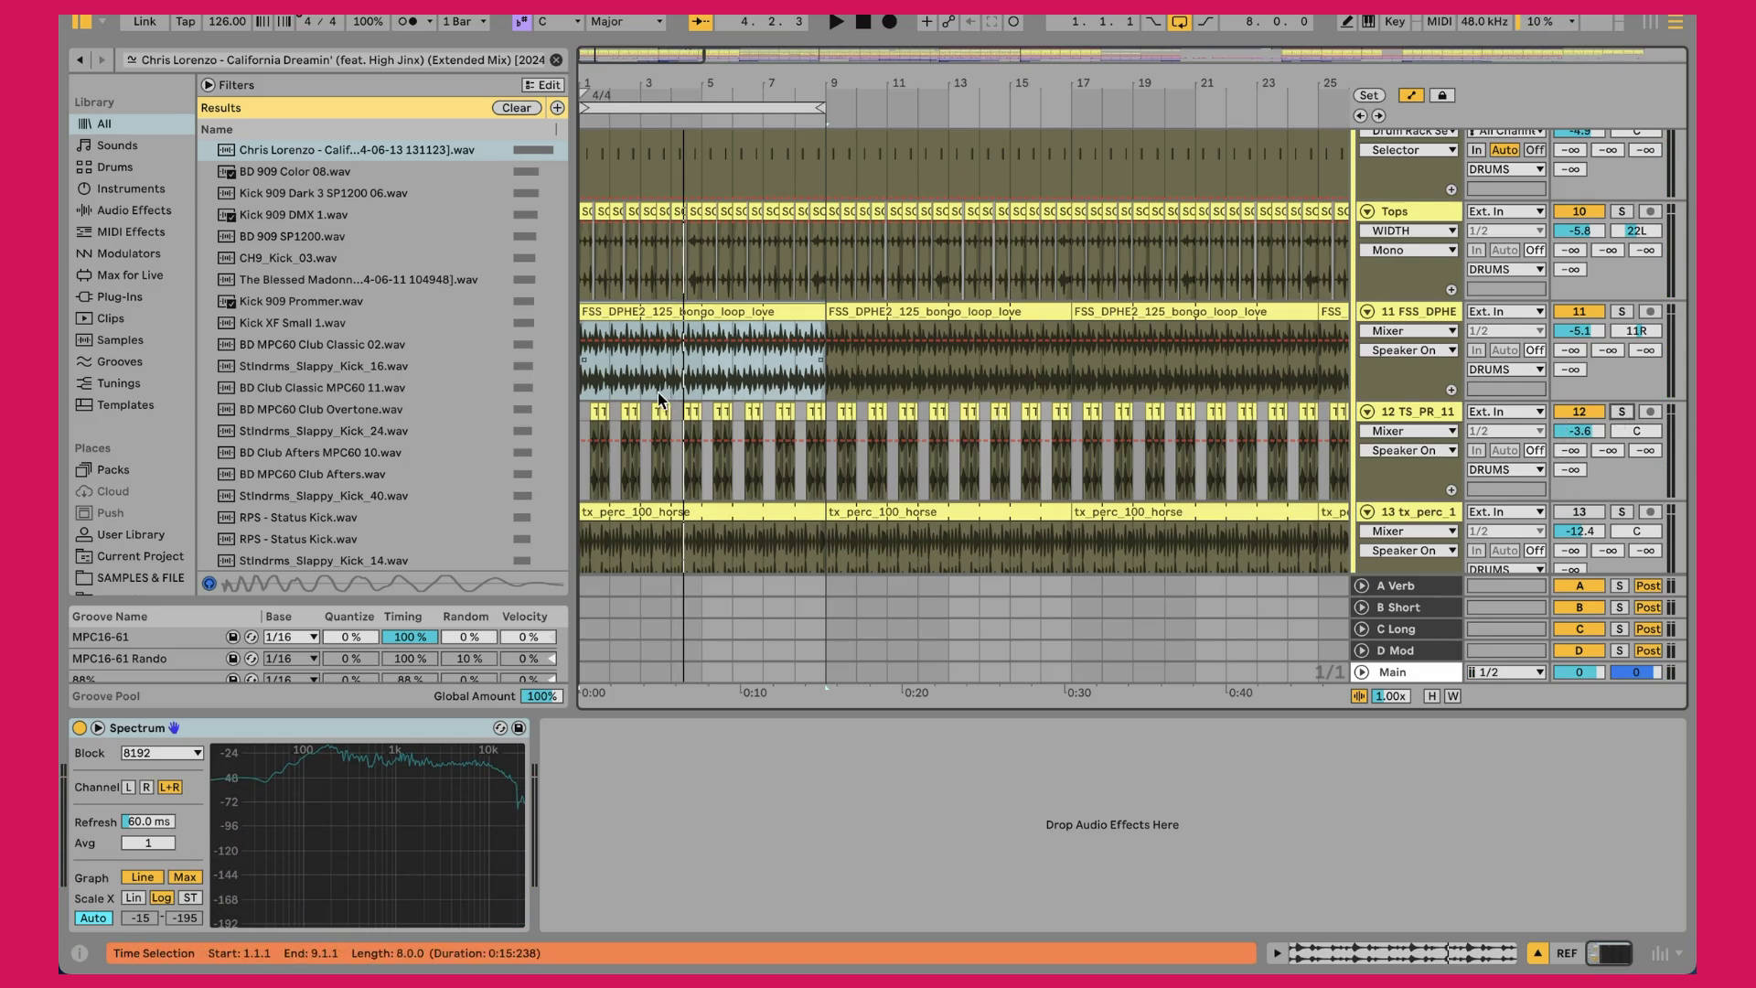
Play the drums from bar 1 and examine how the TS_PR_110 clips are chopped against the bongo loop
left_click(578, 411)
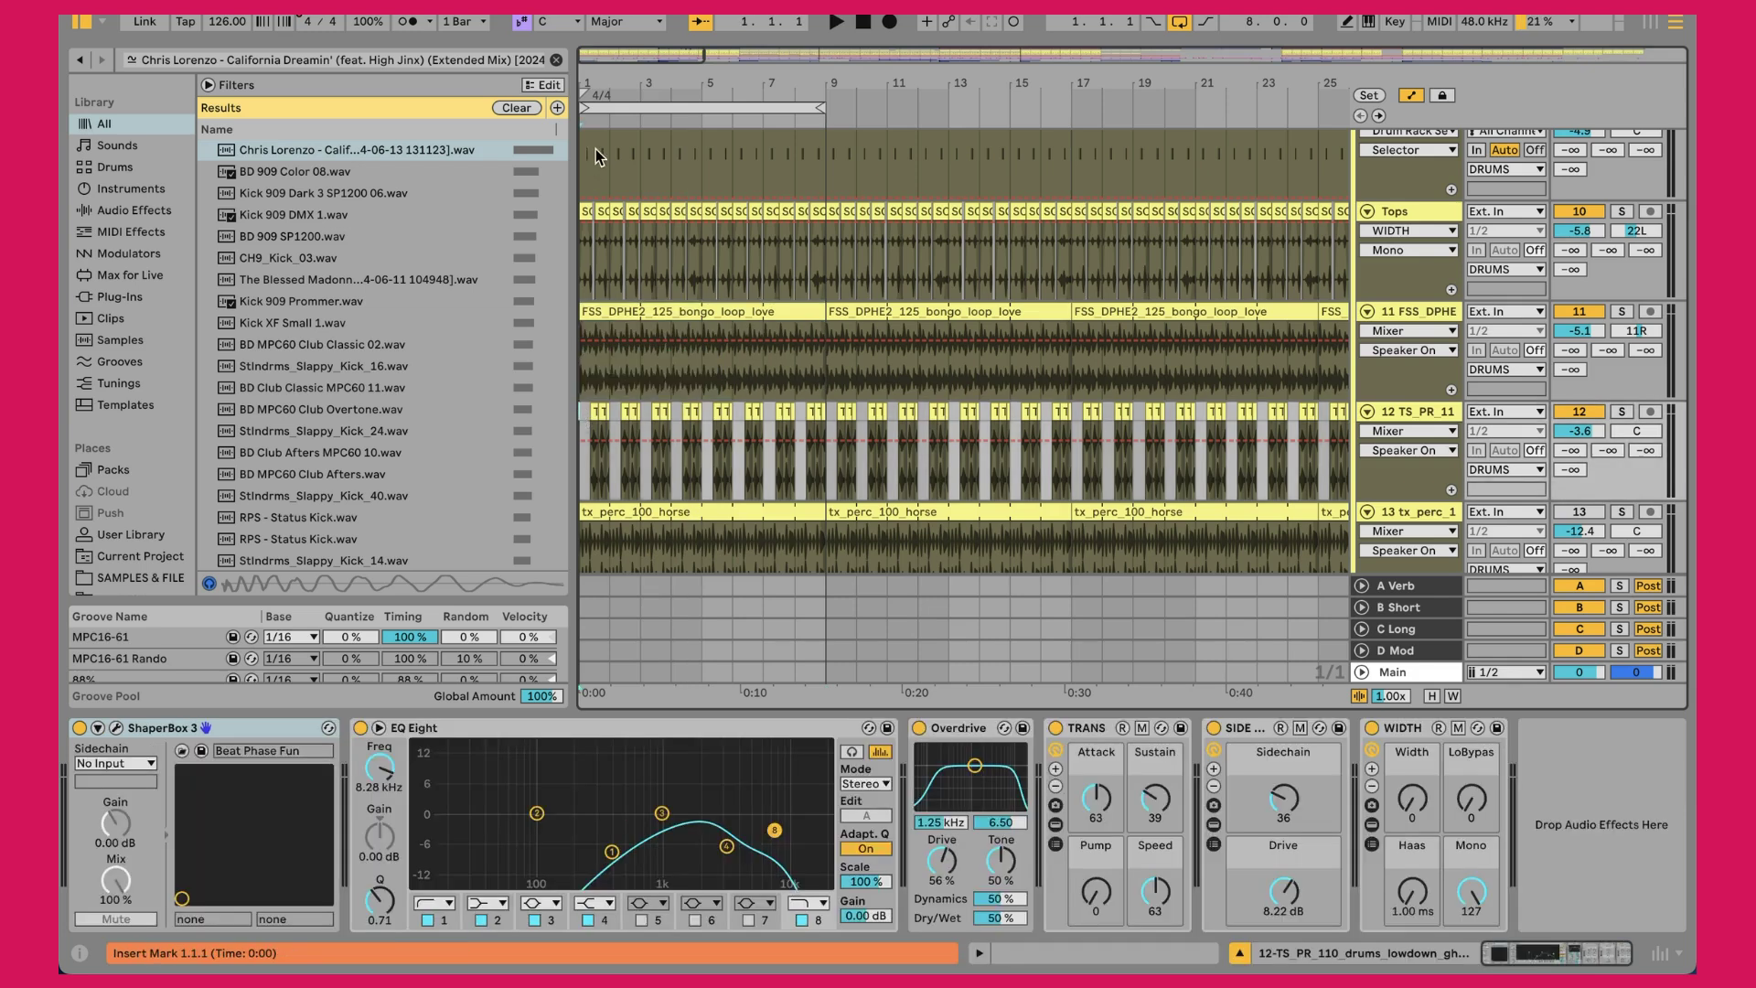
scroll(596, 89, "up", 5)
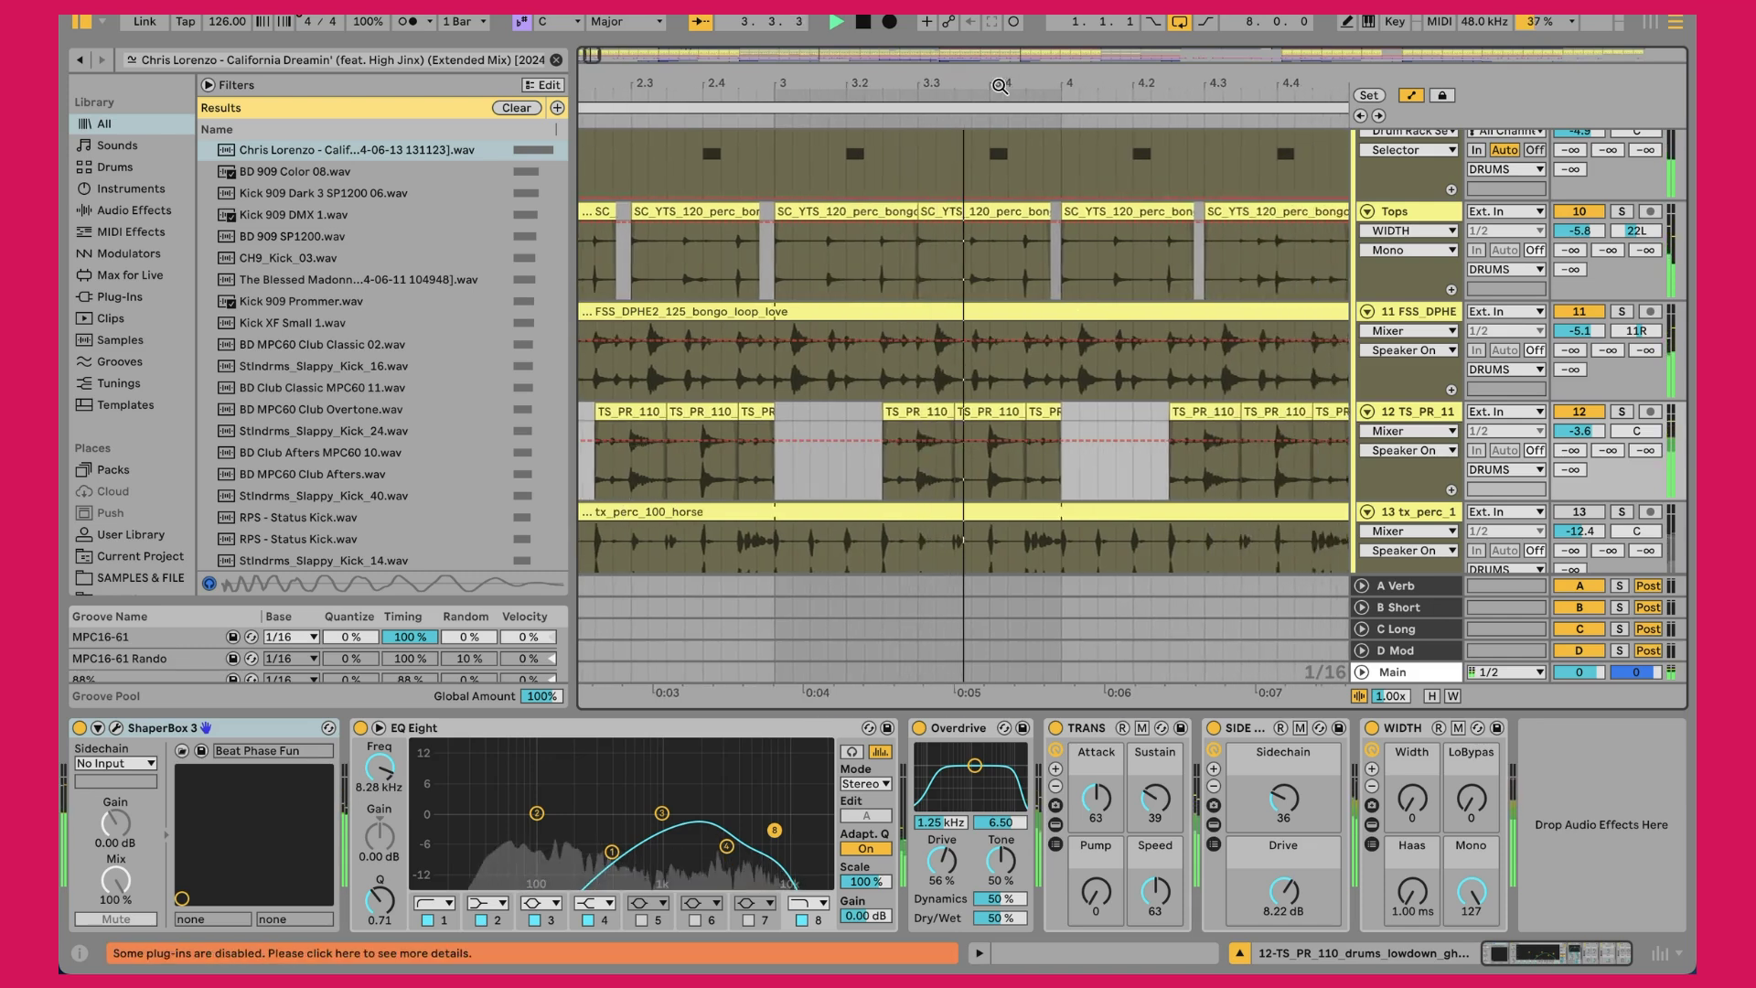
left_click_drag(754, 103, 754, 84)
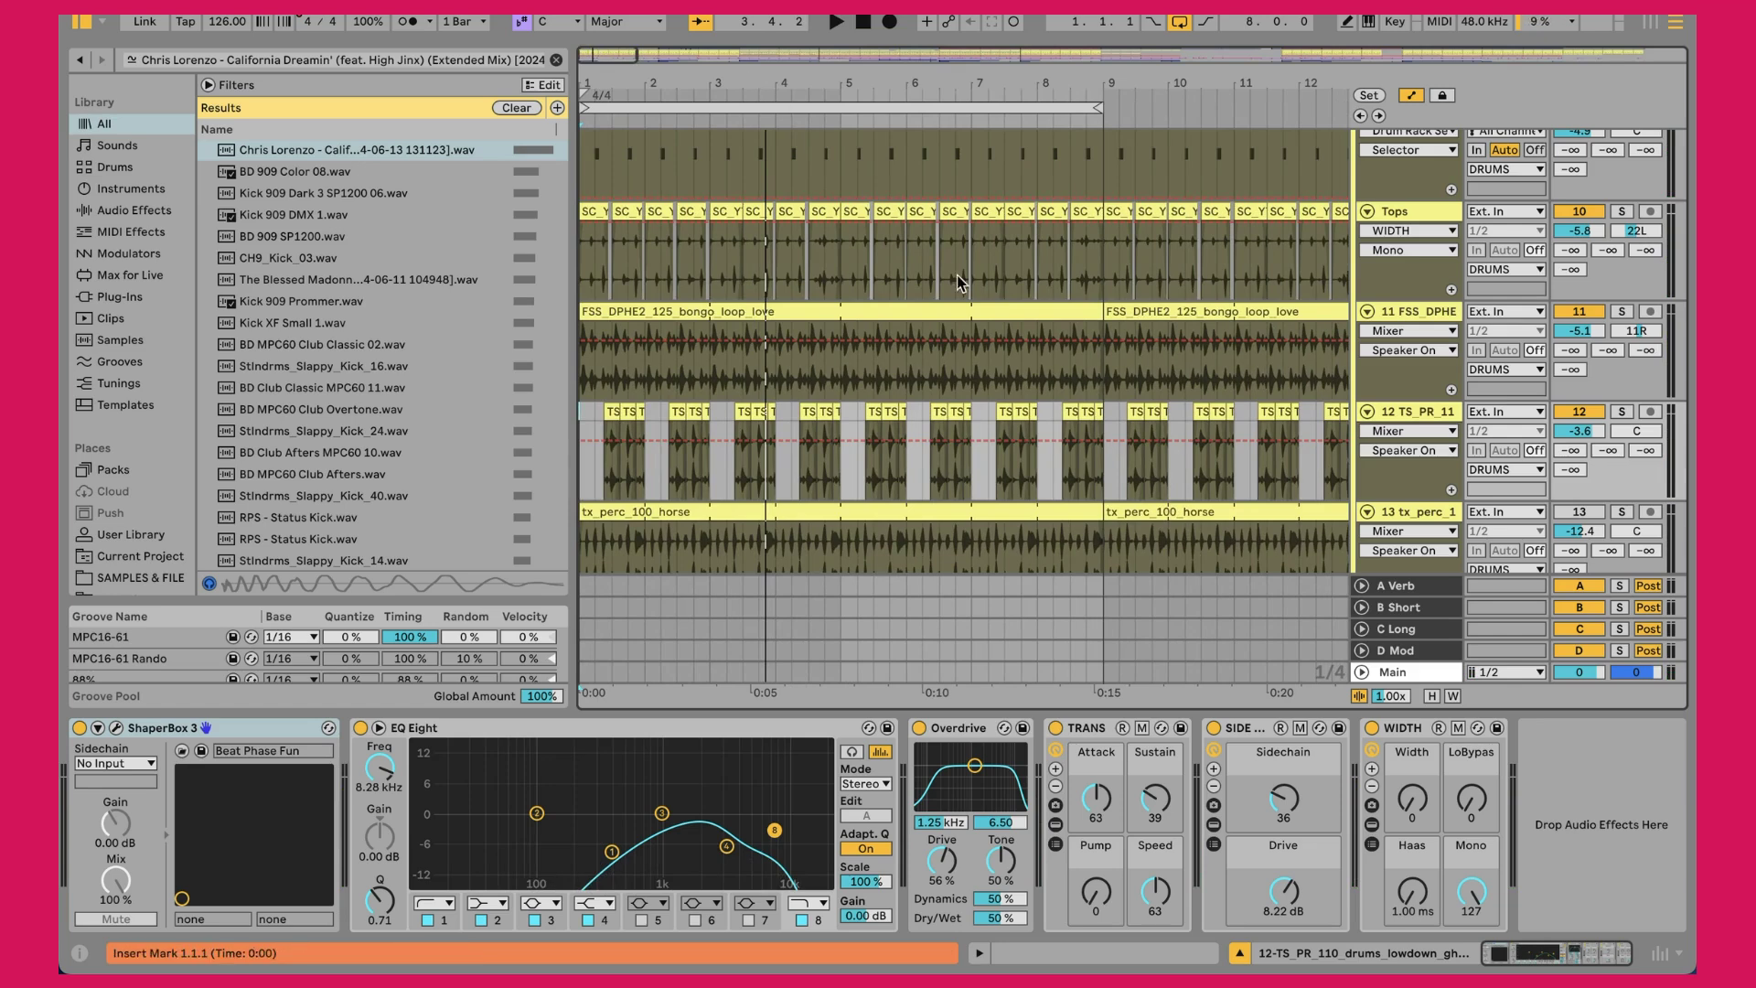
Activate the 13 tx_perc_100_horse track and listen to it within the drums and soloed
scroll(823, 388, "down", 3)
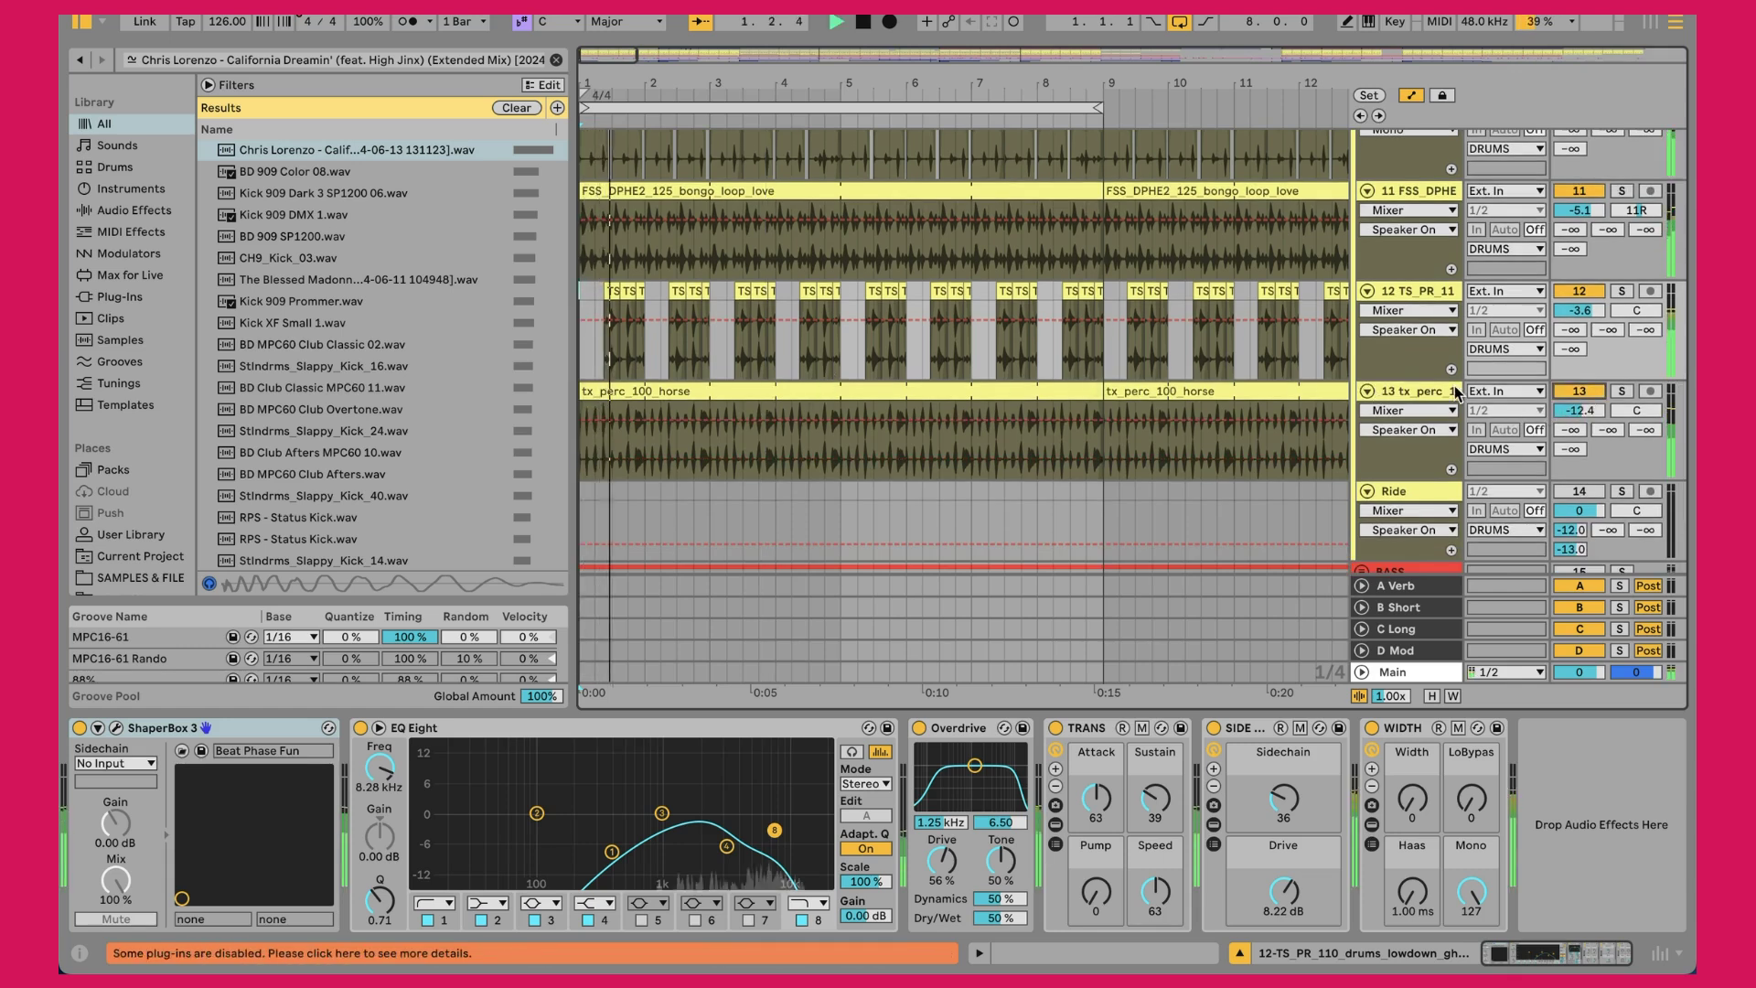
left_click(1621, 392)
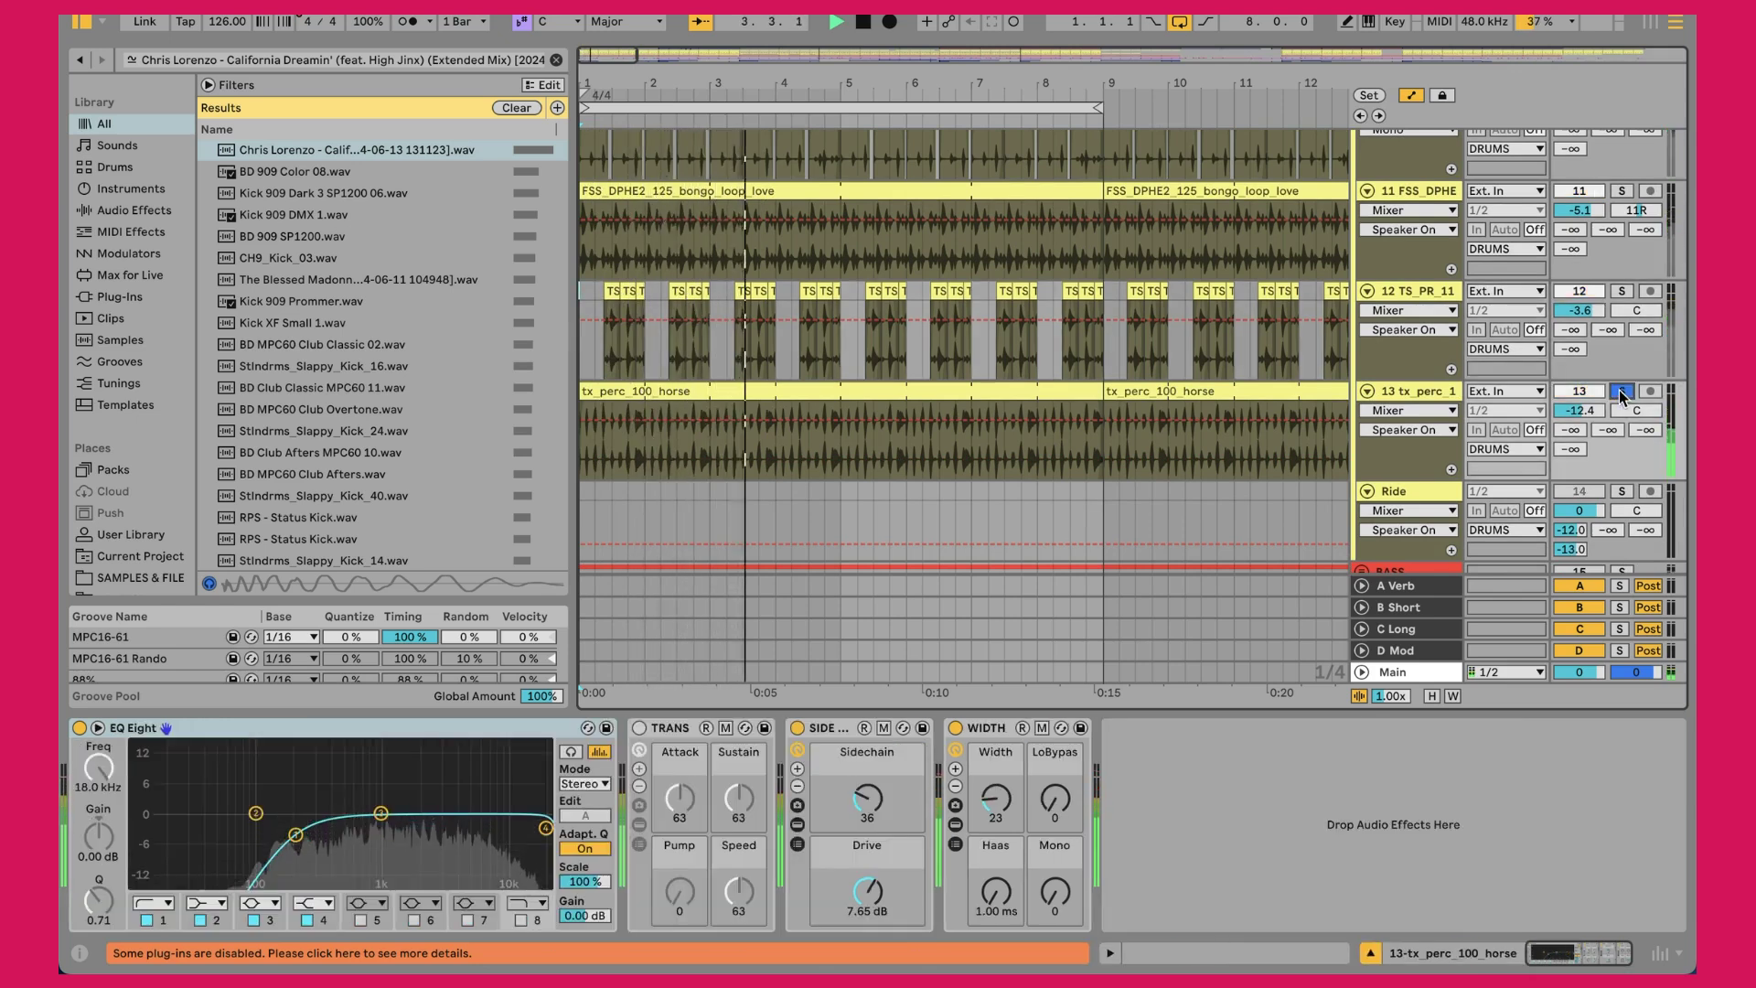
left_click(1620, 392)
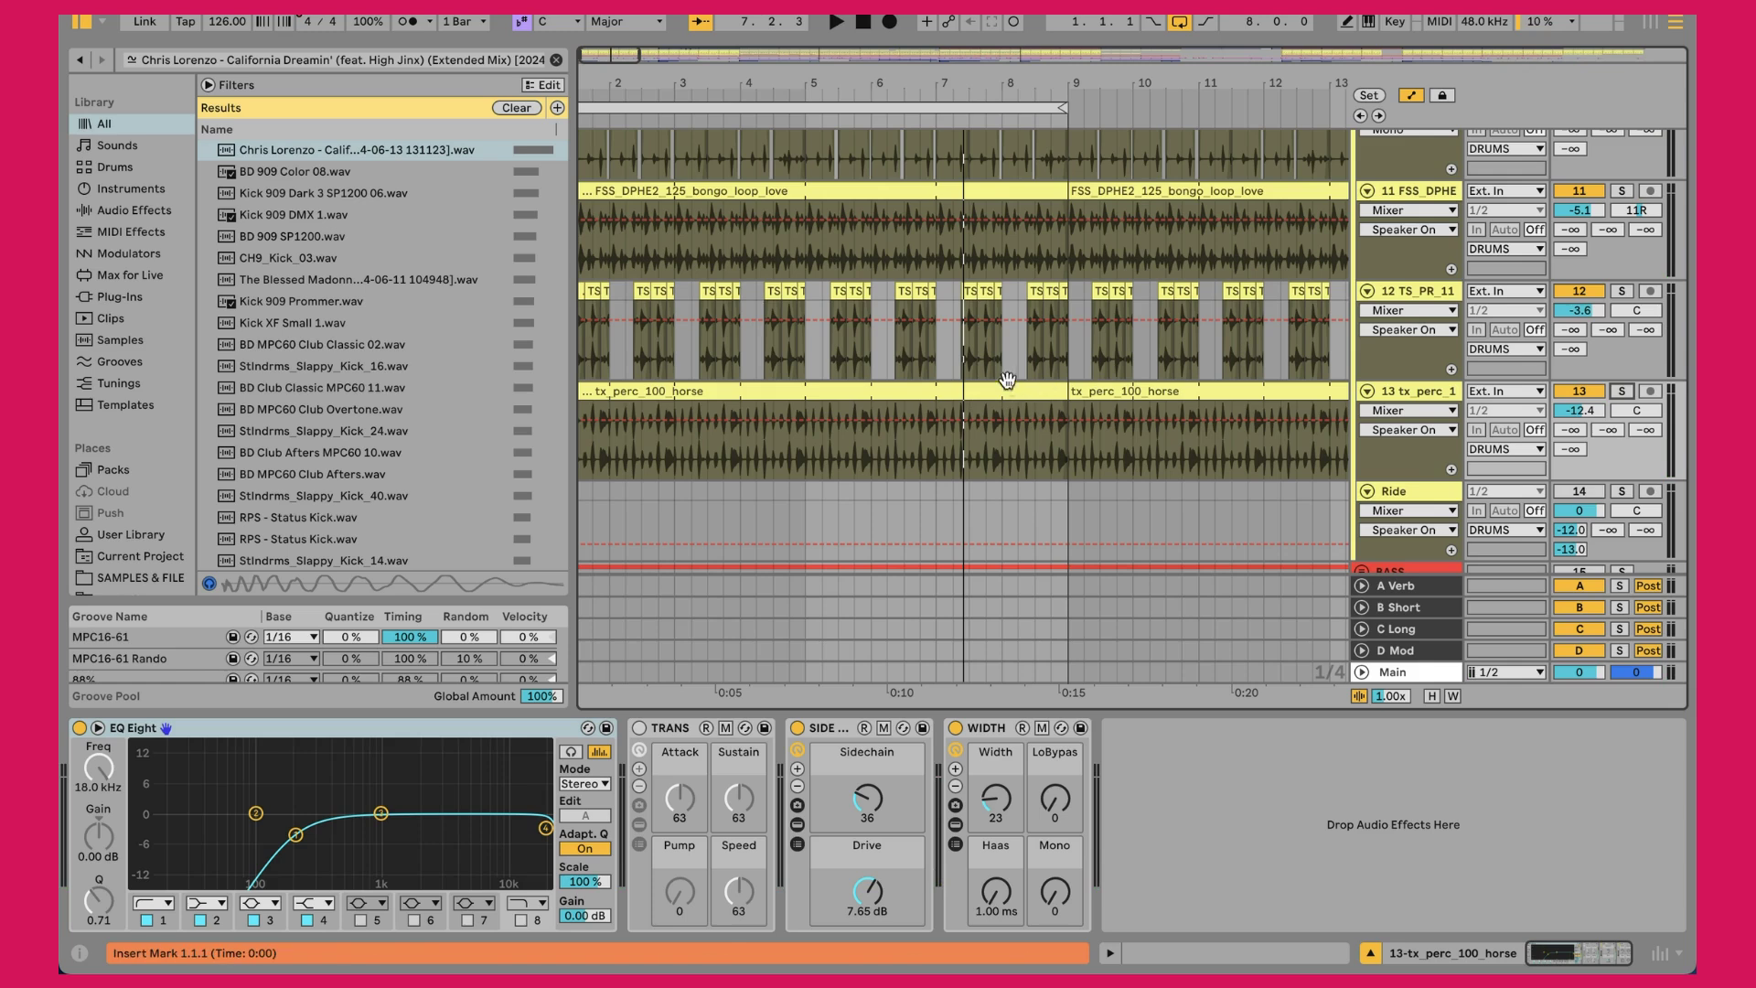
Select the first tx_perc_100_horse clip and listen to it layered with the full drums
left_click(1009, 389)
left_click_drag(661, 75, 676, 80)
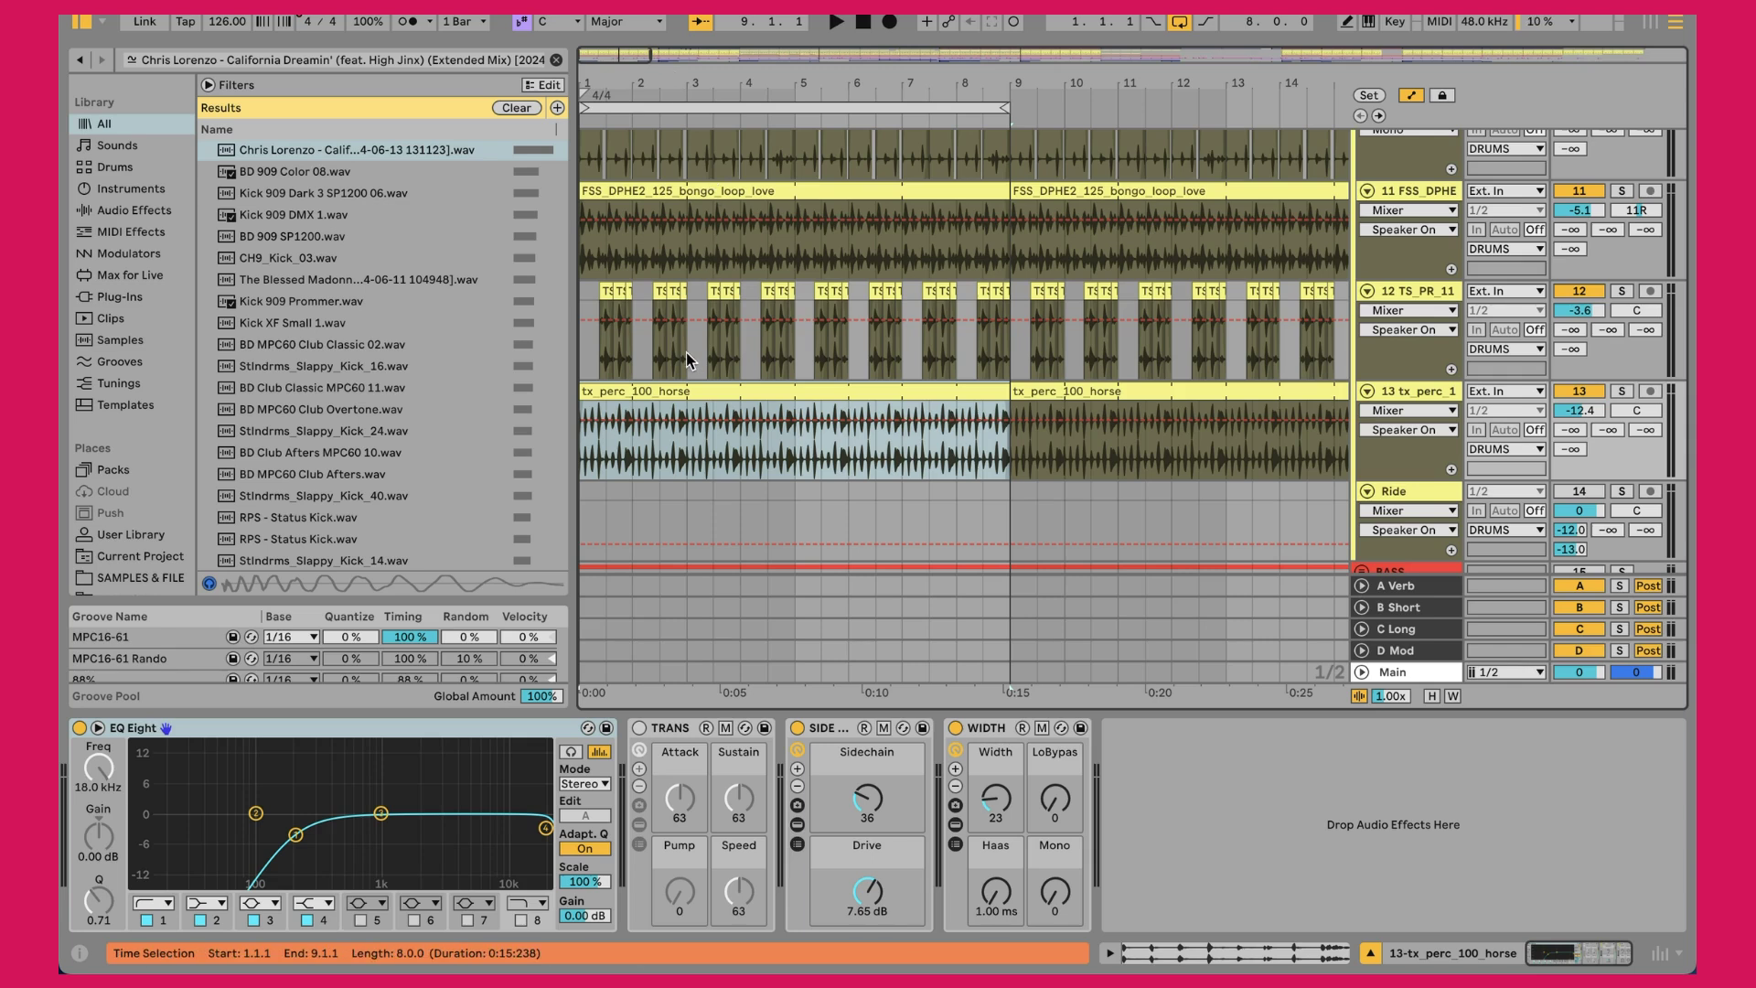
key("space")
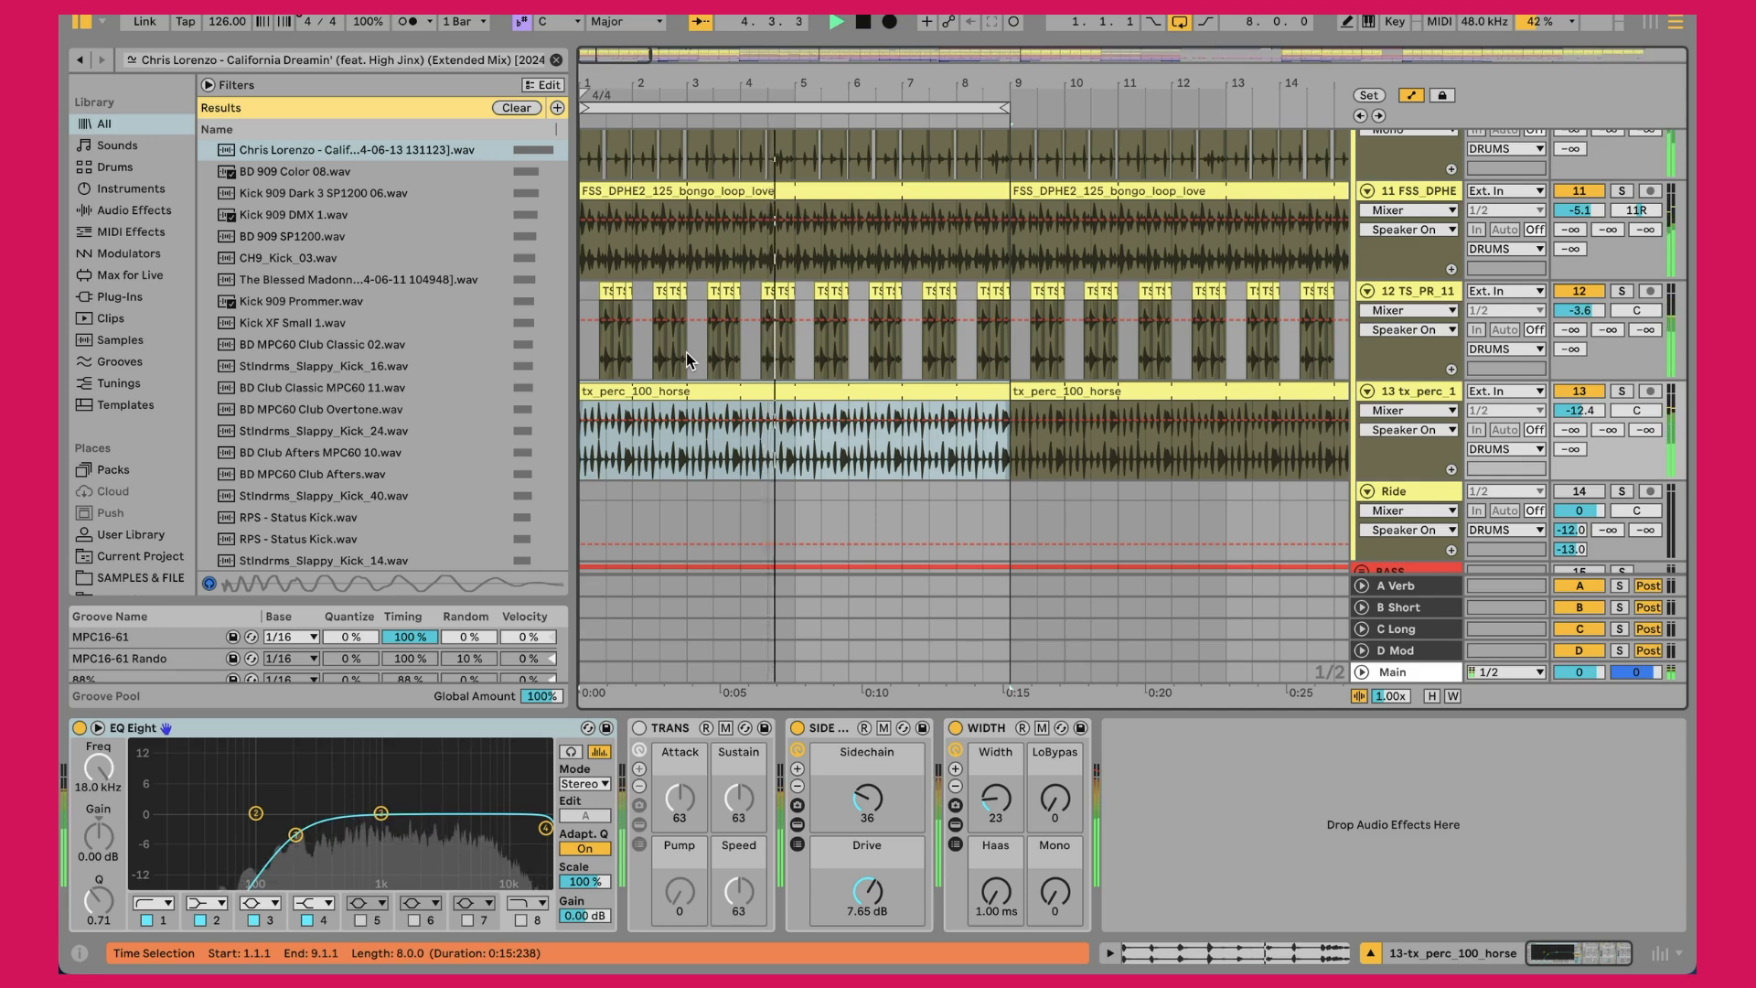
key("space")
scroll(878, 403, "up", 8)
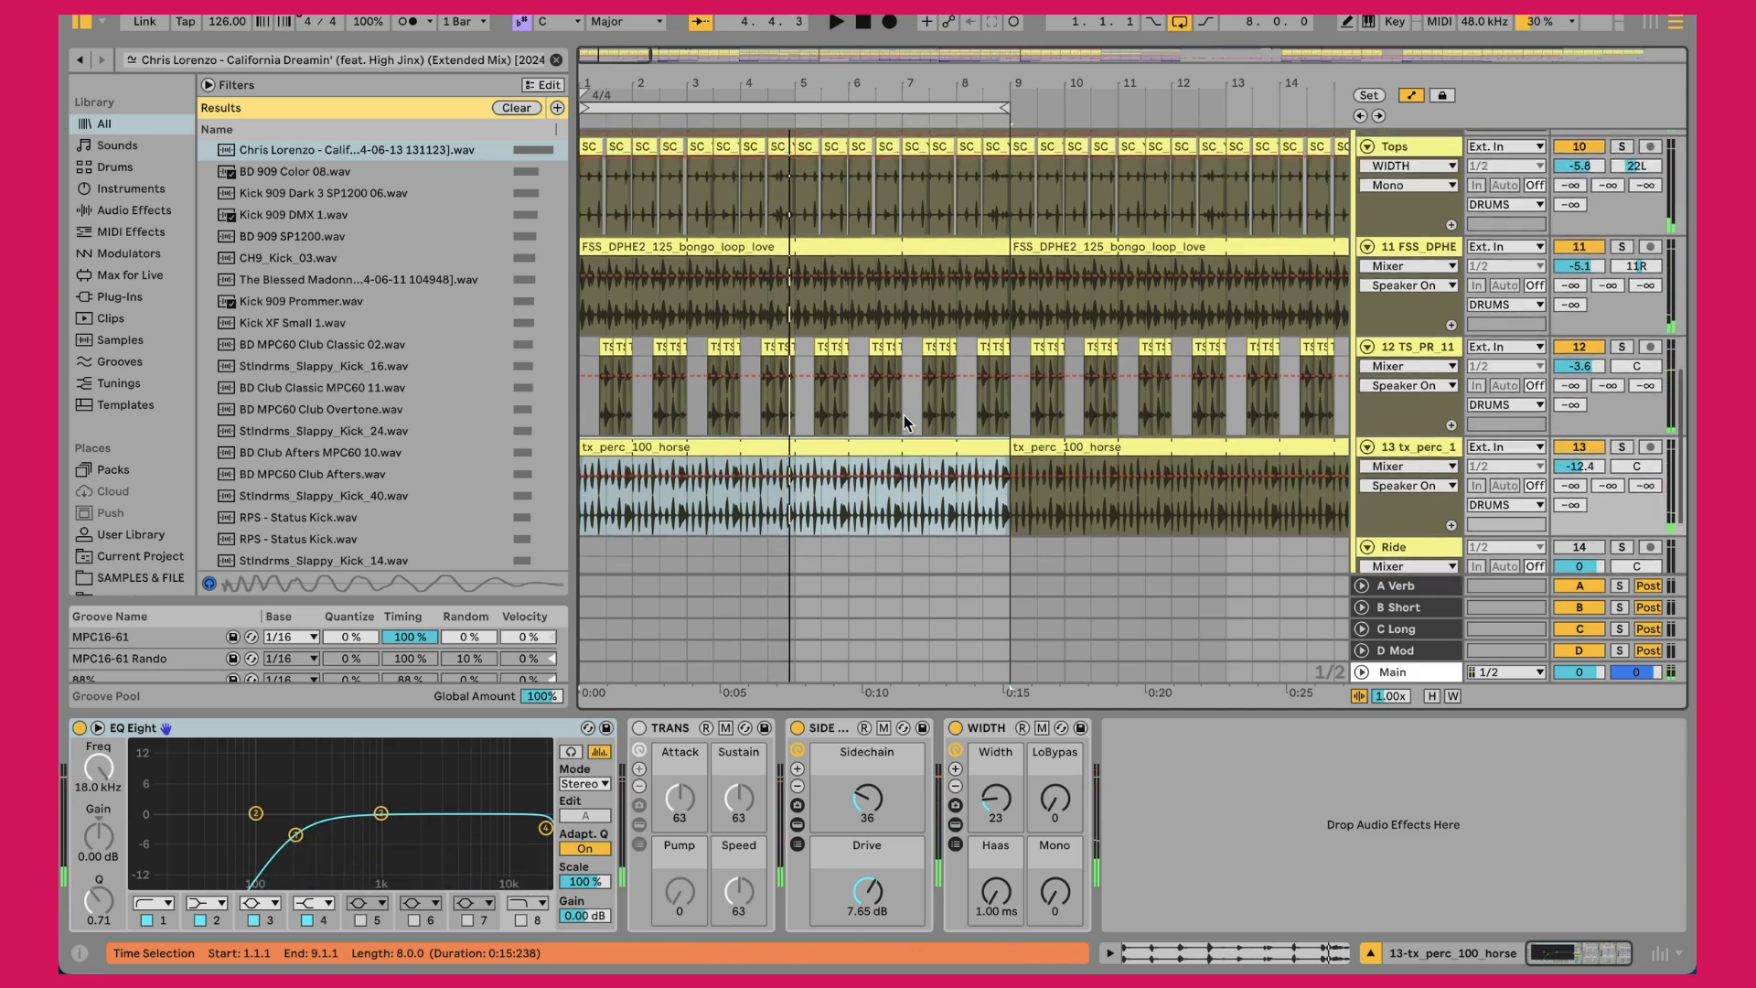
scroll(904, 423, "up", 9)
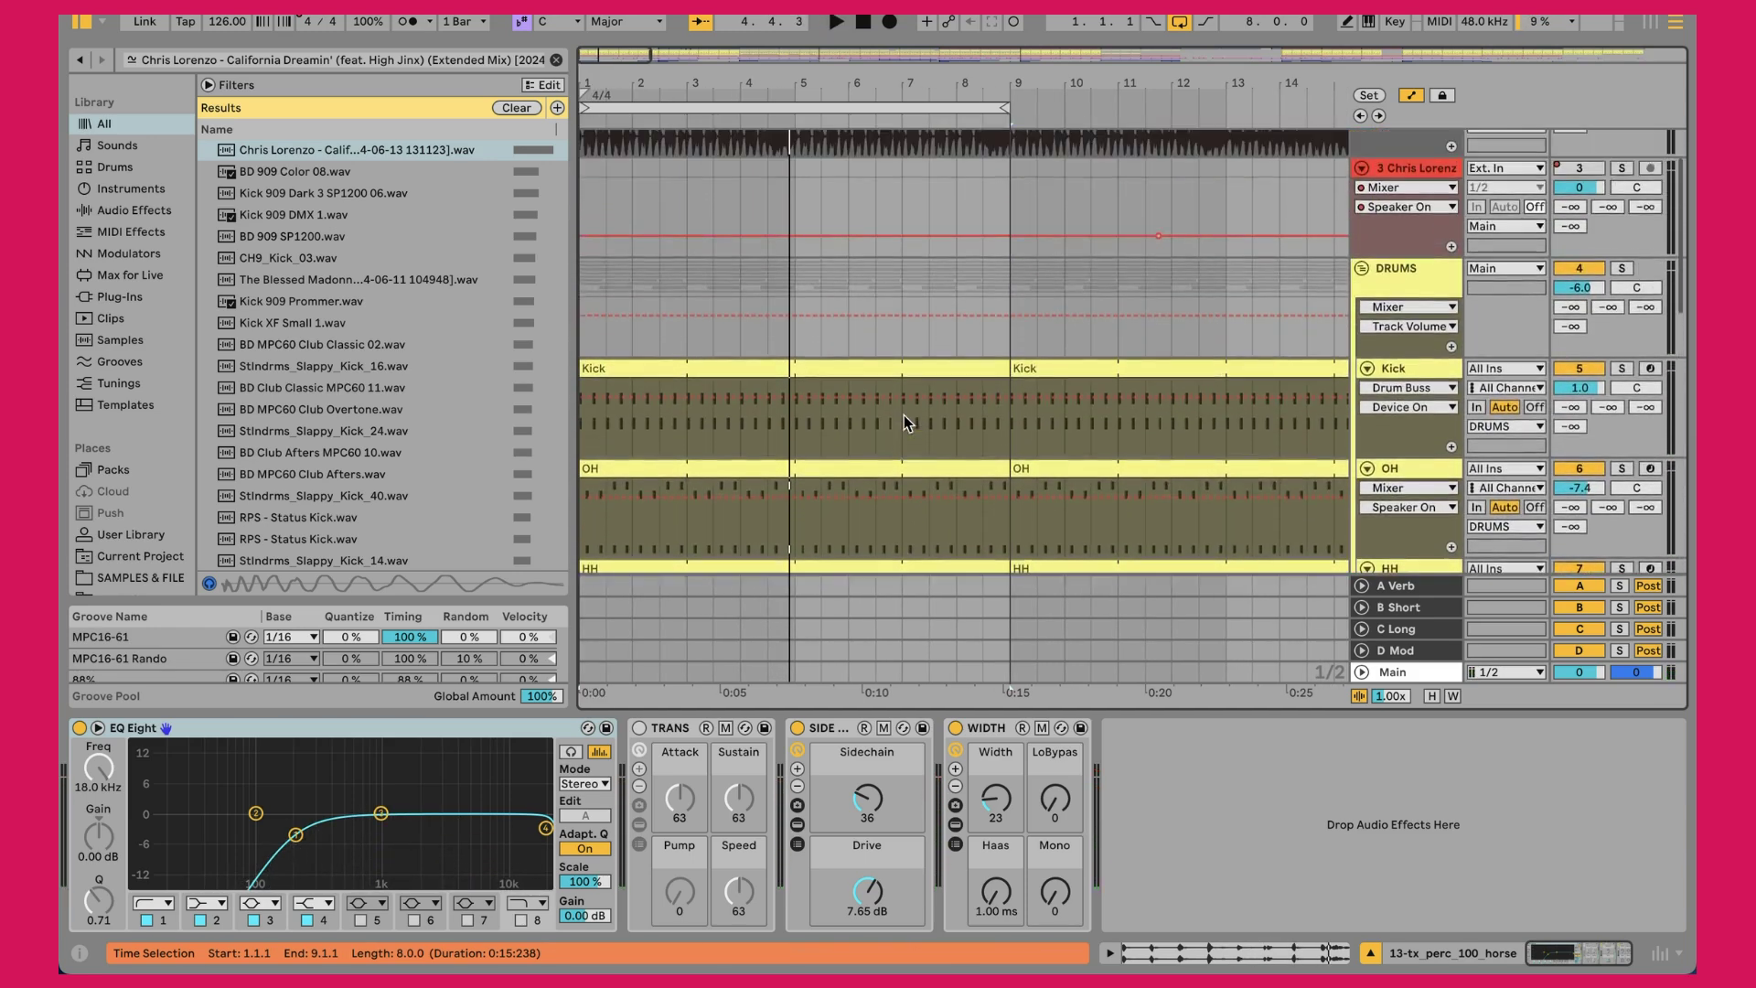
mouse_move(878, 84)
left_mouse_down()
mouse_move(878, 53)
mouse_move(878, 128)
mouse_move(878, 105)
left_mouse_up()
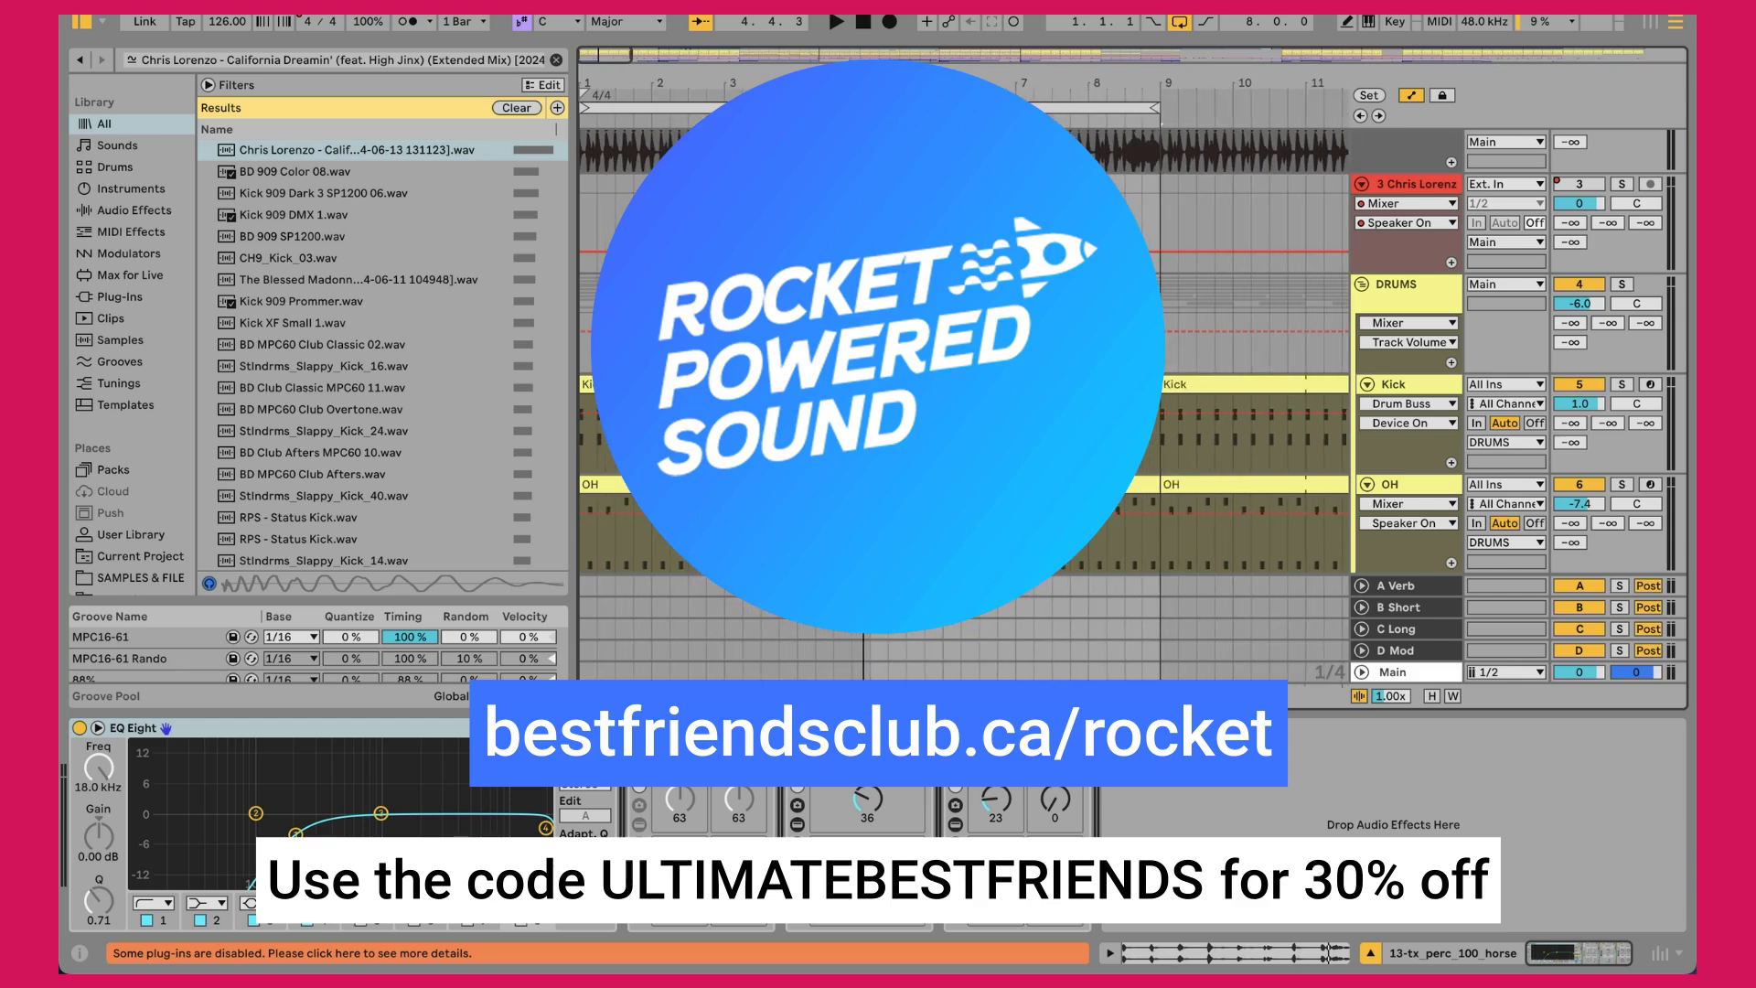